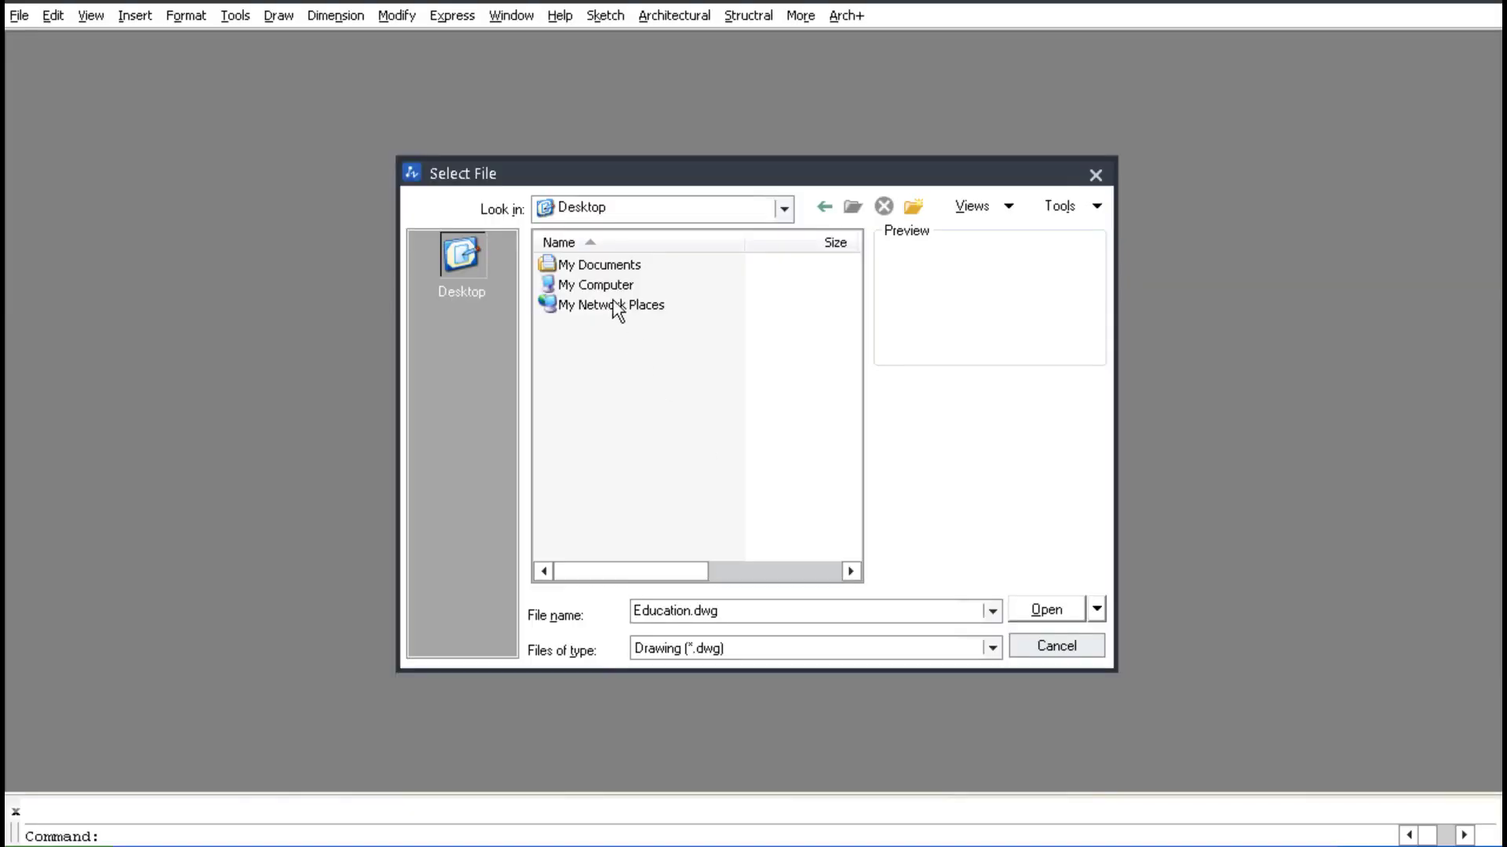
Step: Open Education.dwg from C:\Sample\Education as read-only
double_click(604, 284)
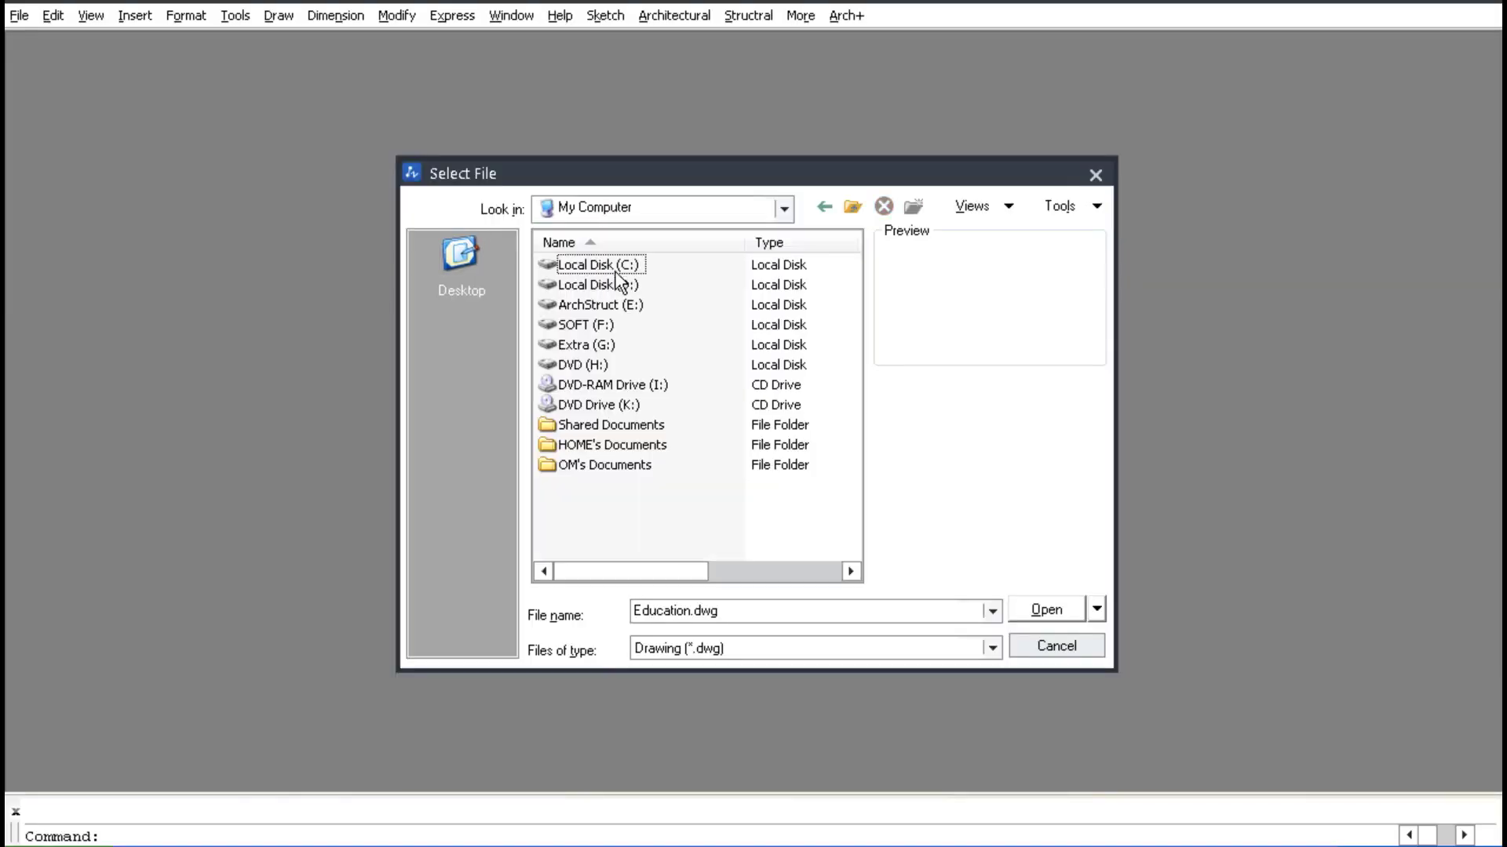
double_click(615, 273)
click(578, 387)
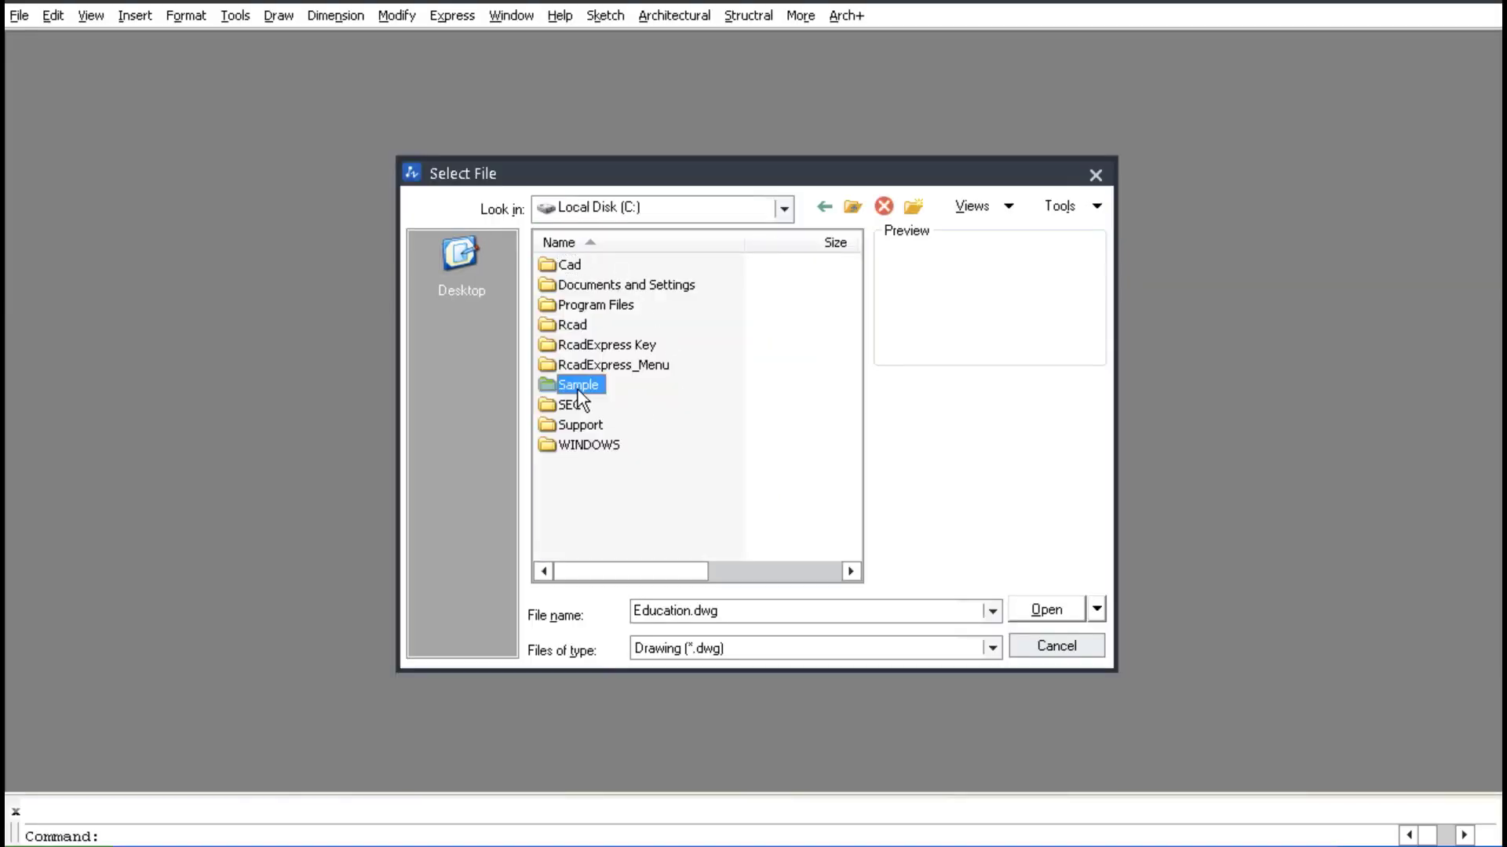
double_click(578, 390)
double_click(593, 310)
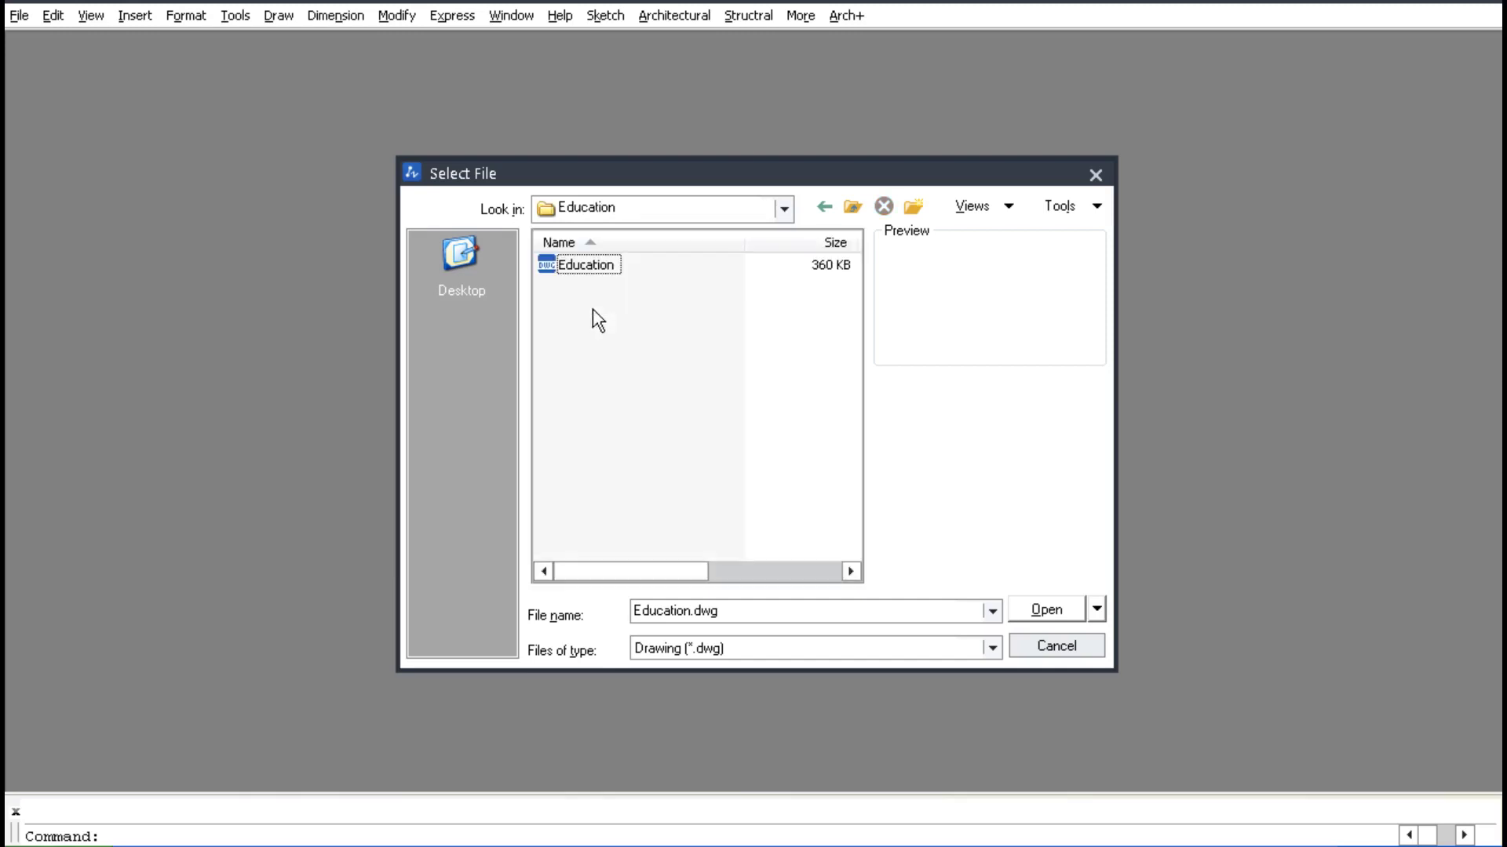
click(575, 265)
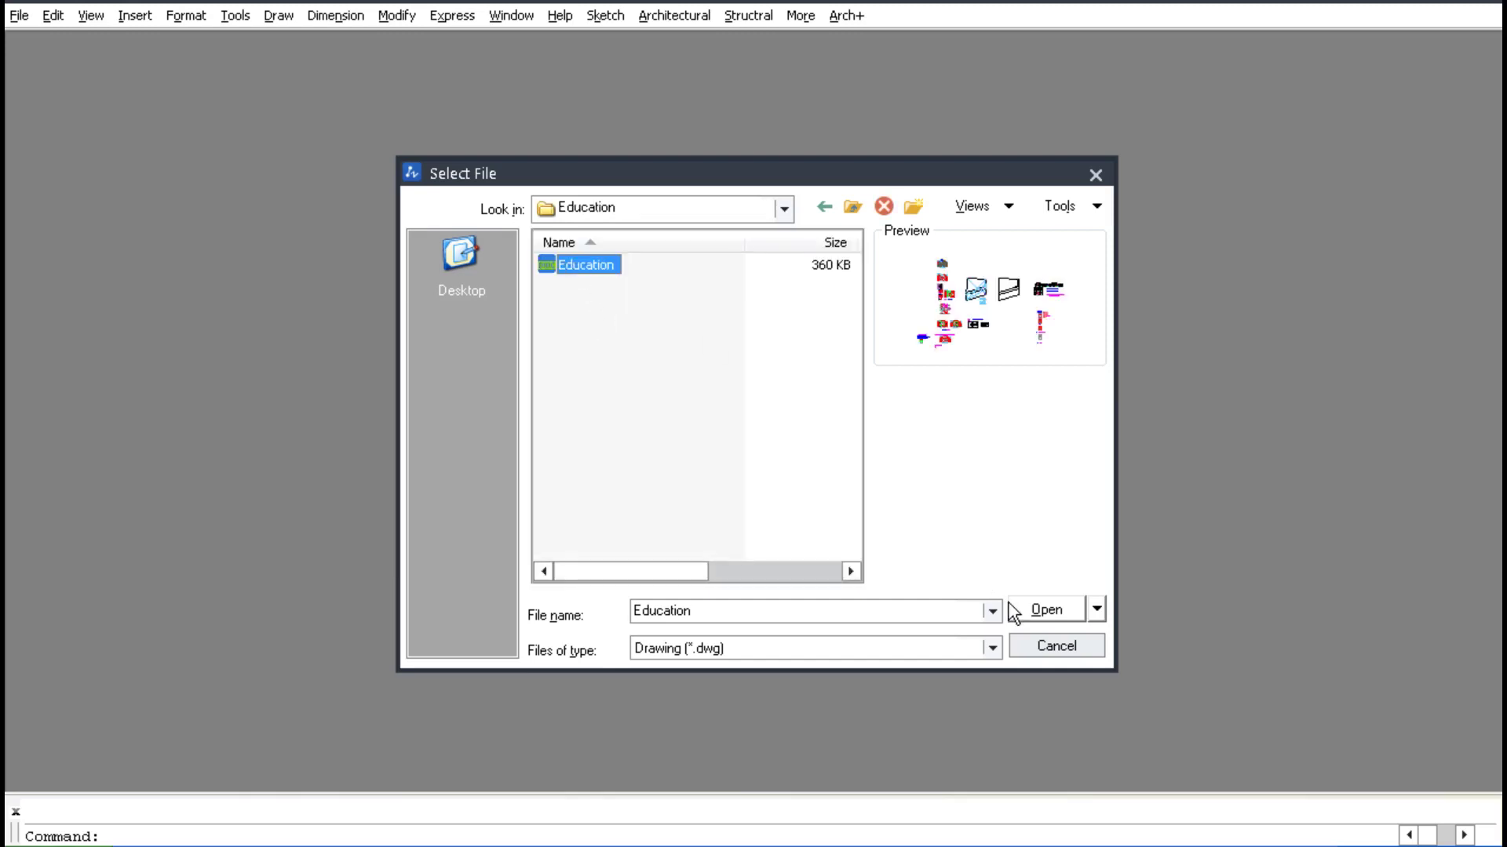
click(1036, 613)
click(722, 475)
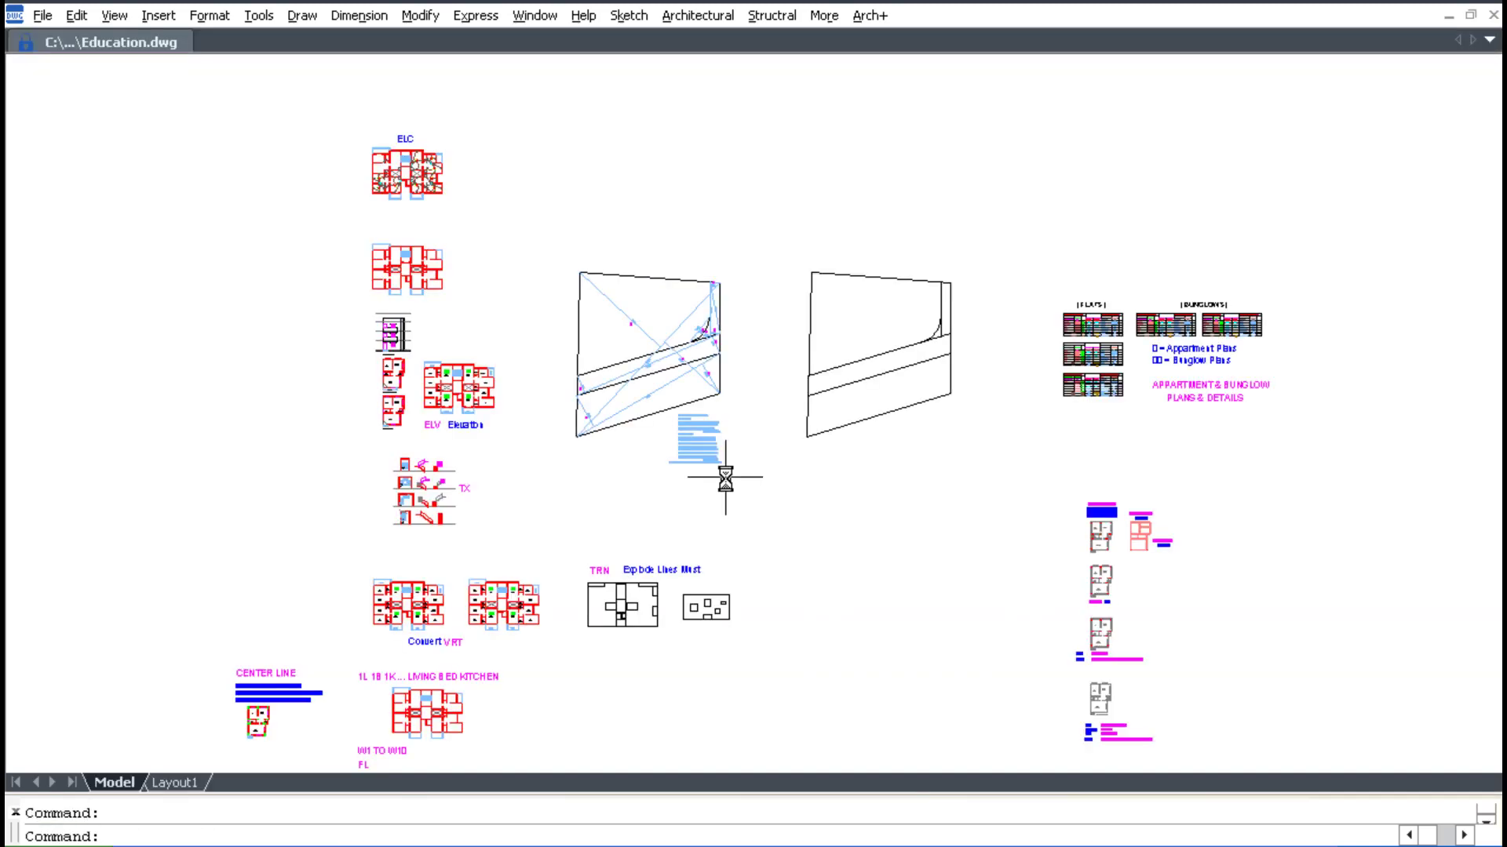
Step: Turn on Ortho mode and load the RcadExpress add-on
key(F8)
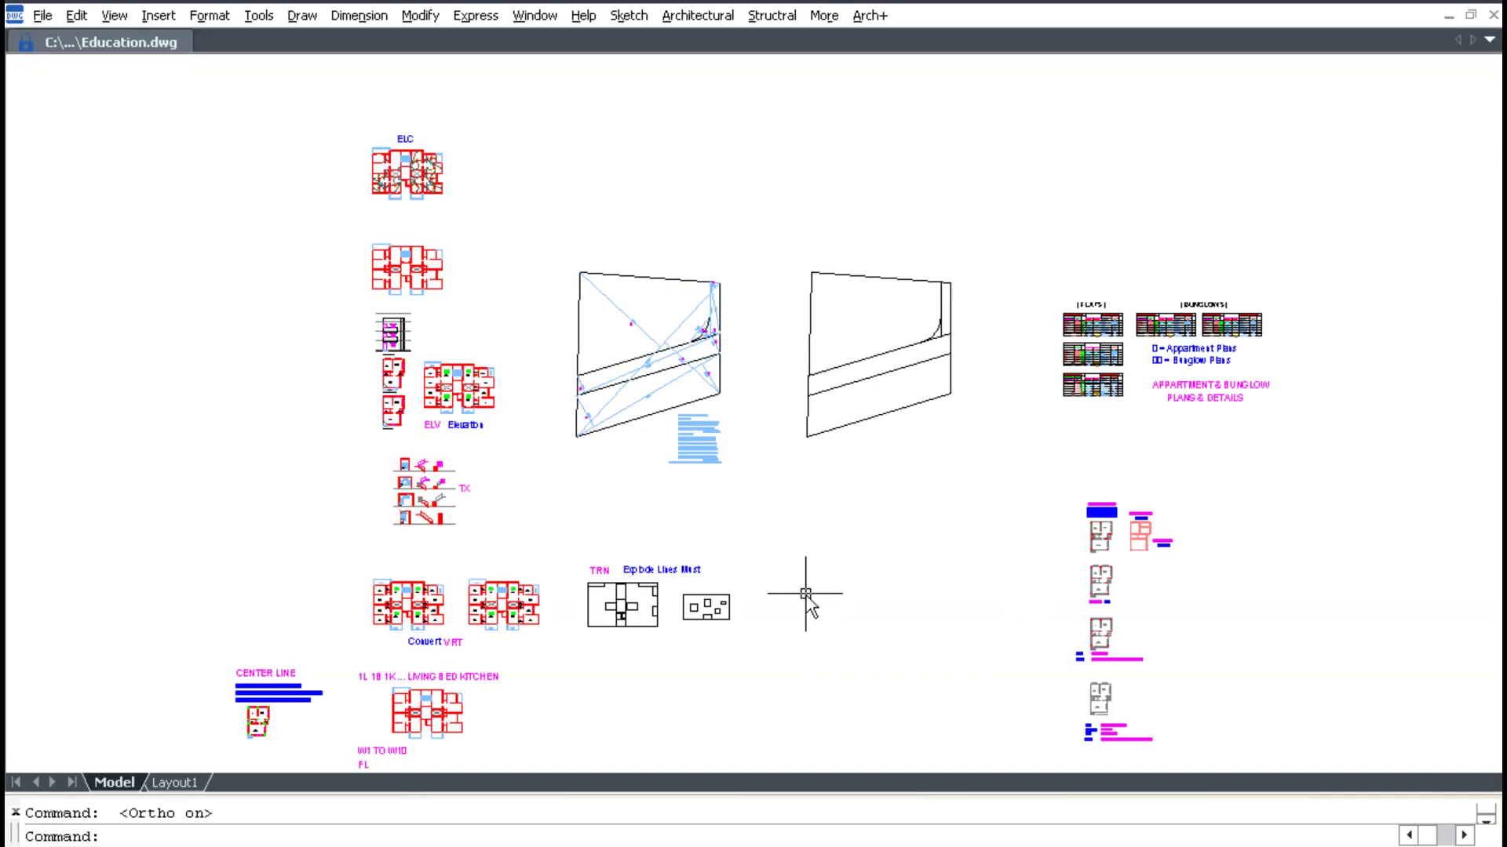
click(629, 15)
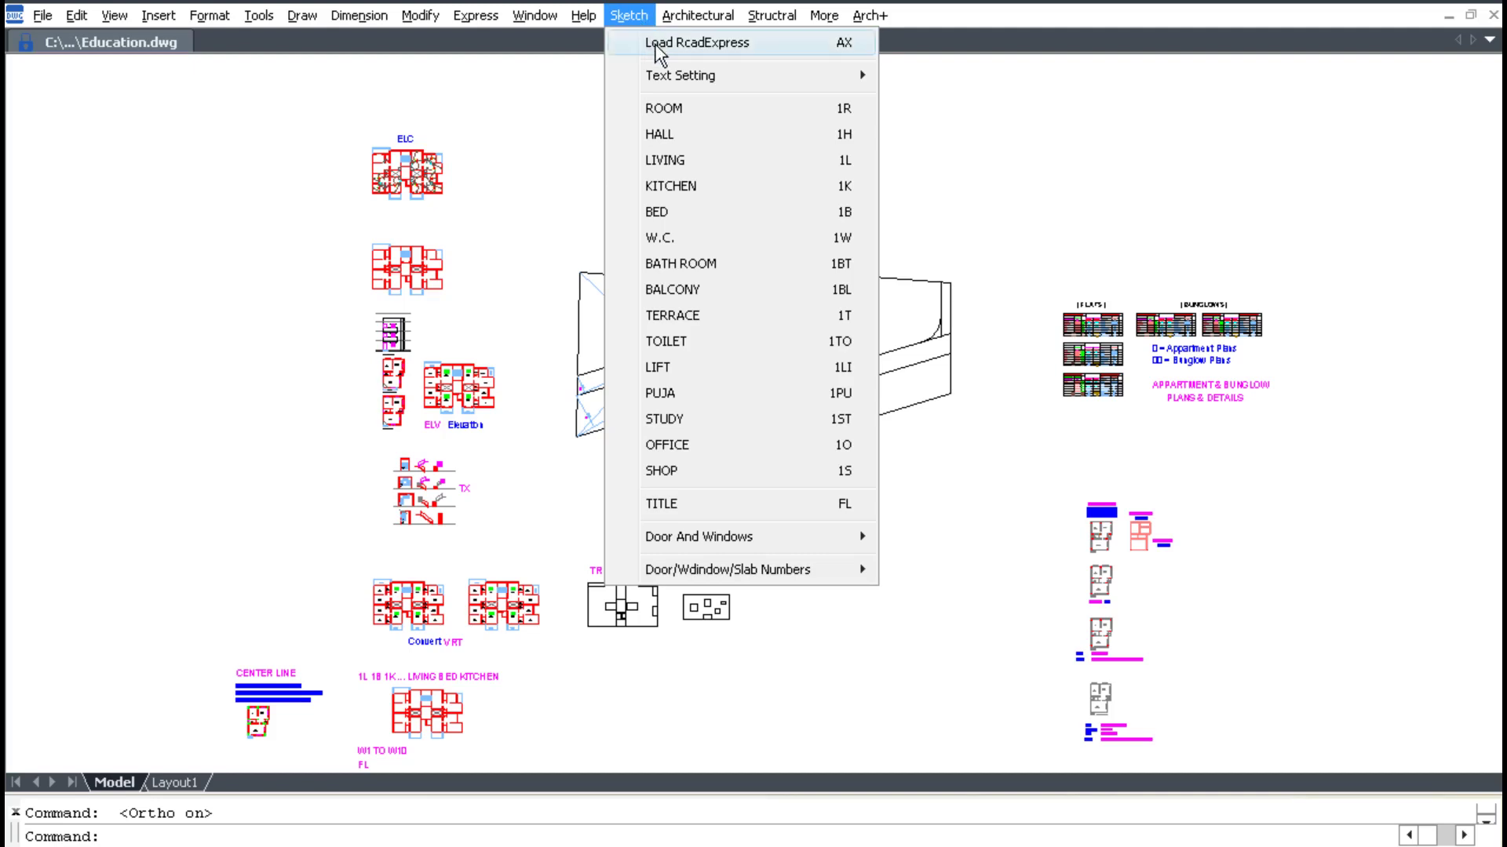
click(658, 47)
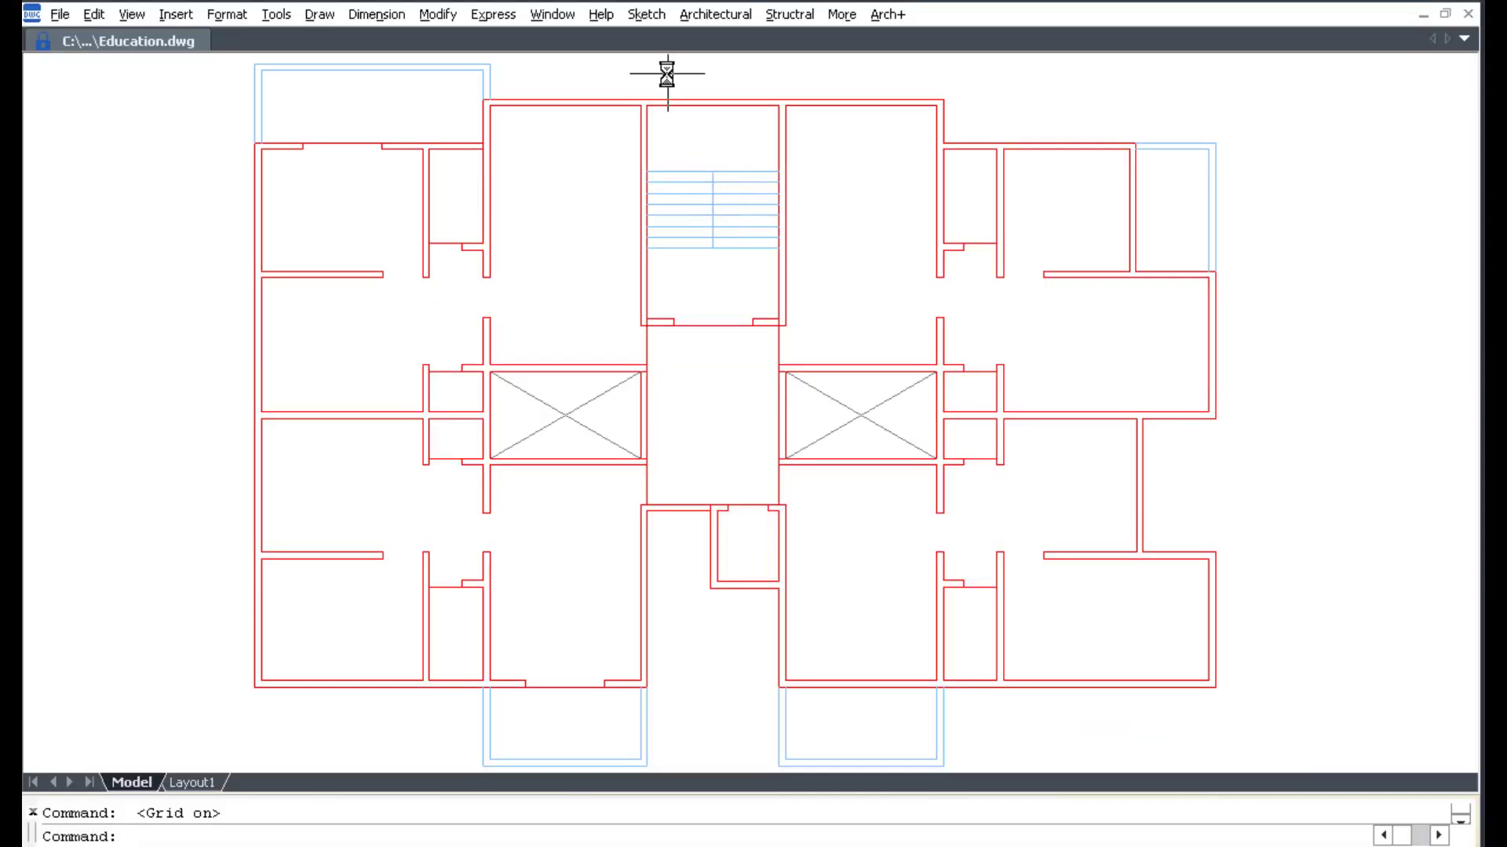
Step: Label the four living rooms as LIVING with their room sizes
click(657, 16)
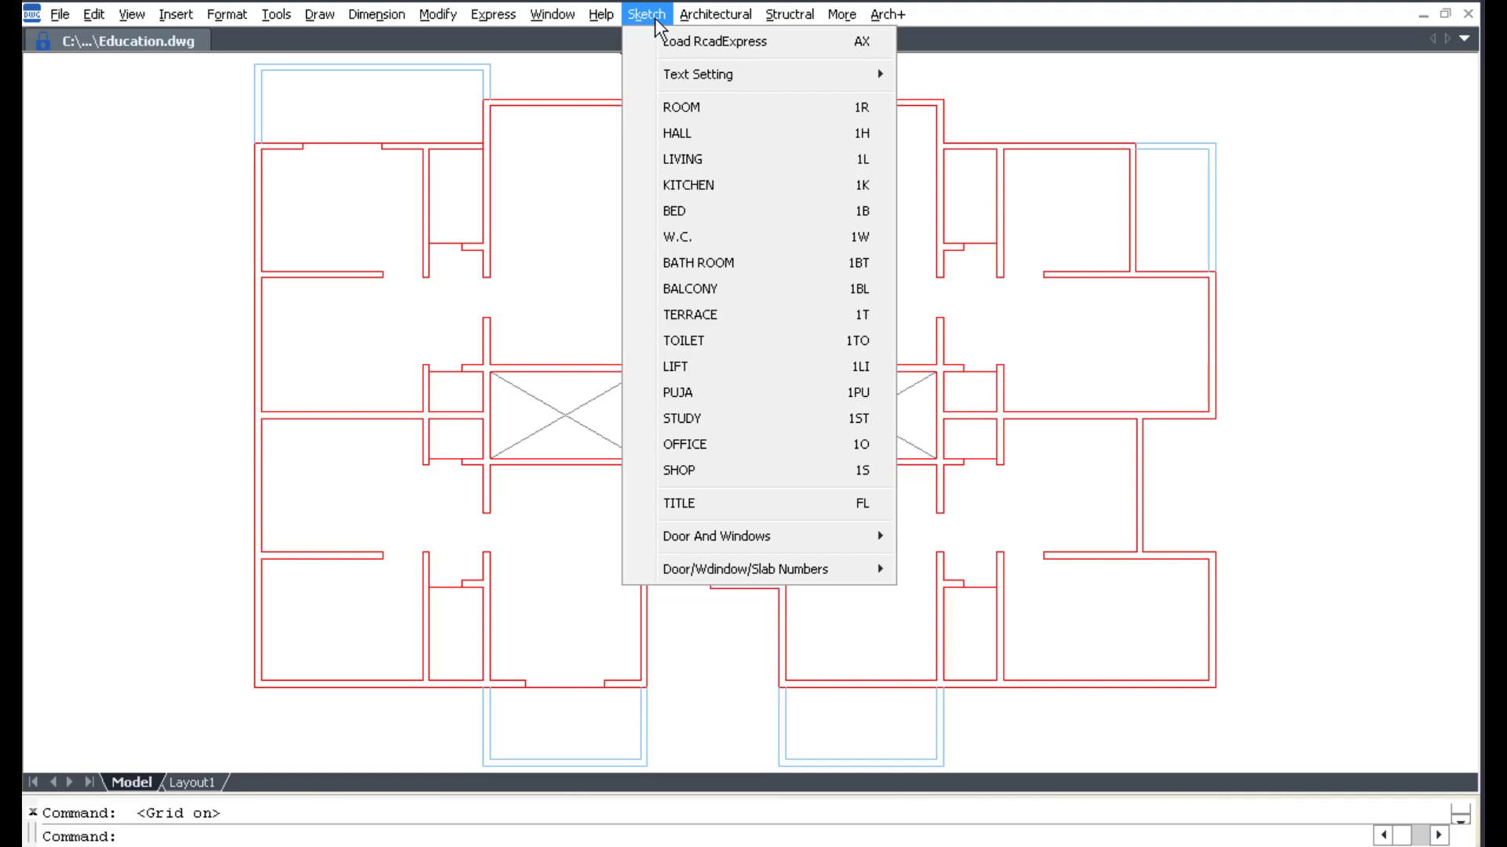
click(723, 158)
click(864, 196)
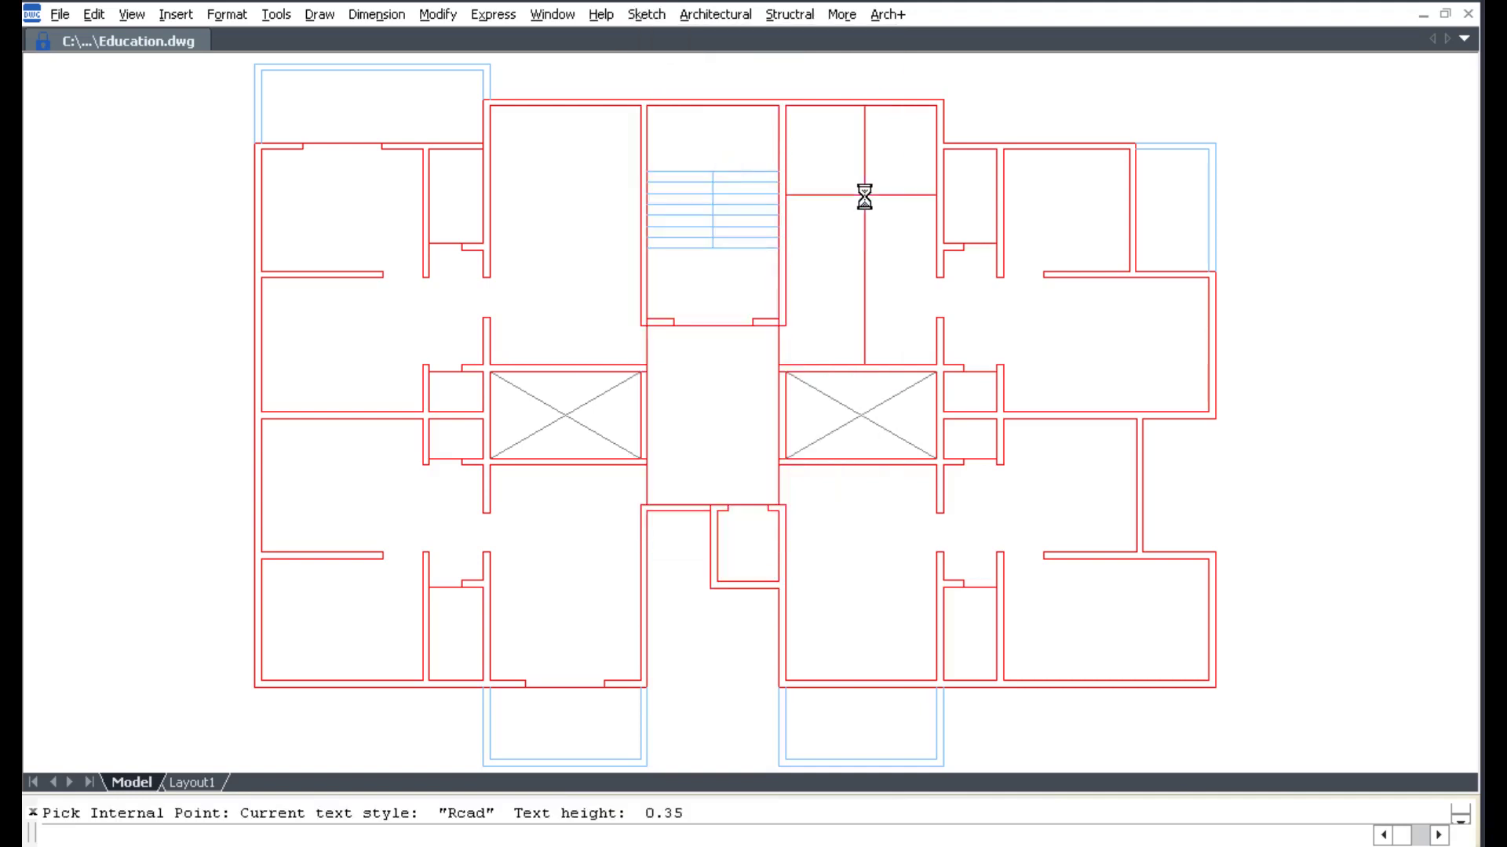
click(572, 168)
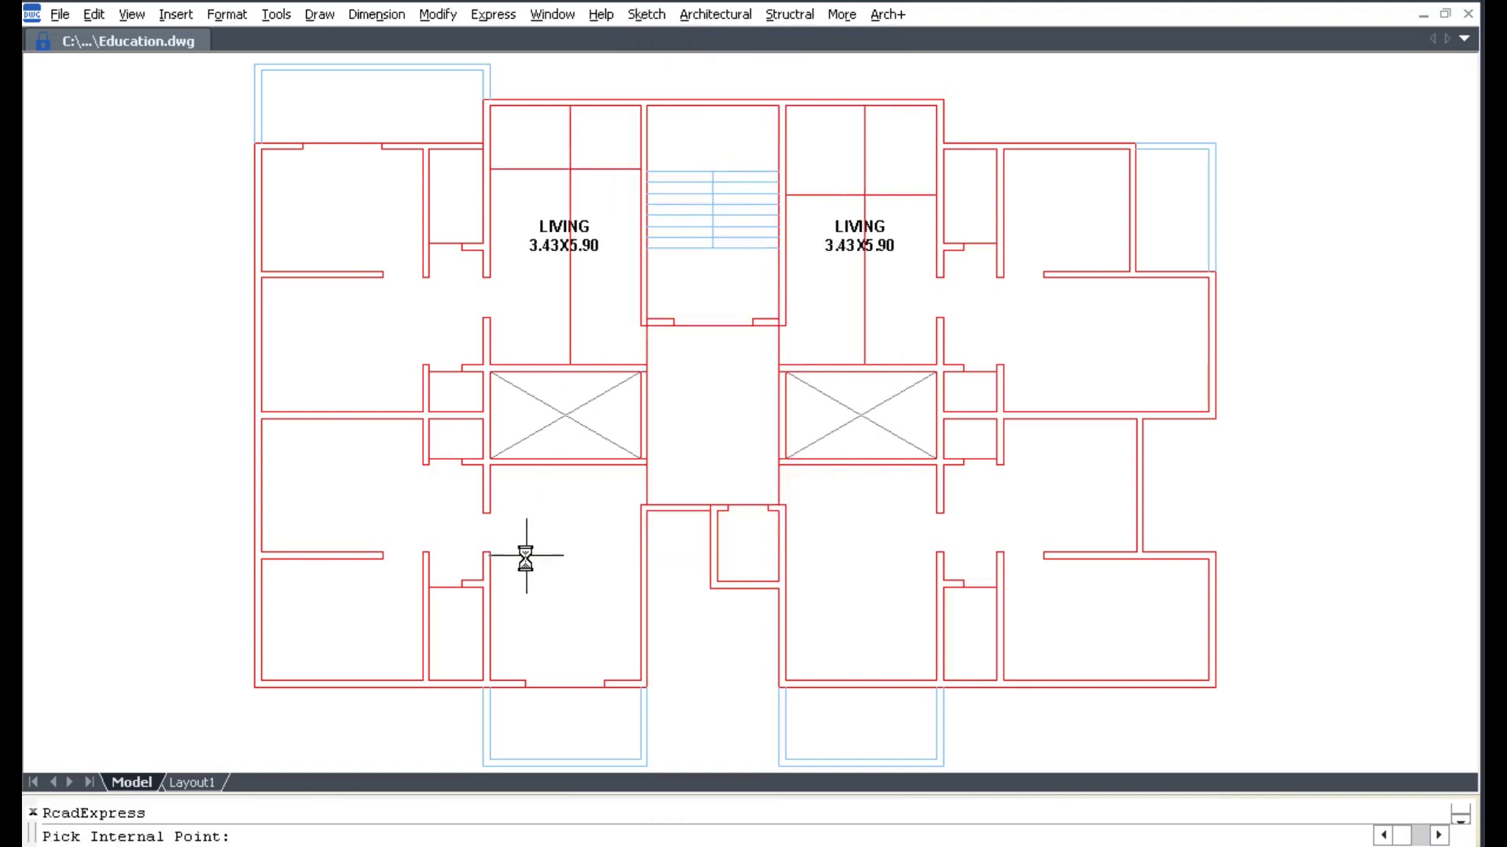
click(507, 572)
click(844, 591)
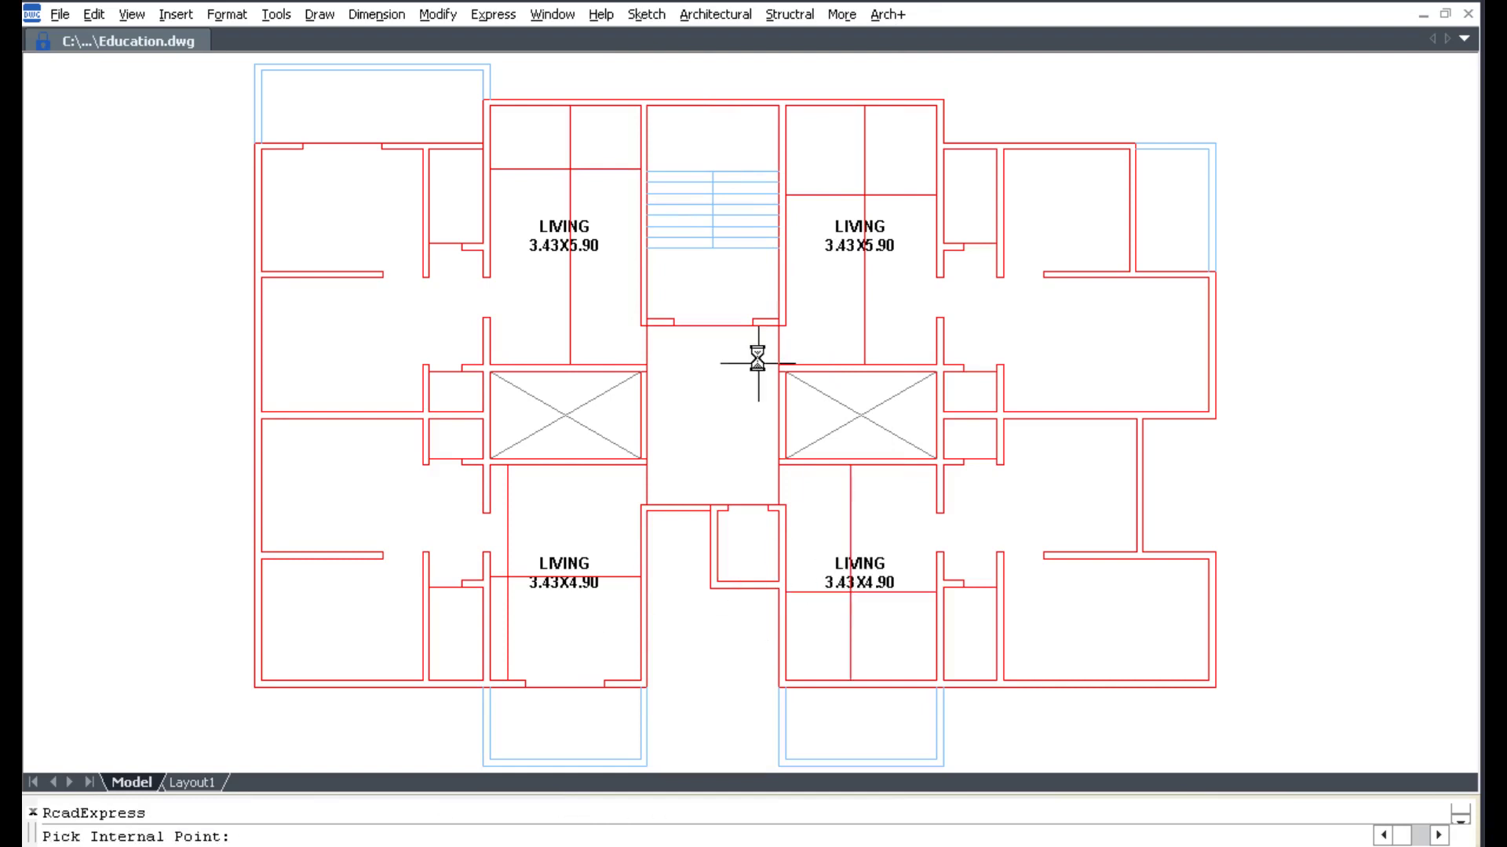
Step: Label the four bedrooms as BED with their room sizes
click(646, 14)
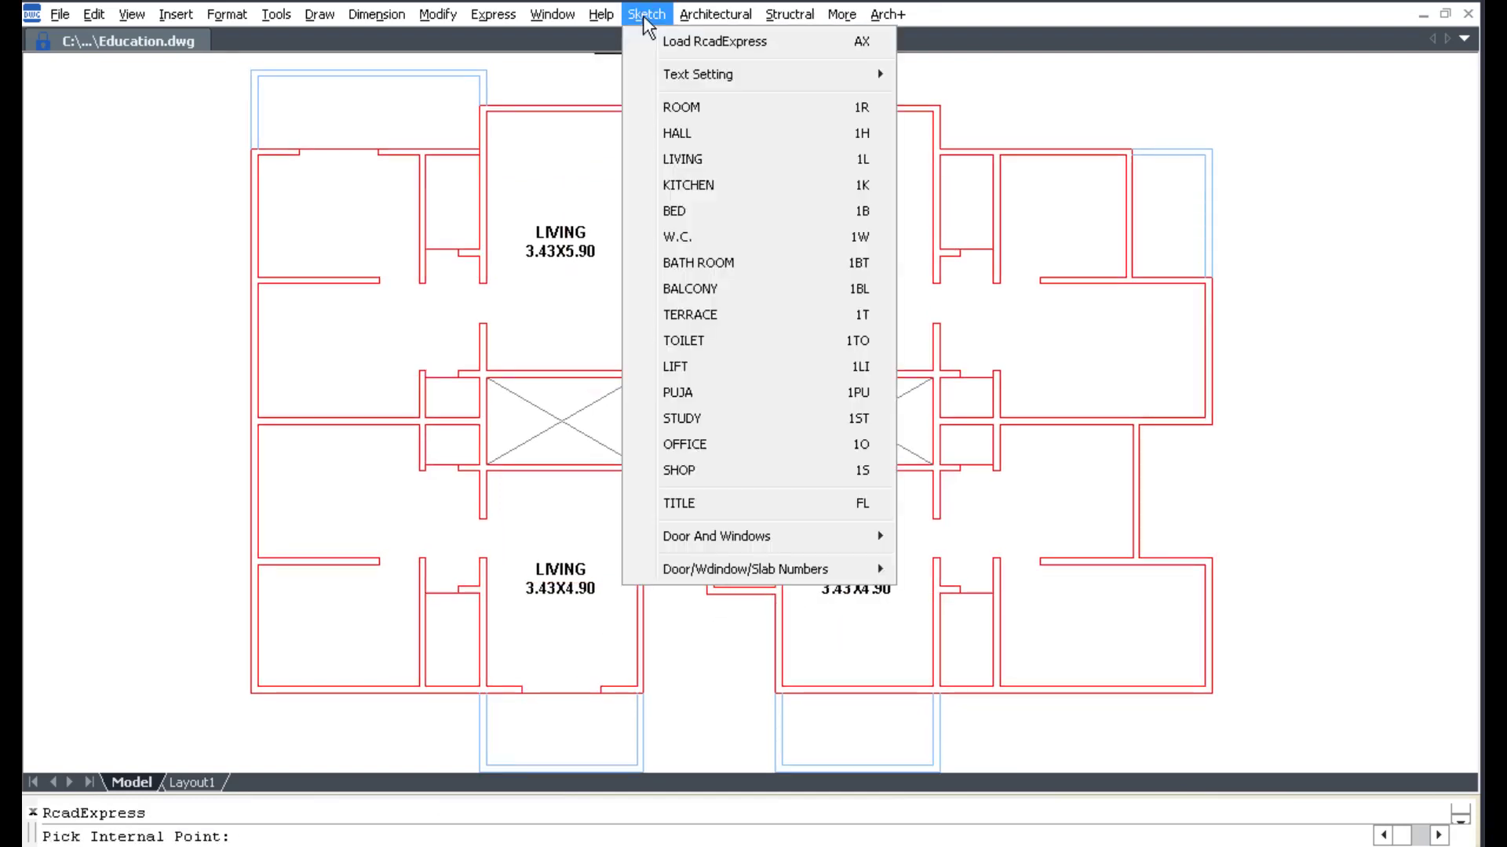
click(705, 212)
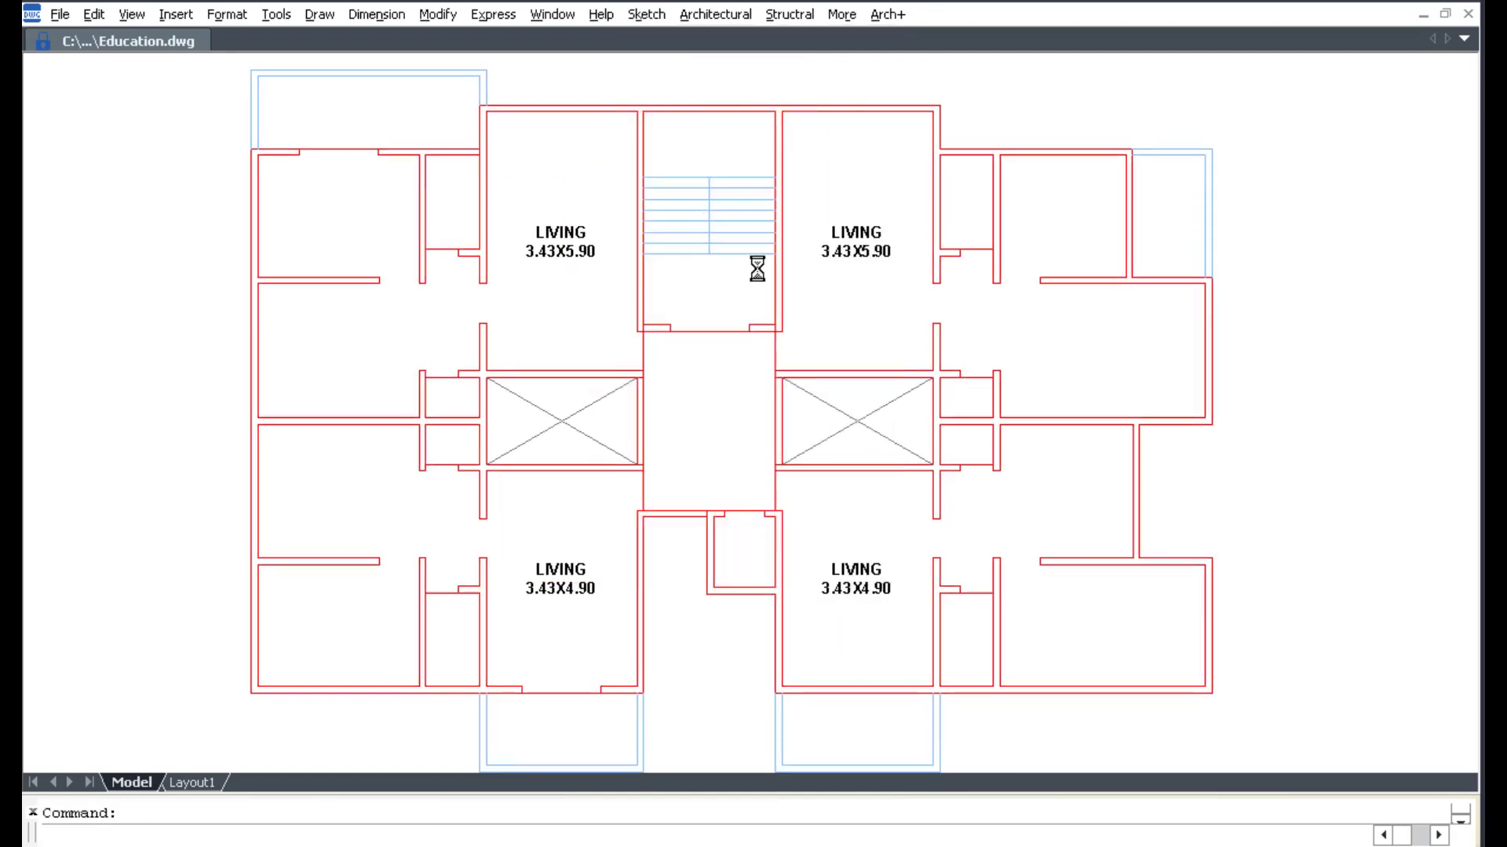
click(1085, 193)
click(1115, 618)
click(326, 632)
click(274, 235)
Step: Label the four middle rooms as KITCHEN with their room sizes
middle_drag(429, 332, 436, 335)
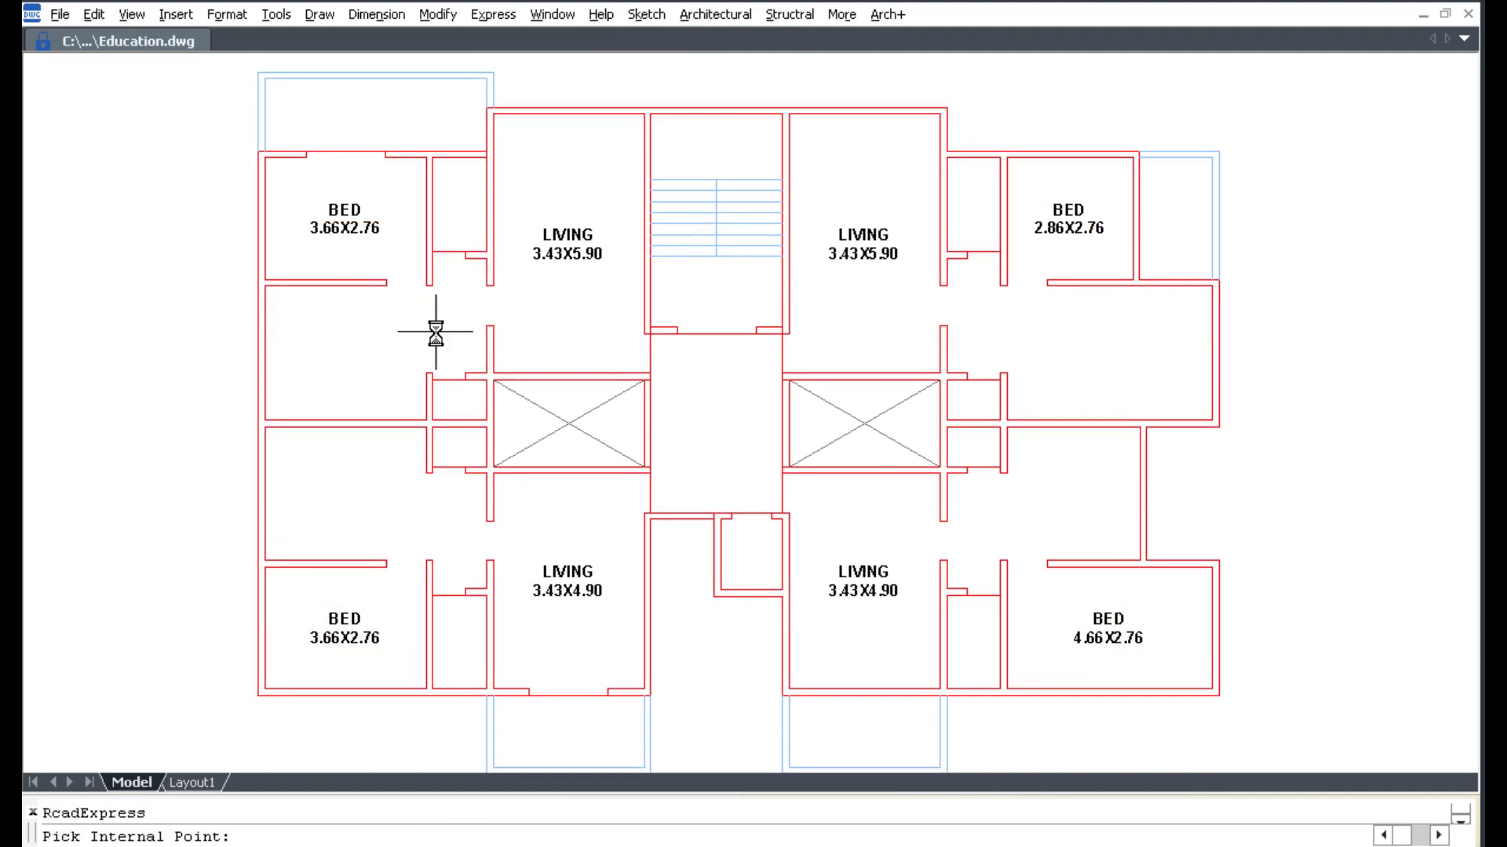
click(645, 17)
click(706, 184)
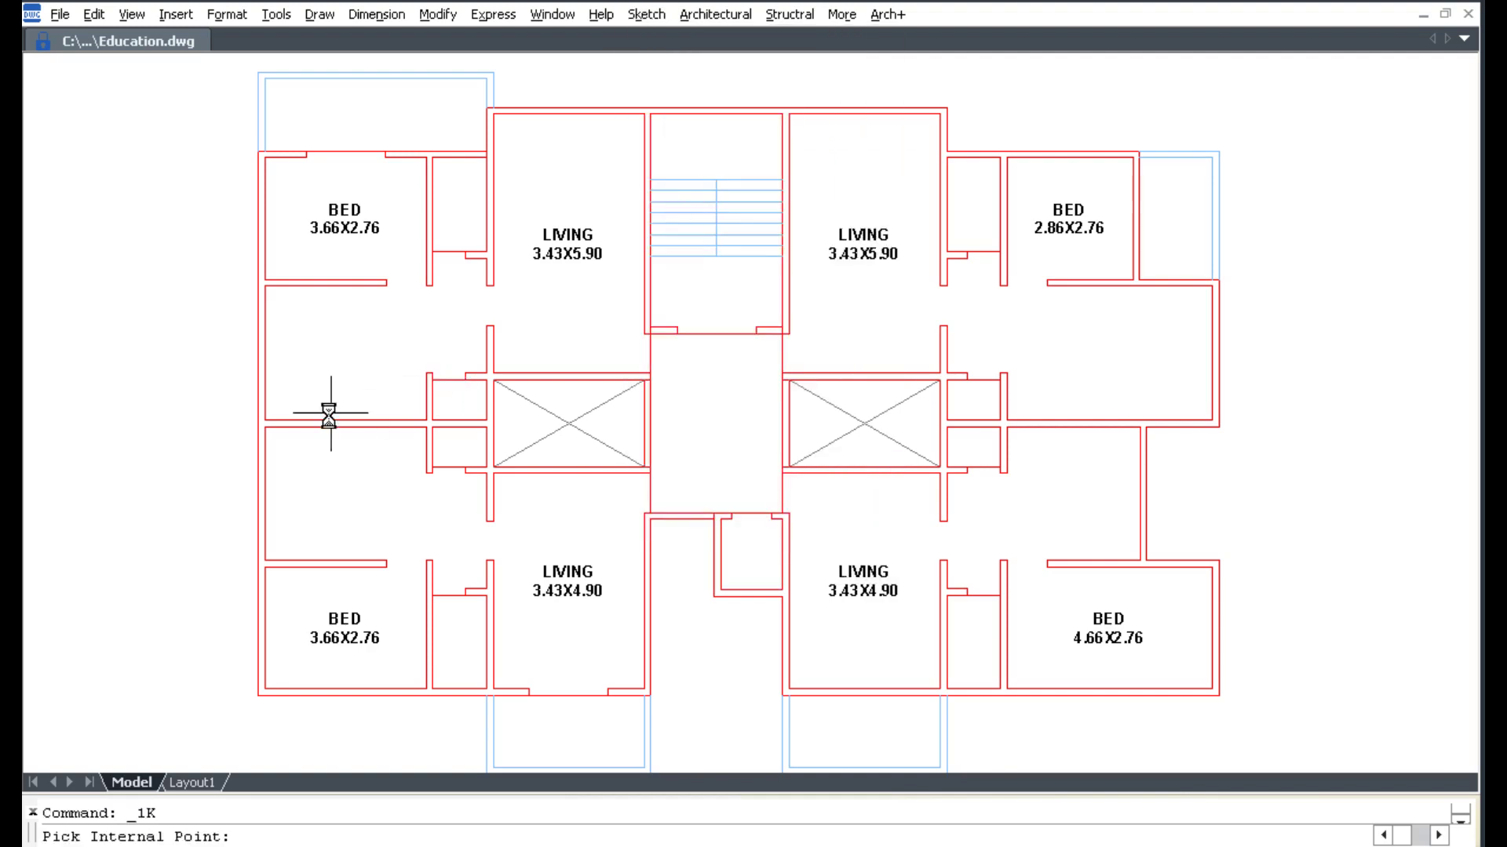
click(327, 397)
click(313, 448)
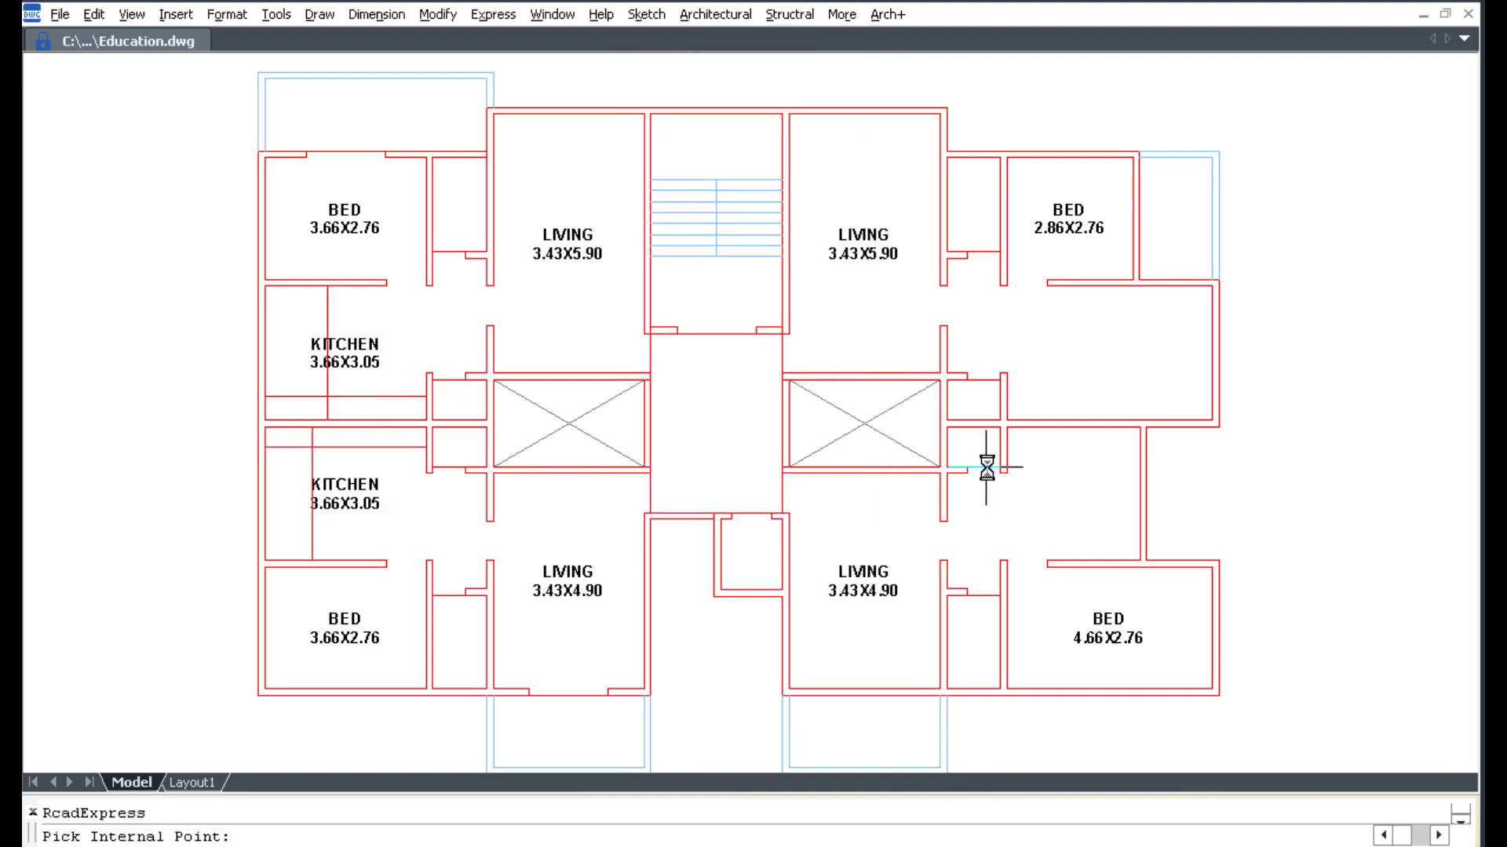
click(1065, 442)
click(1167, 398)
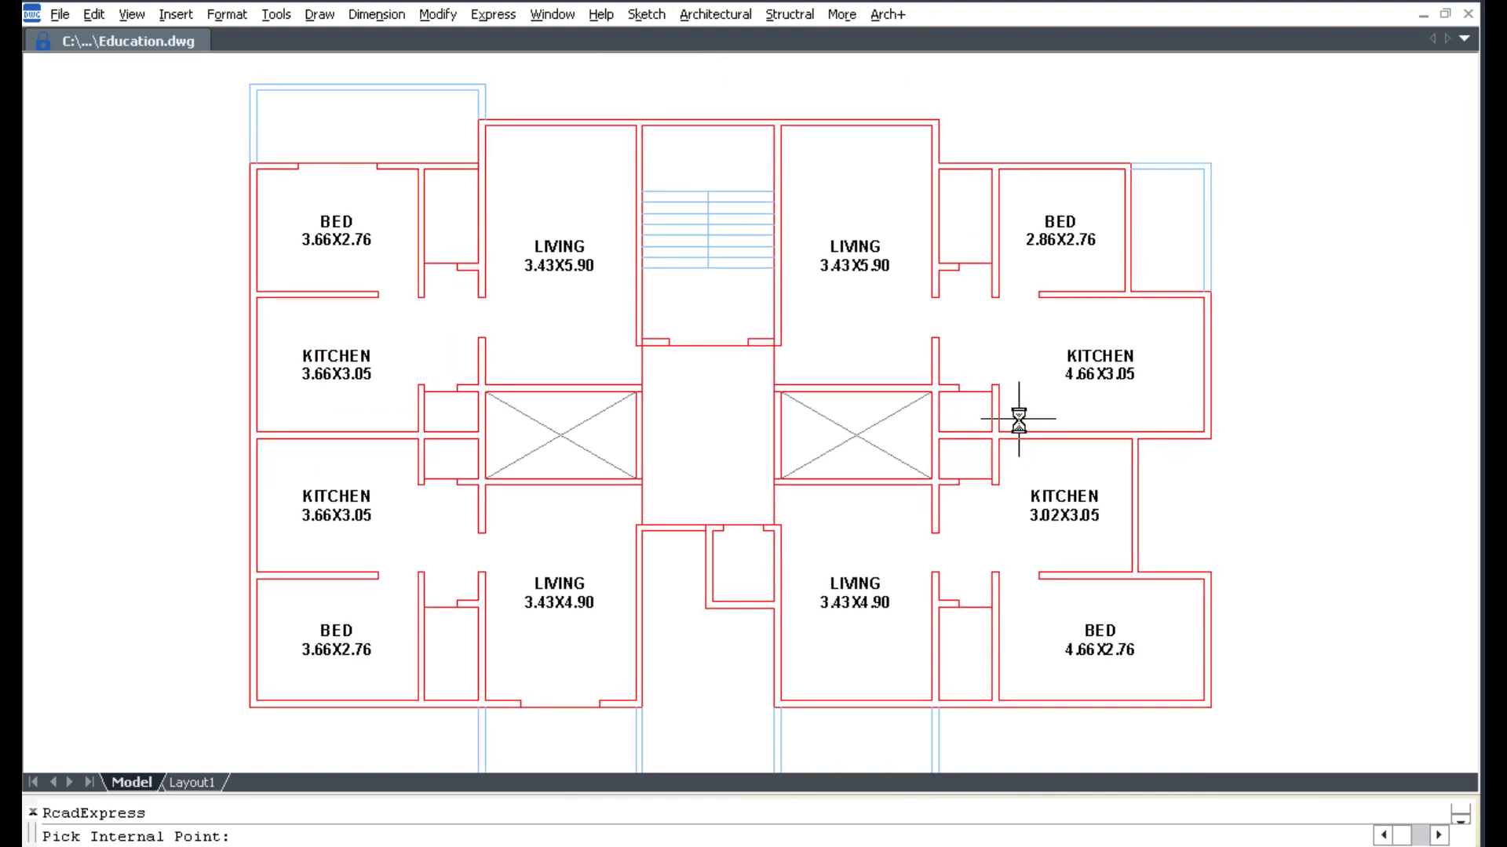
Step: Toggle the grid and ortho modes and shift the plan up to free space below
key(F8)
key(F7)
middle_drag(818, 416, 875, 343)
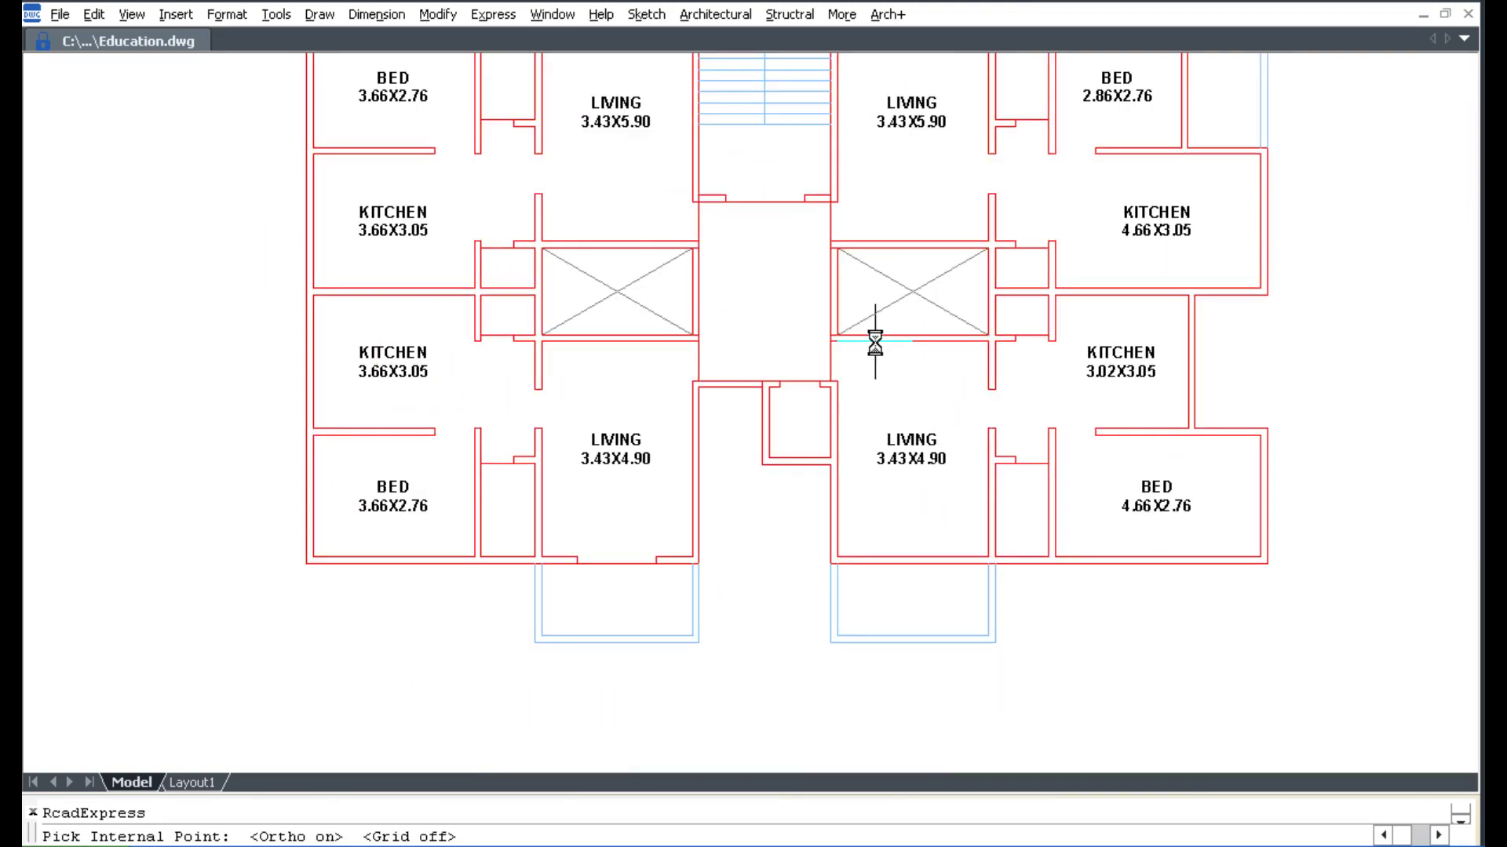
click(646, 14)
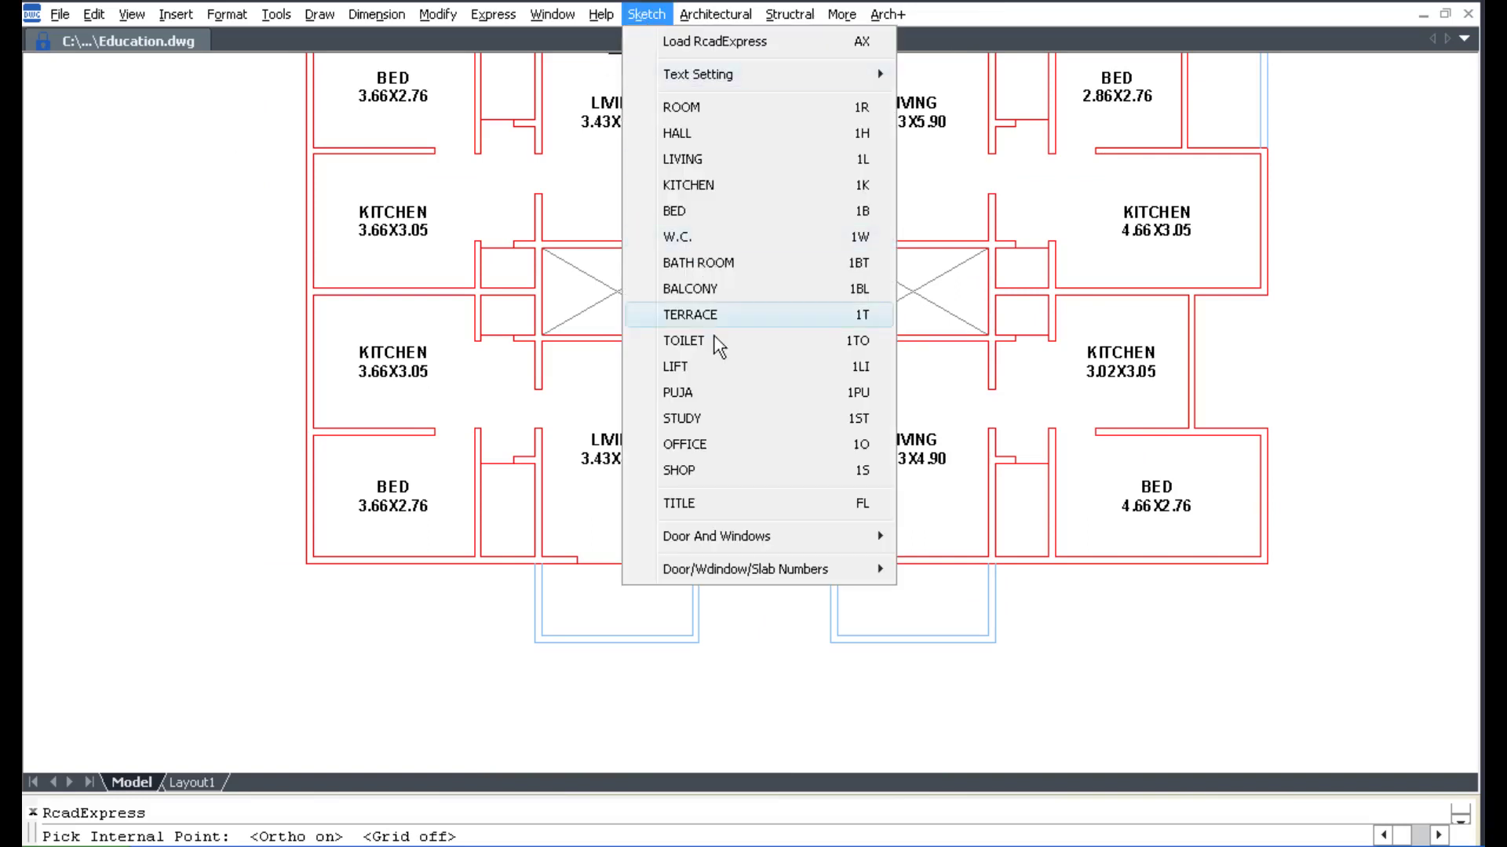
Step: Place a floor title for floors 2 and 4, 0.35 high, beneath the plan
click(704, 505)
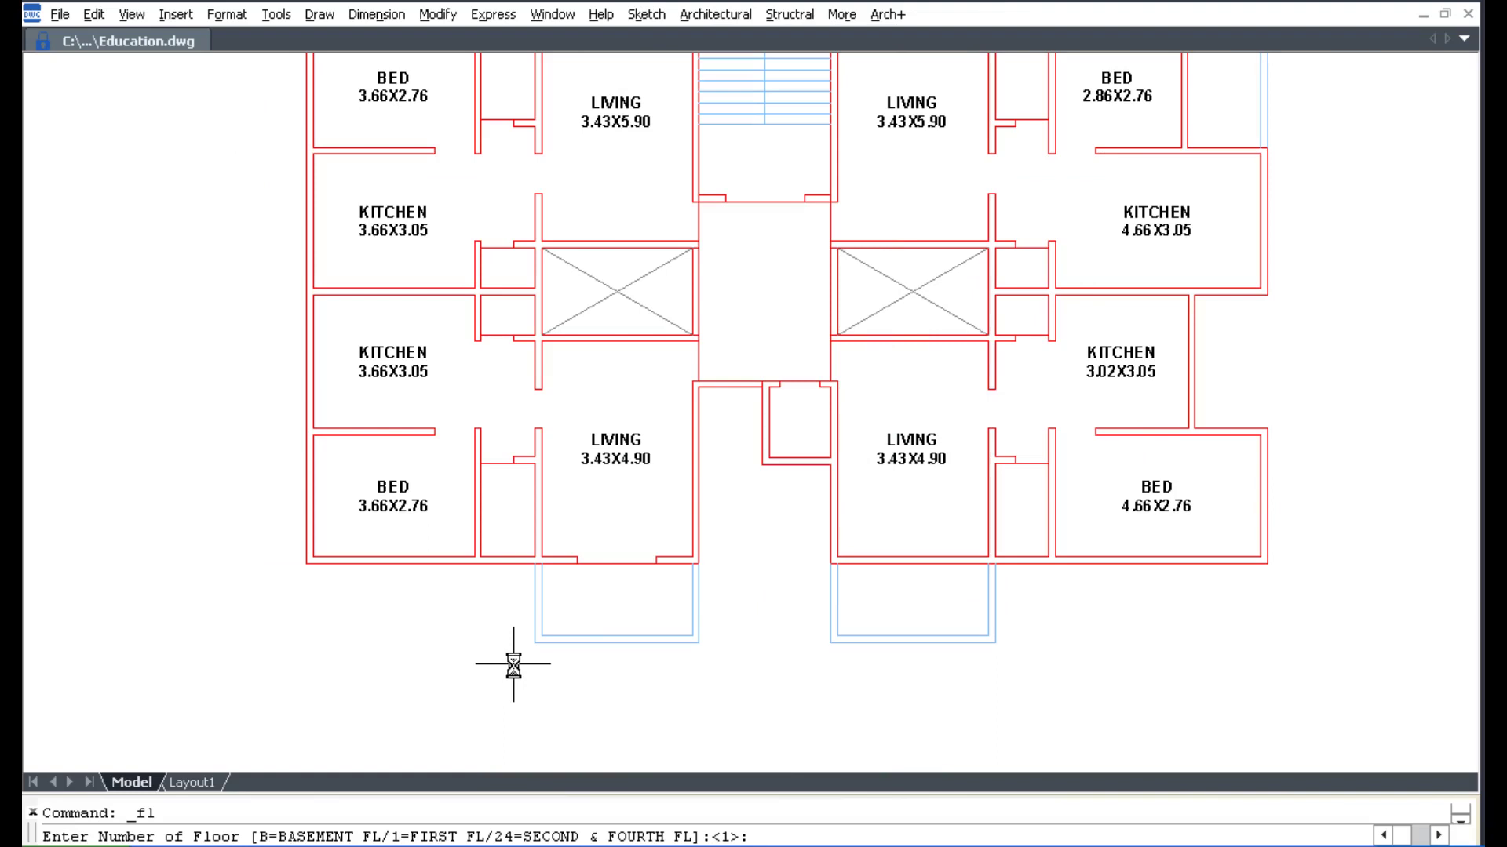
text(24)
key(Return)
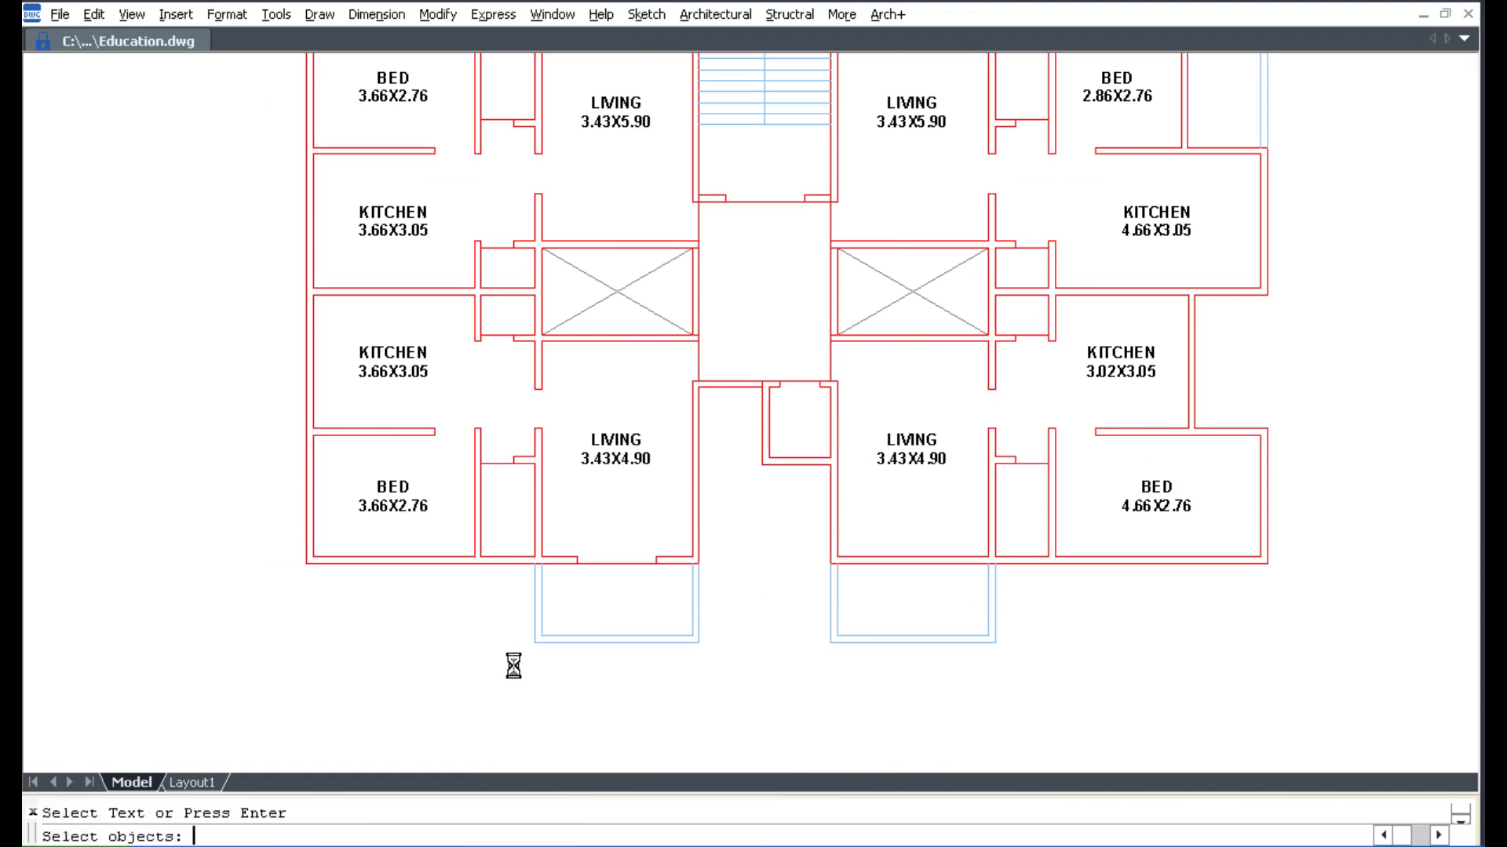
key(Return)
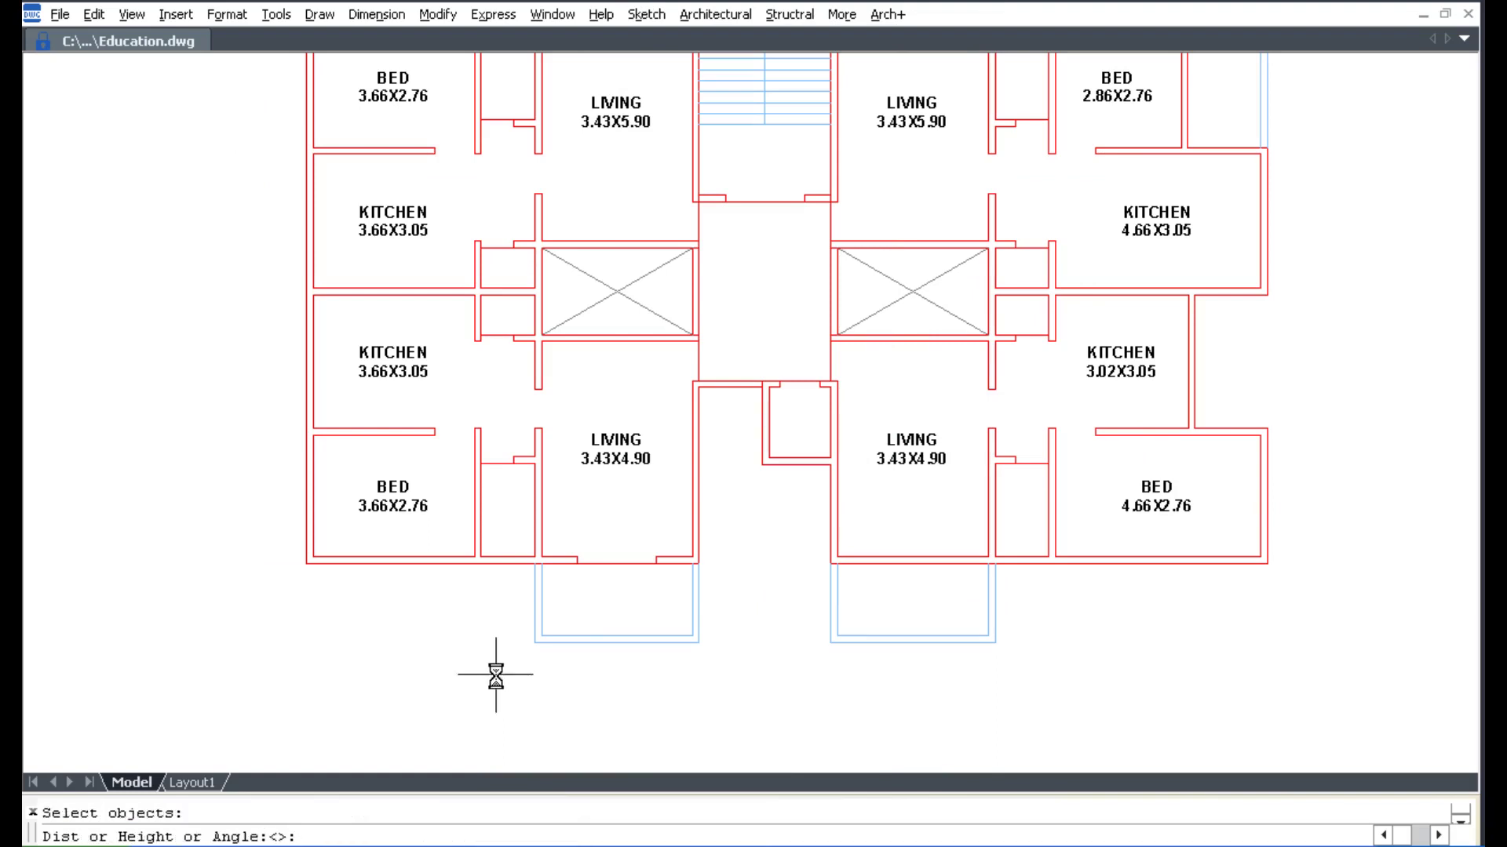
text(0.35)
key(Return)
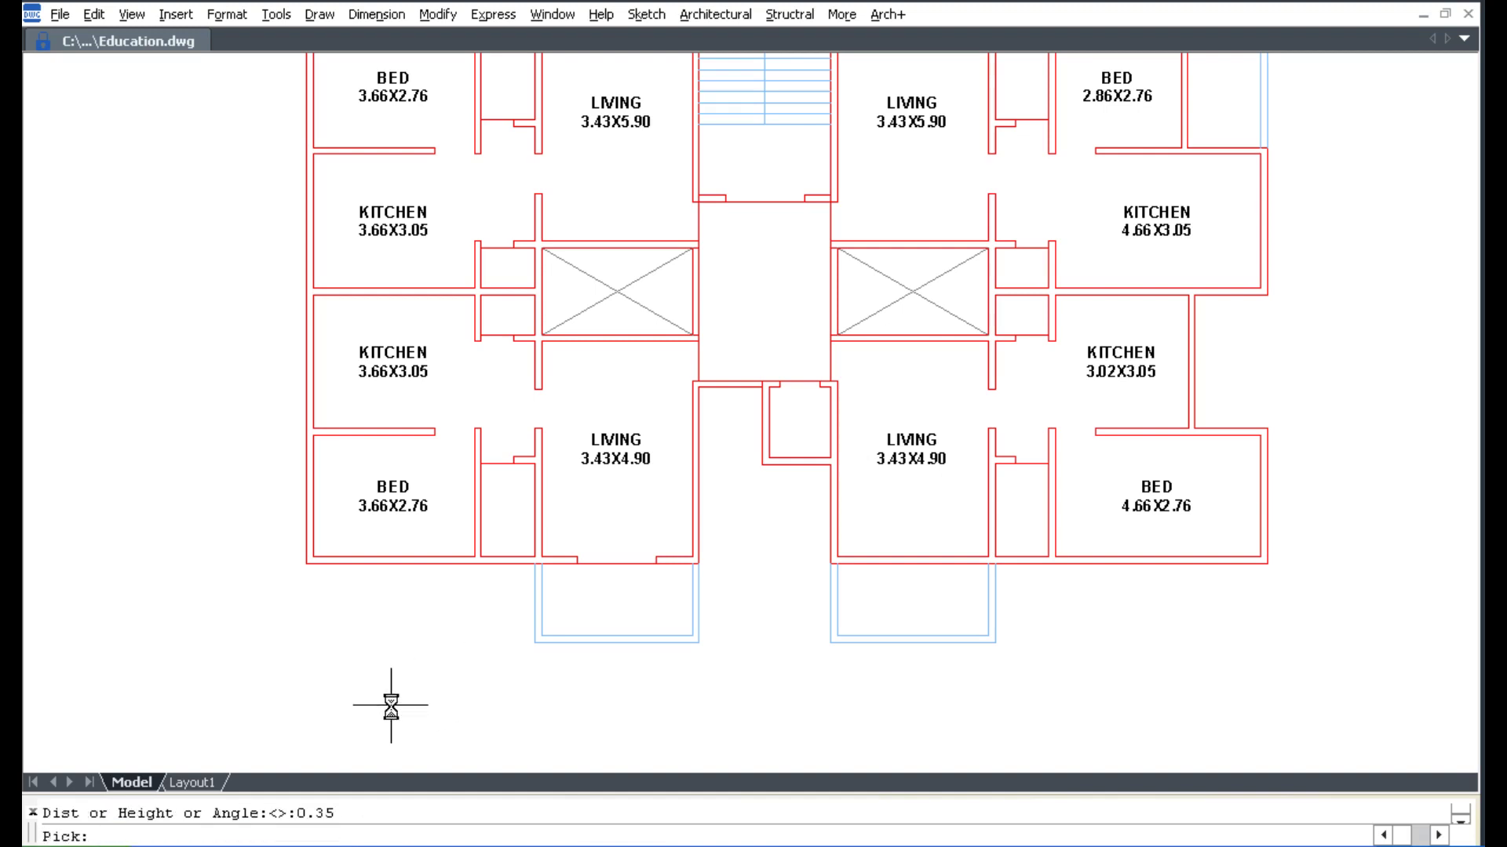
click(314, 708)
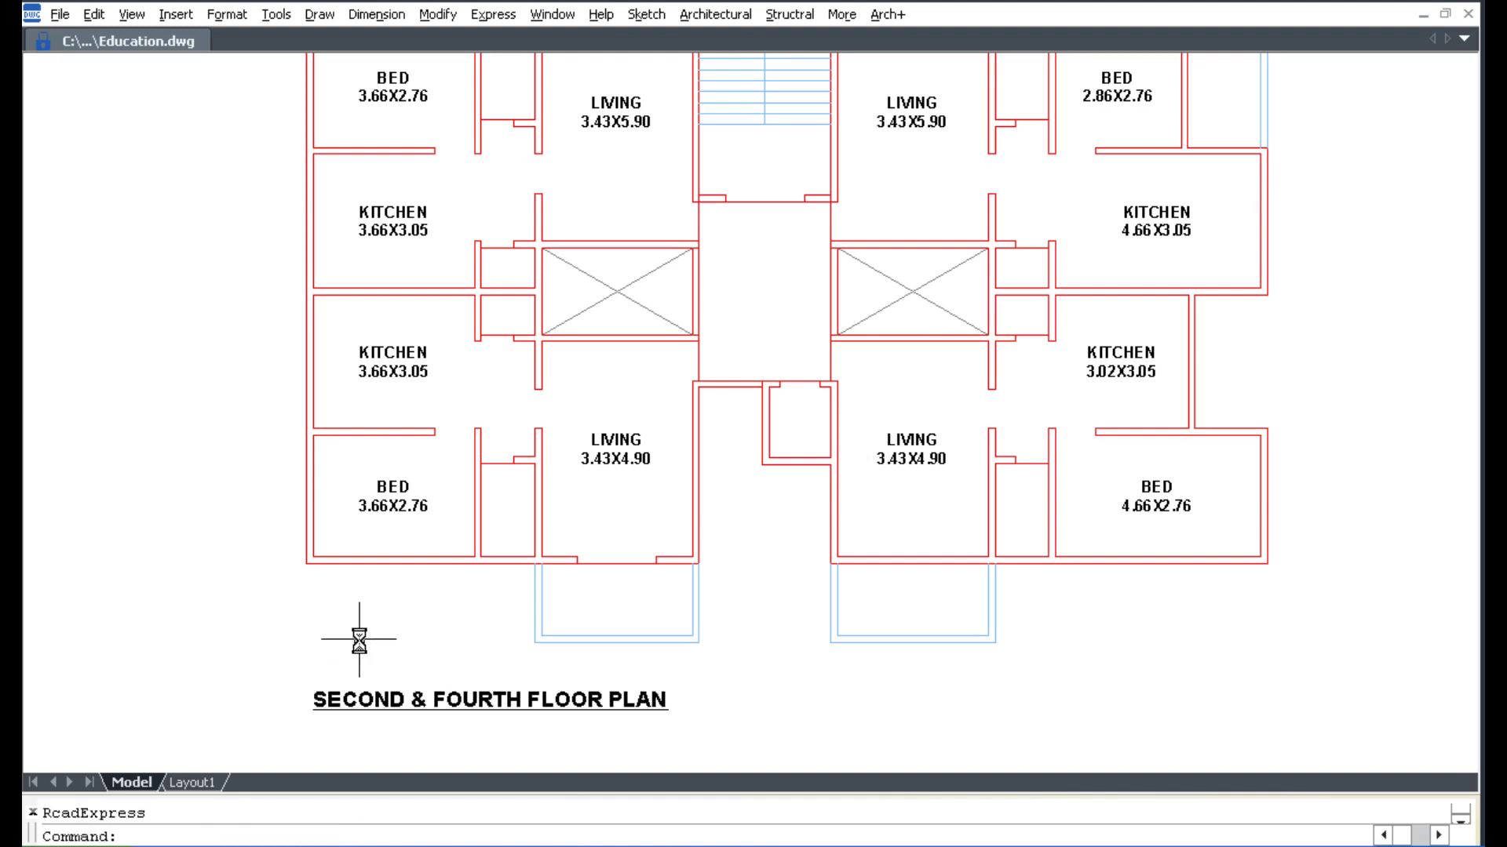
Step: Rerun the title with floor 0, replacing the existing title with GROUND FLOOR PLAN
click(637, 15)
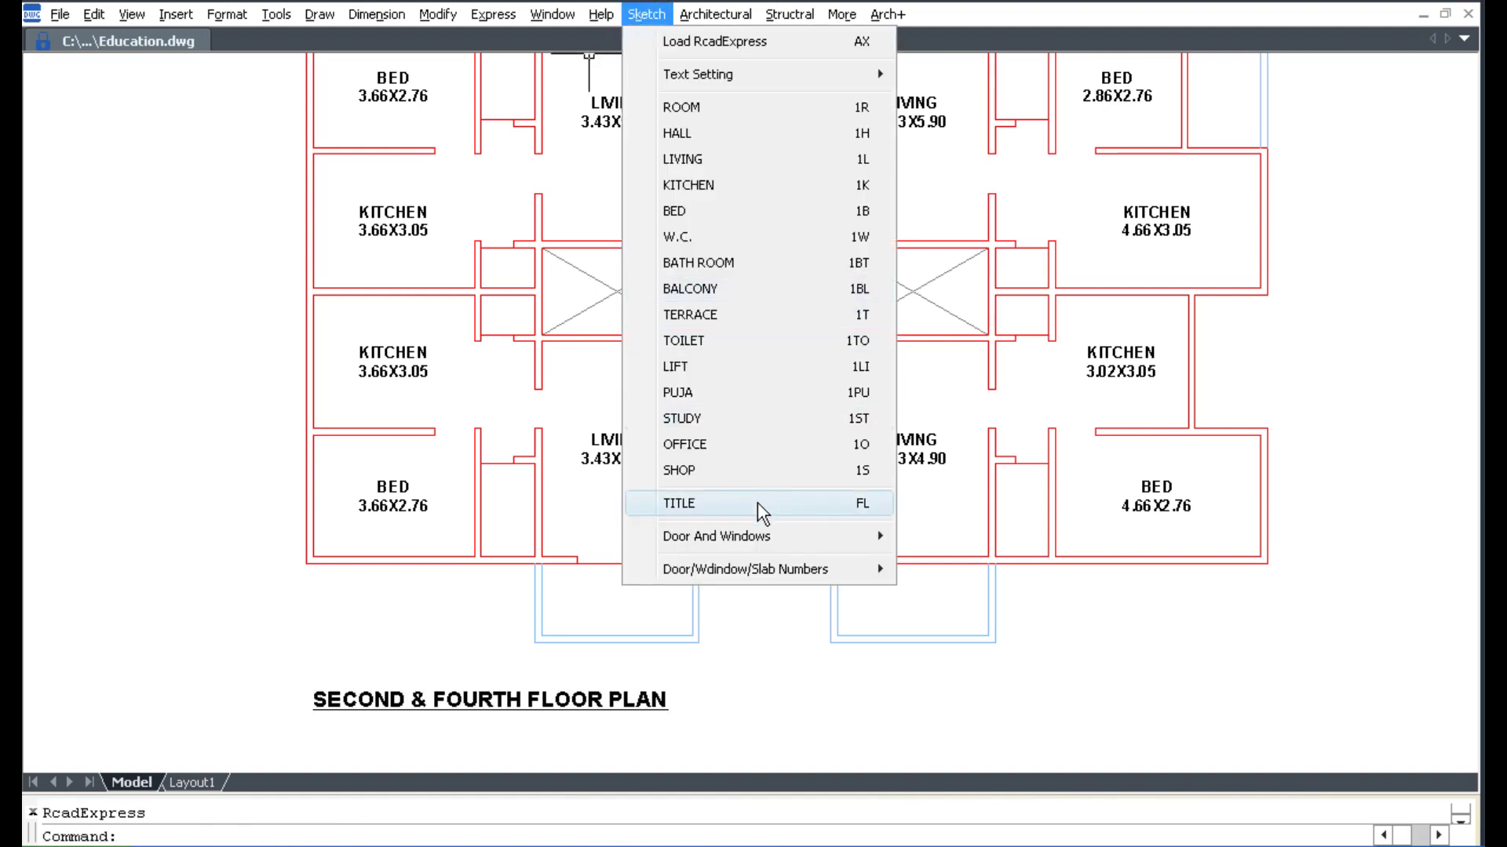
click(756, 503)
text(0)
key(Return)
click(644, 707)
key(Return)
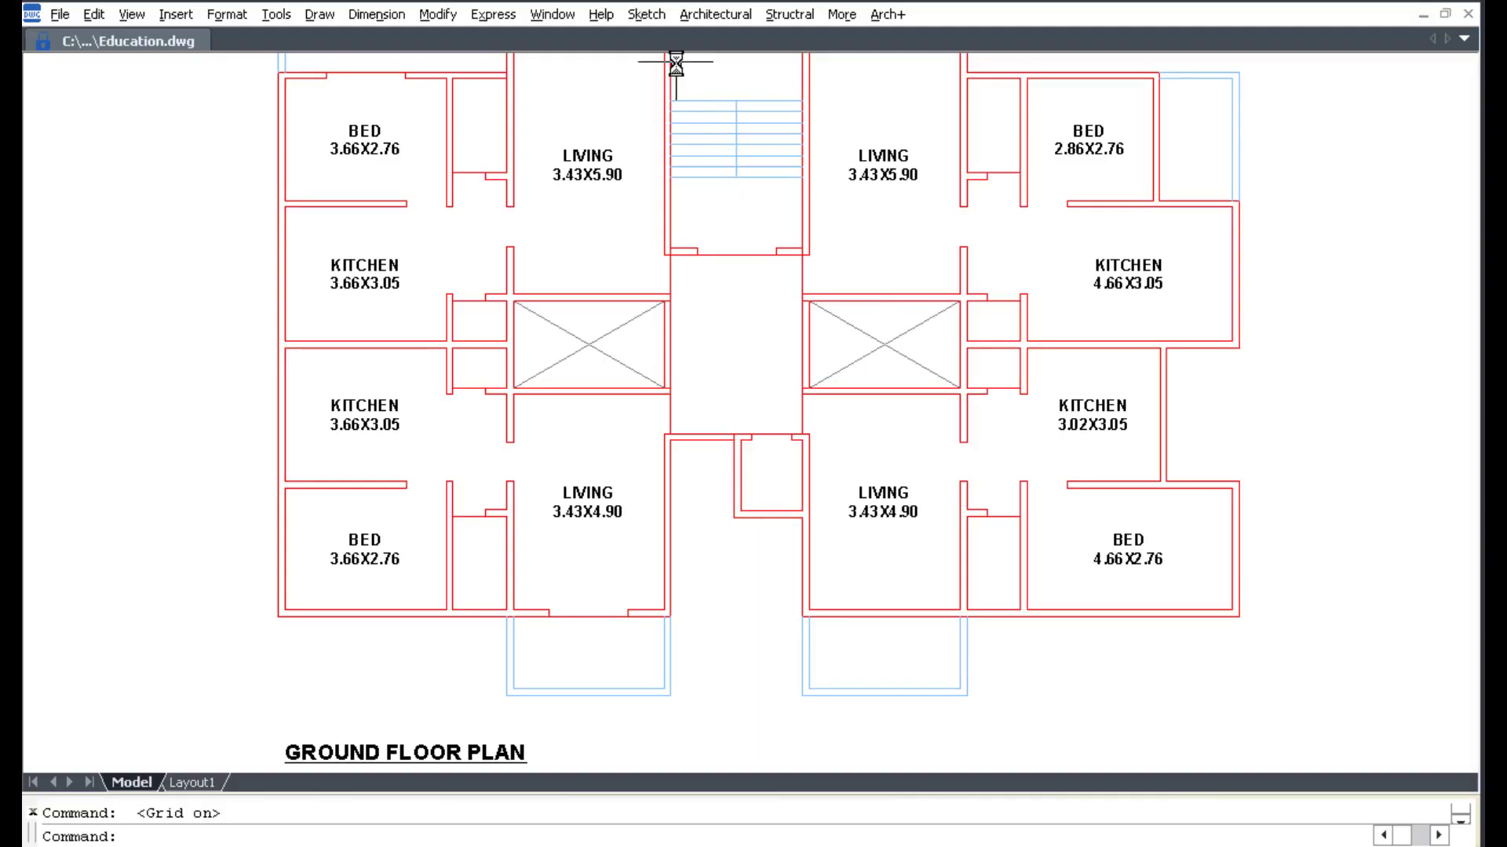
Step: Add a 1.20-high window with chajja in the 3.02x3.05 kitchen's outer wall
click(651, 14)
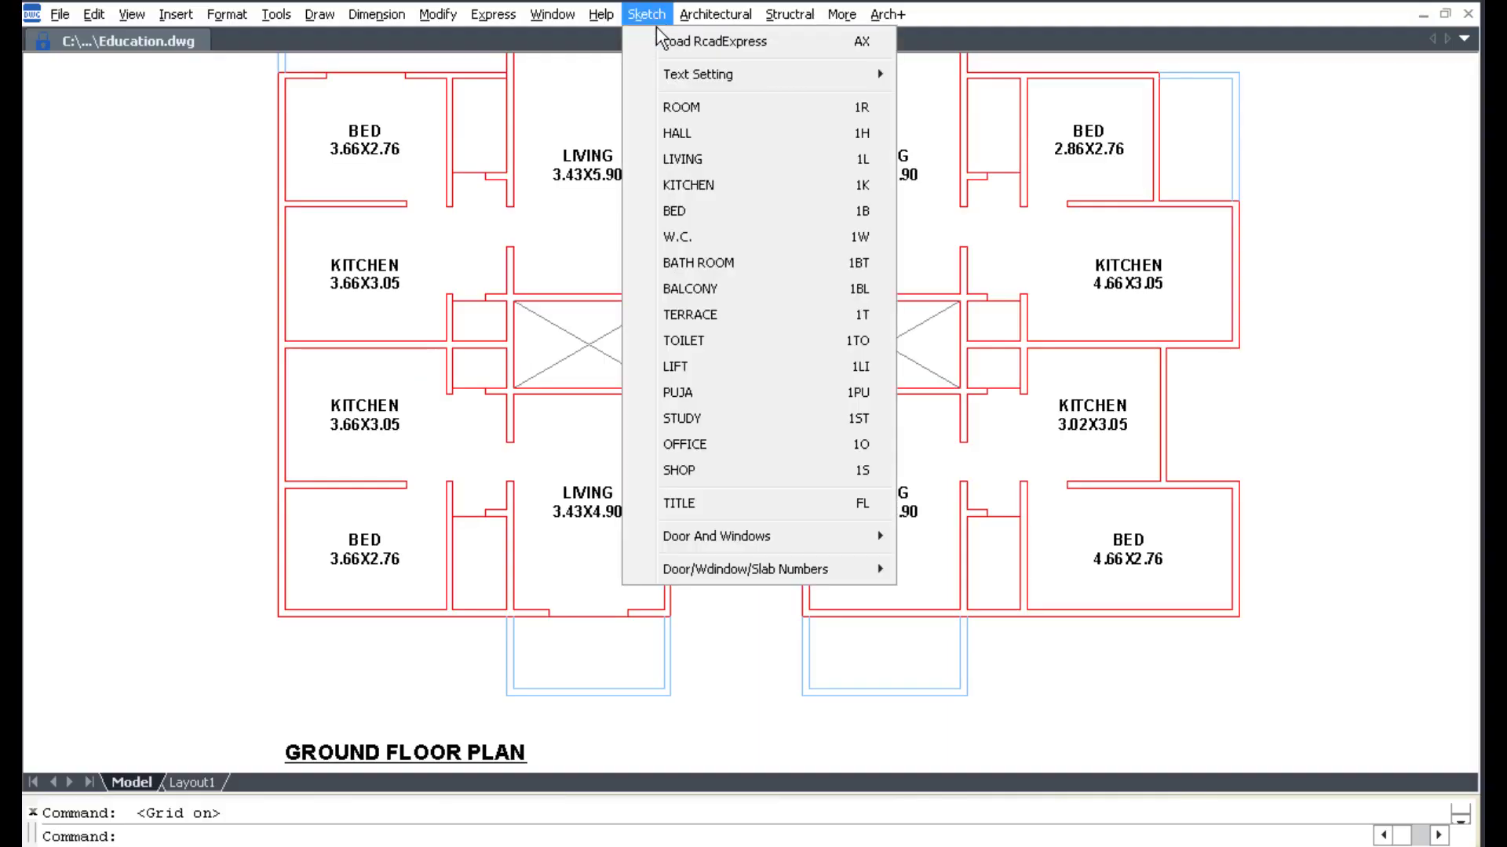
mouse_move(715, 535)
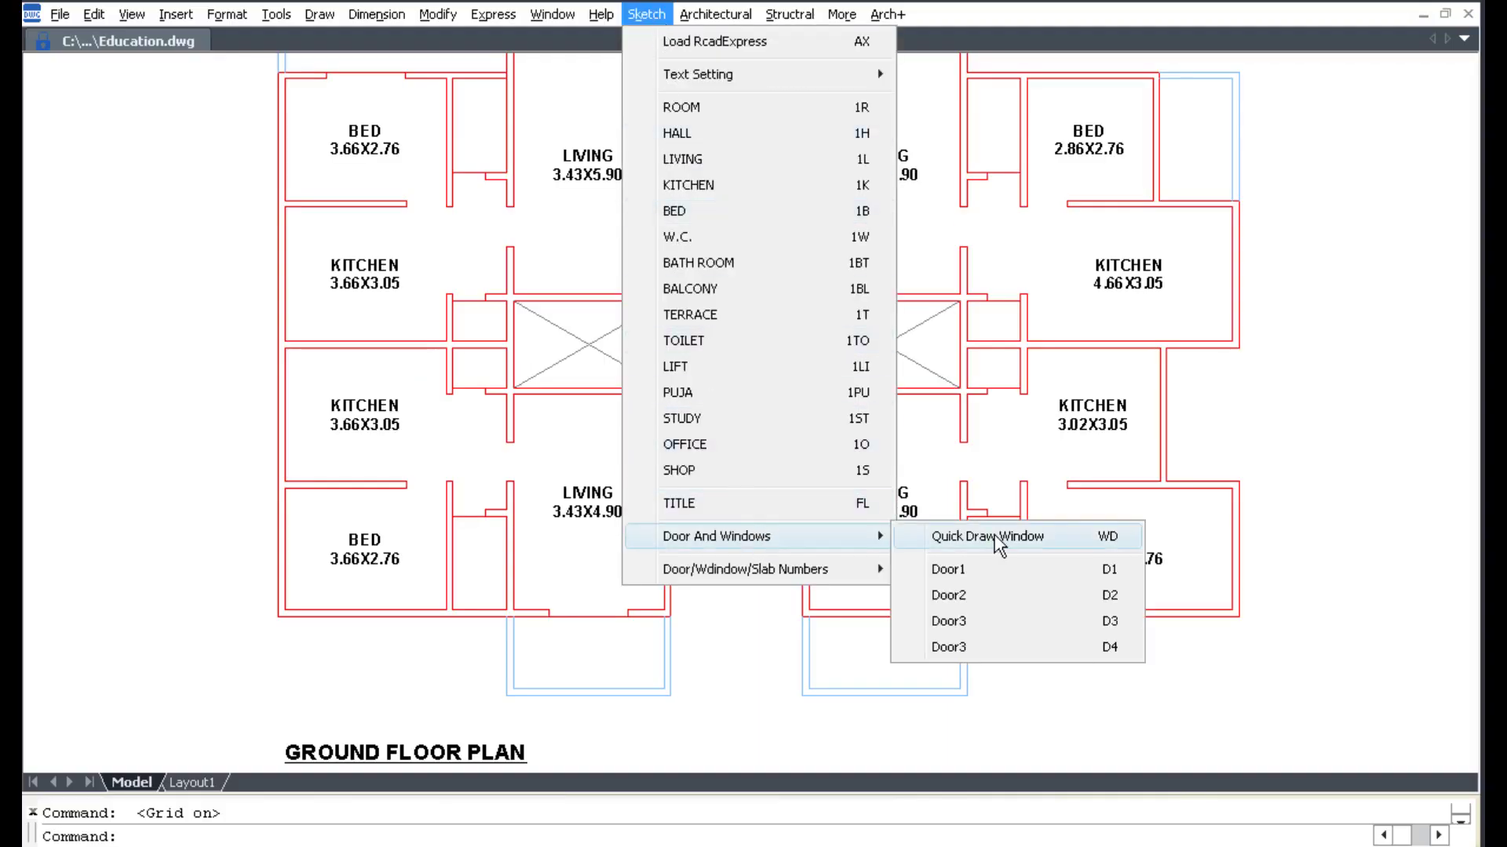
click(996, 536)
scroll(1126, 408, up, 3)
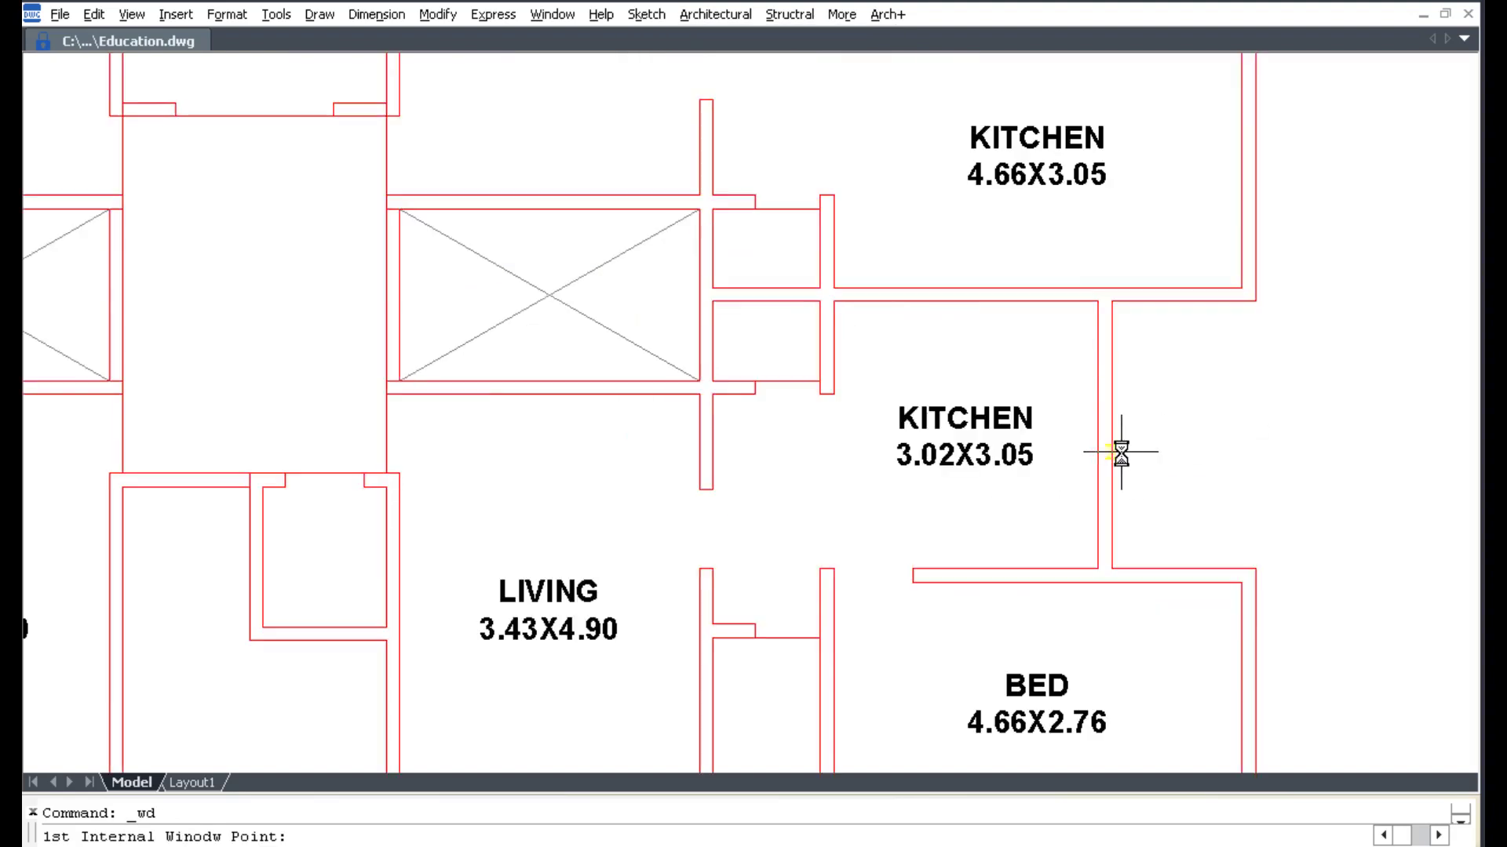
scroll(1126, 444, up, 3)
click(1074, 422)
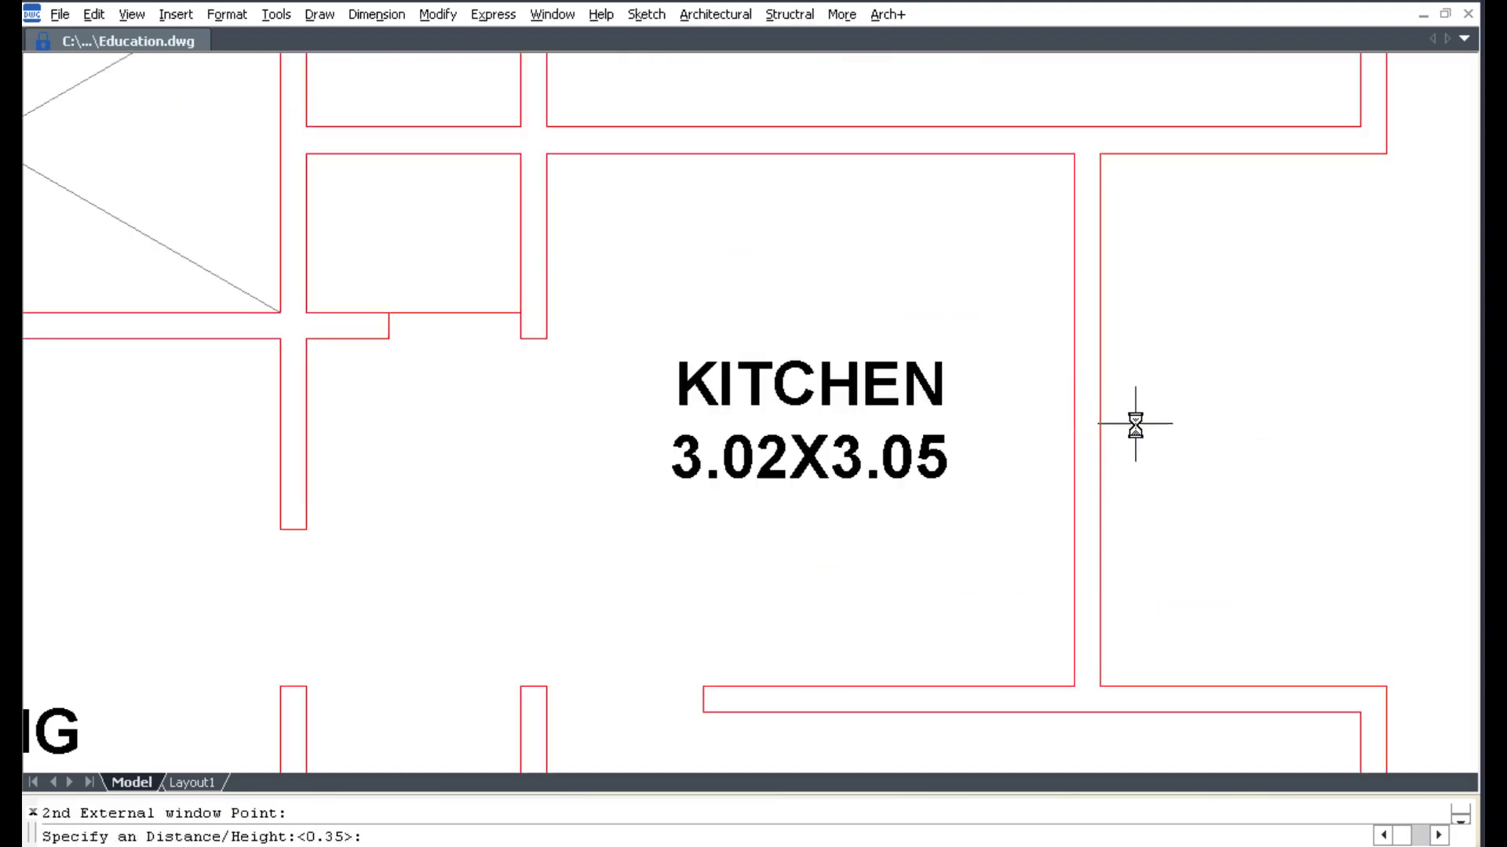
scroll(1167, 410, up, 3)
text(1.2)
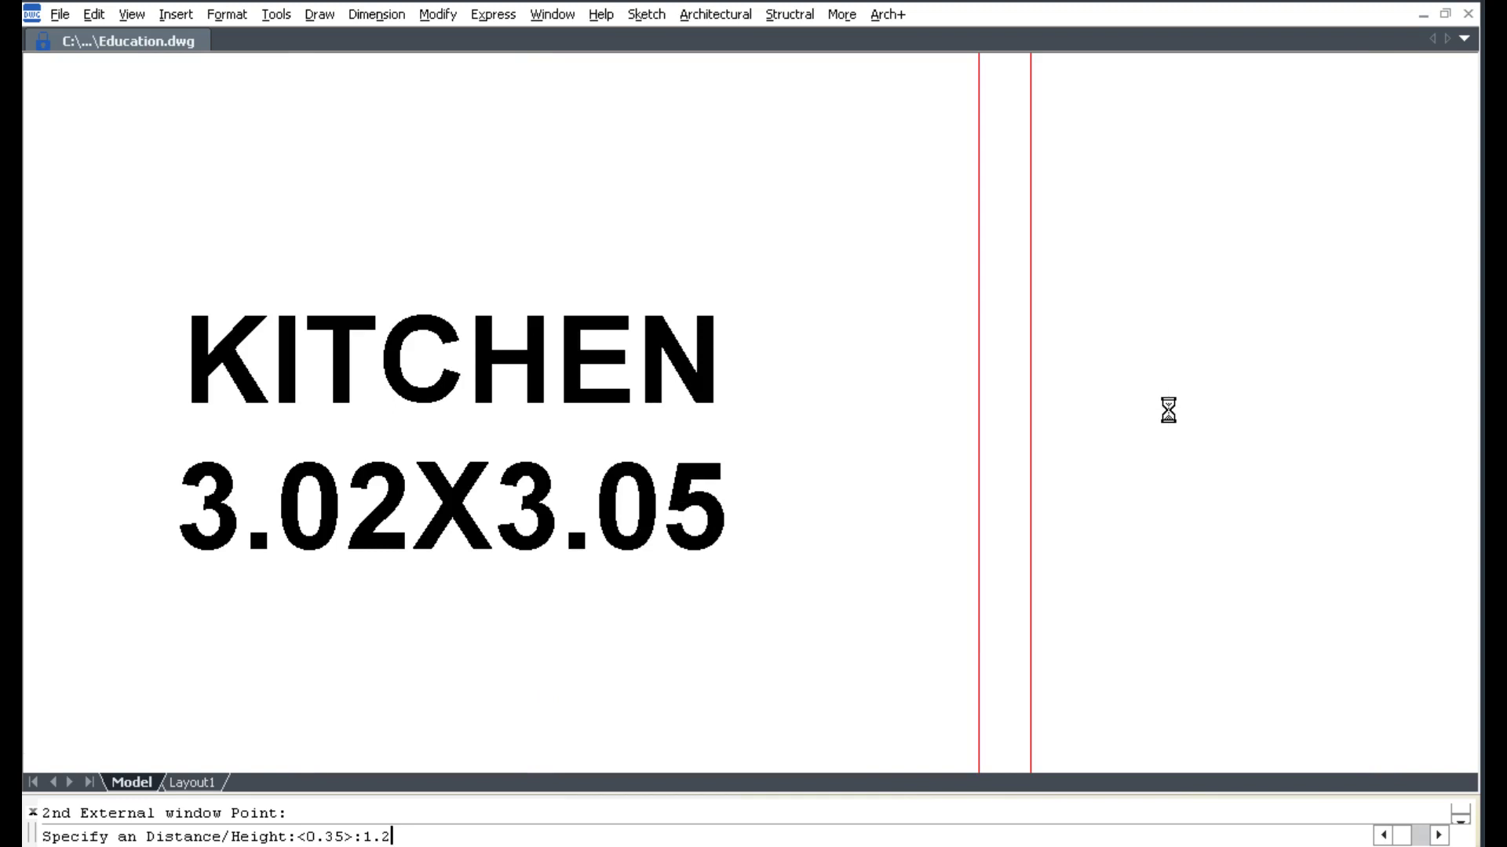
key(Return)
text(C)
key(Return)
key(Return)
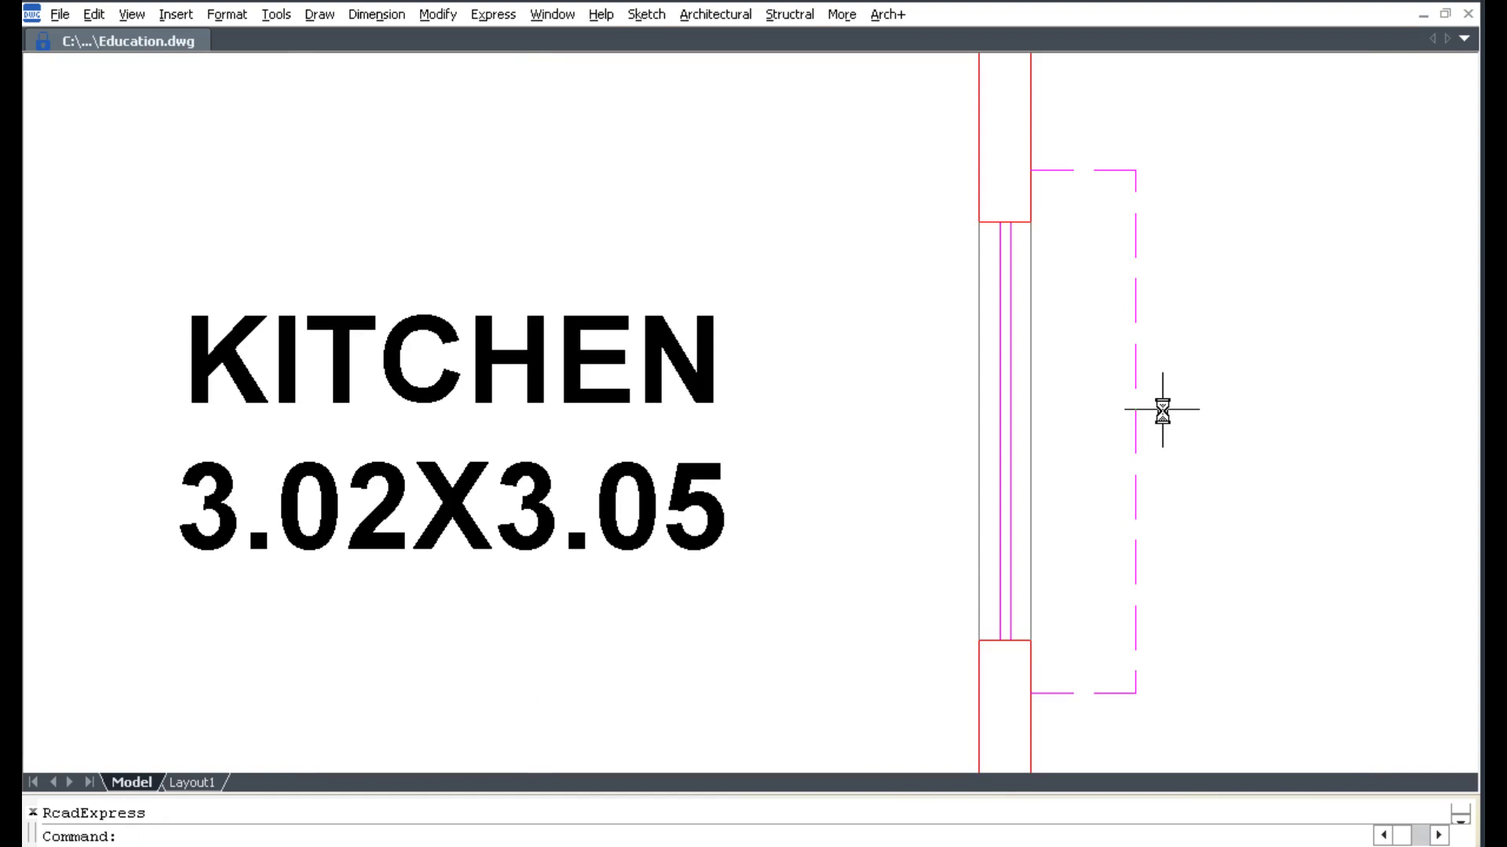
scroll(1162, 408, down, 5)
scroll(1169, 486, down, 2)
scroll(1238, 548, up, 5)
Step: Add a 1.20-high window with chajja in the 4.66x2.76 bedroom's outer wall
mouse_move(1238, 549)
middle_down()
mouse_move(1172, 556)
mouse_move(1151, 520)
middle_up()
click(646, 15)
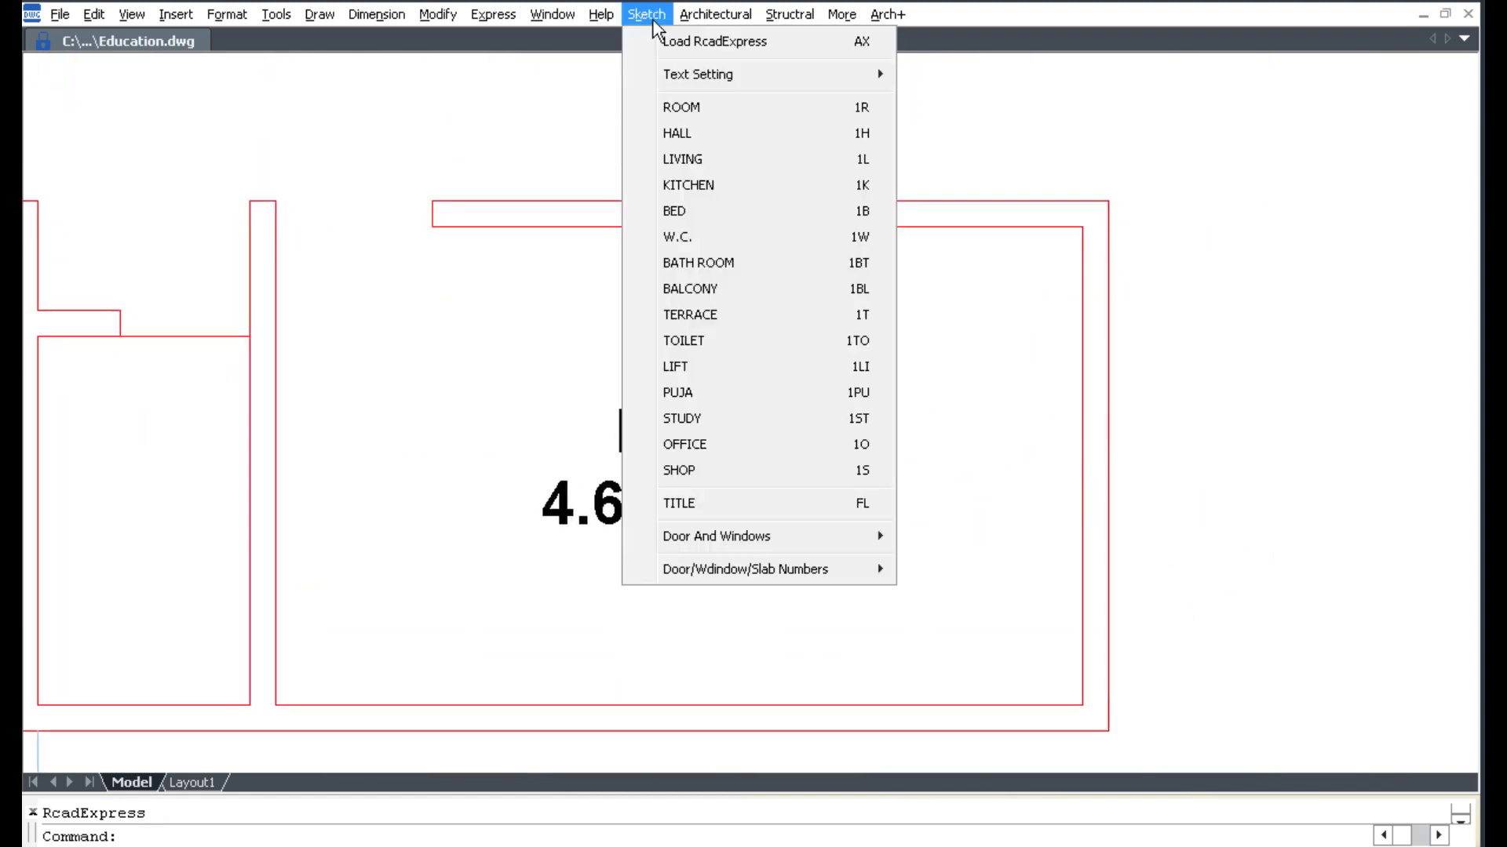
mouse_move(715, 537)
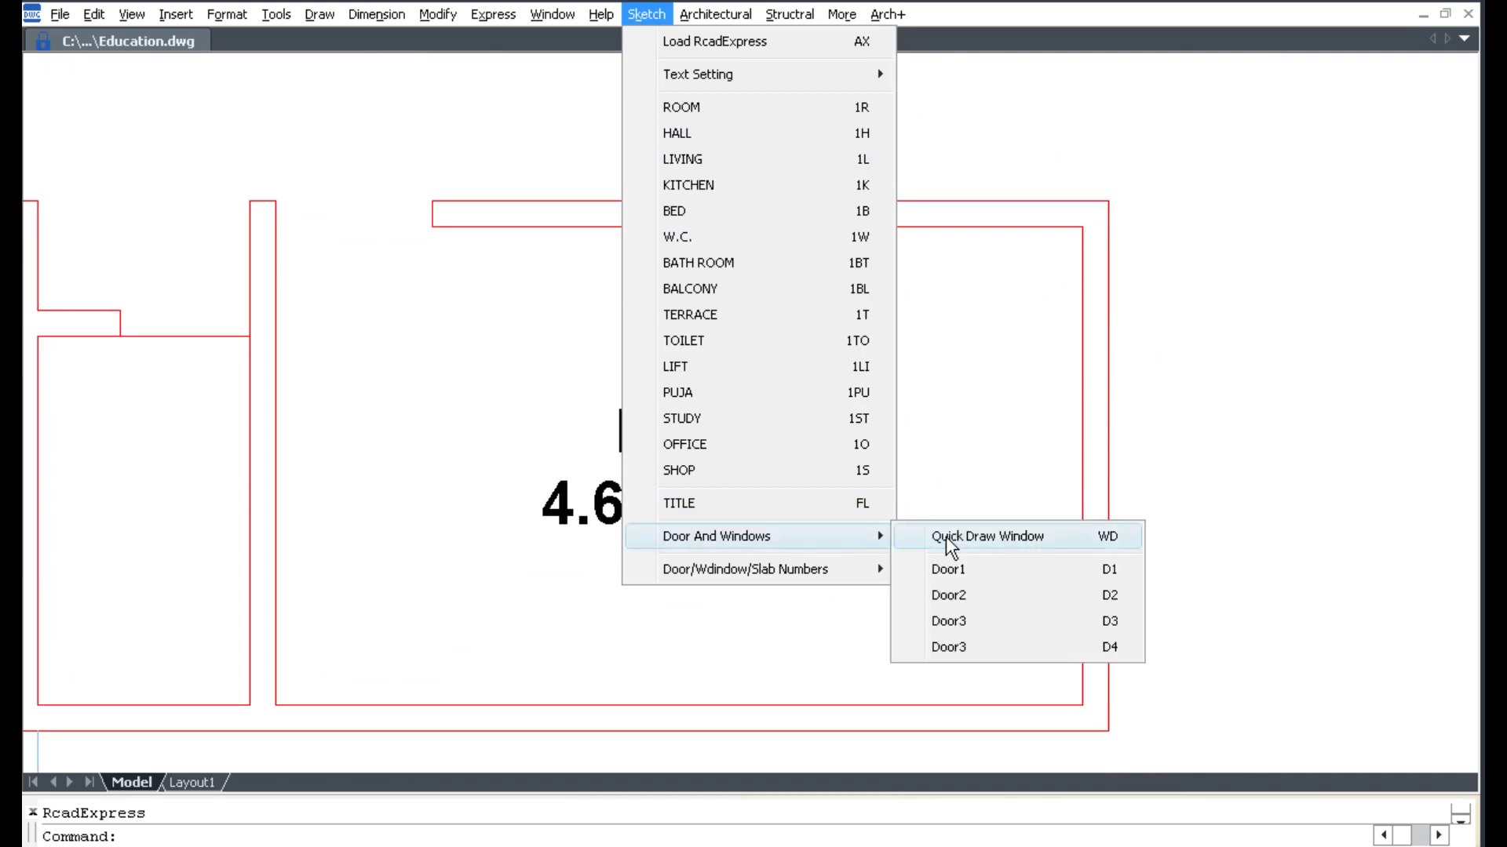
click(973, 536)
click(1108, 494)
click(1104, 469)
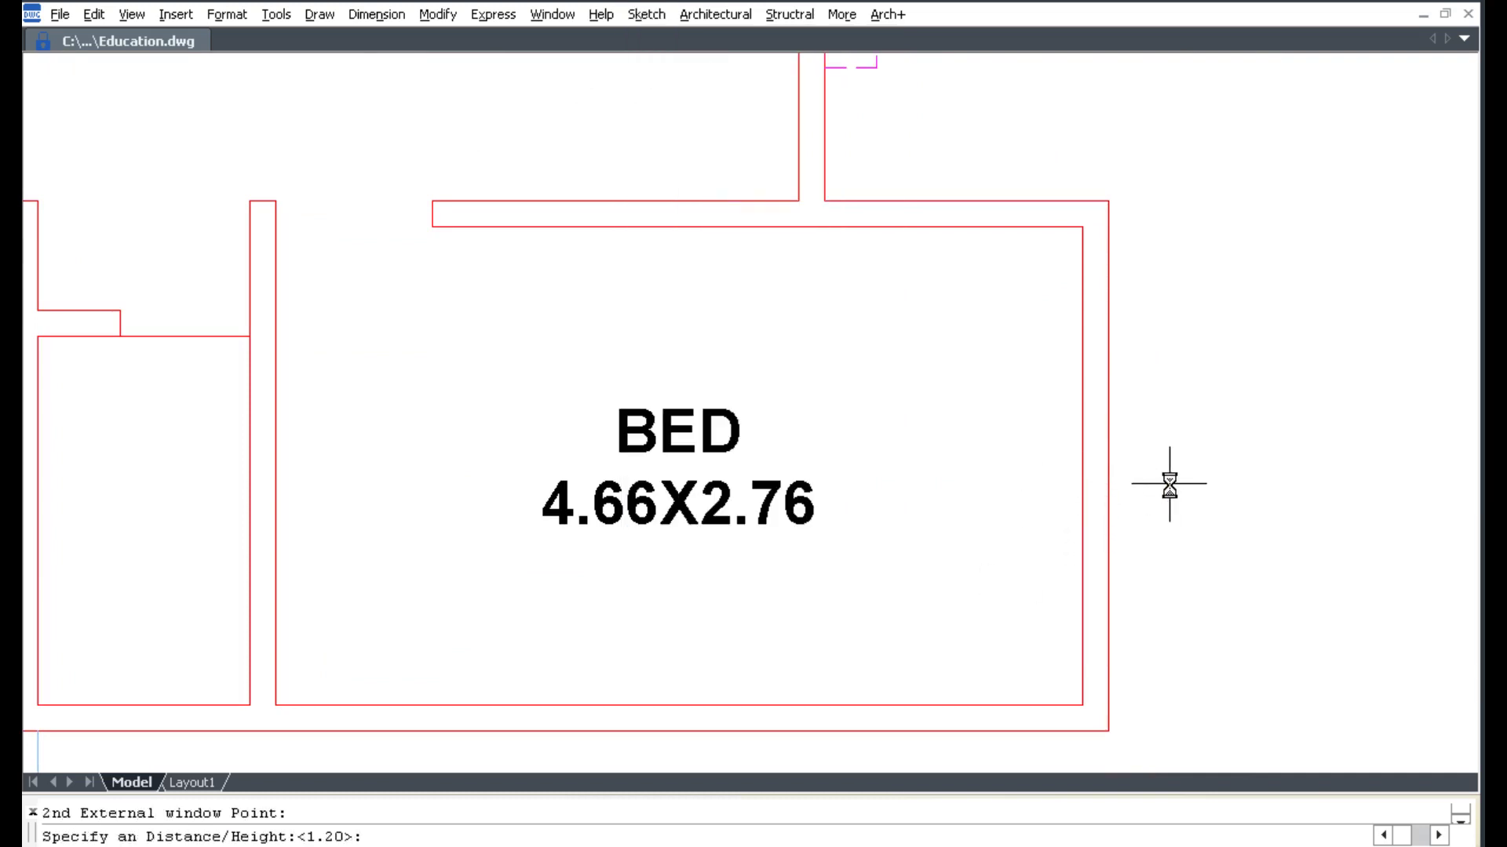
key(Return)
text(c)
key(Return)
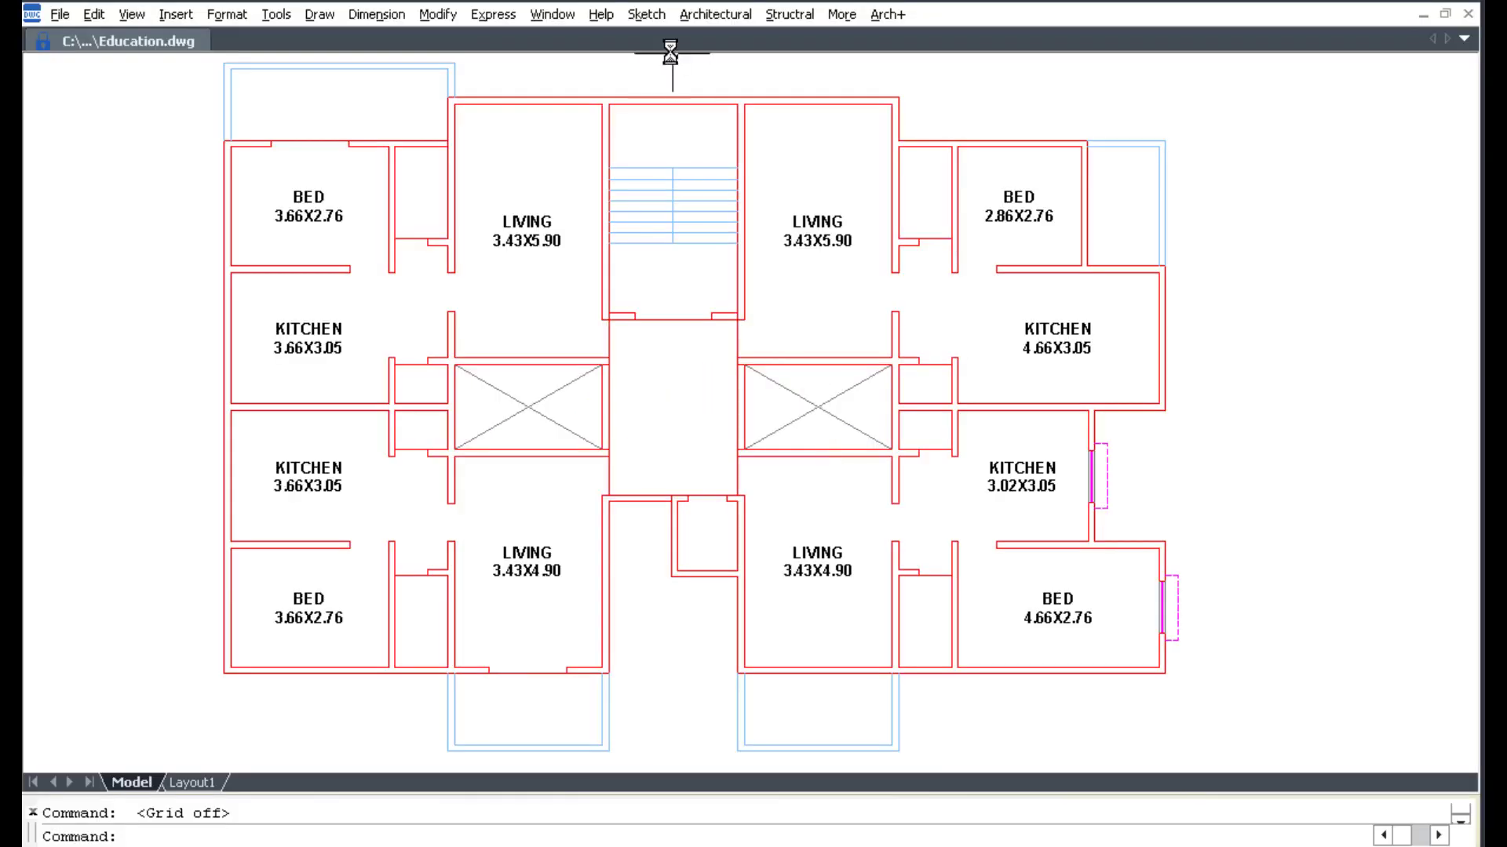
click(654, 19)
mouse_move(715, 535)
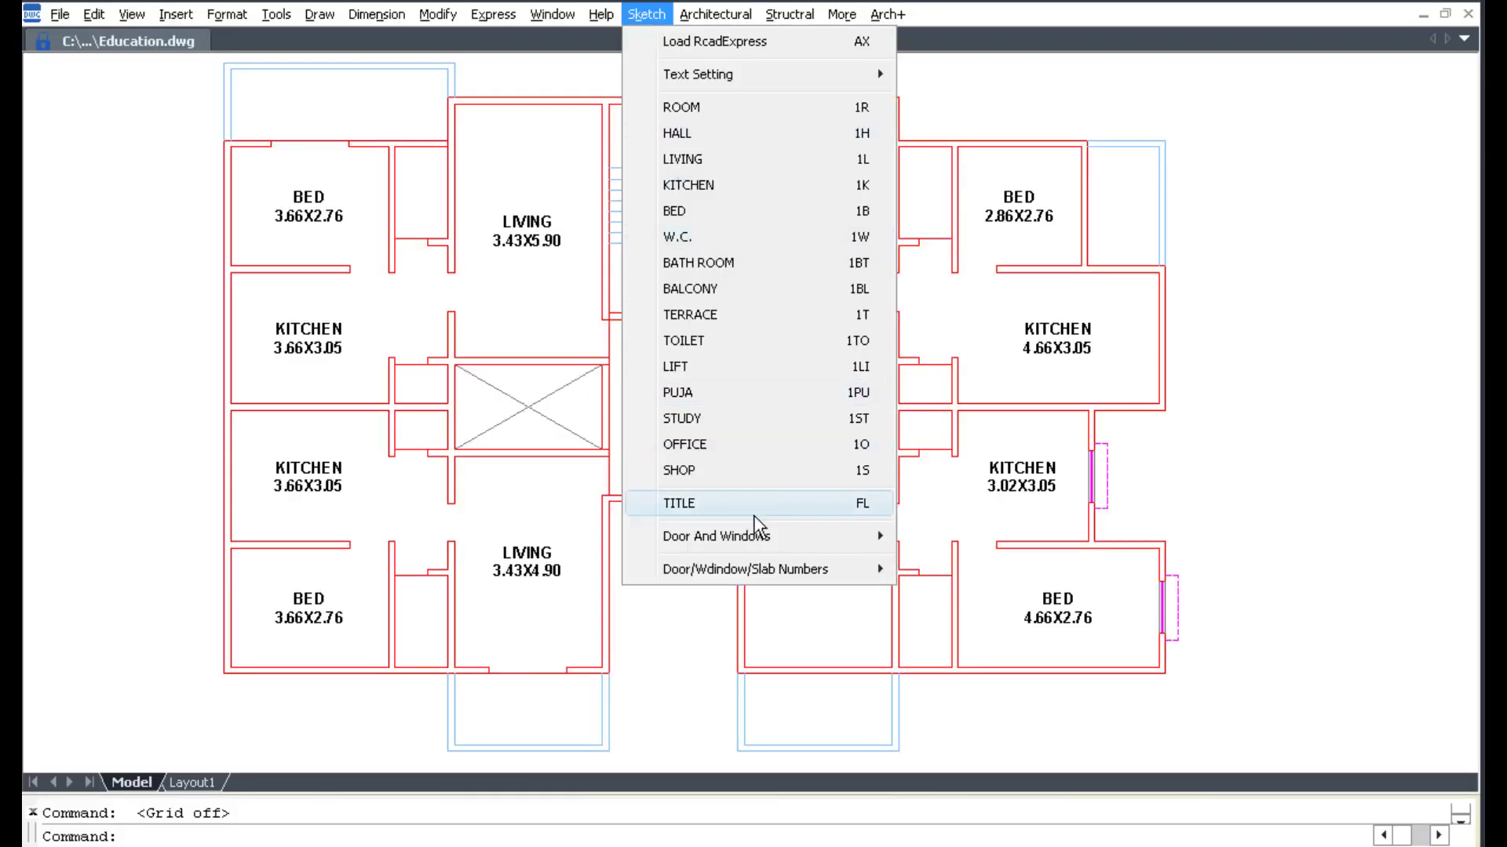
Step: Insert a Door1 at the living room's upper wall and a Door2 at the small room
click(1010, 569)
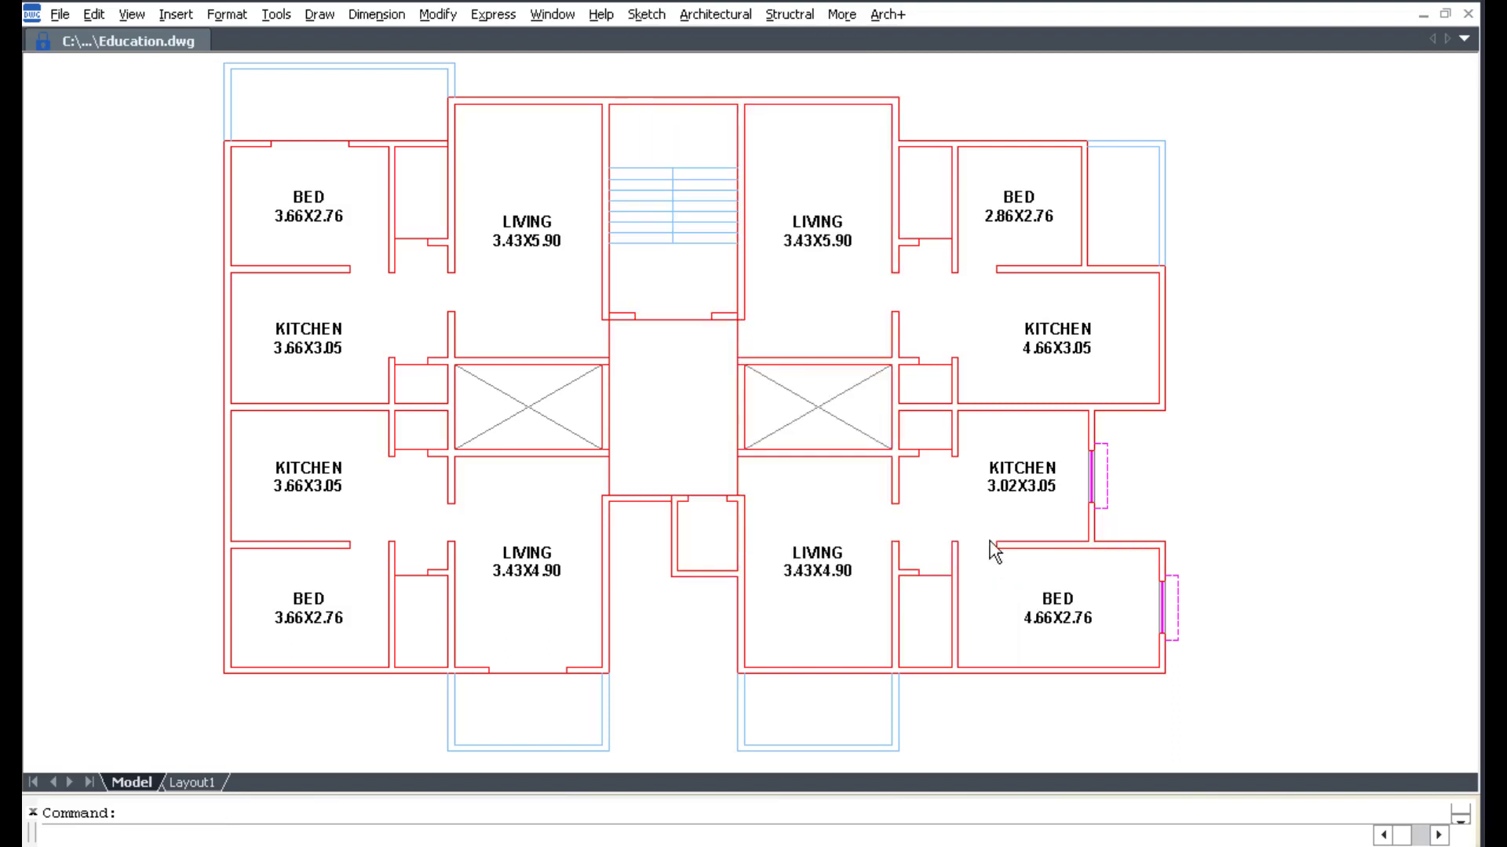
scroll(793, 526, up, 3)
scroll(643, 479, up, 3)
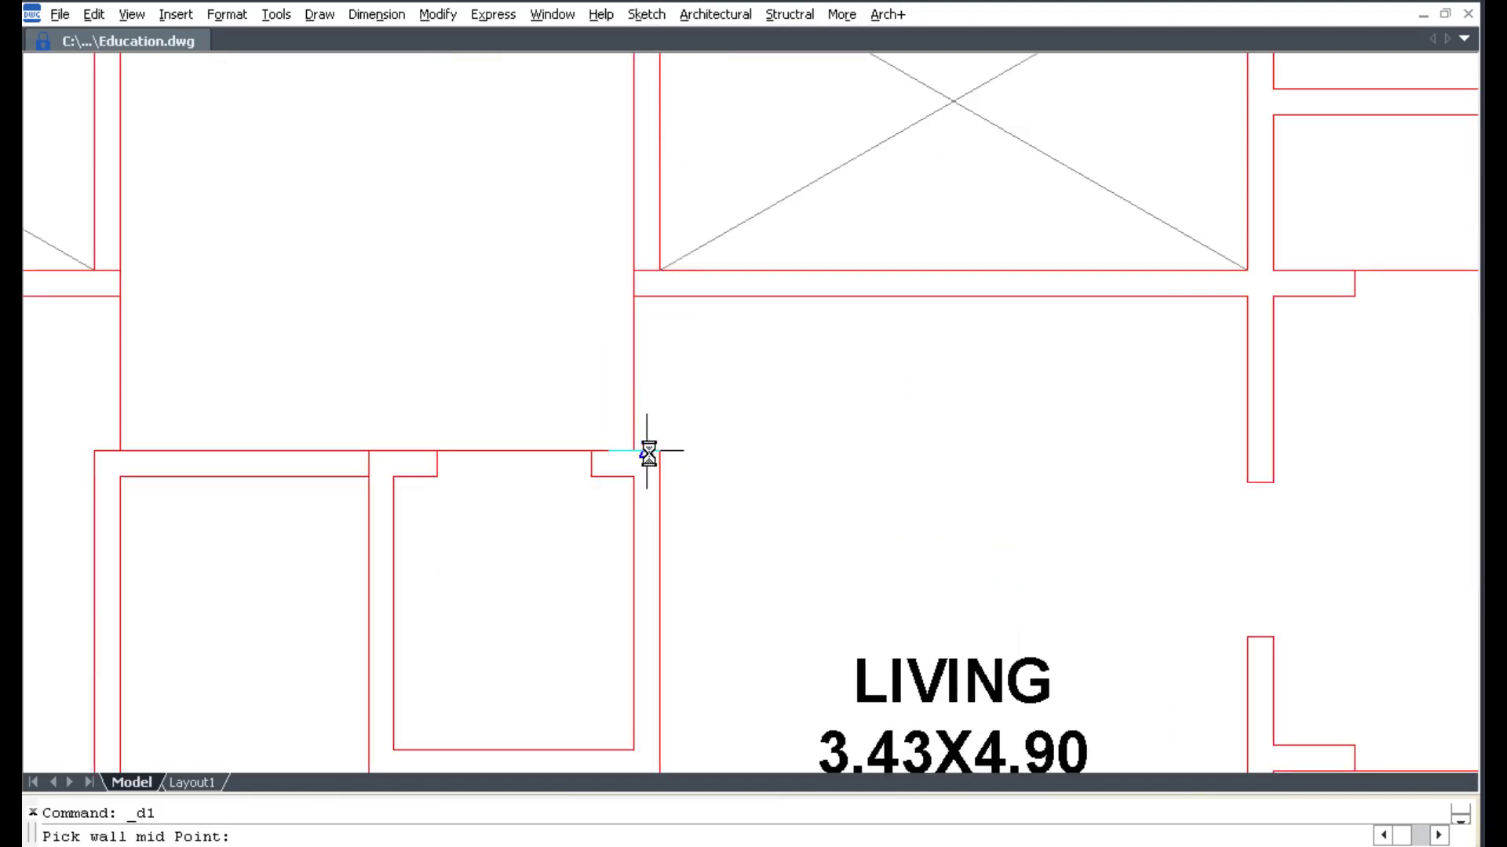
click(646, 447)
click(689, 551)
middle_drag(1052, 511, 423, 289)
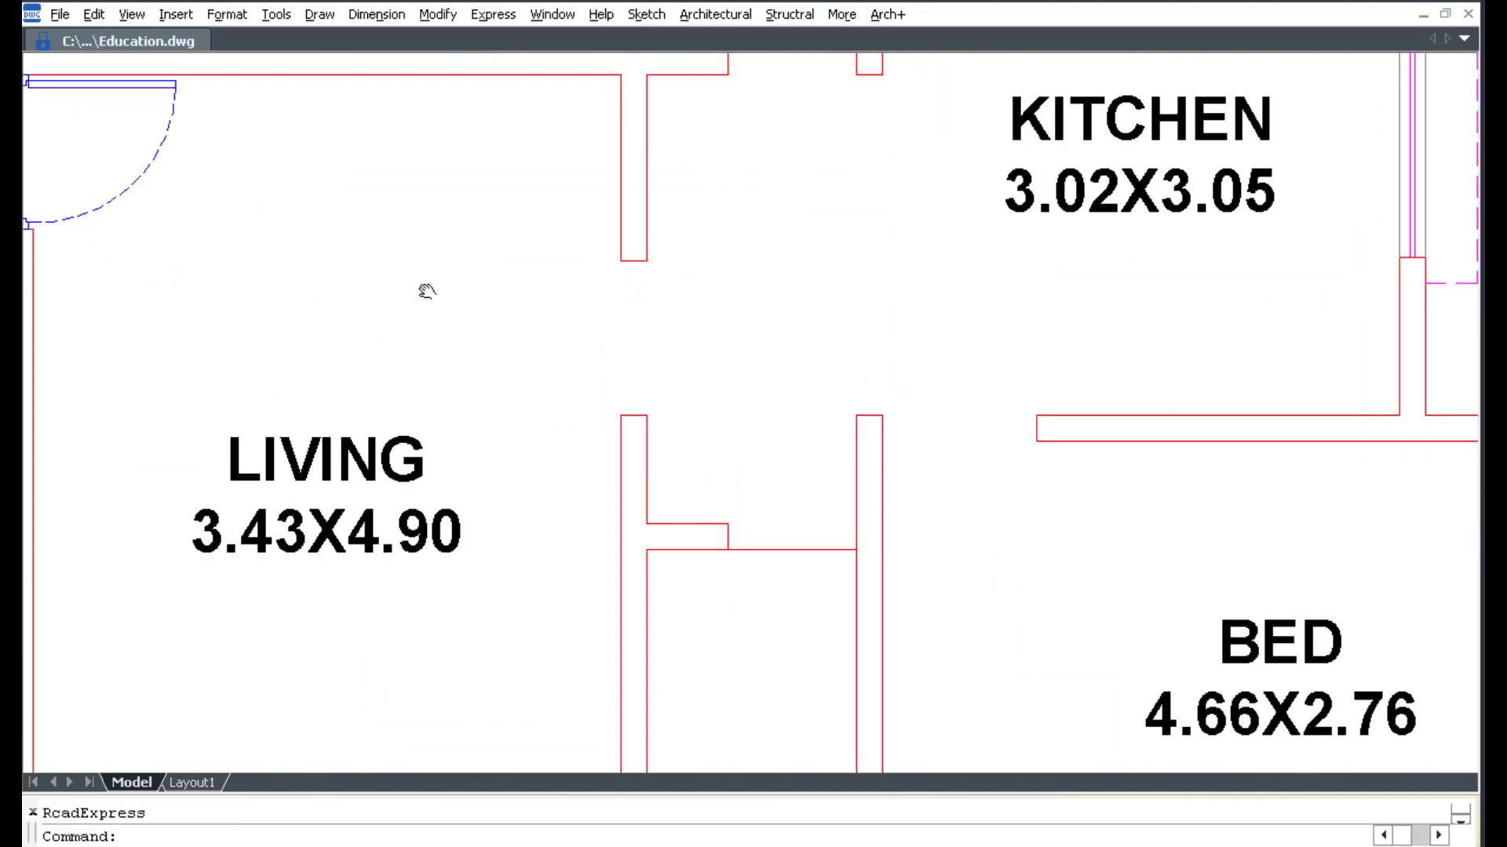
click(646, 14)
mouse_move(716, 536)
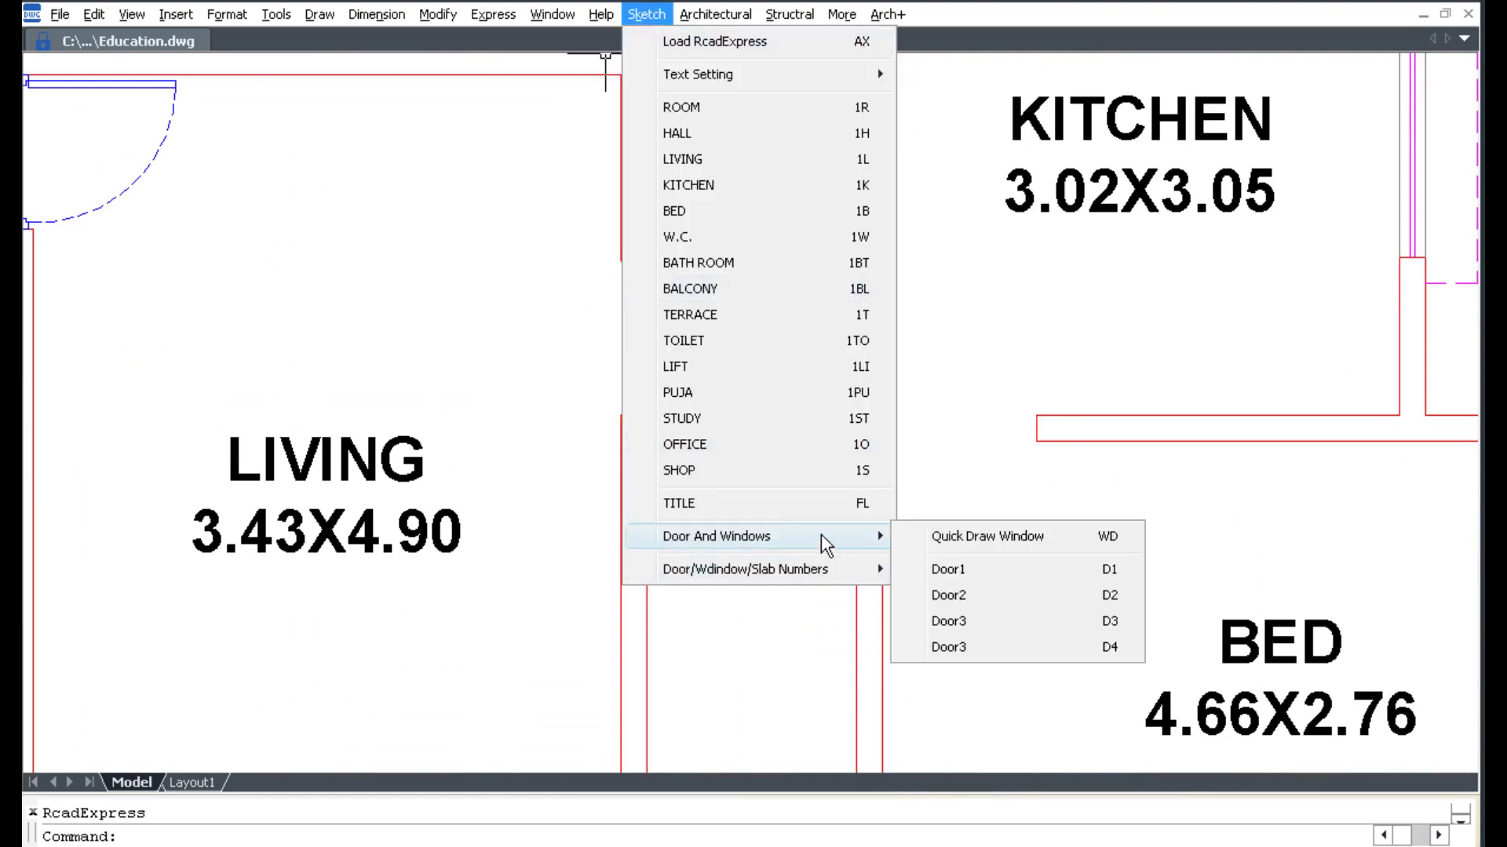
click(1062, 594)
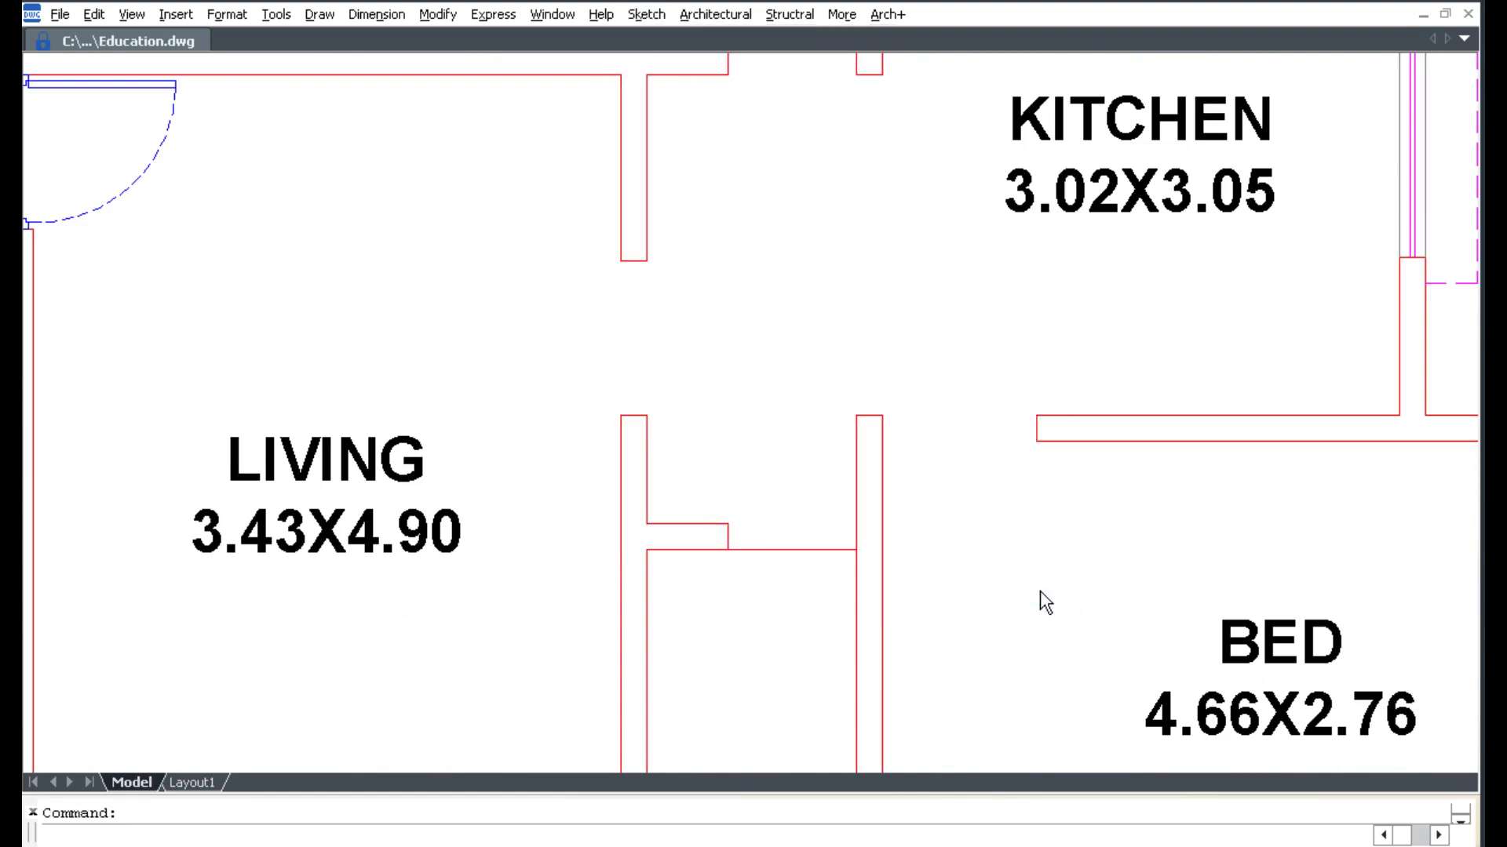
click(564, 540)
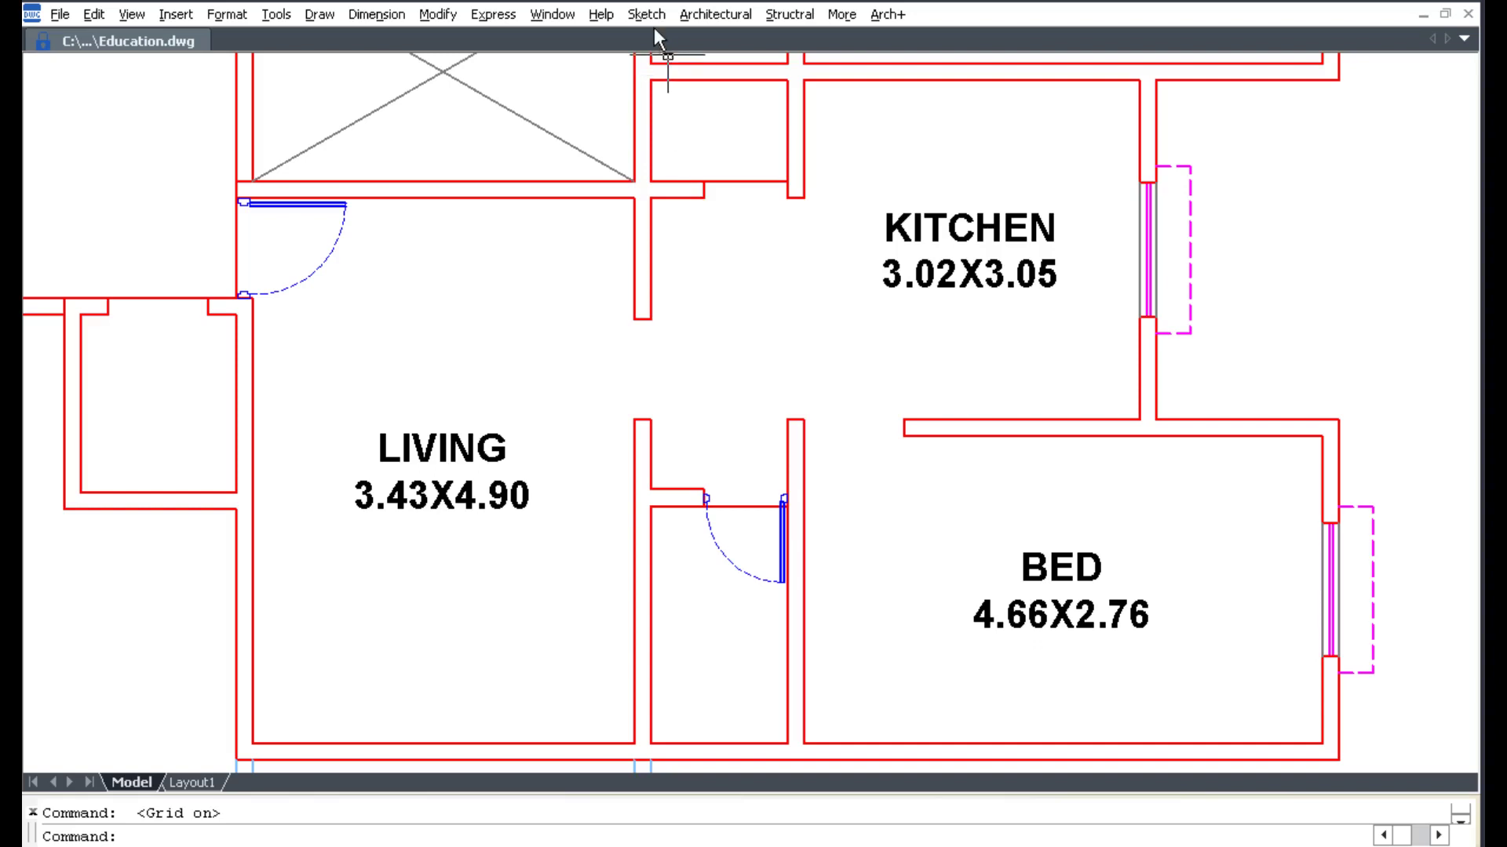
Step: Set door tags at 0.25 height and tag the two doors D1 and D2
click(648, 14)
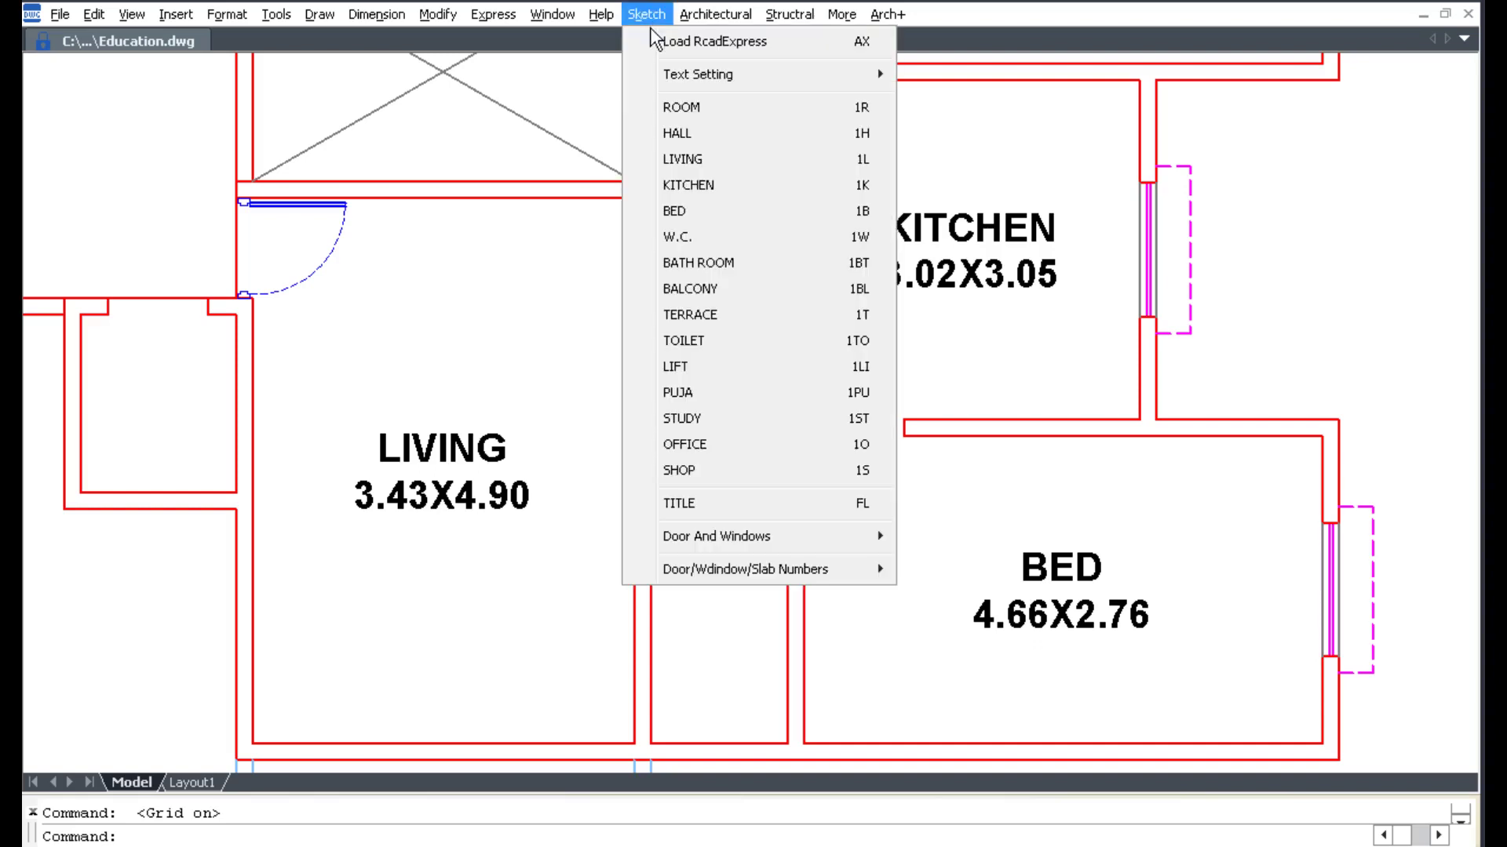
mouse_move(746, 568)
click(973, 172)
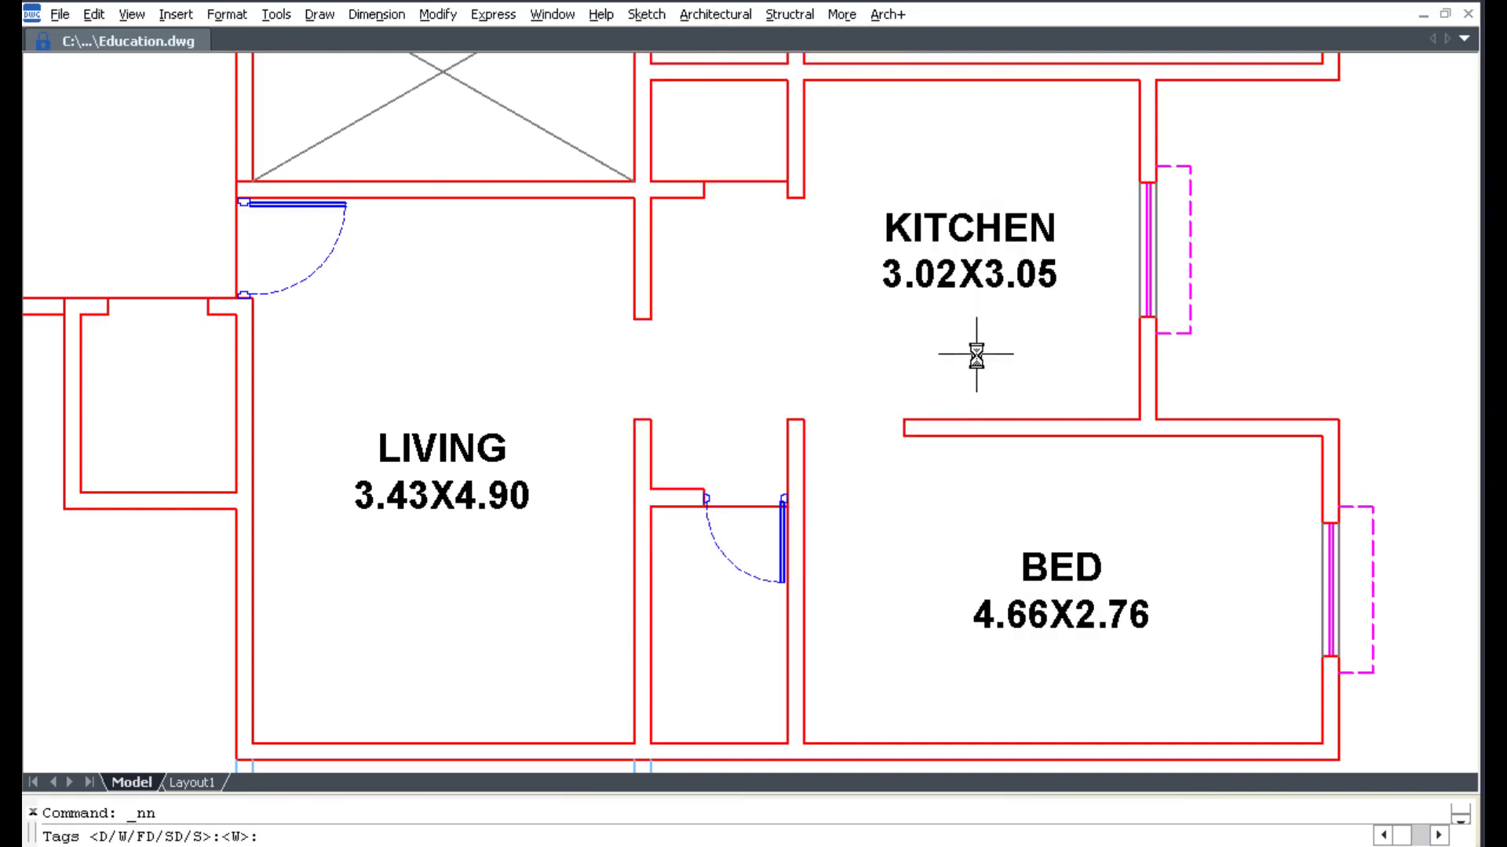
text(D)
key(Return)
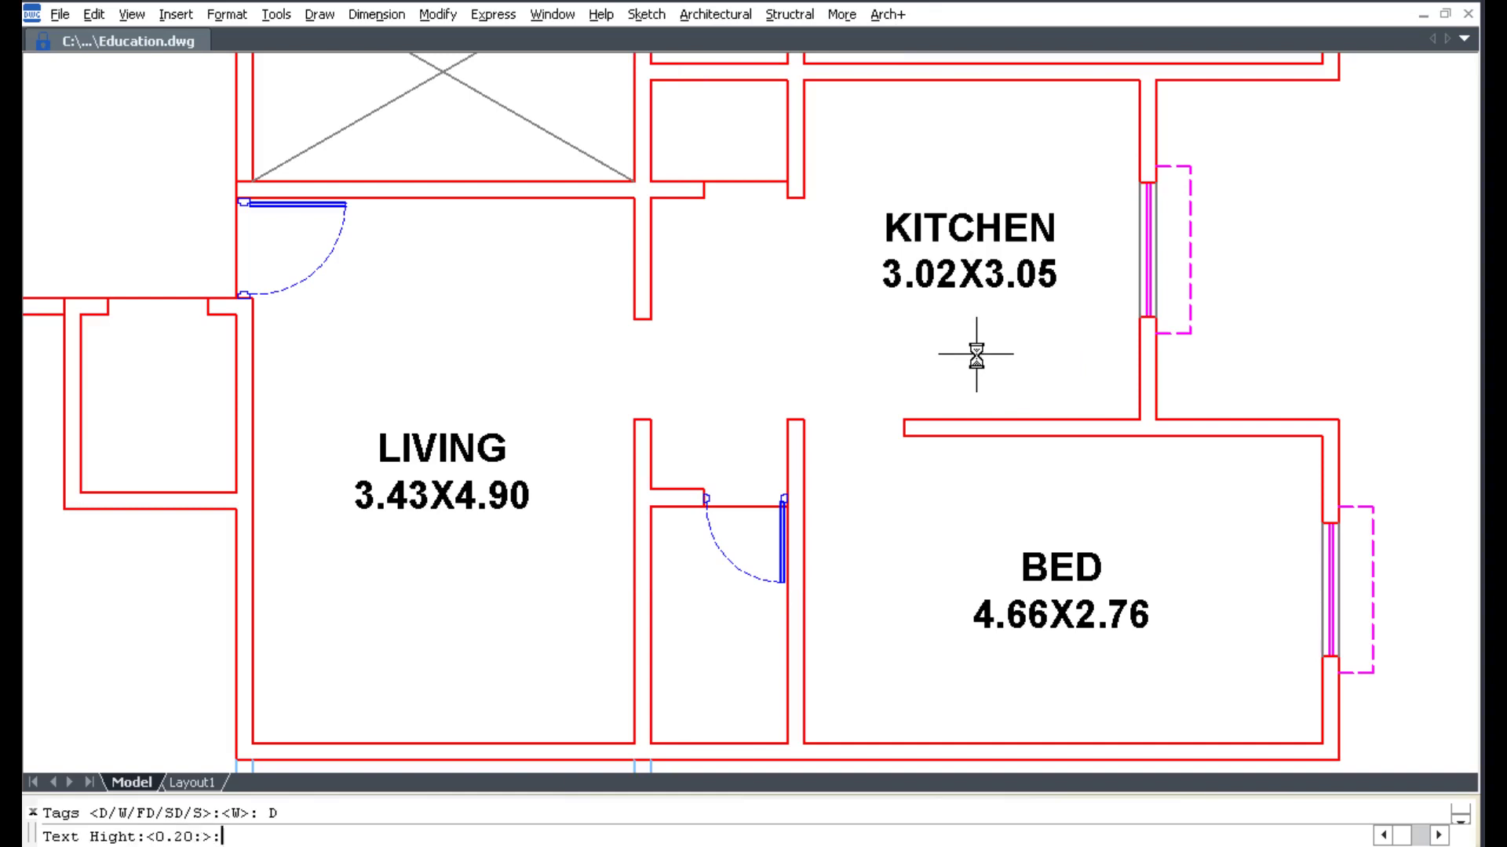
text(.25)
key(Return)
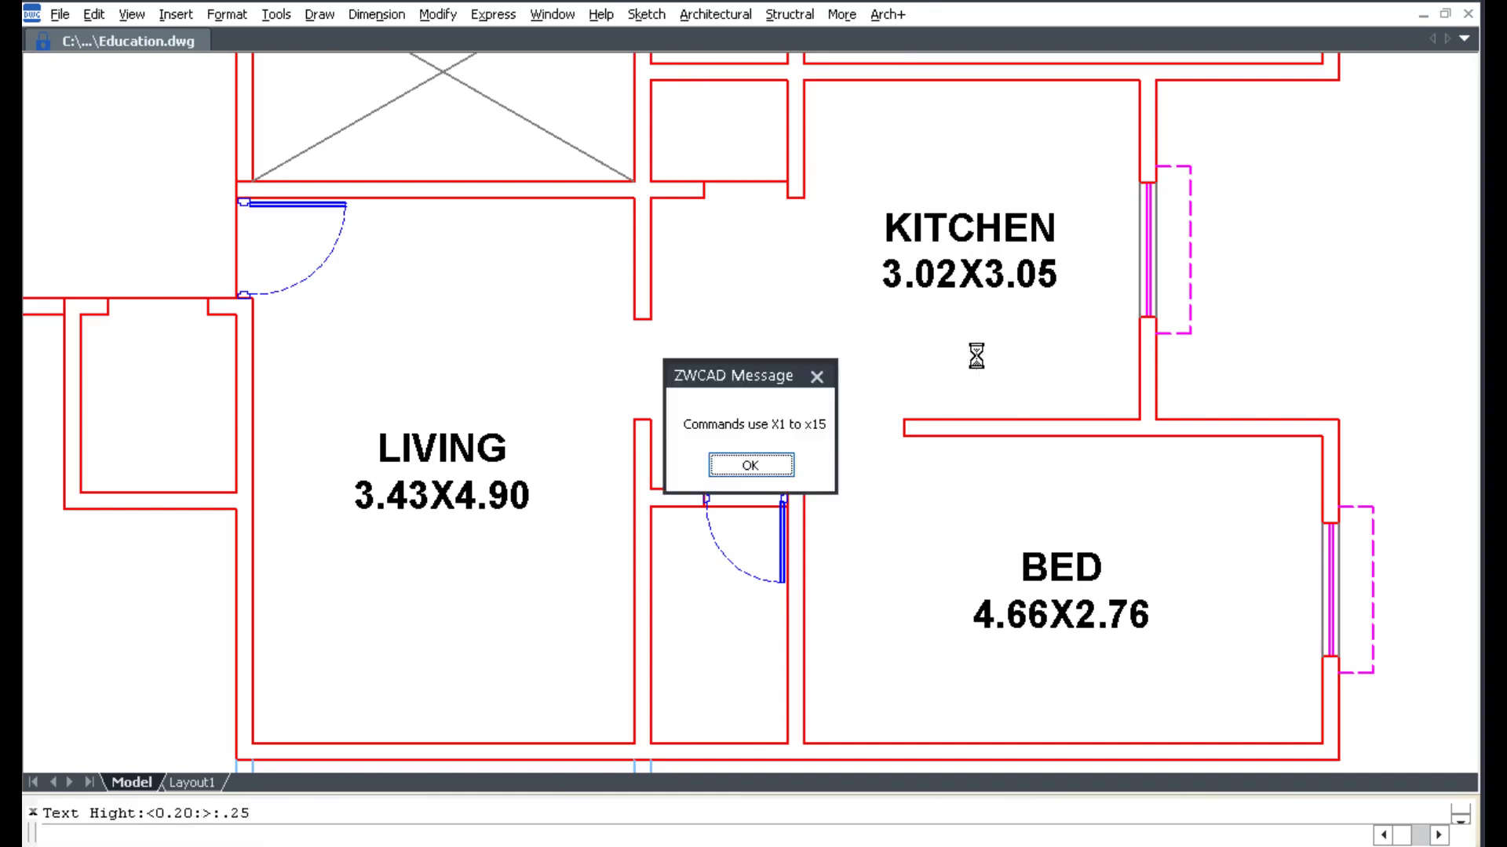
click(750, 465)
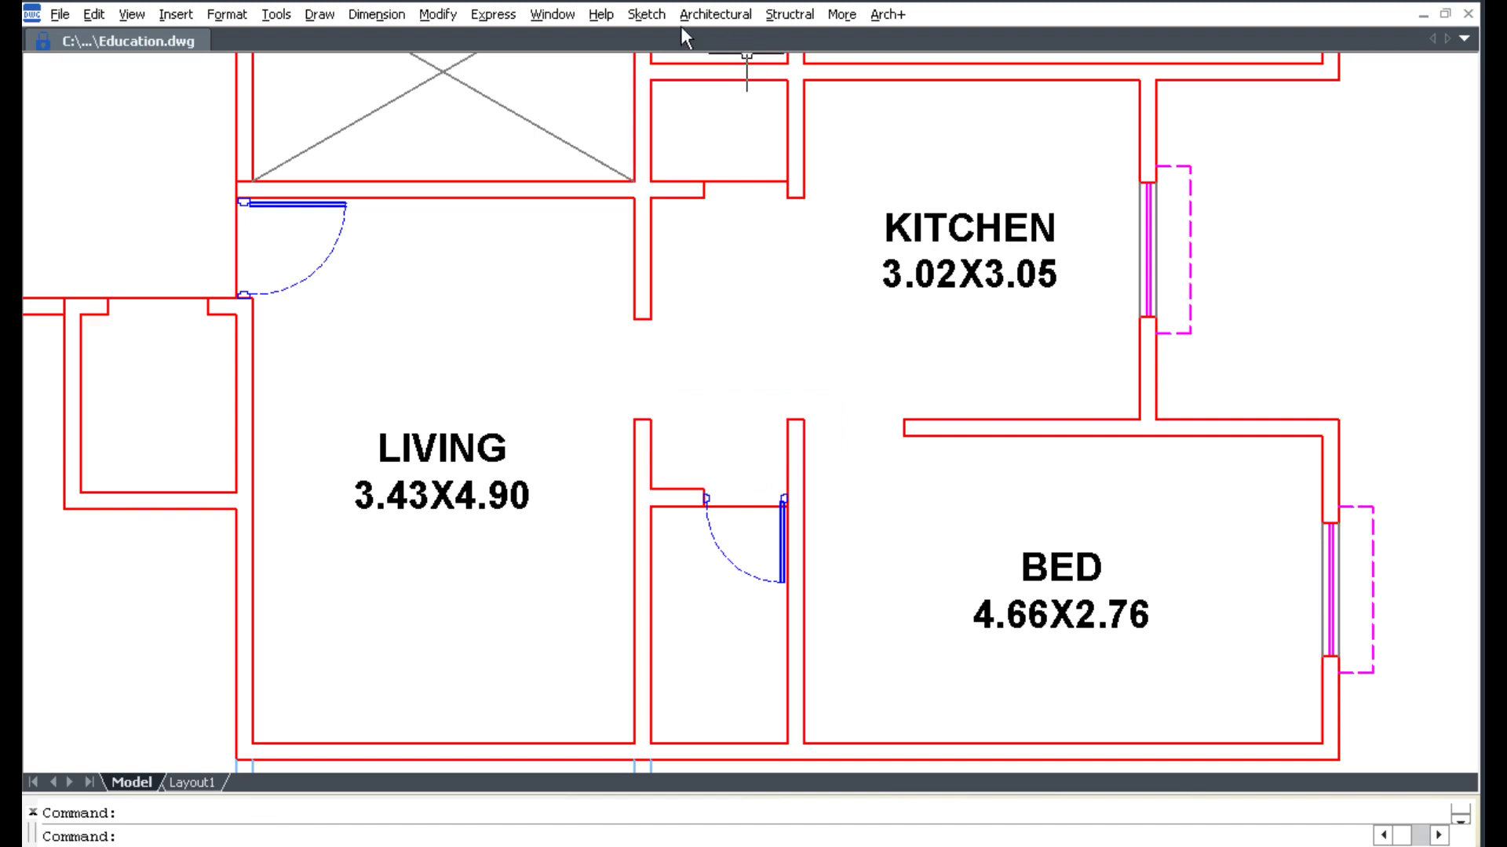
click(647, 14)
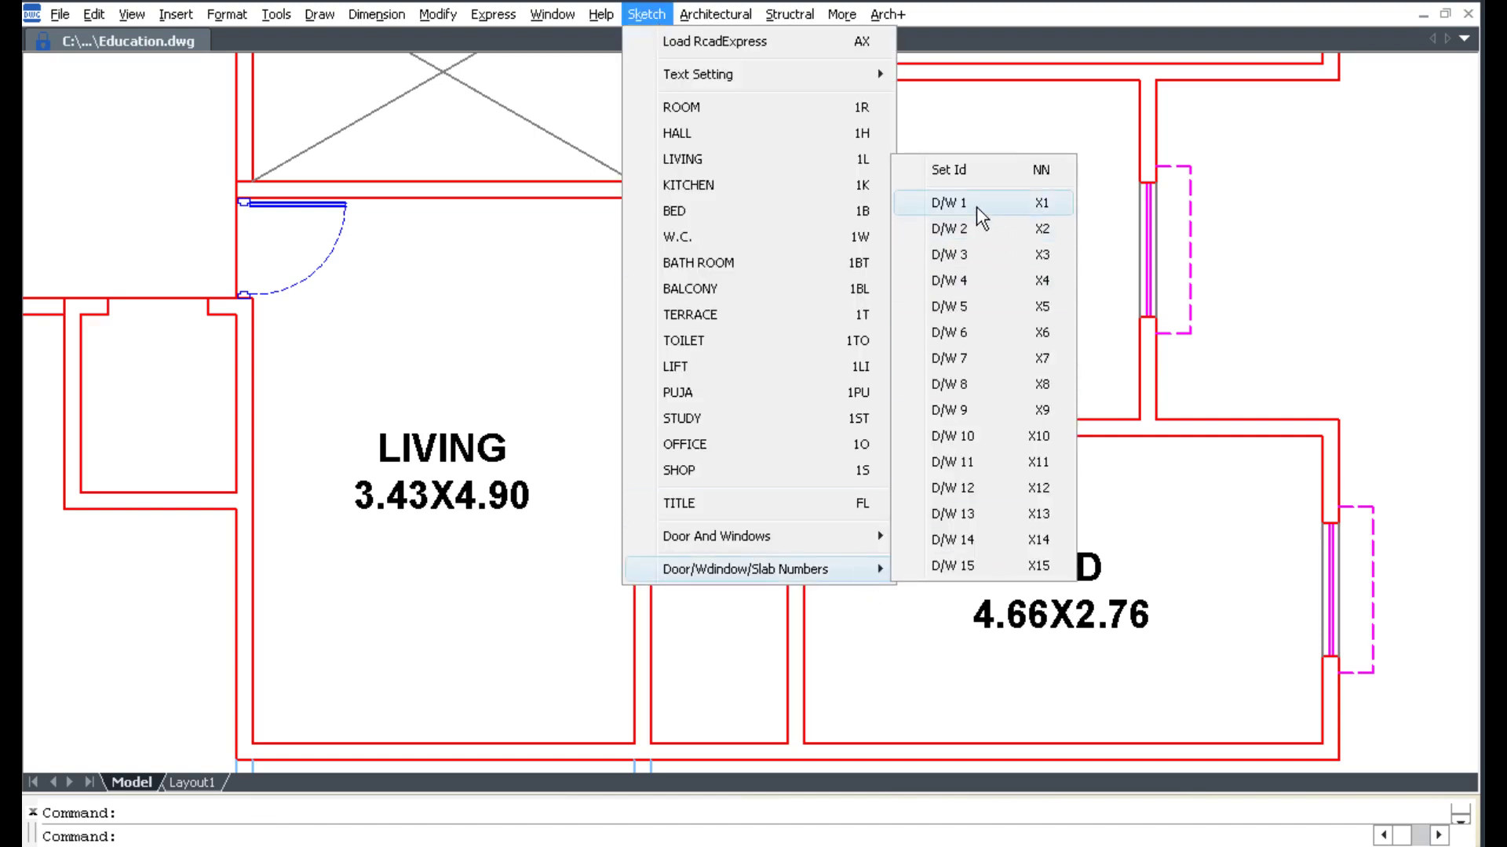
click(981, 207)
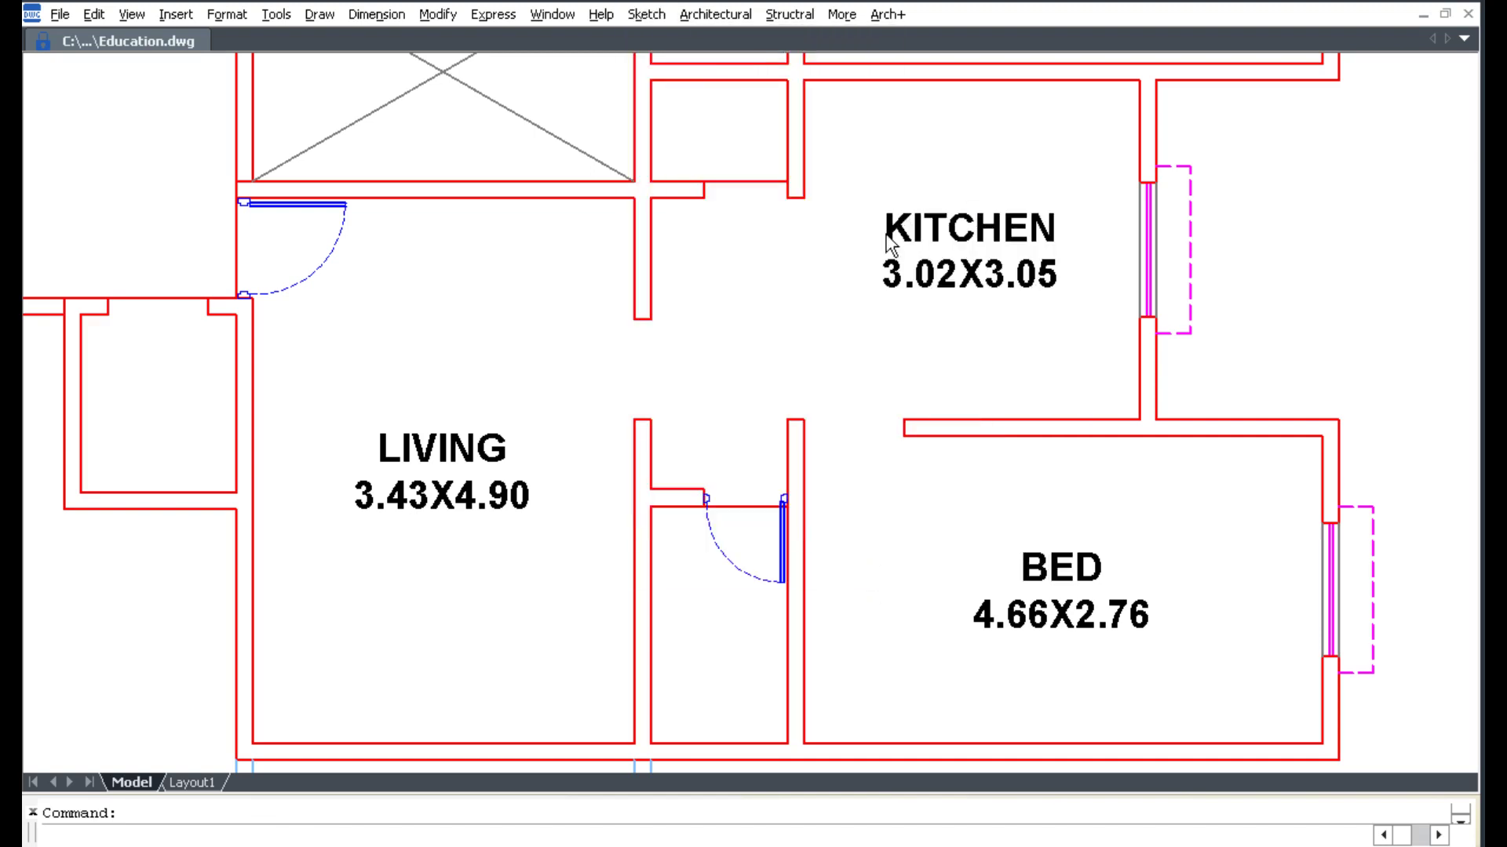
click(275, 244)
click(647, 15)
mouse_move(717, 537)
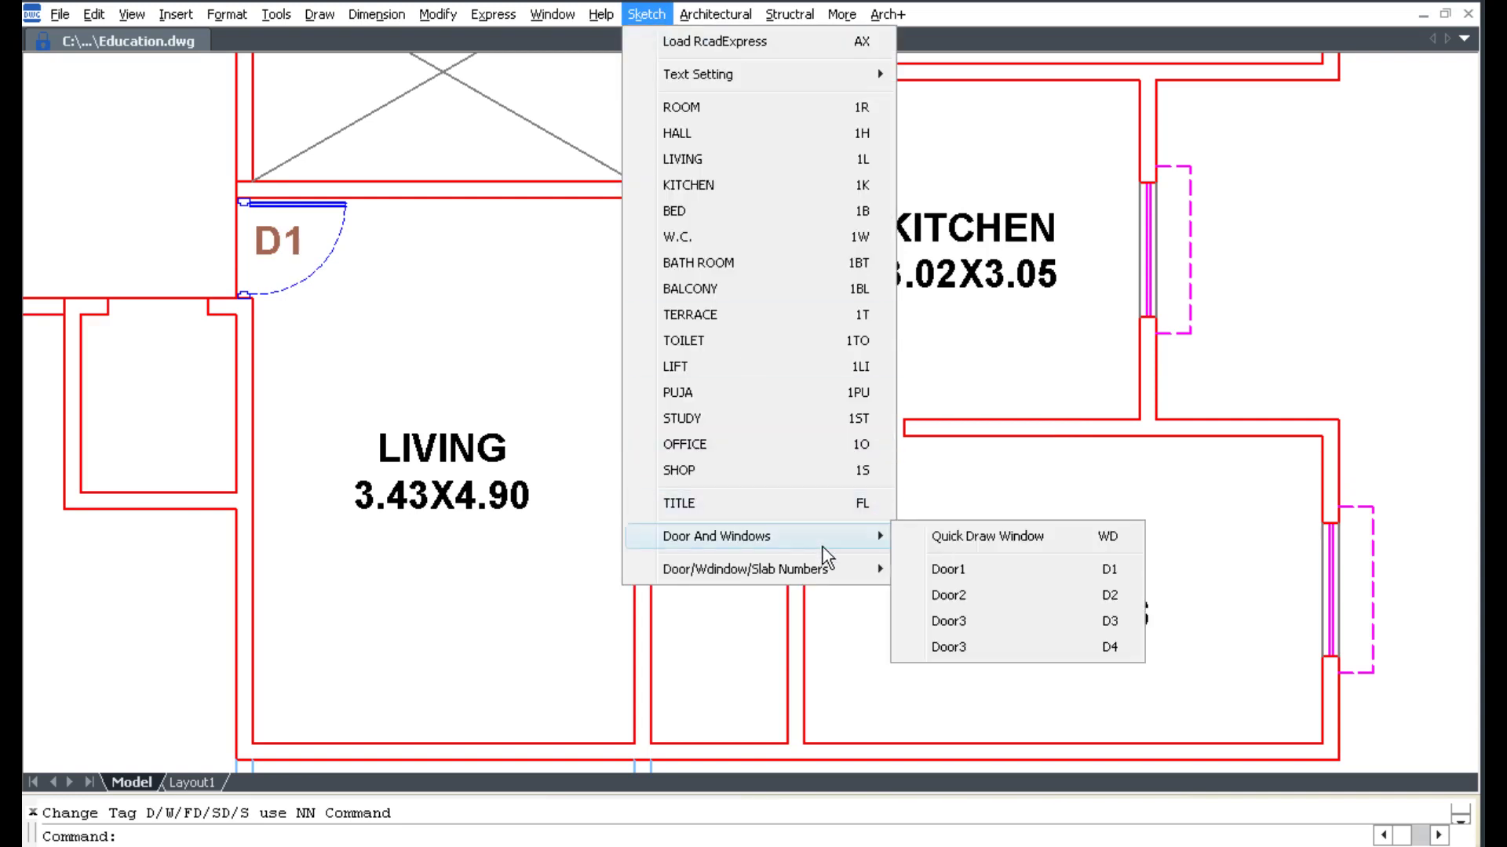
click(1019, 229)
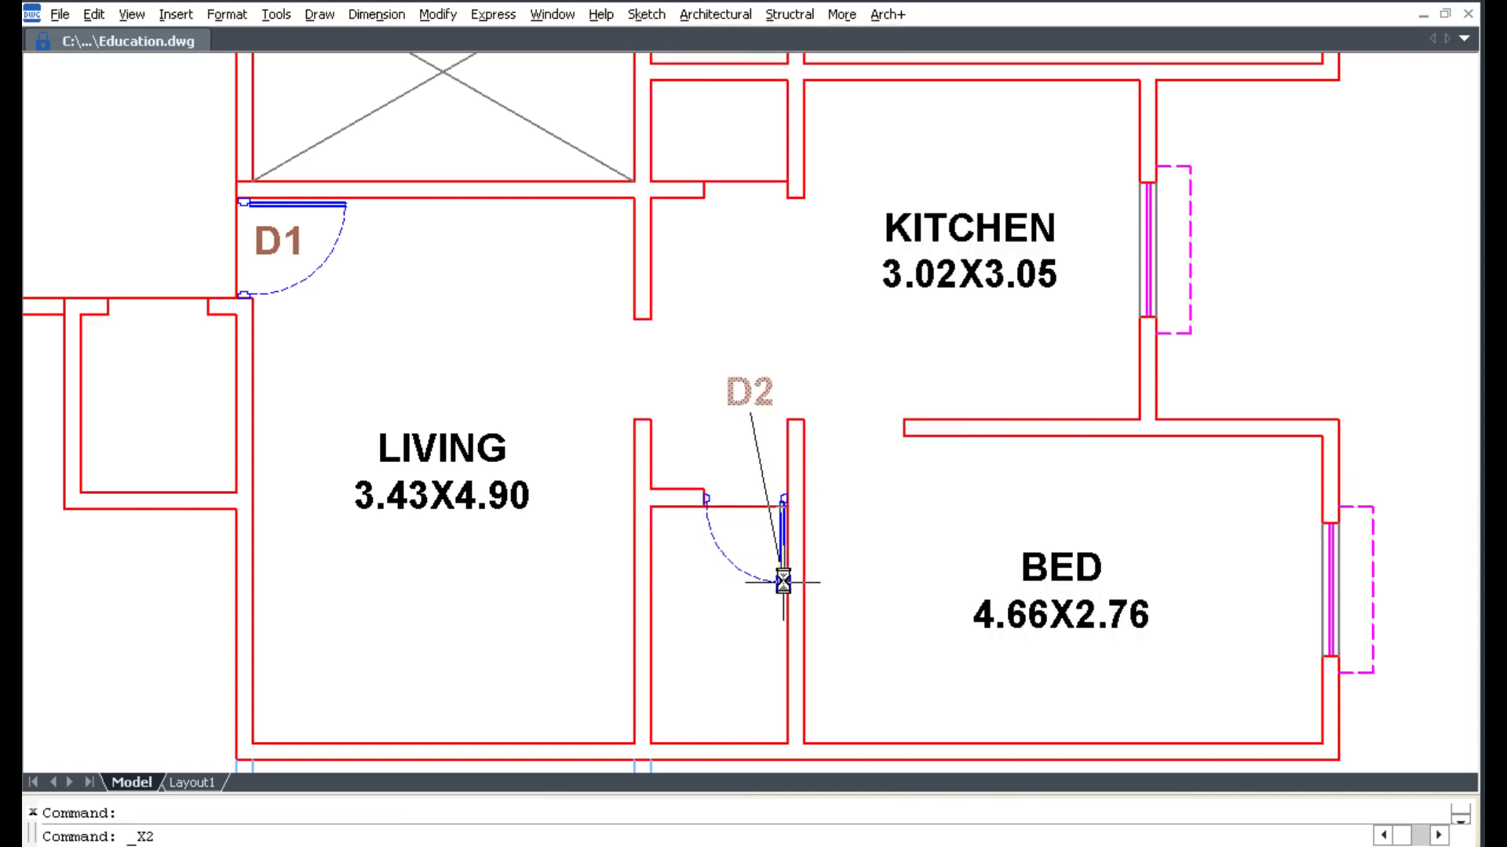
click(745, 559)
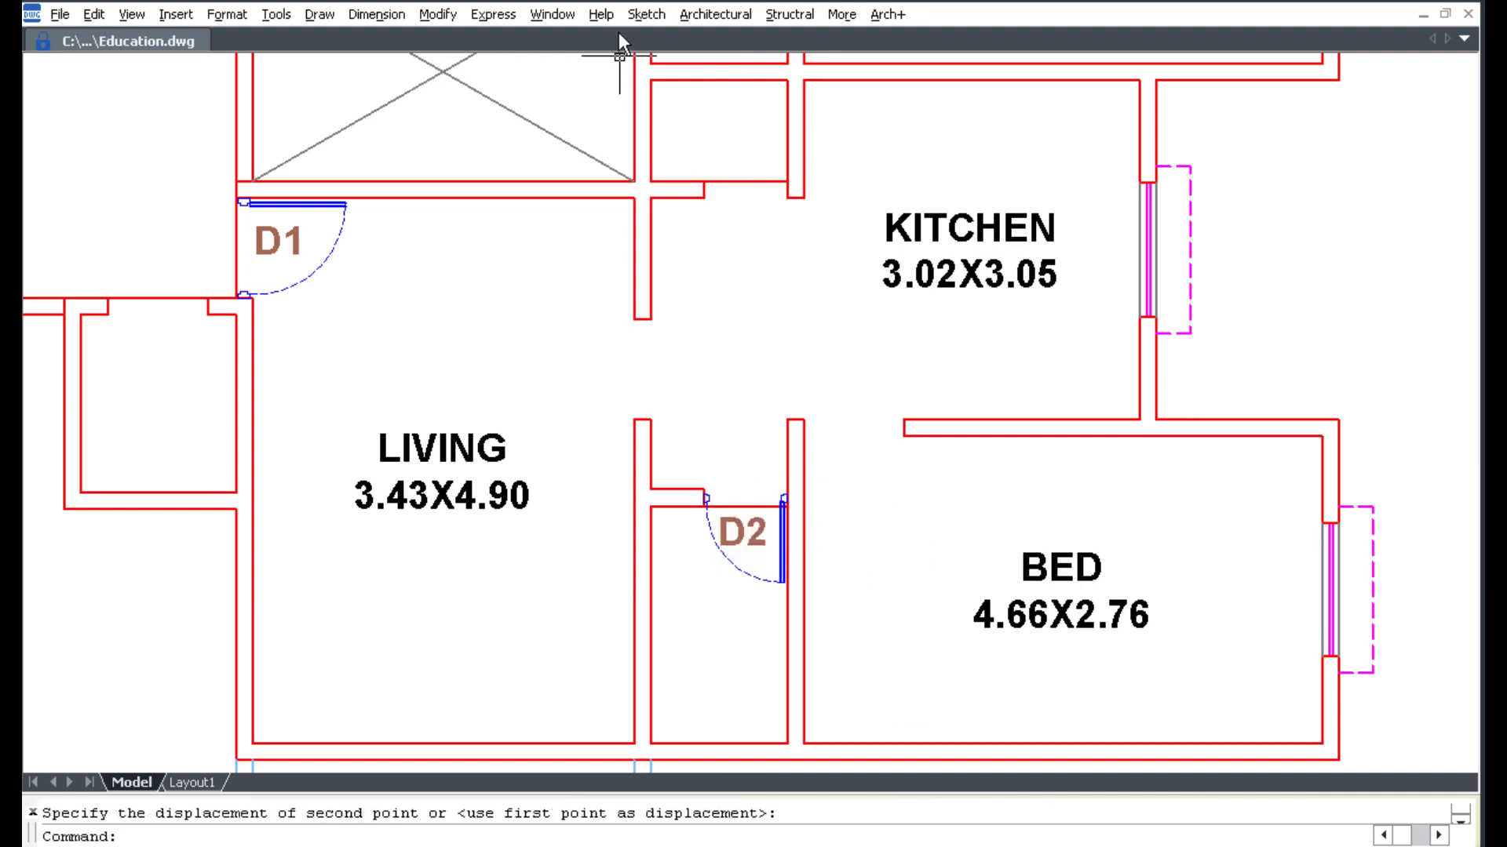
Step: Switch the tag type to windows and tag the bedroom window W1
click(646, 14)
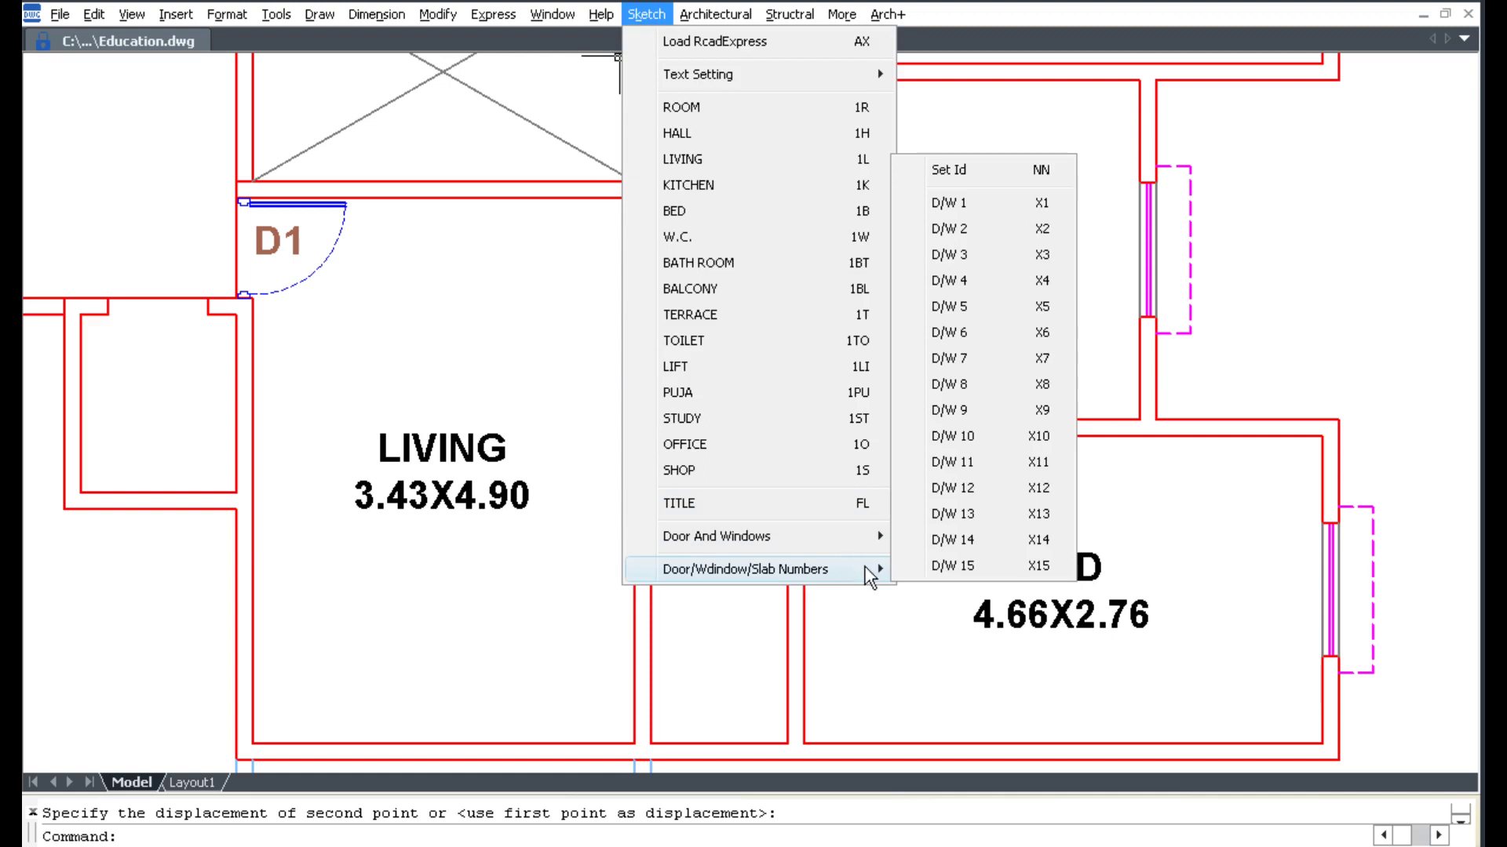
click(1022, 169)
text(W)
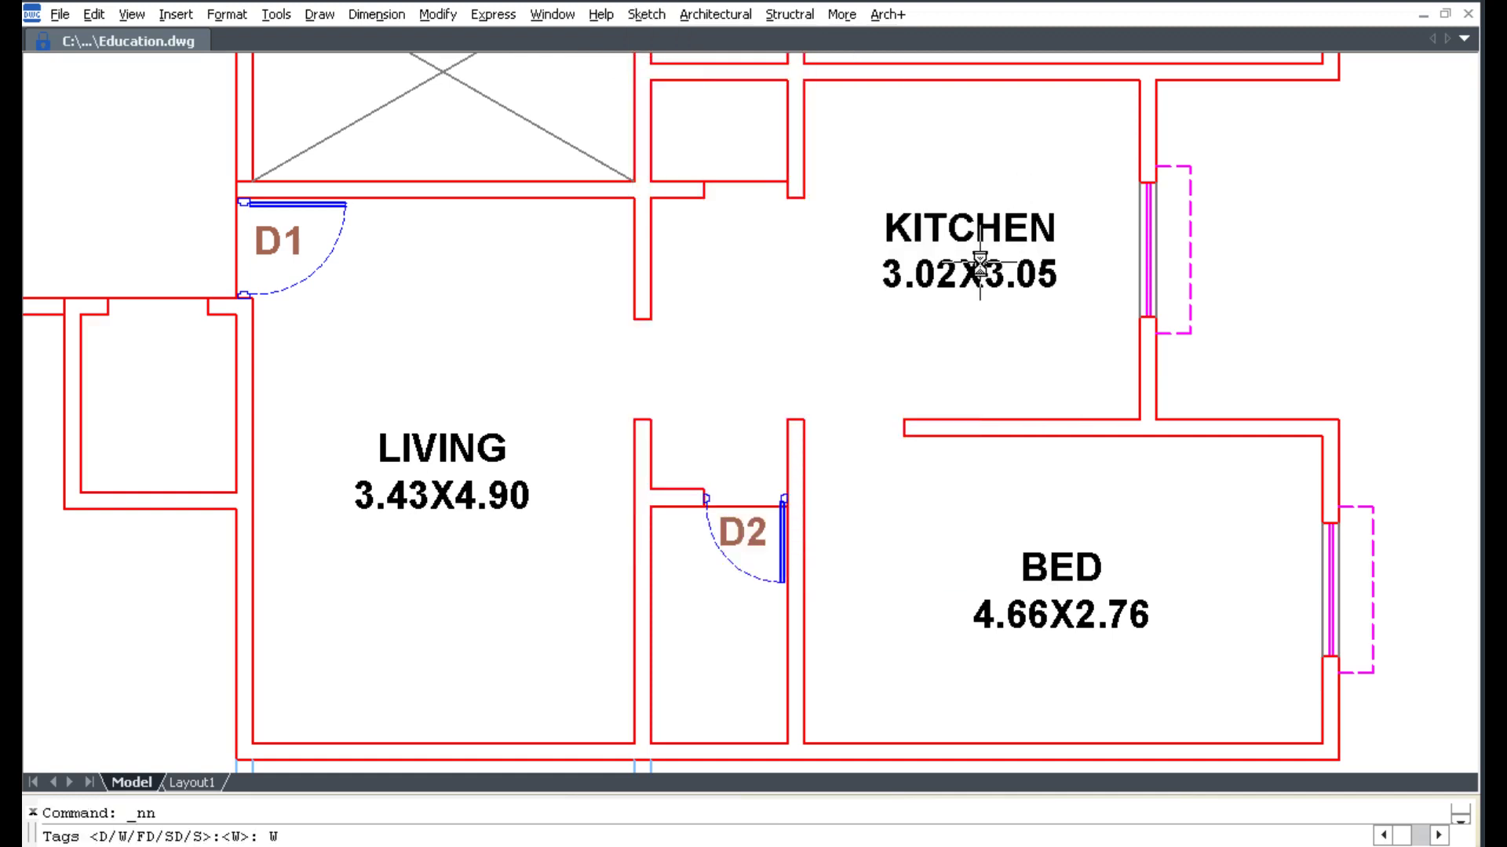
key(Return)
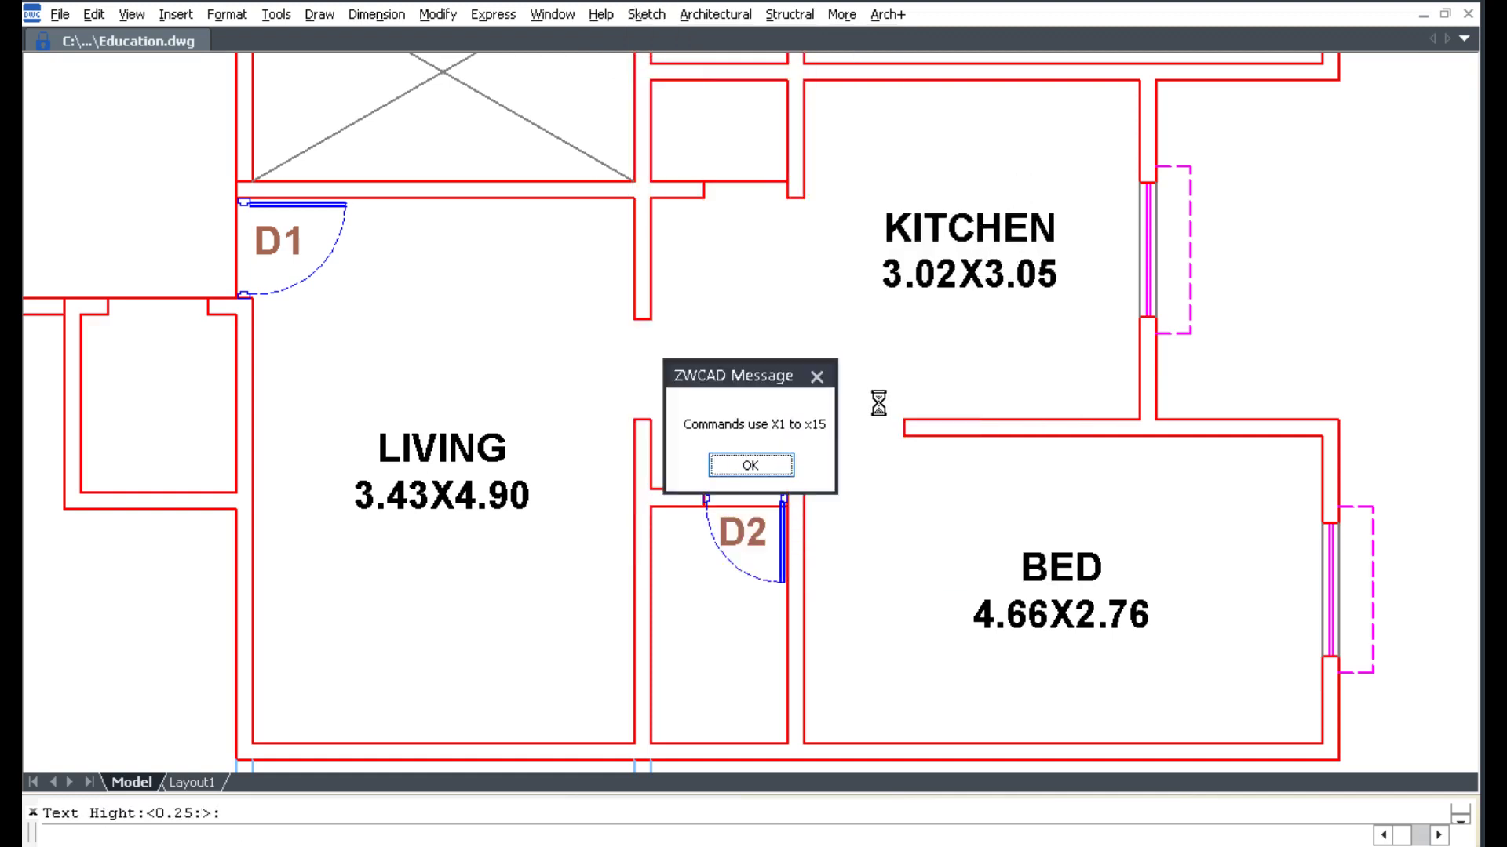
click(751, 466)
click(646, 15)
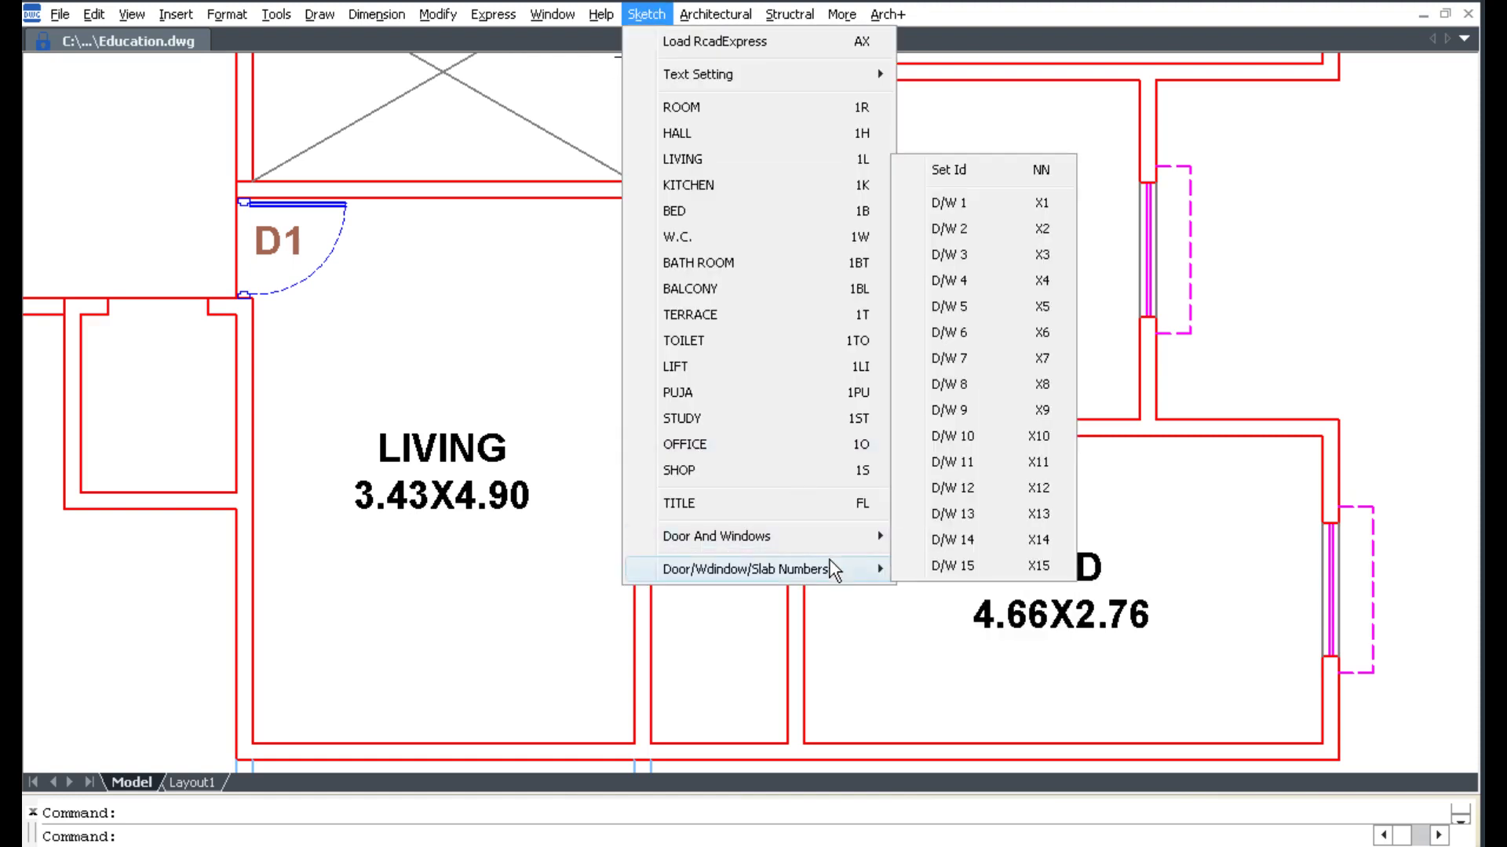
click(1017, 204)
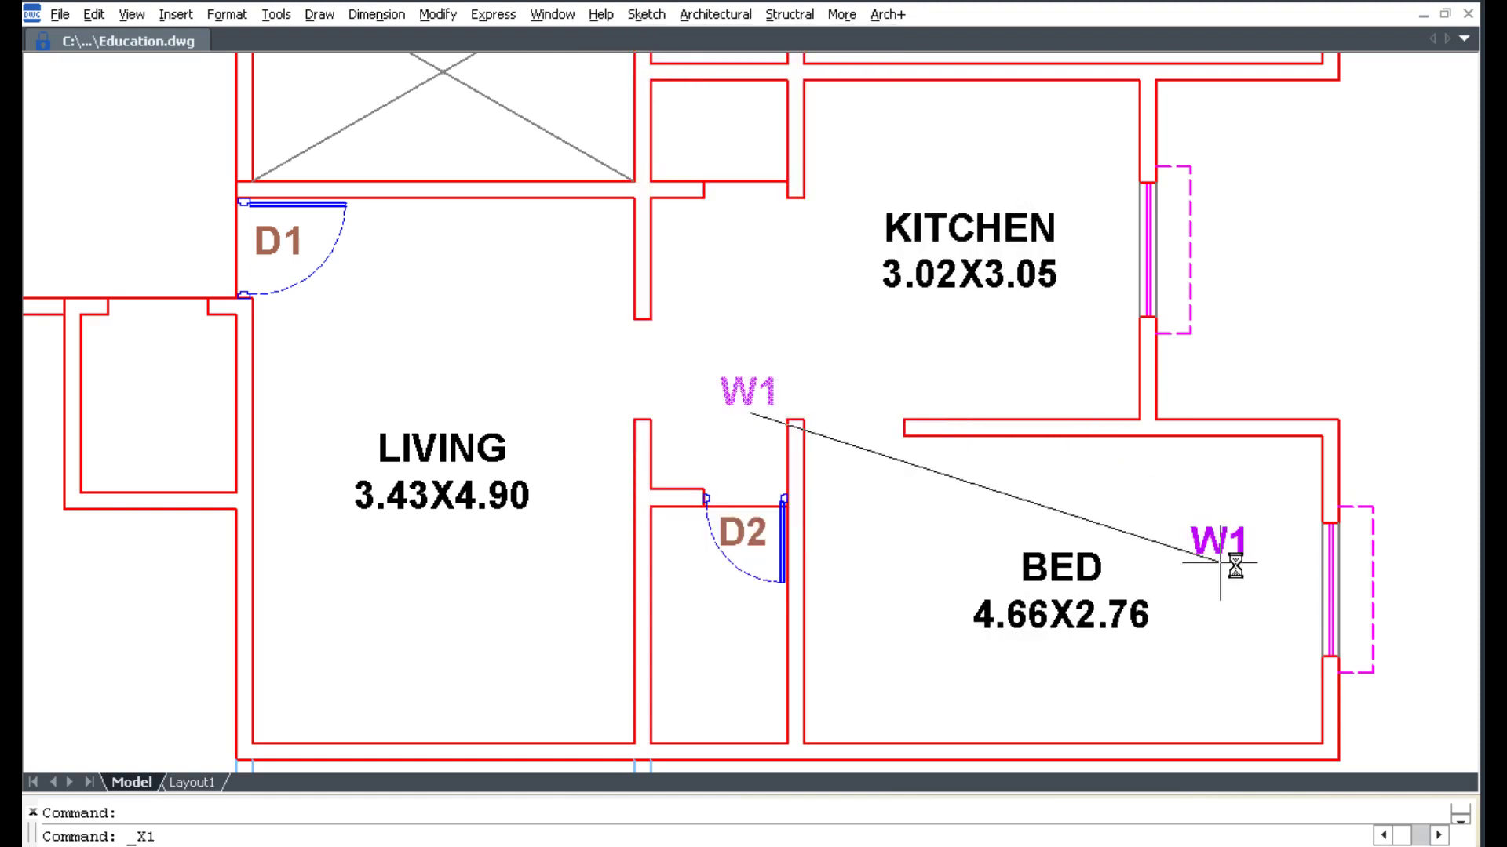
click(1414, 612)
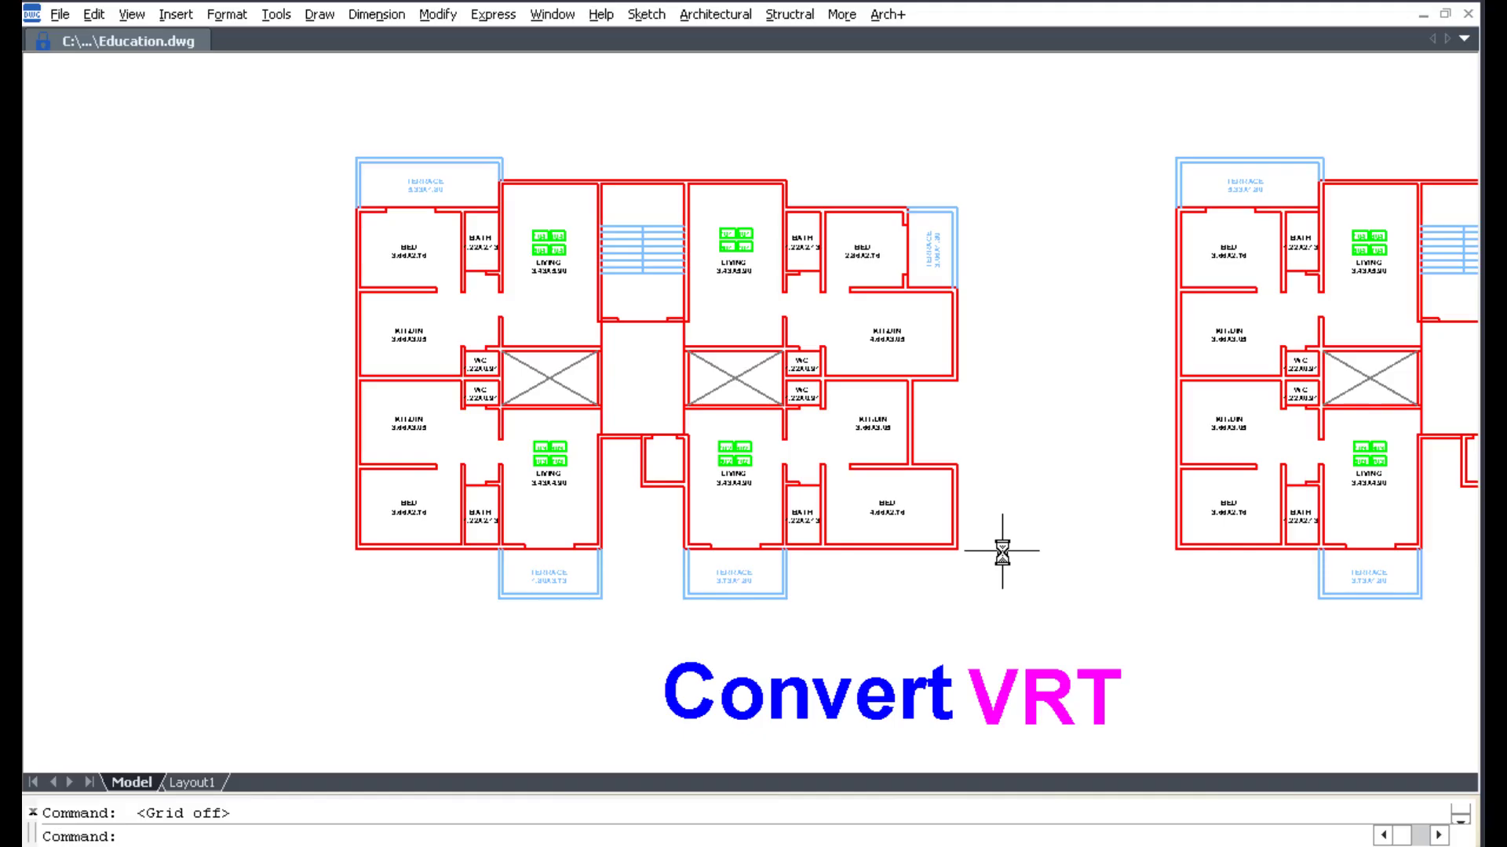
Step: Zoom into the two-flat plan and run Meter to Feet on the room labels
text(z)
key(Return)
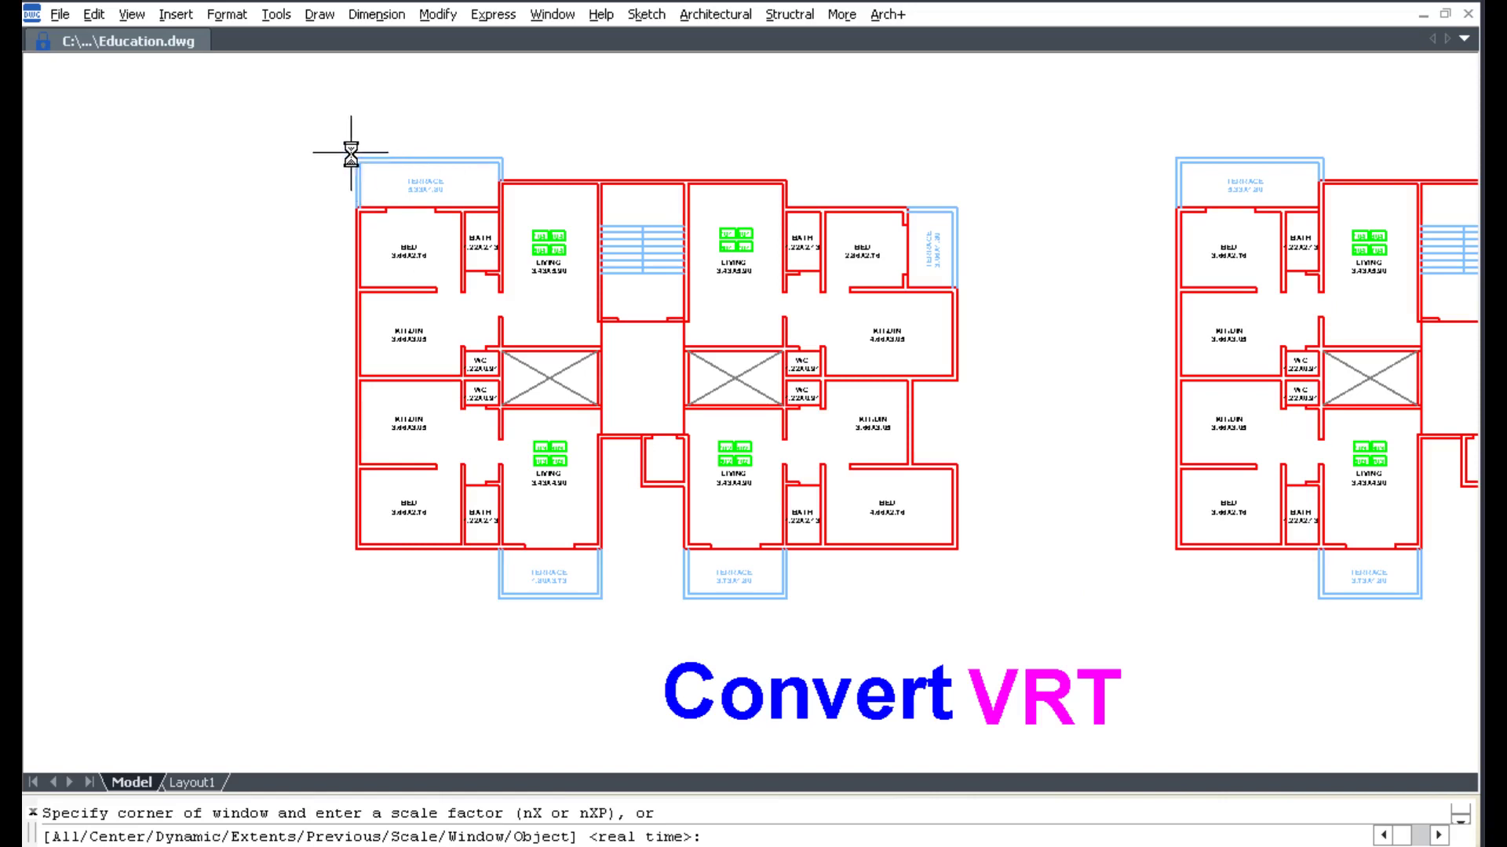
click(350, 153)
click(977, 602)
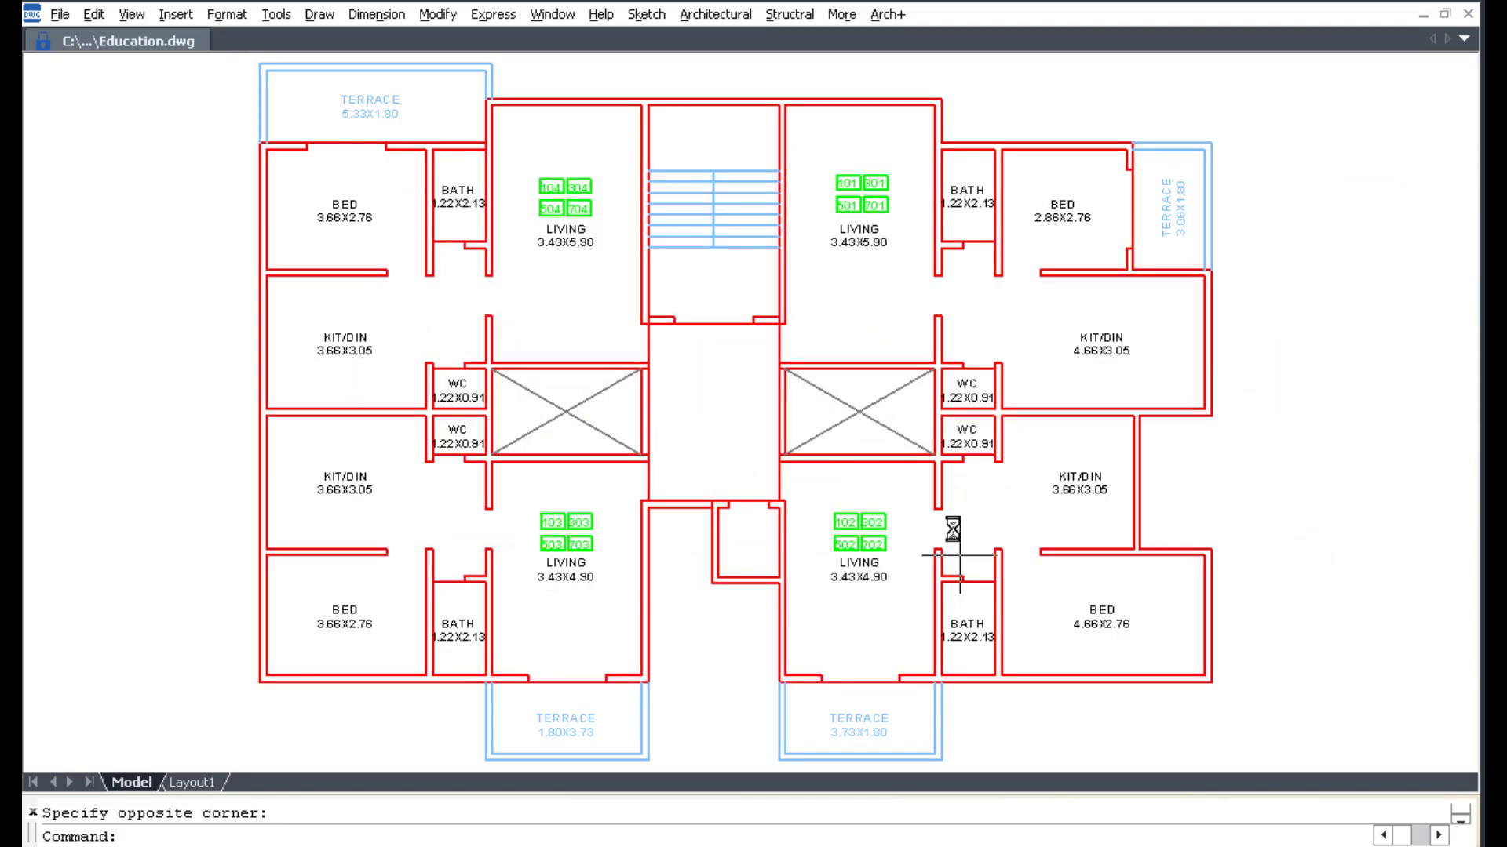
click(699, 16)
mouse_move(740, 134)
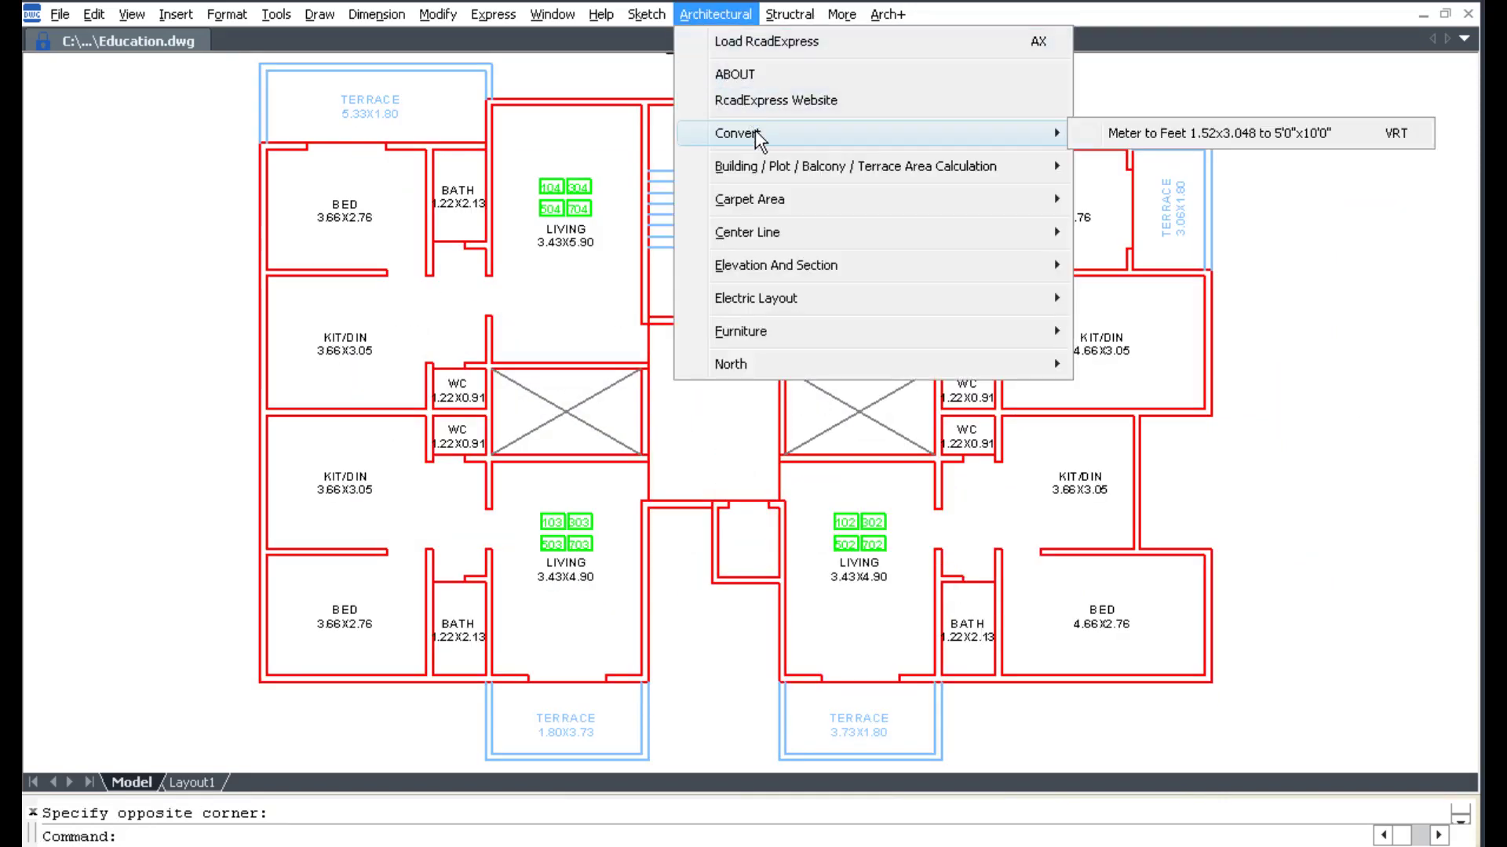
click(1155, 133)
click(1275, 756)
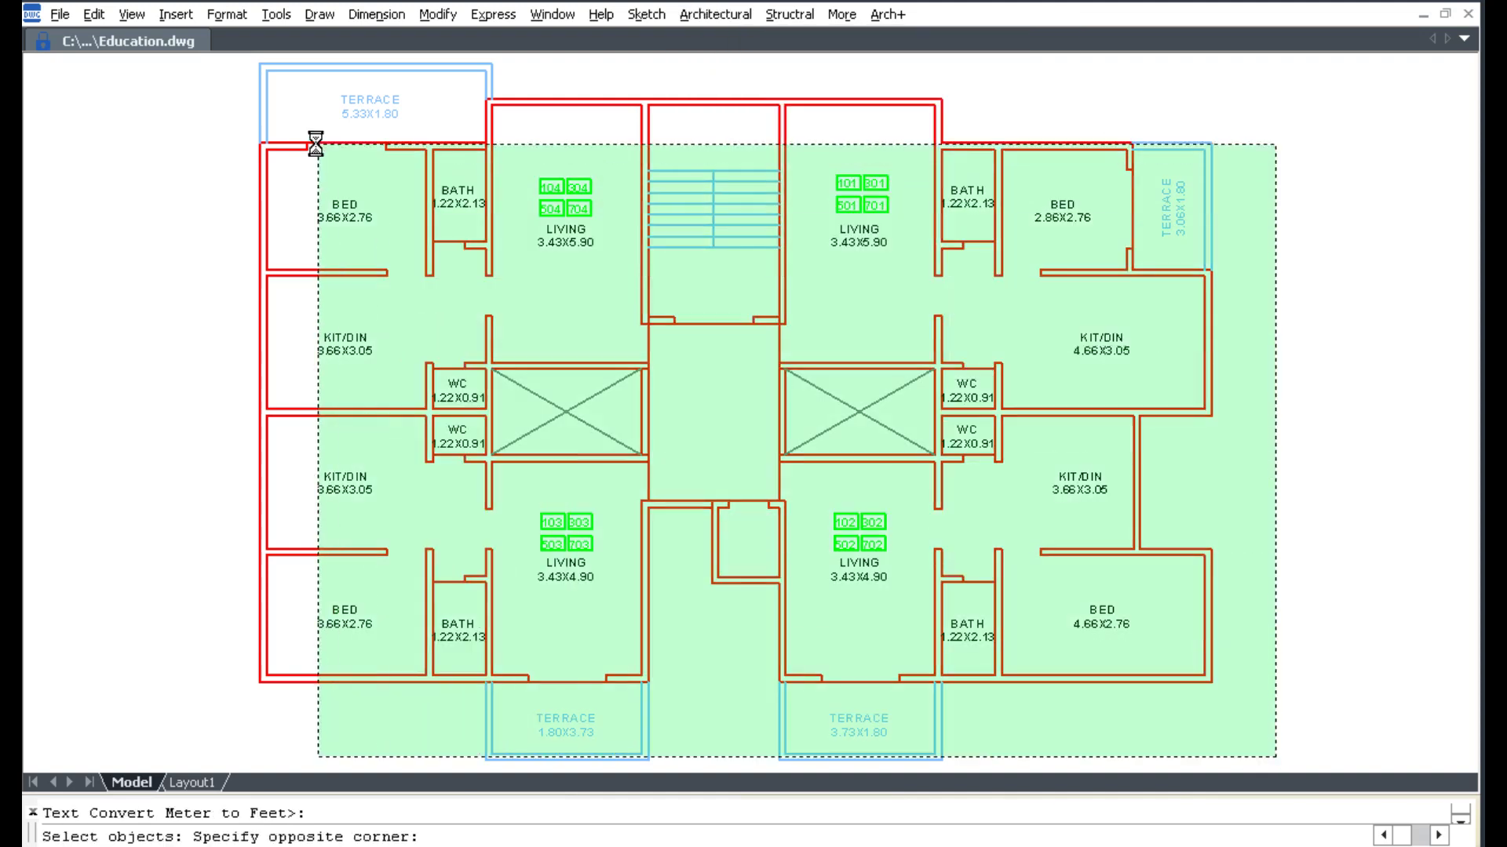
click(202, 59)
key(Return)
text(S)
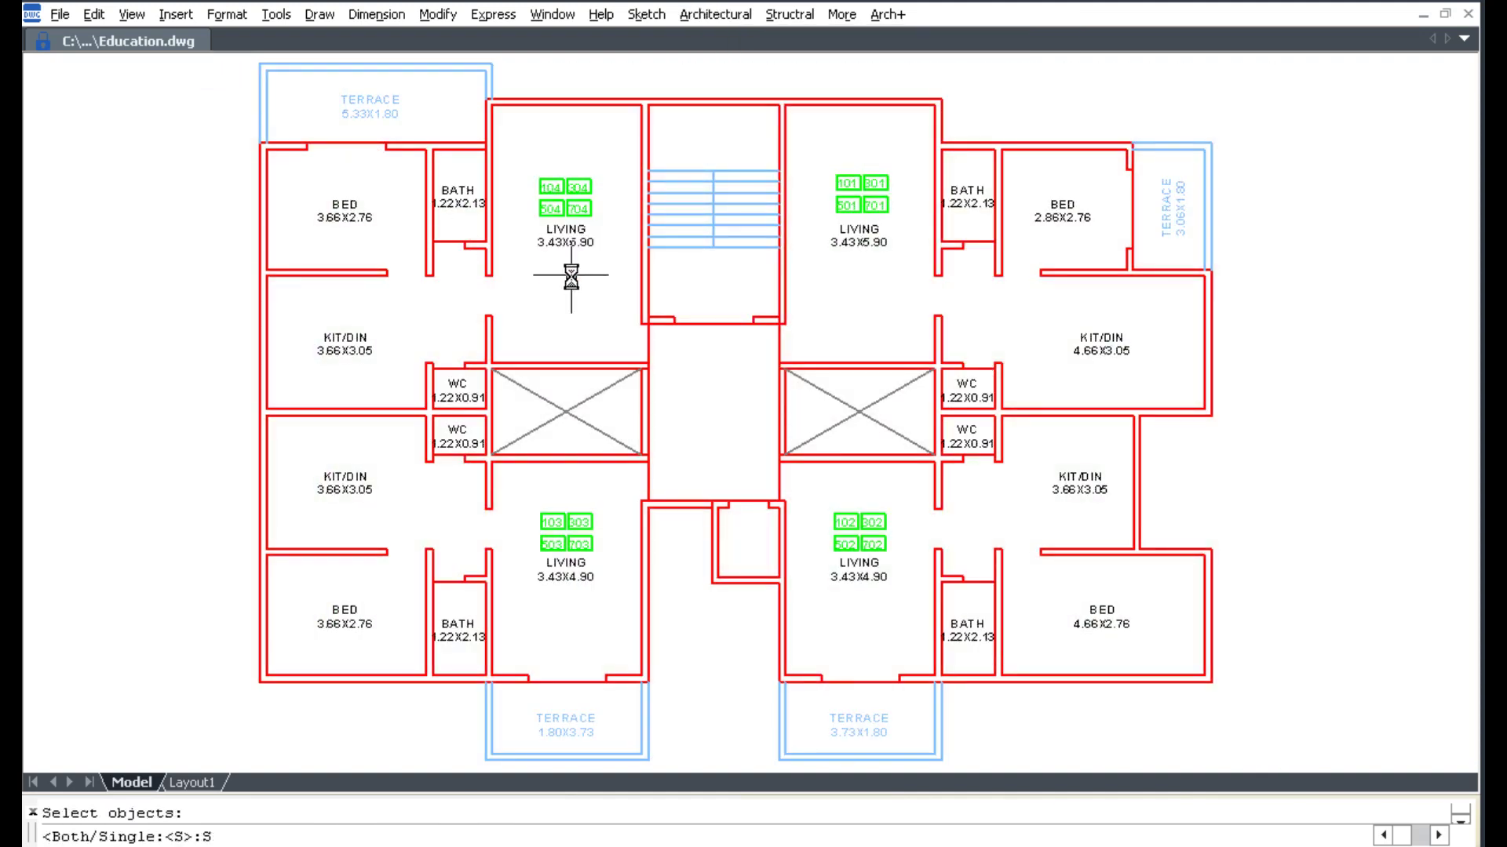
key(Return)
Step: Rerun Meter to Feet on all room labels with option B to show both units
scroll(571, 251, up, 3)
scroll(570, 227, up, 3)
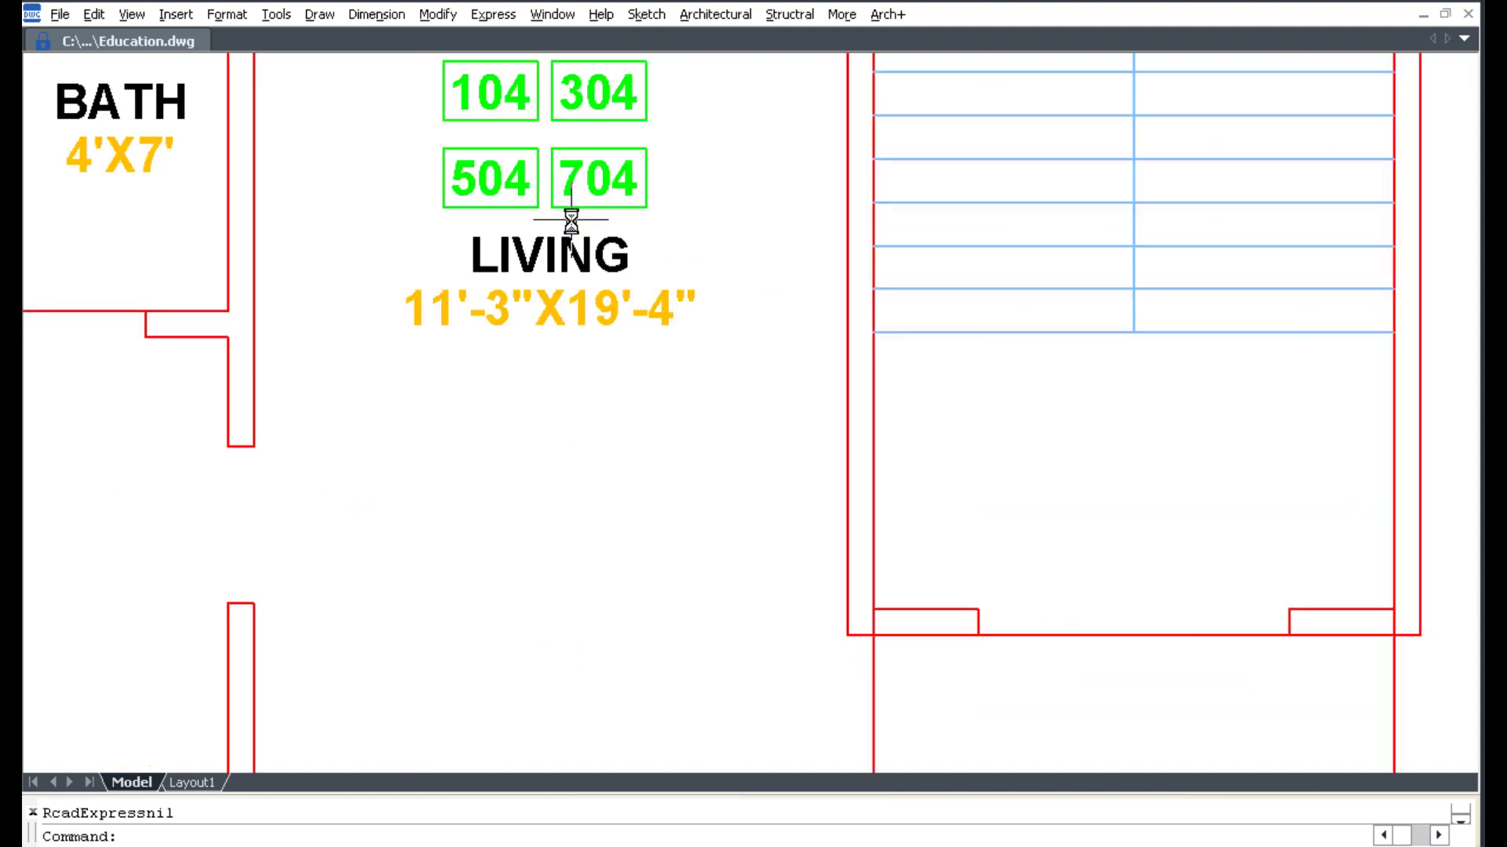
scroll(571, 236, down, 3)
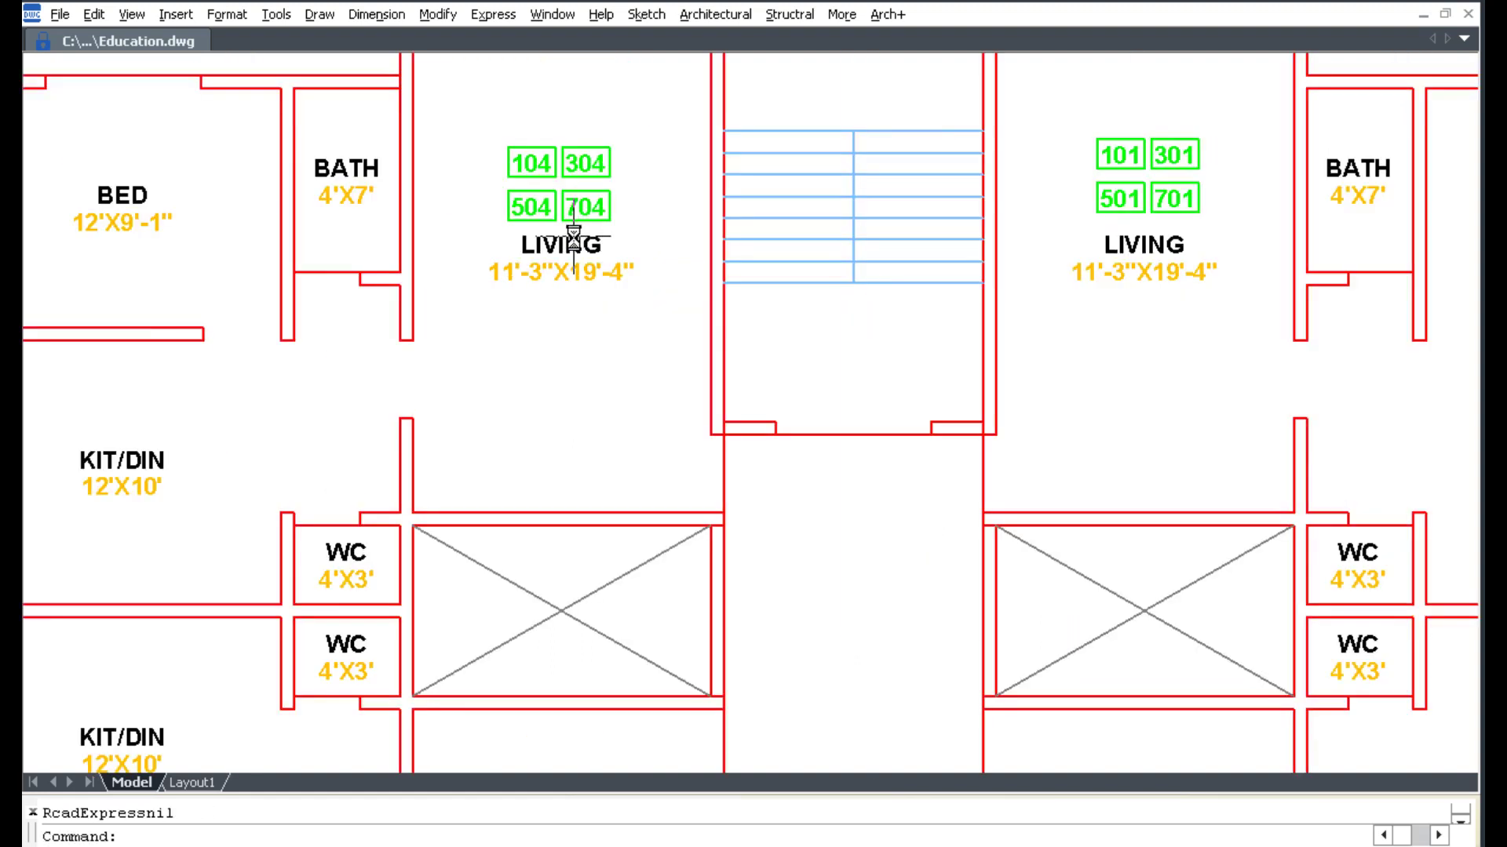
scroll(574, 235, down, 3)
mouse_move(1083, 376)
middle_down()
mouse_move(337, 390)
mouse_move(792, 390)
mouse_move(478, 390)
middle_up()
click(692, 17)
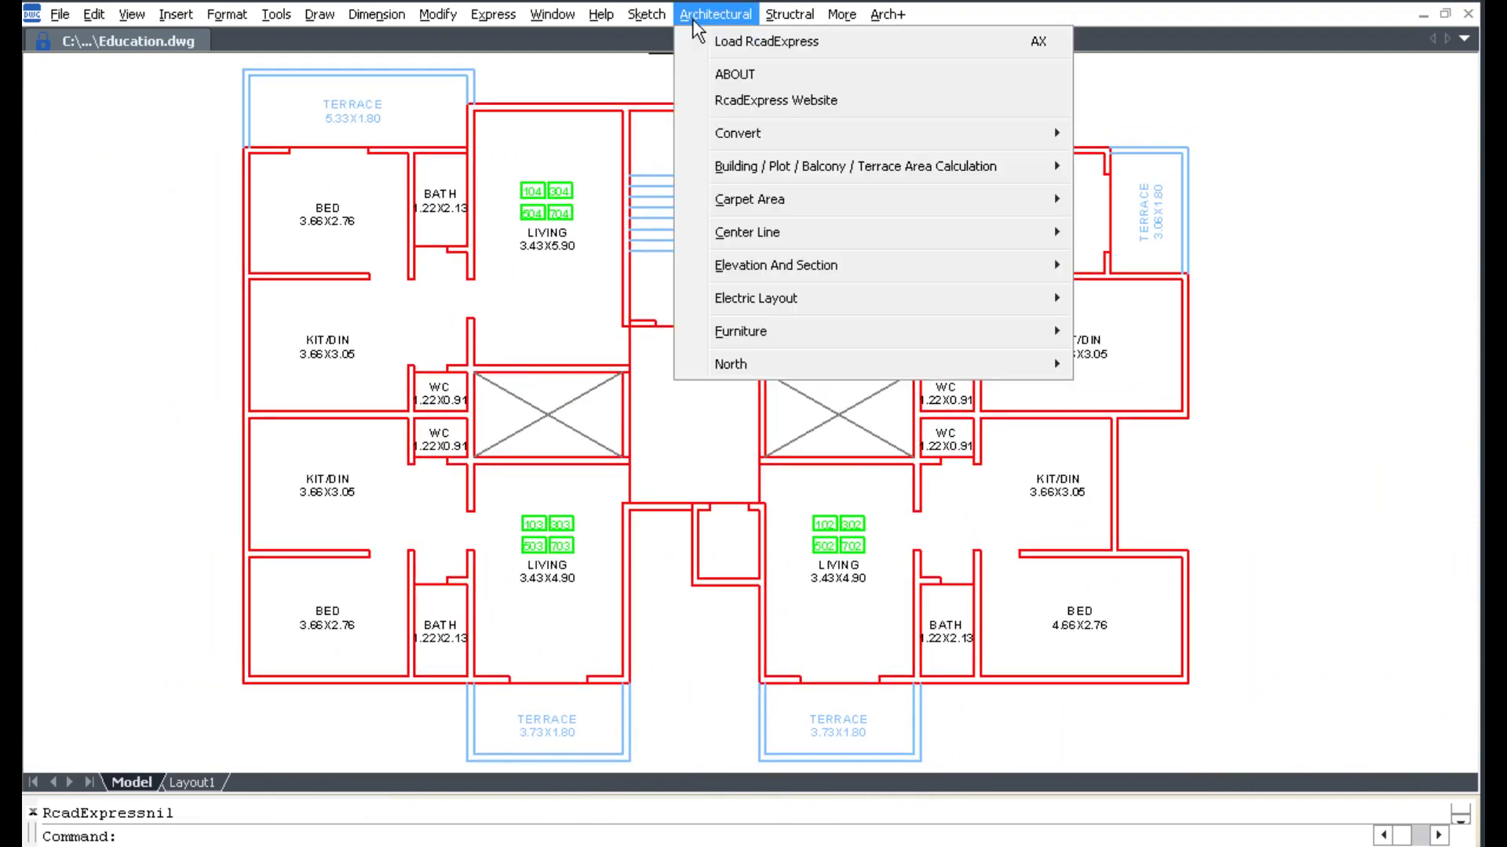
mouse_move(738, 134)
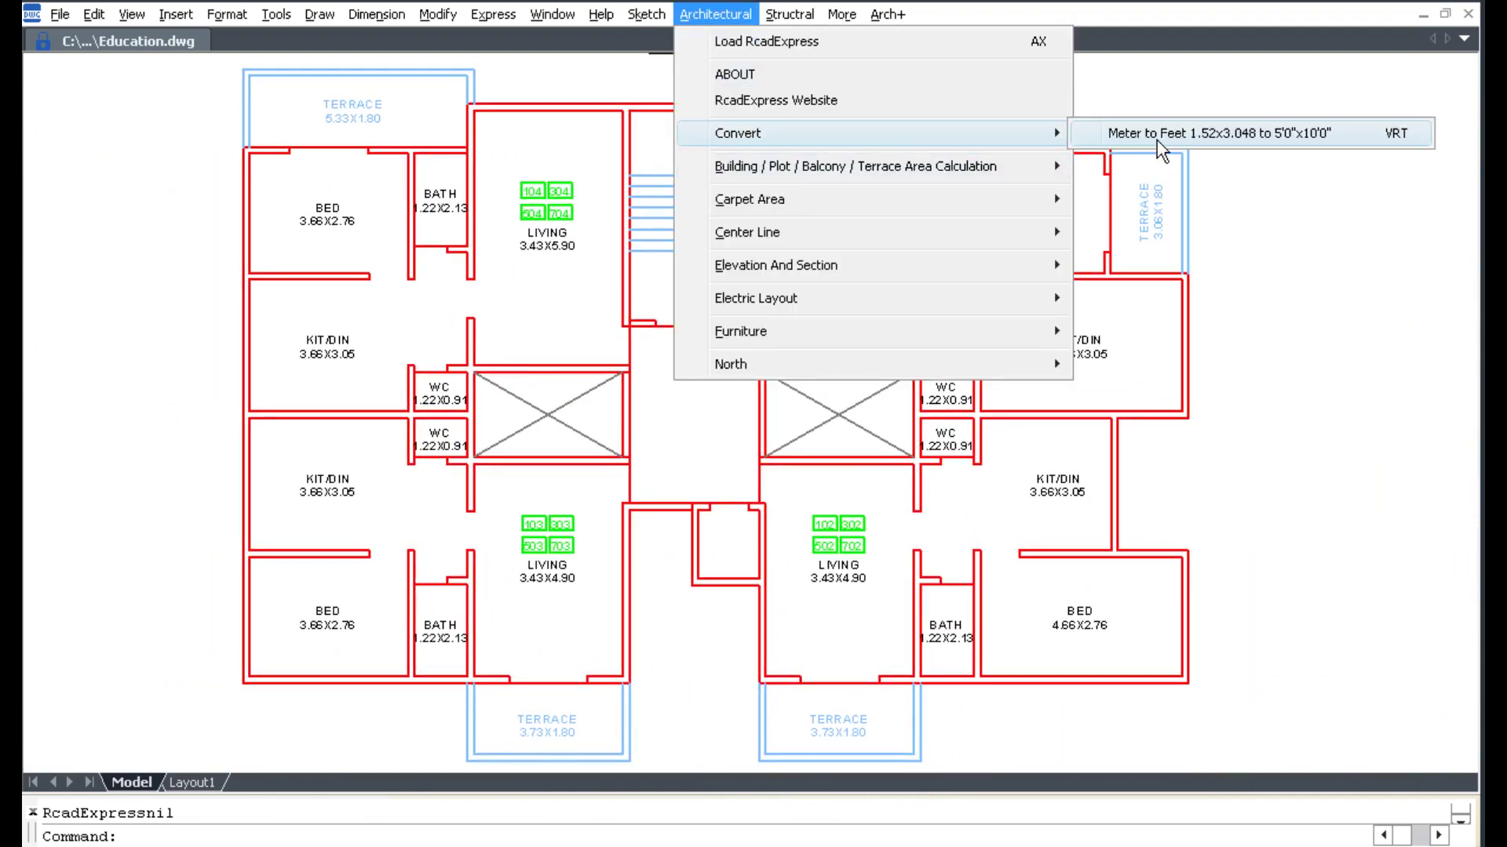
click(1162, 149)
drag(1264, 760, 167, 229)
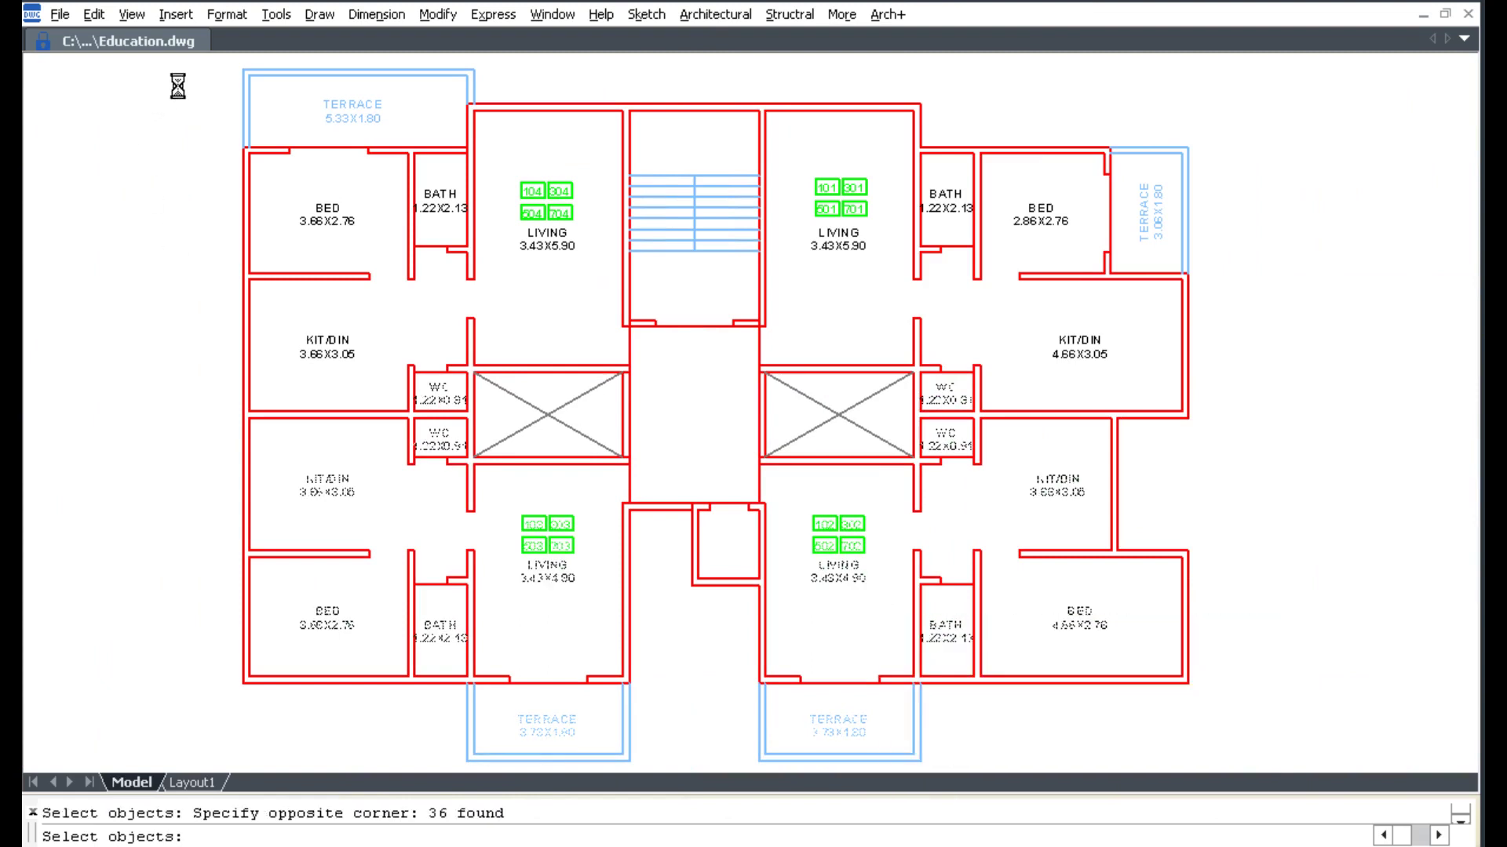
click(206, 62)
key(Return)
text(B)
key(Return)
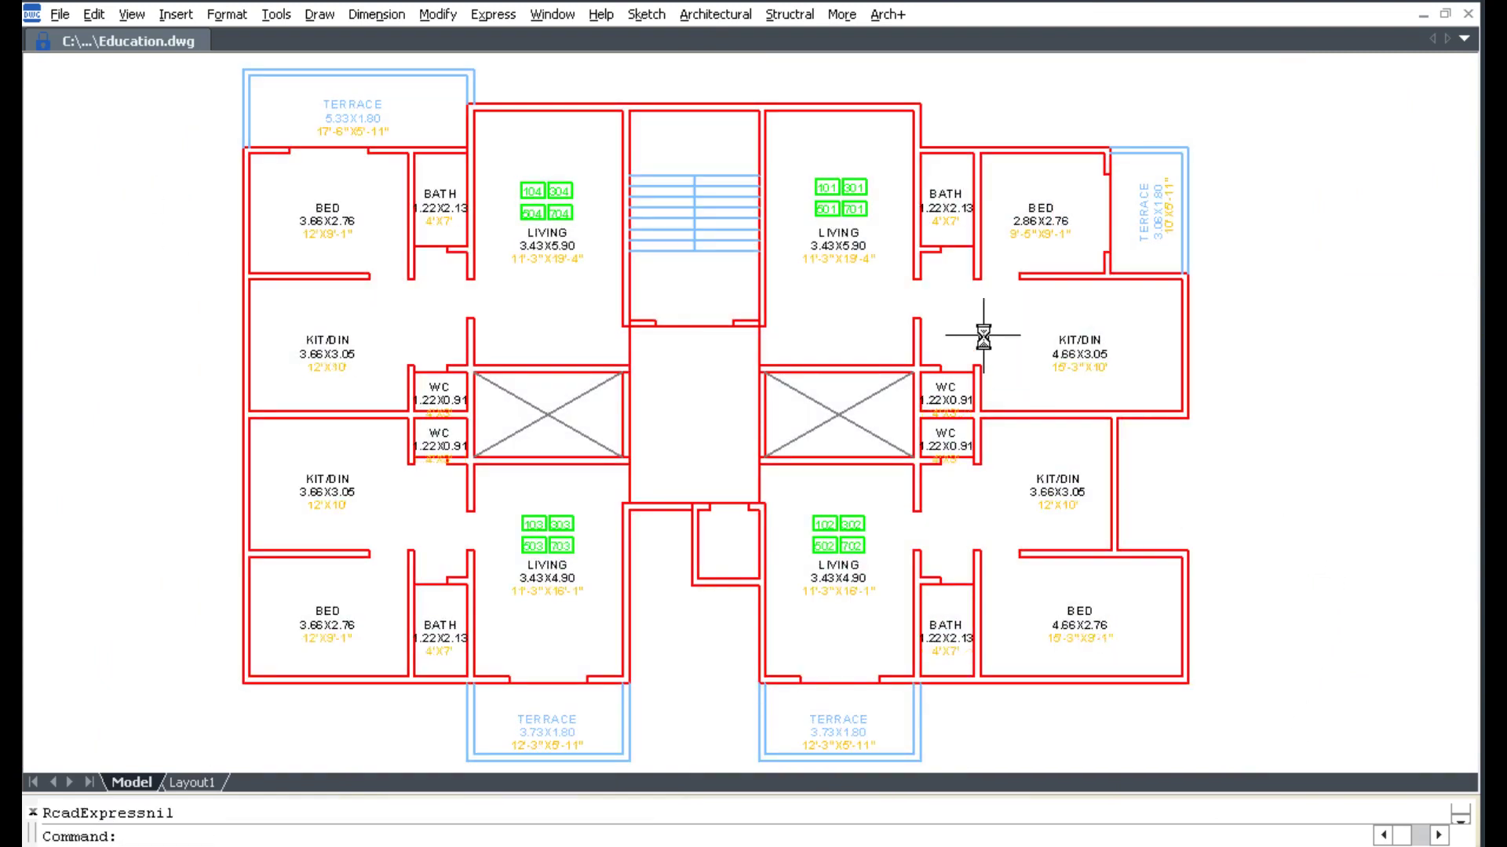
scroll(857, 222, up, 3)
scroll(857, 222, down, 3)
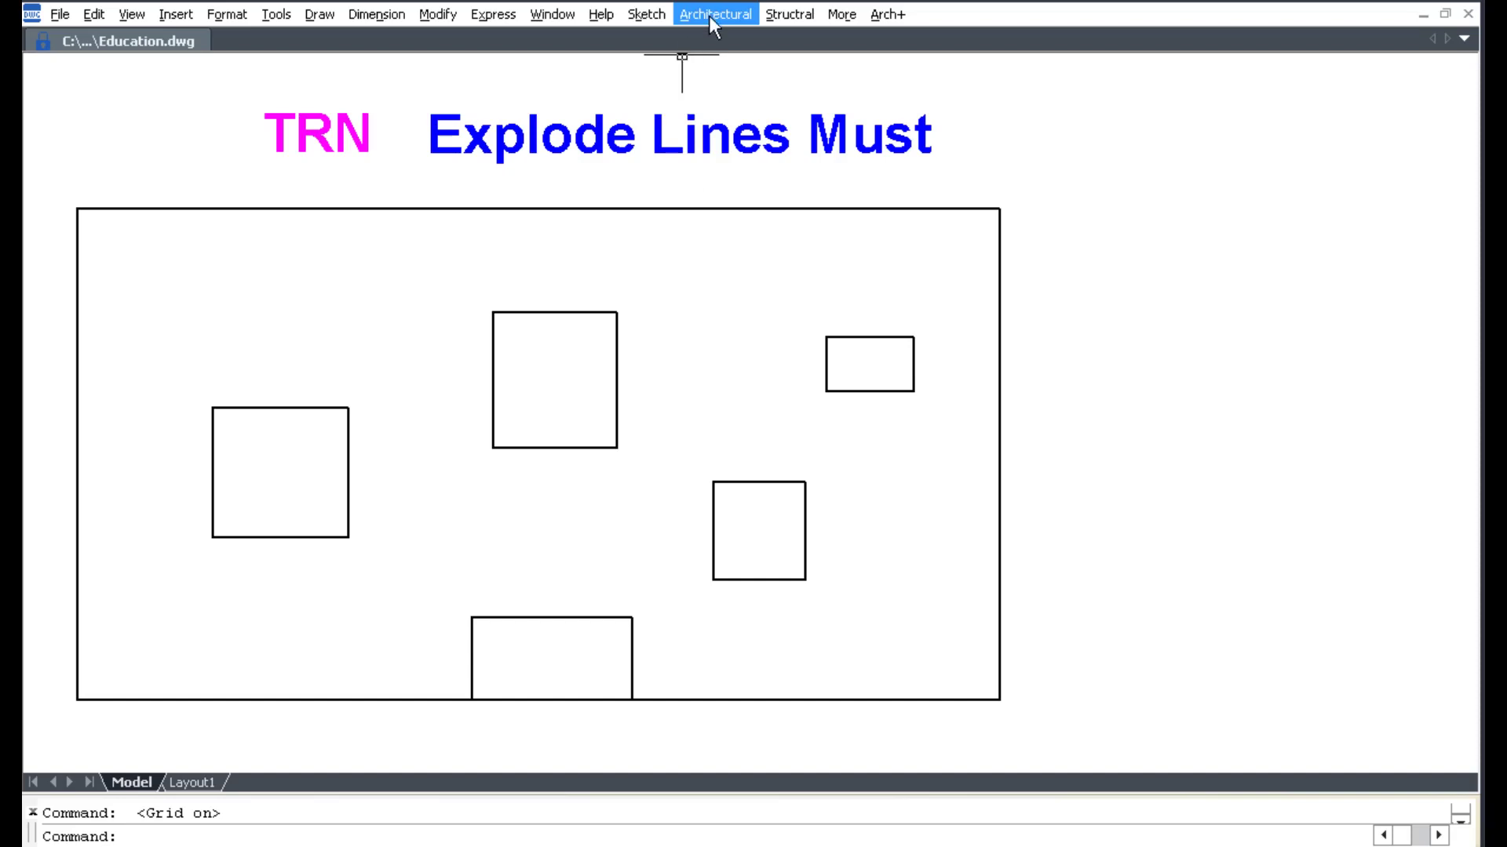
Step: Start the Building Calculation (TRN) with a label text height of 0.25
click(709, 15)
mouse_move(855, 166)
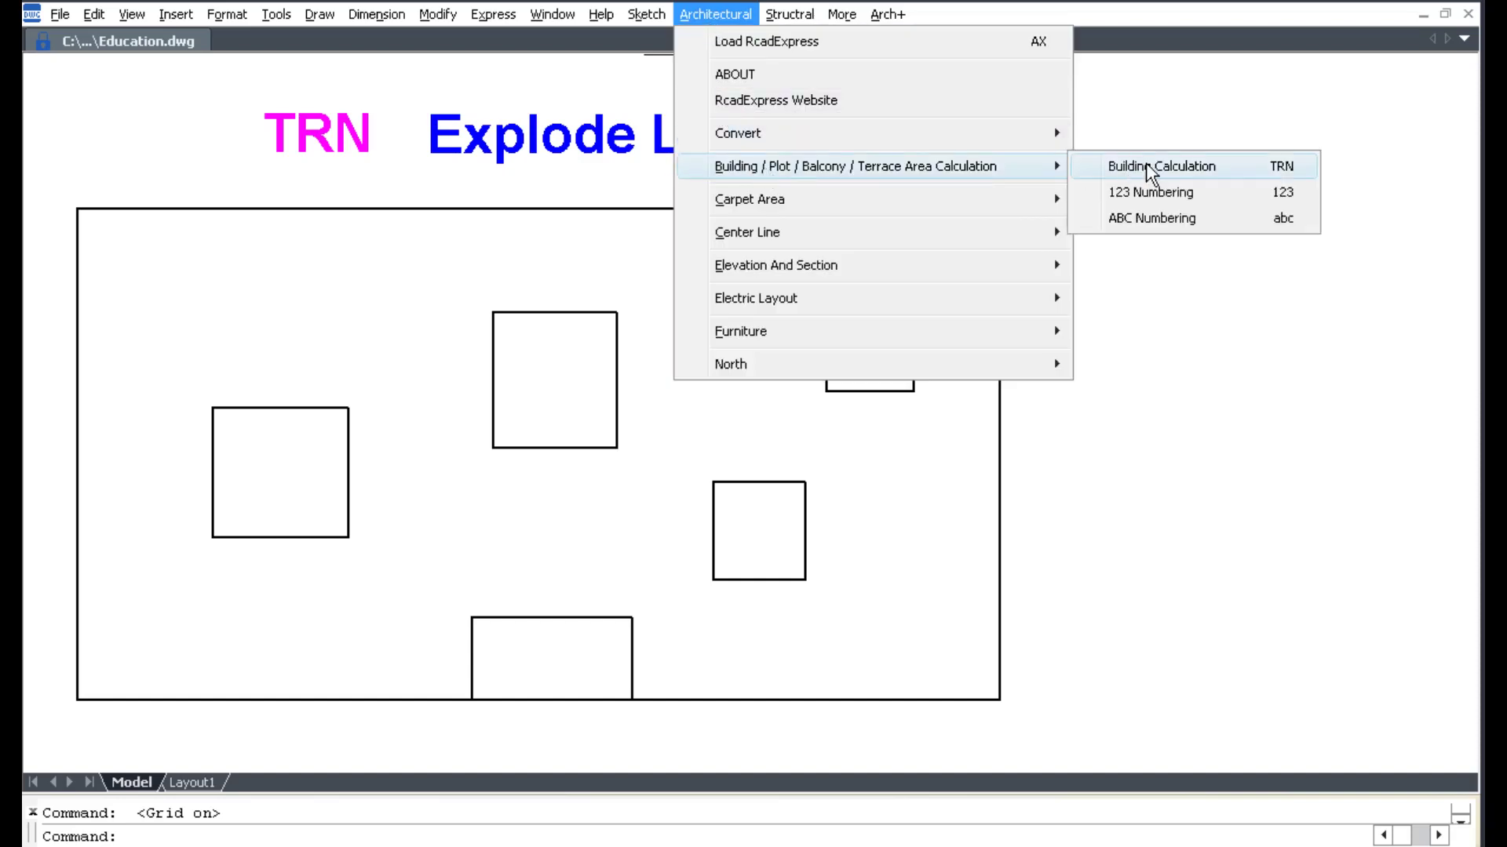
click(1150, 166)
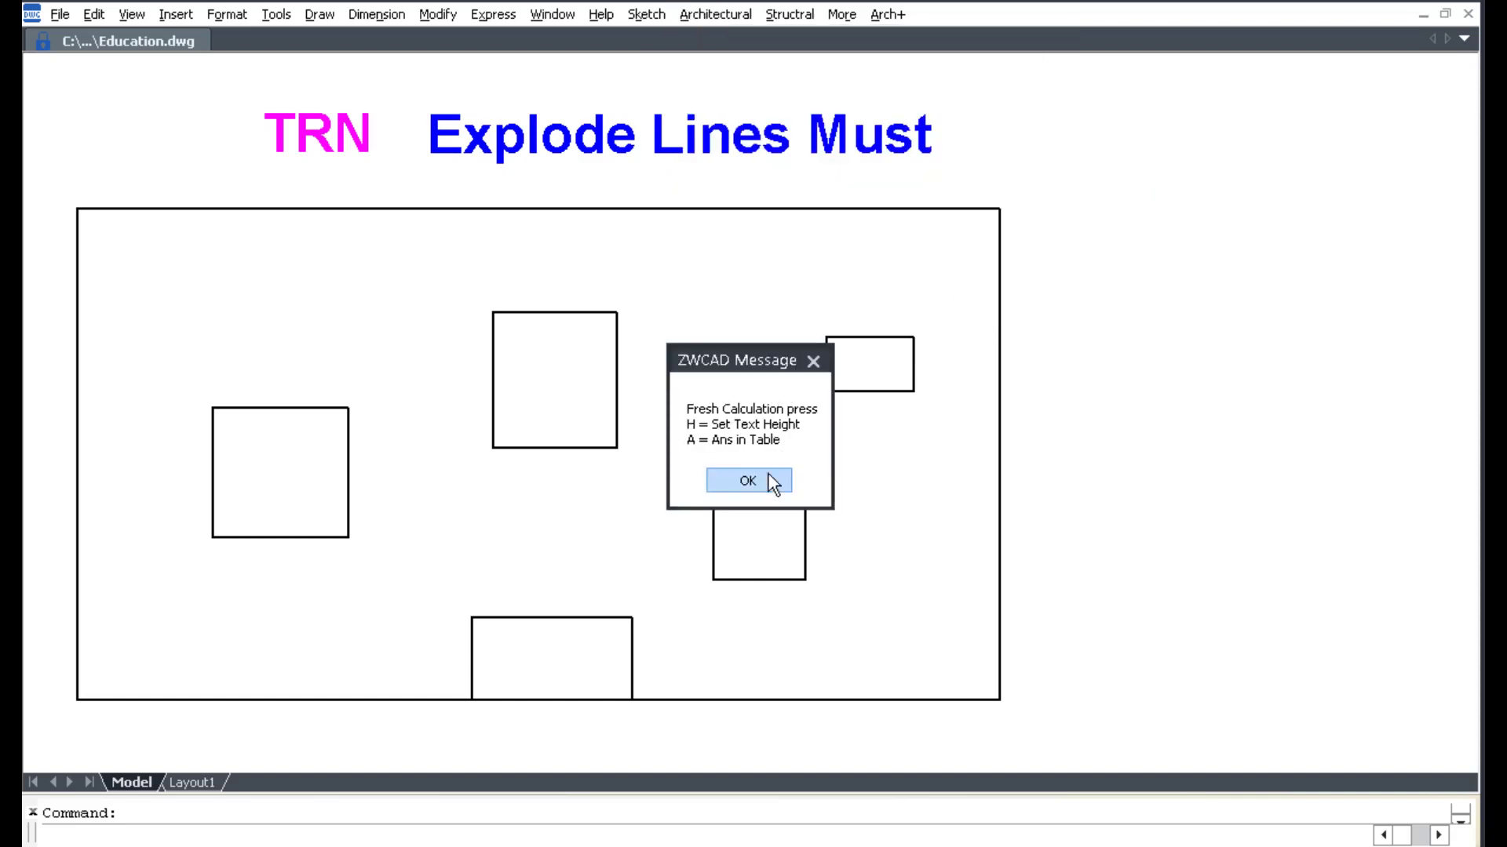
click(766, 484)
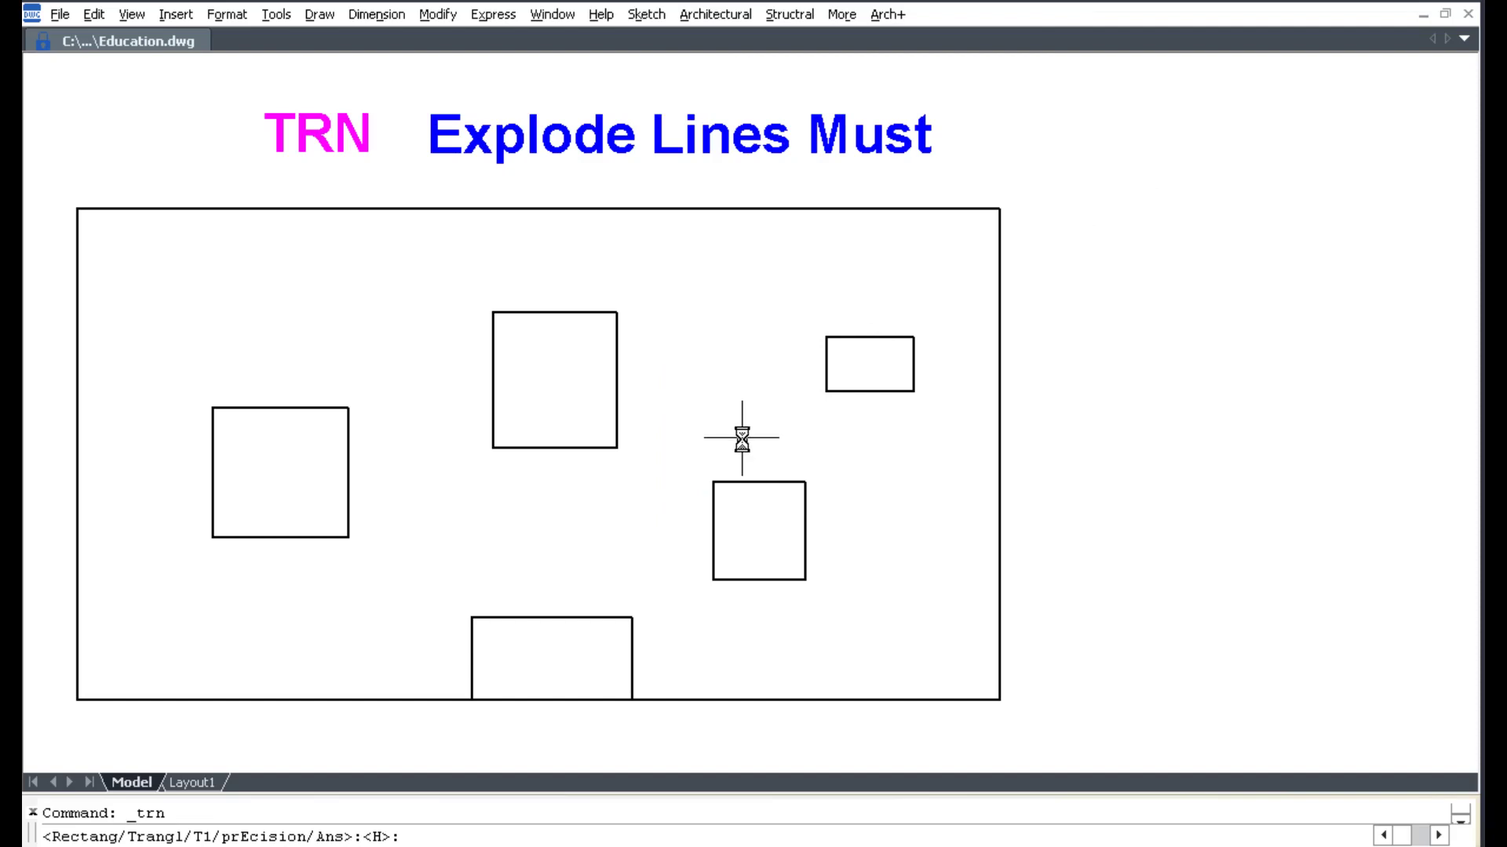
click(700, 834)
text(H)
key(Return)
text(.25)
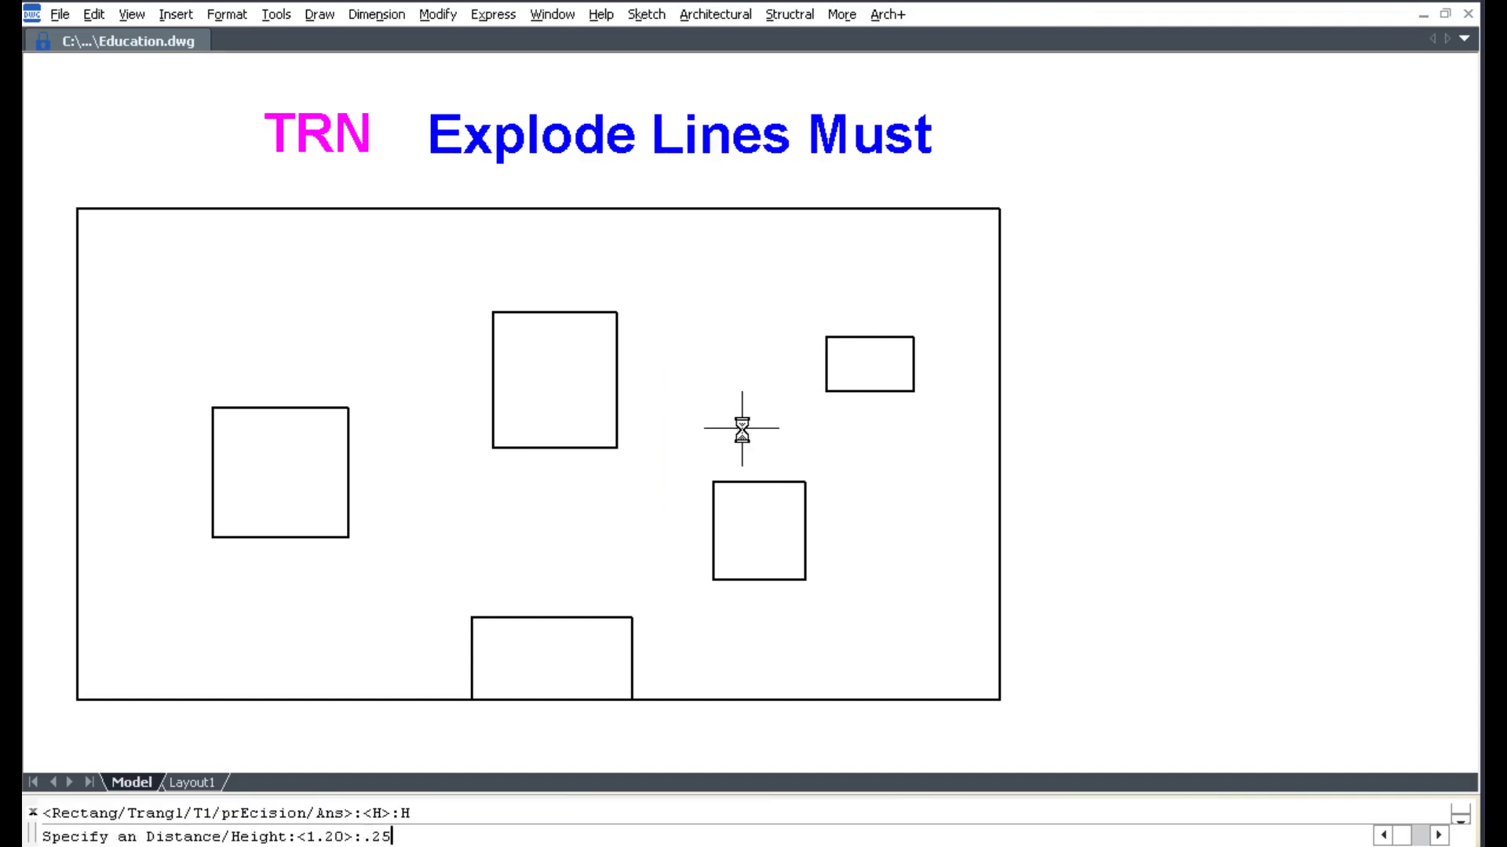
key(Return)
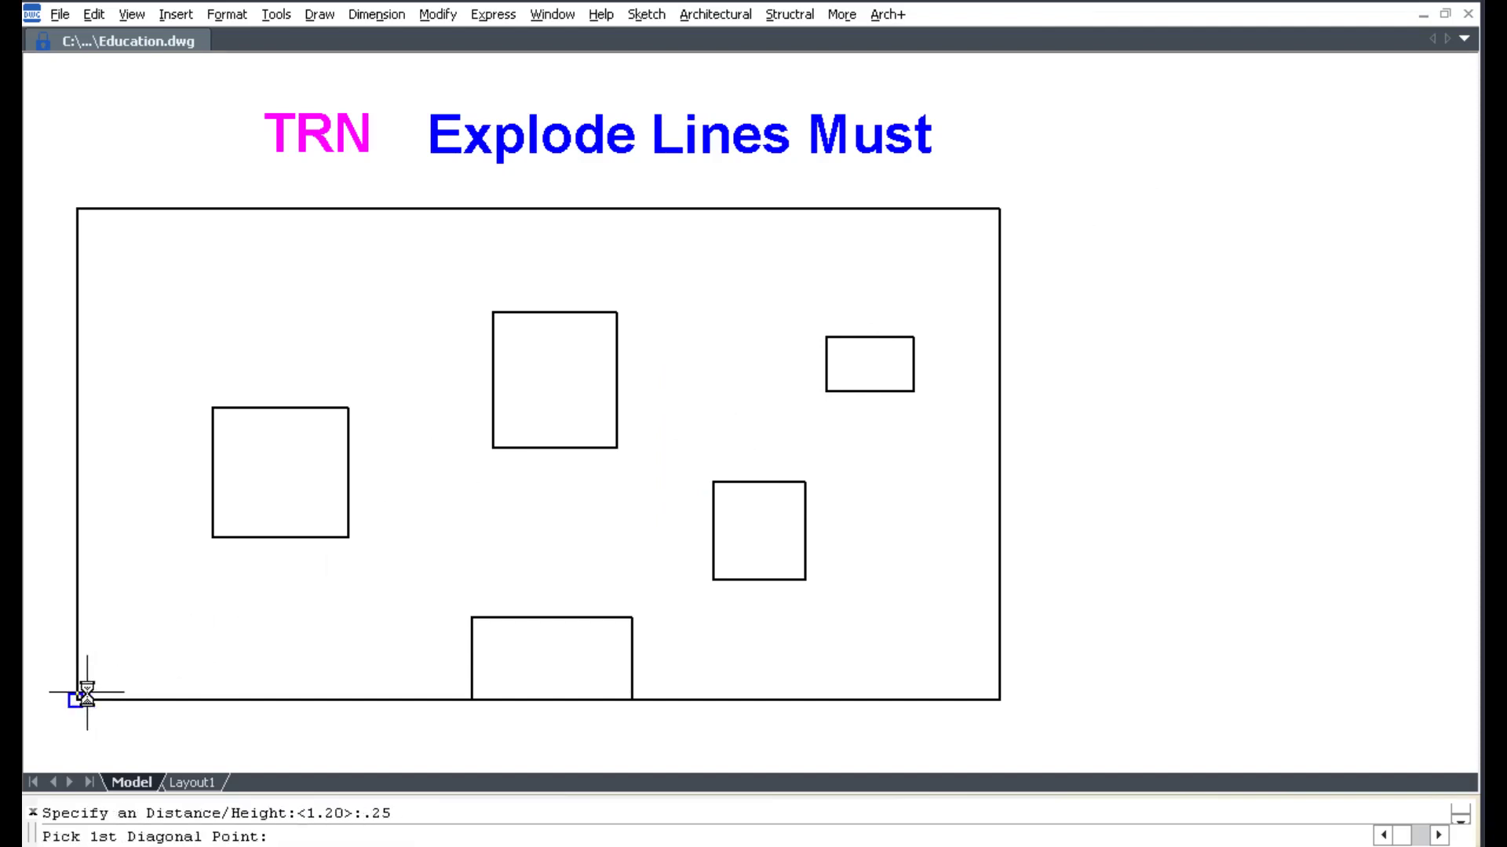
Step: Measure the outer frame diagonally and mark its five rectangles as deductions 1–5
click(77, 699)
click(1000, 209)
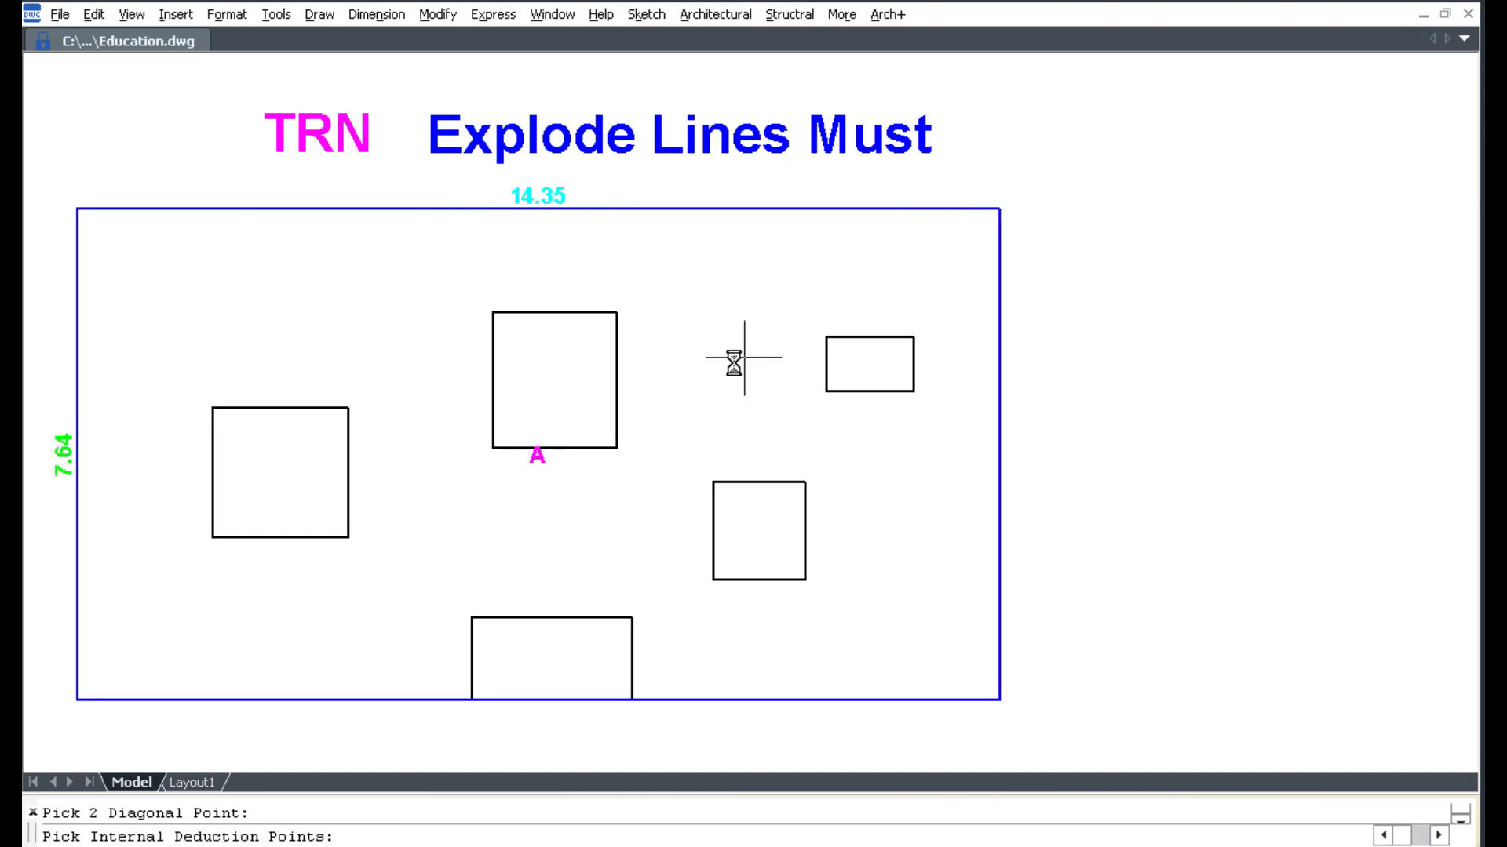
click(568, 369)
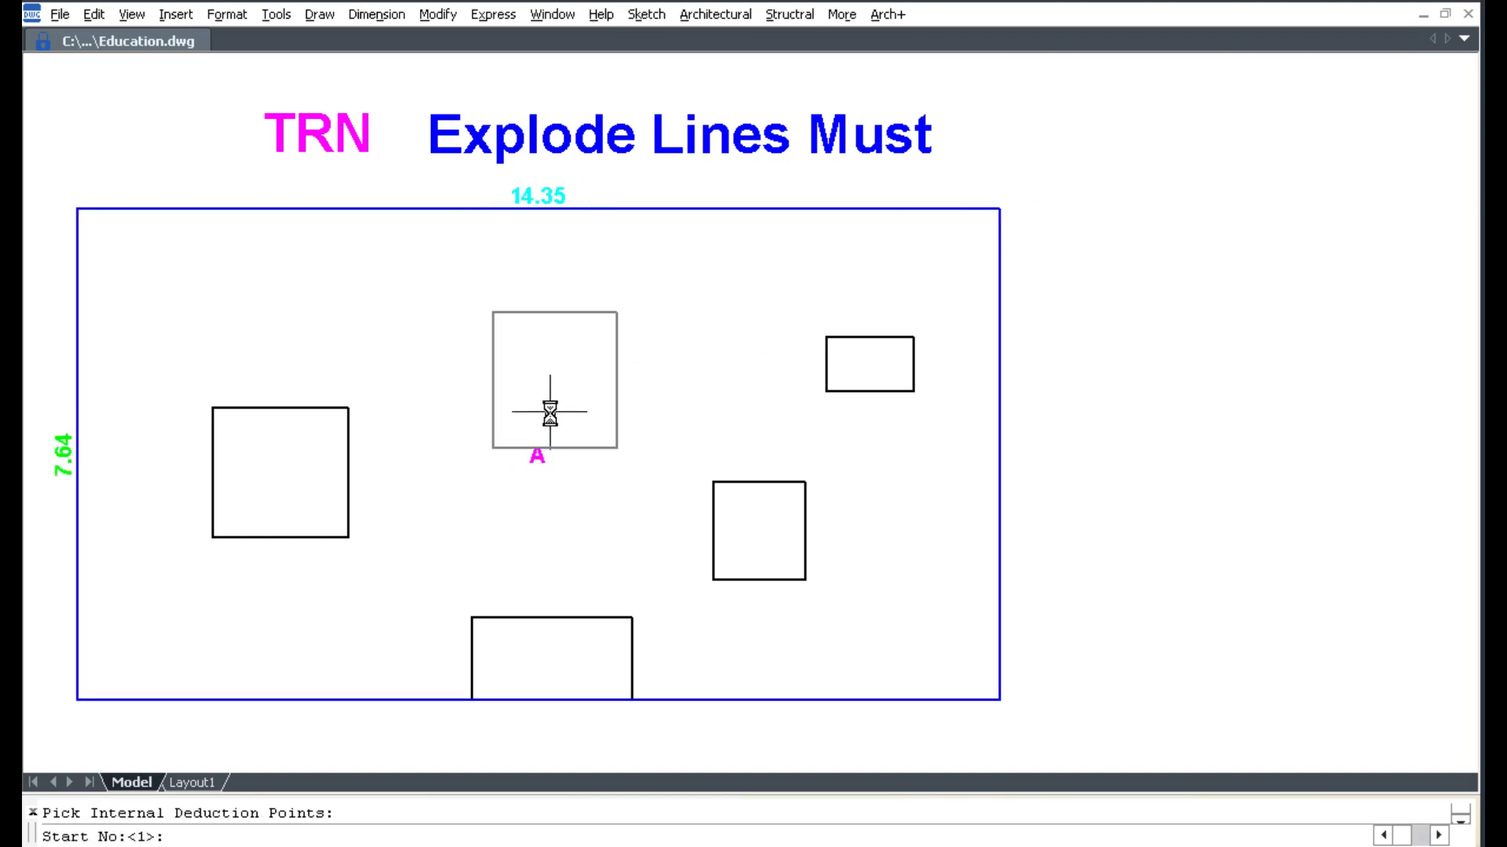
click(288, 455)
click(550, 655)
click(741, 538)
click(871, 362)
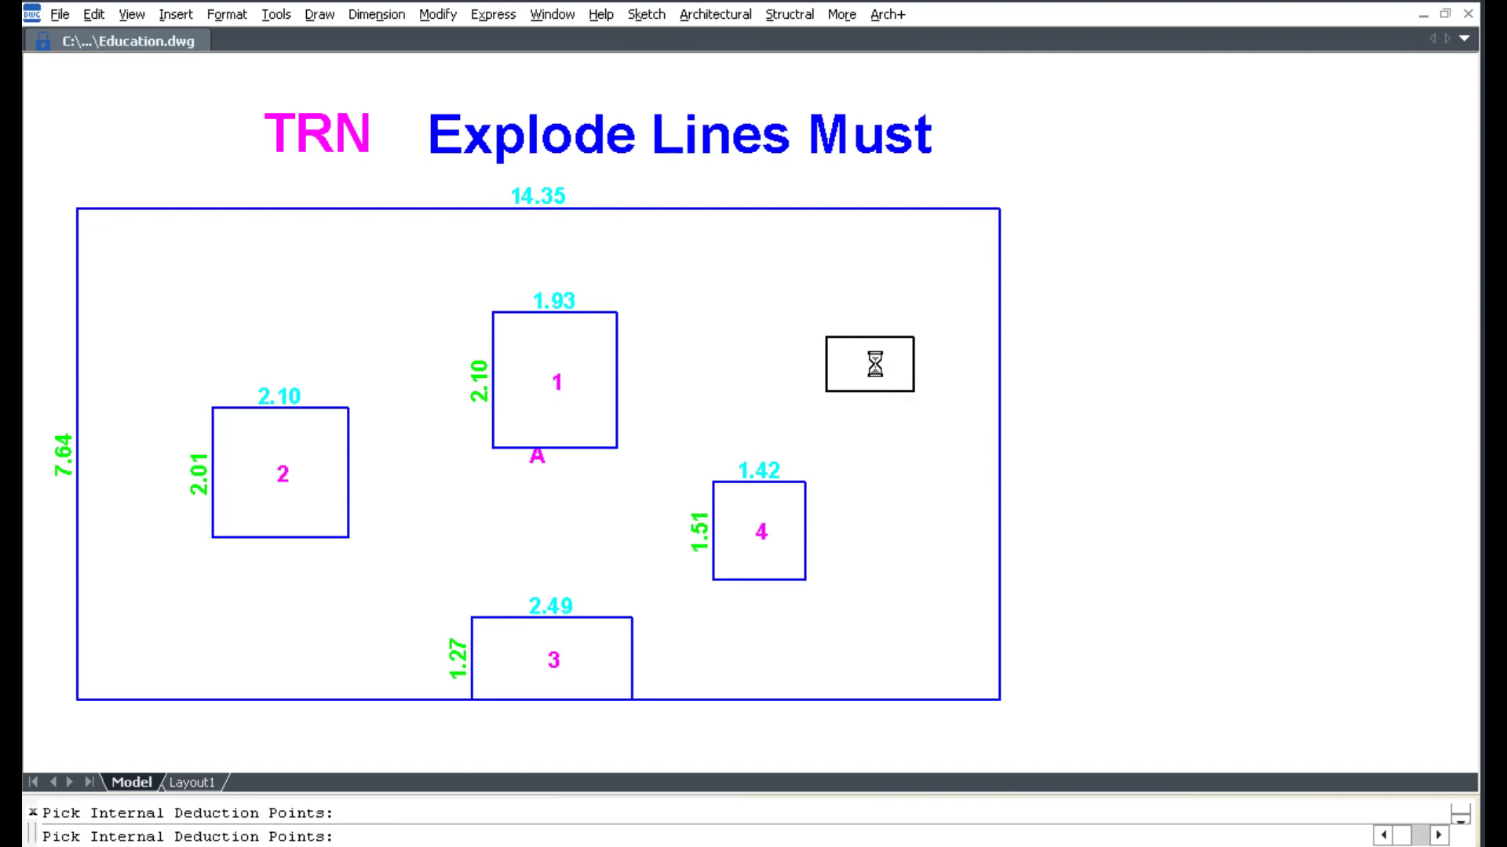
key(Return)
Step: Place a floor-1 building calculation table (answer type 3) right of the frame, showing 94.93 sq m net
click(761, 477)
text(A)
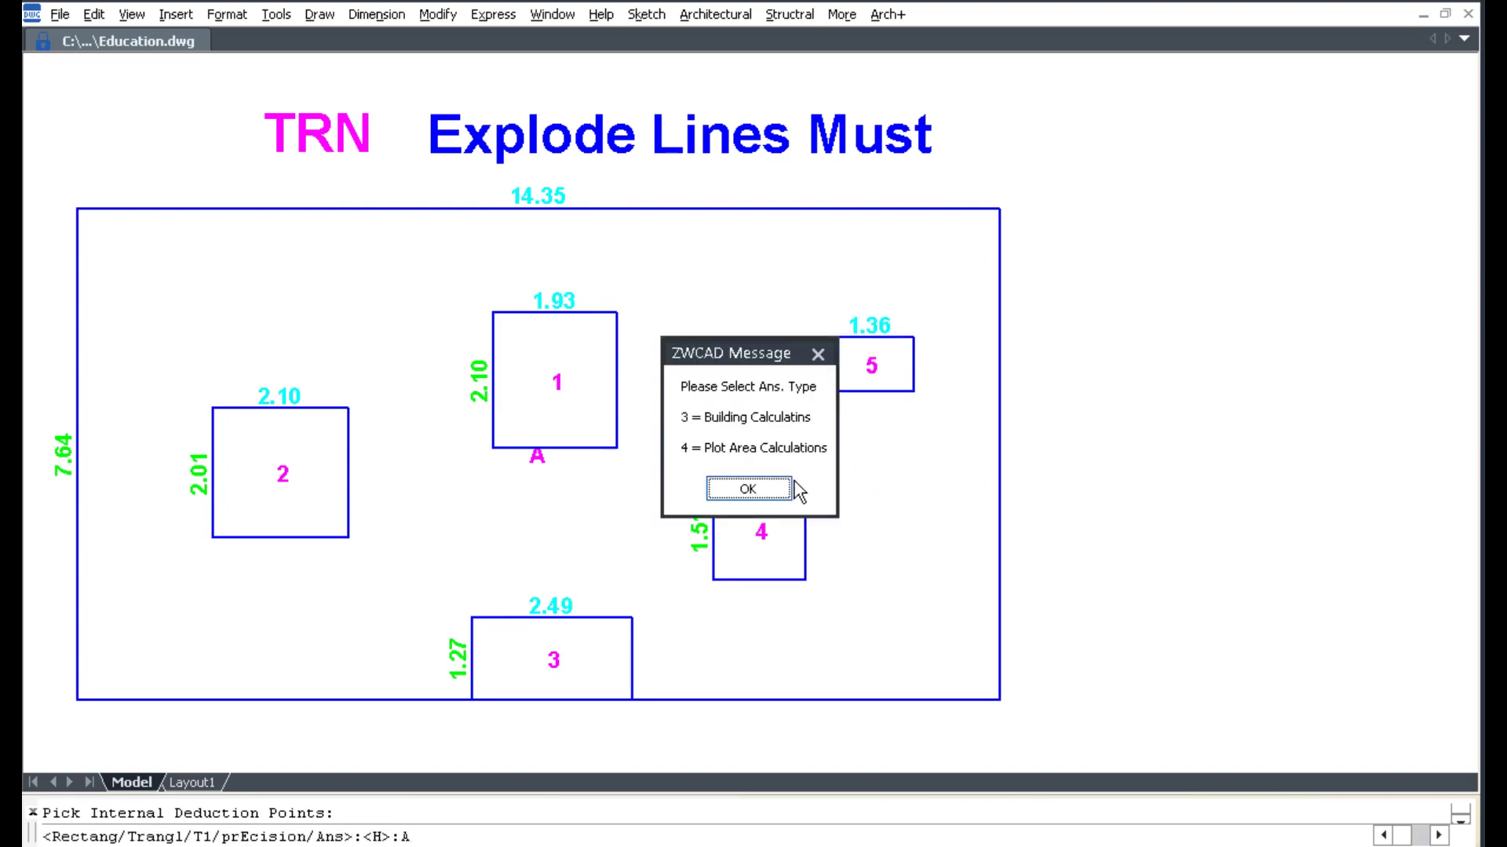
click(766, 490)
text(3)
key(Return)
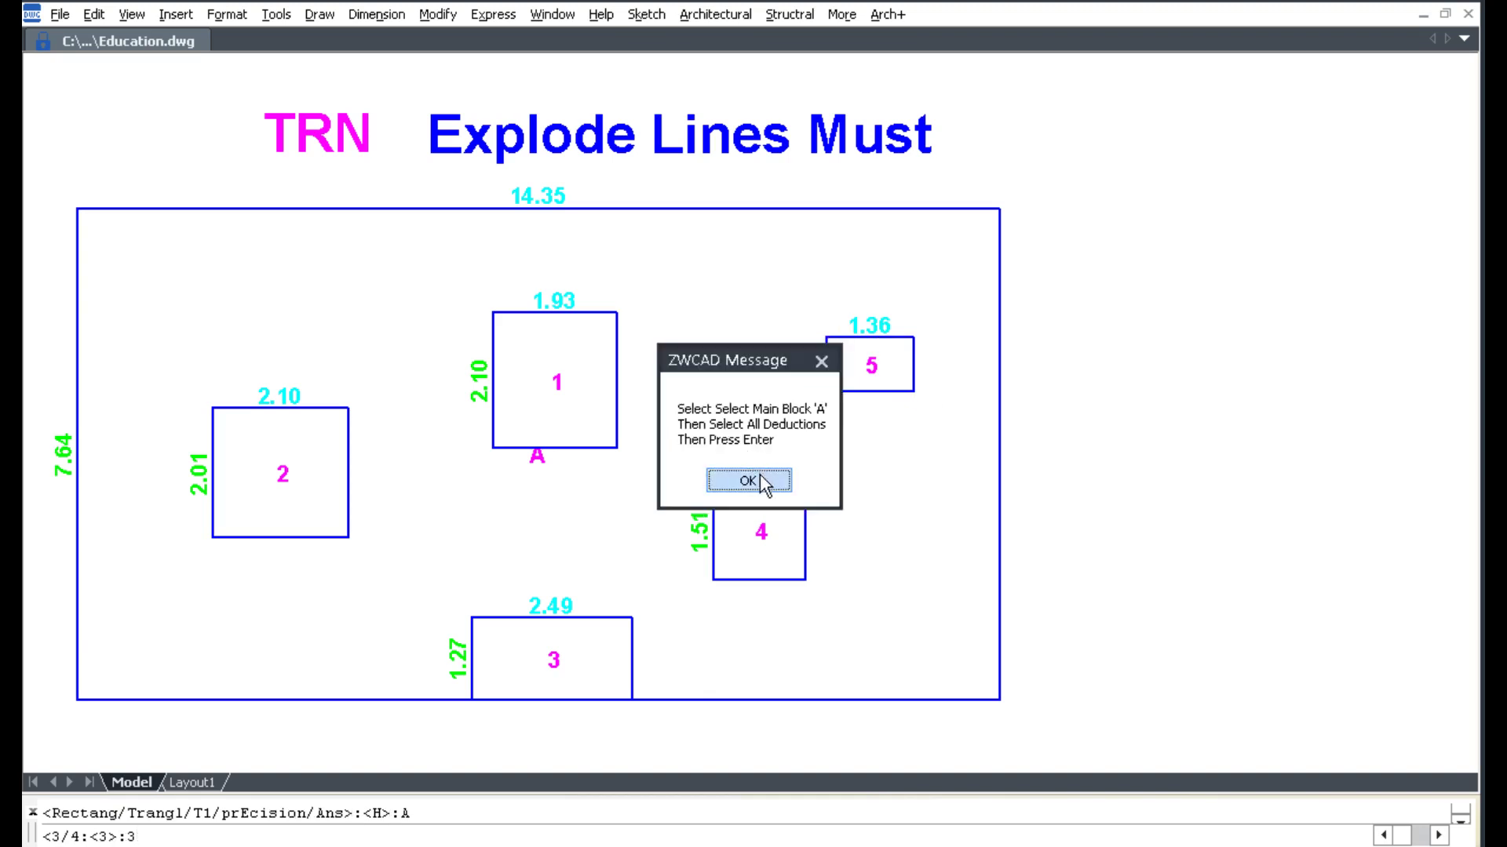
click(760, 474)
click(539, 458)
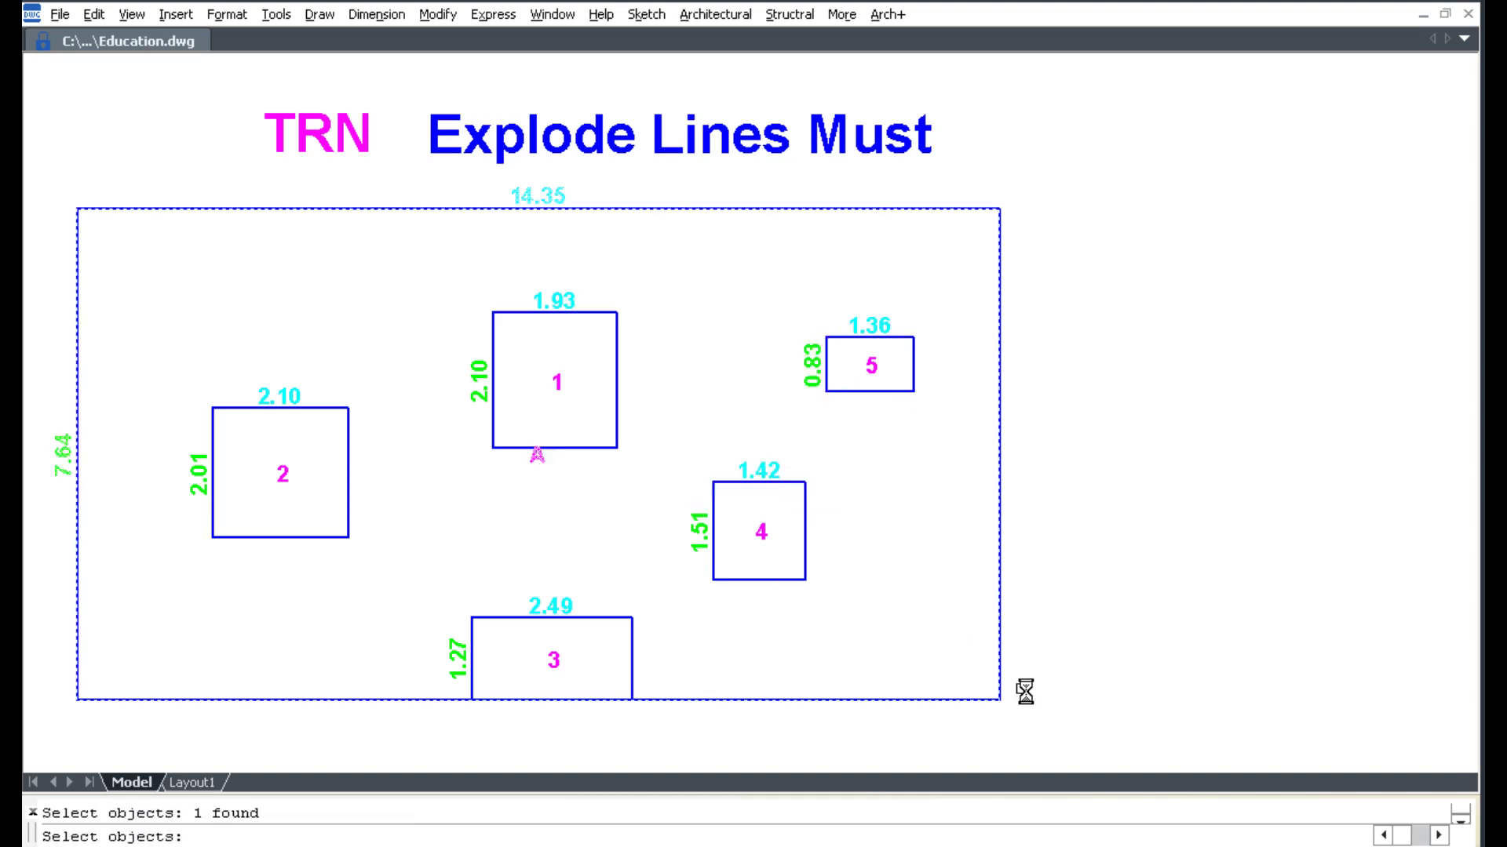
click(1072, 719)
click(40, 173)
key(Return)
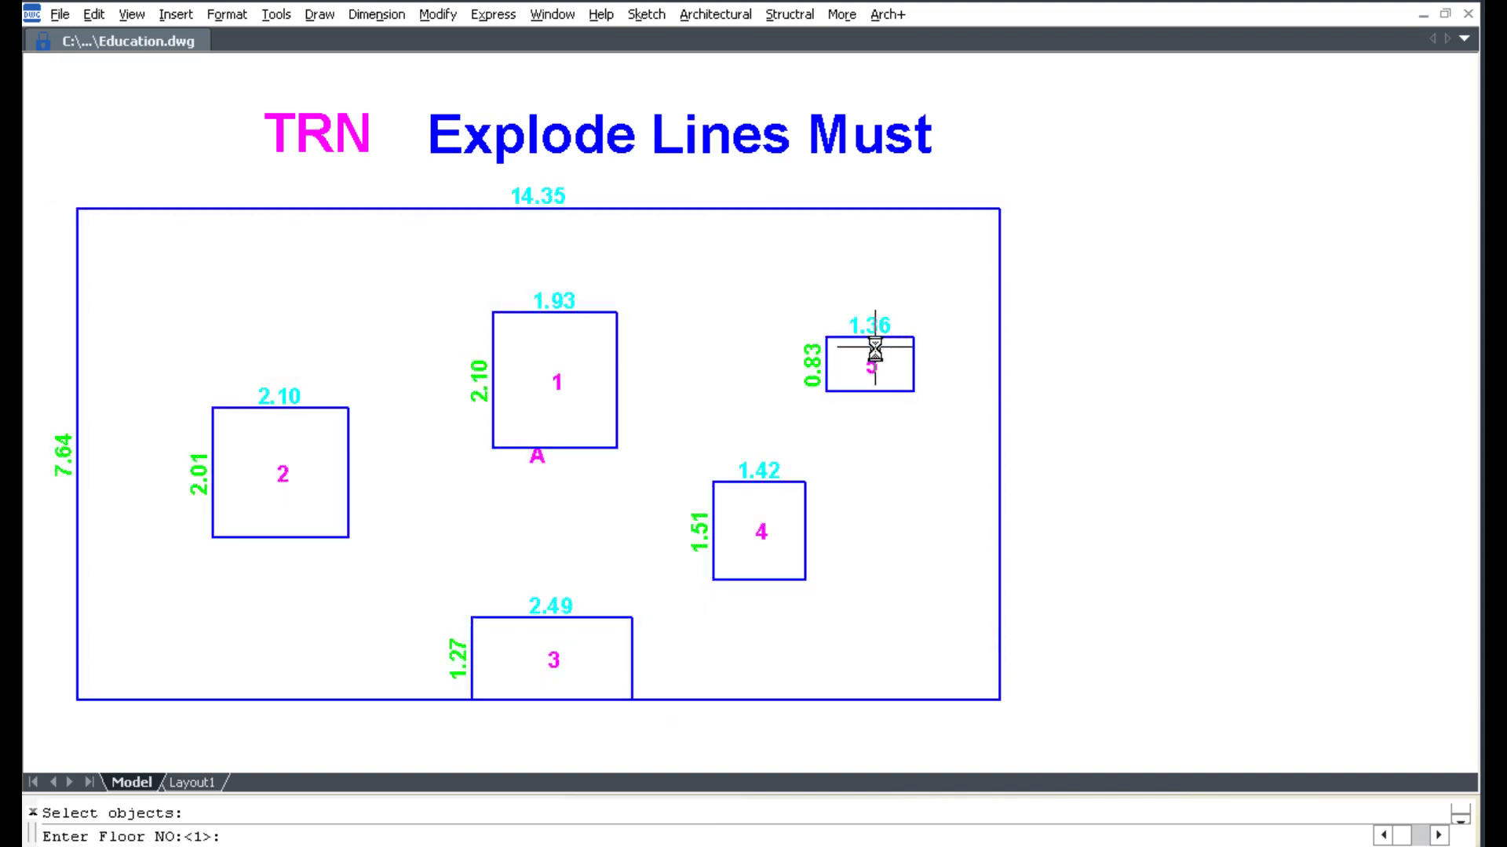
key(Return)
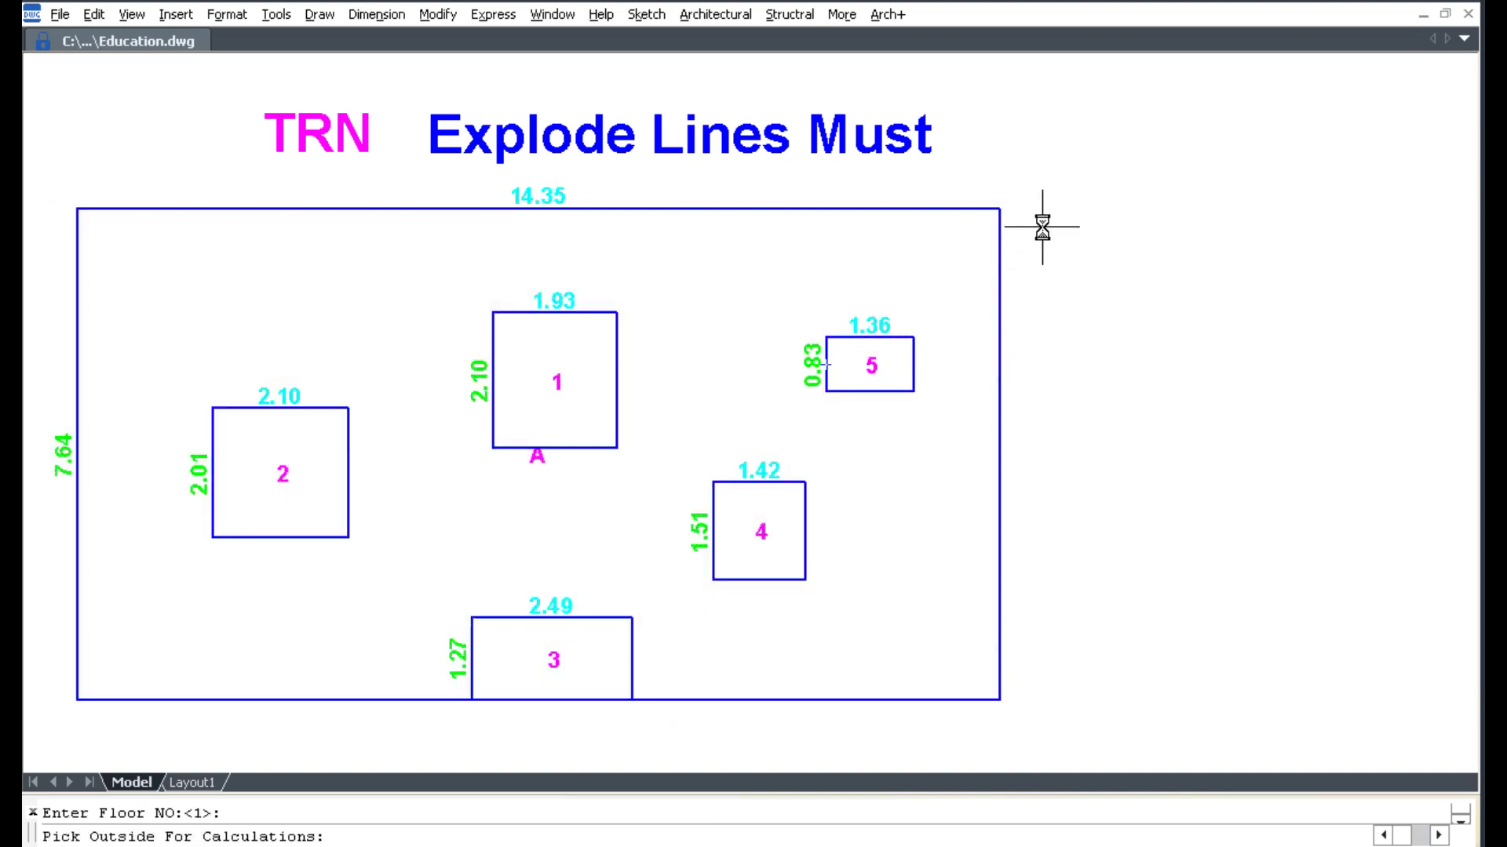
click(1052, 226)
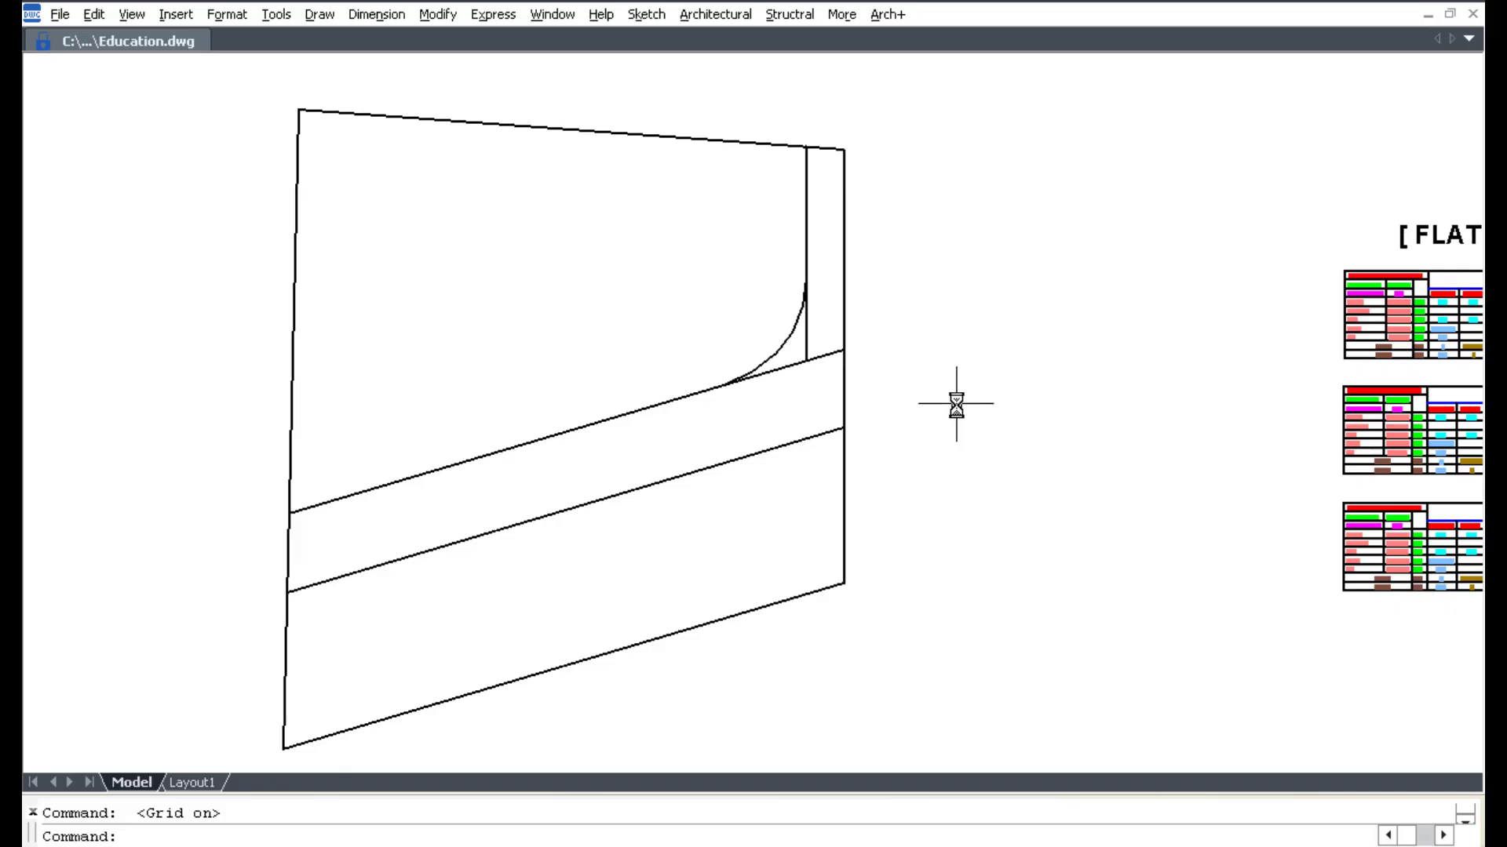
Step: Start the Building Calculation in triangle mode with text height 1 and numbering from 1
click(745, 14)
mouse_move(854, 166)
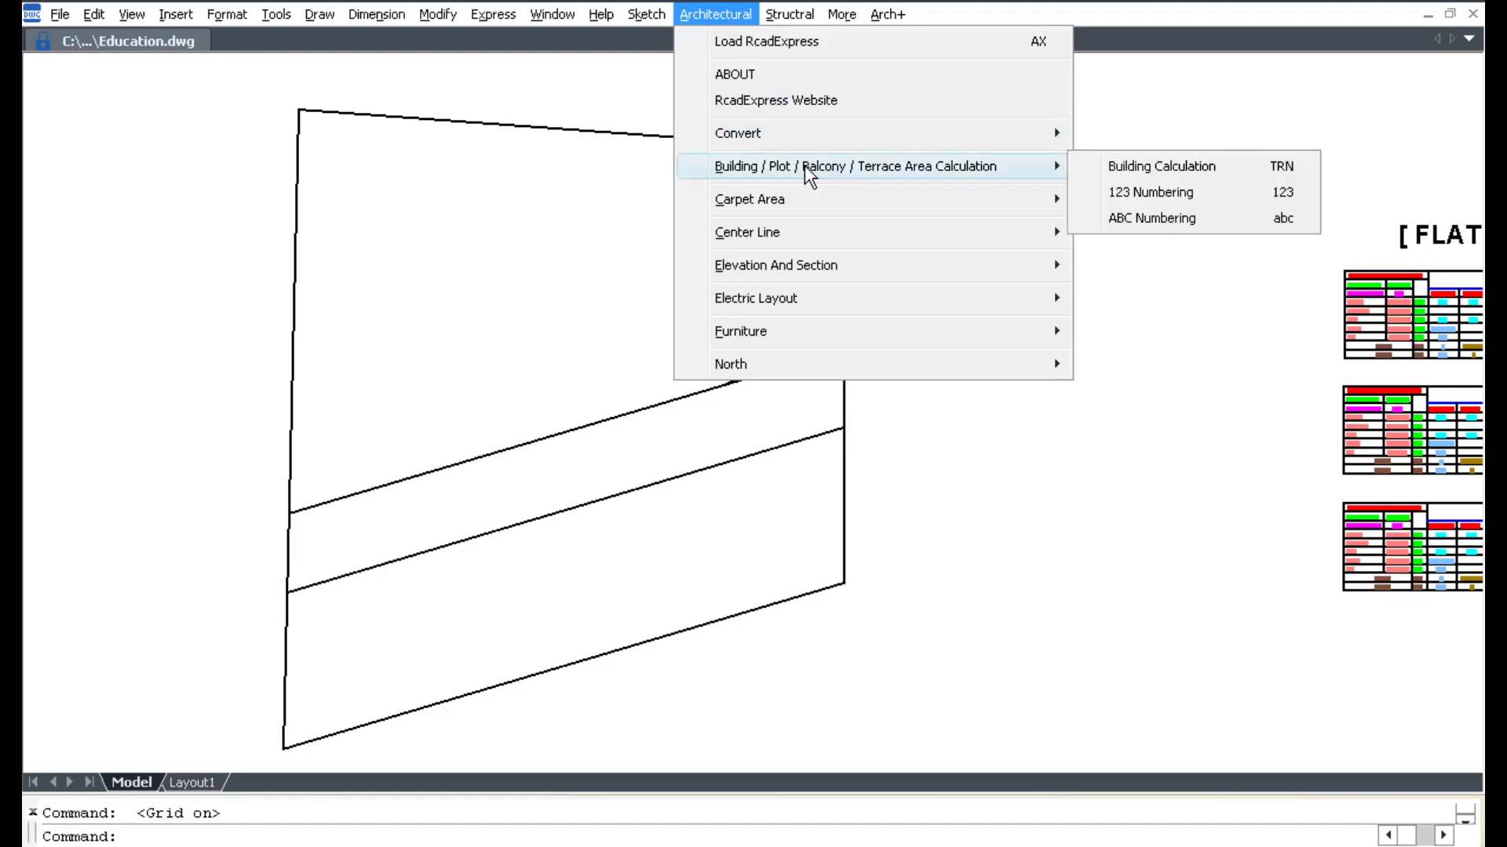
click(1202, 170)
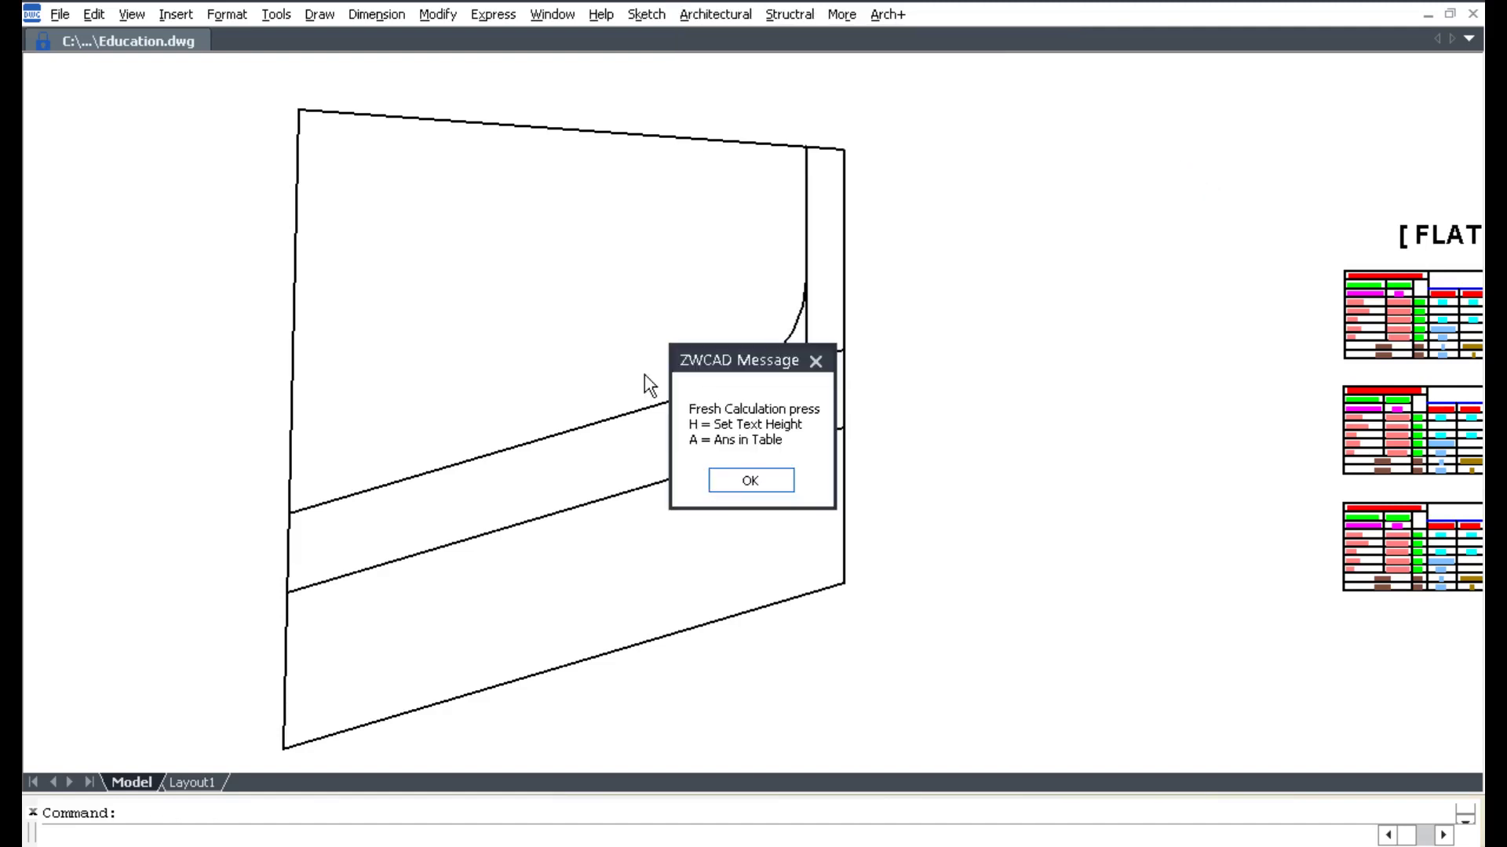
click(737, 481)
text(T)
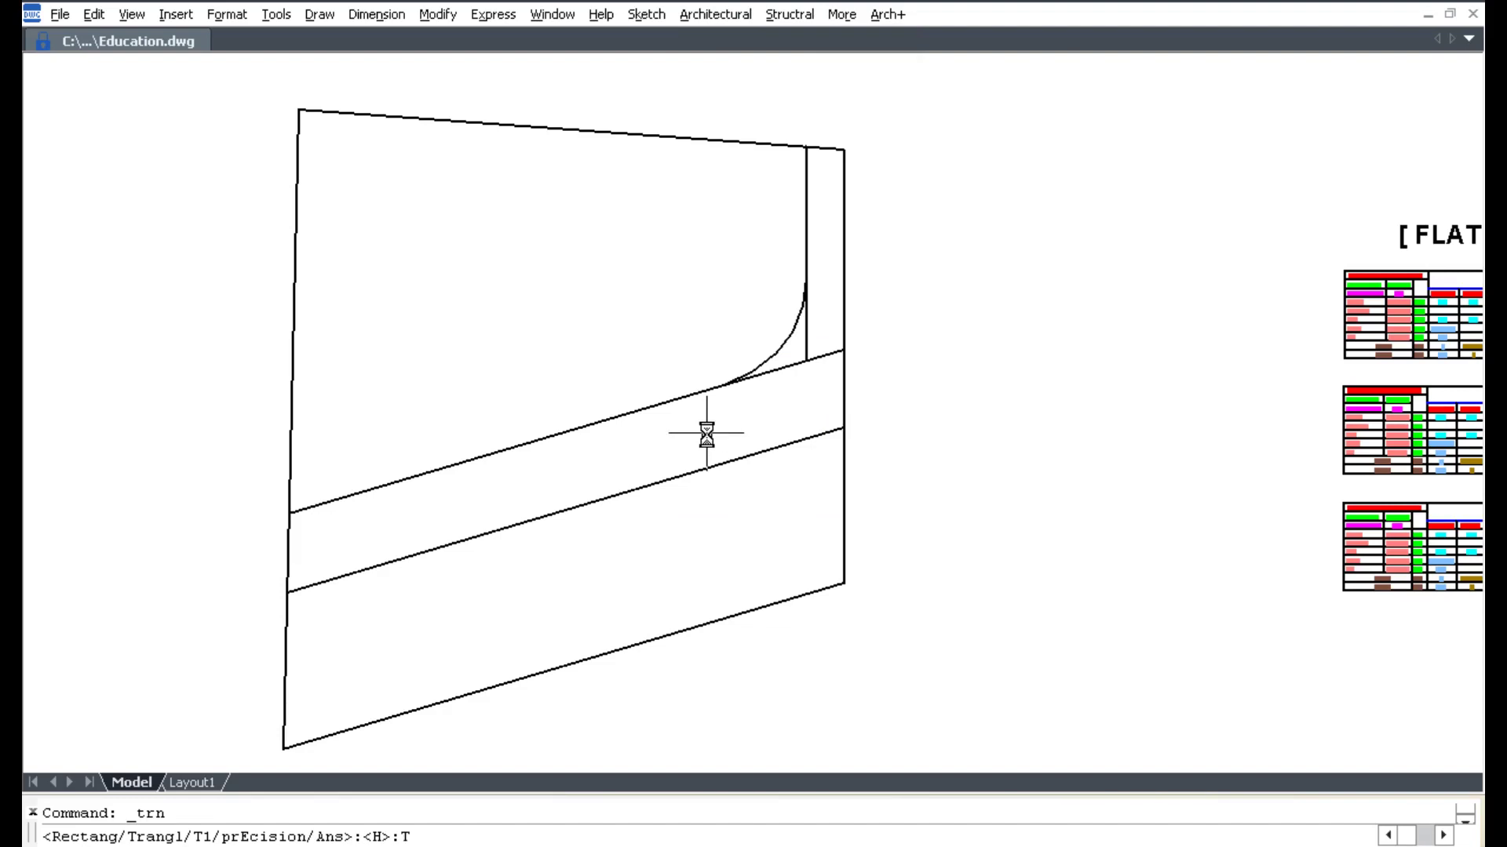
click(731, 465)
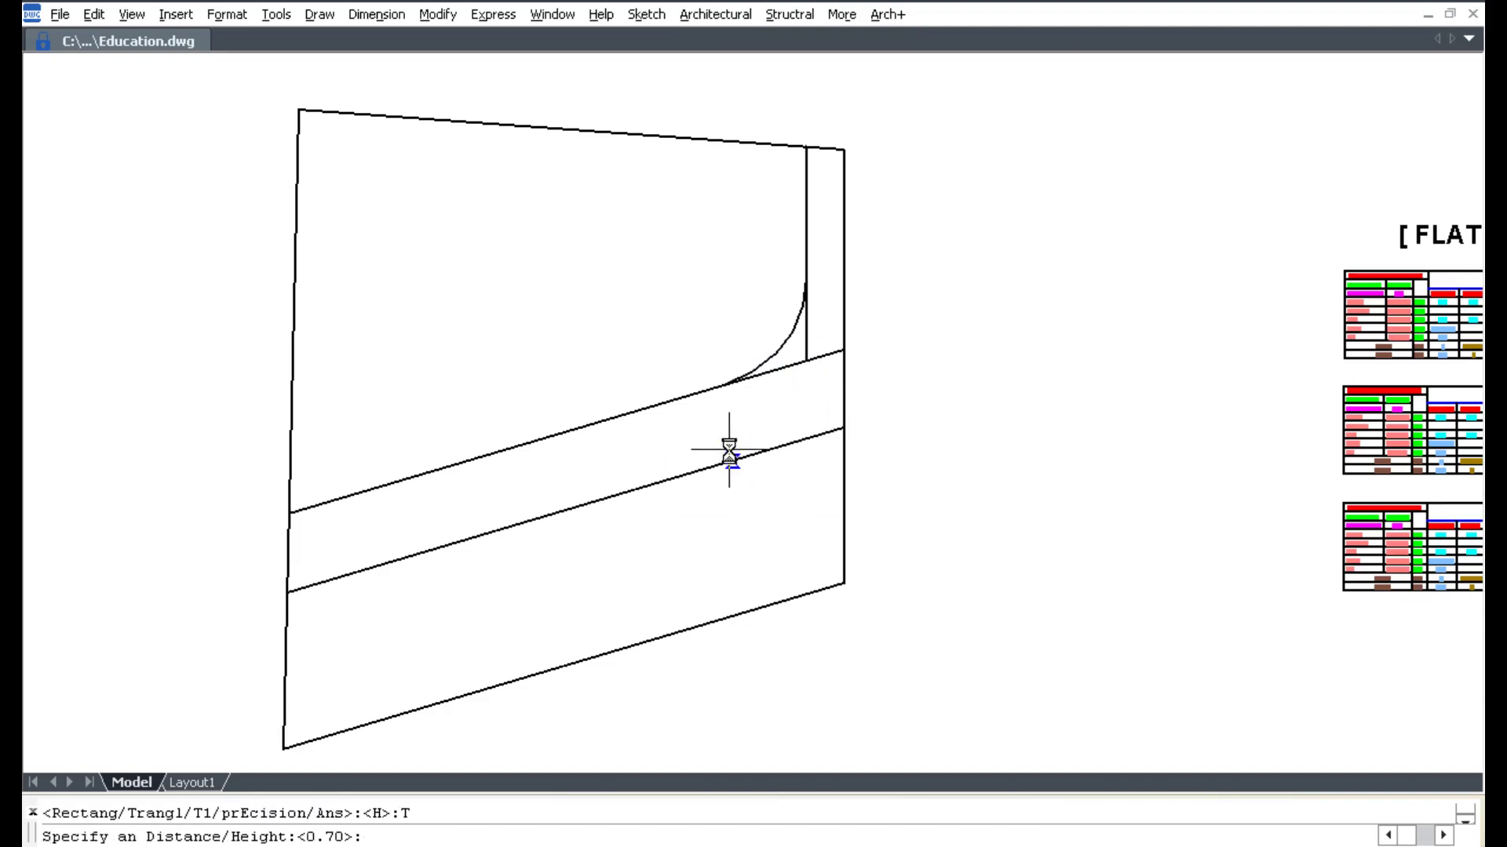
text(1)
key(Return)
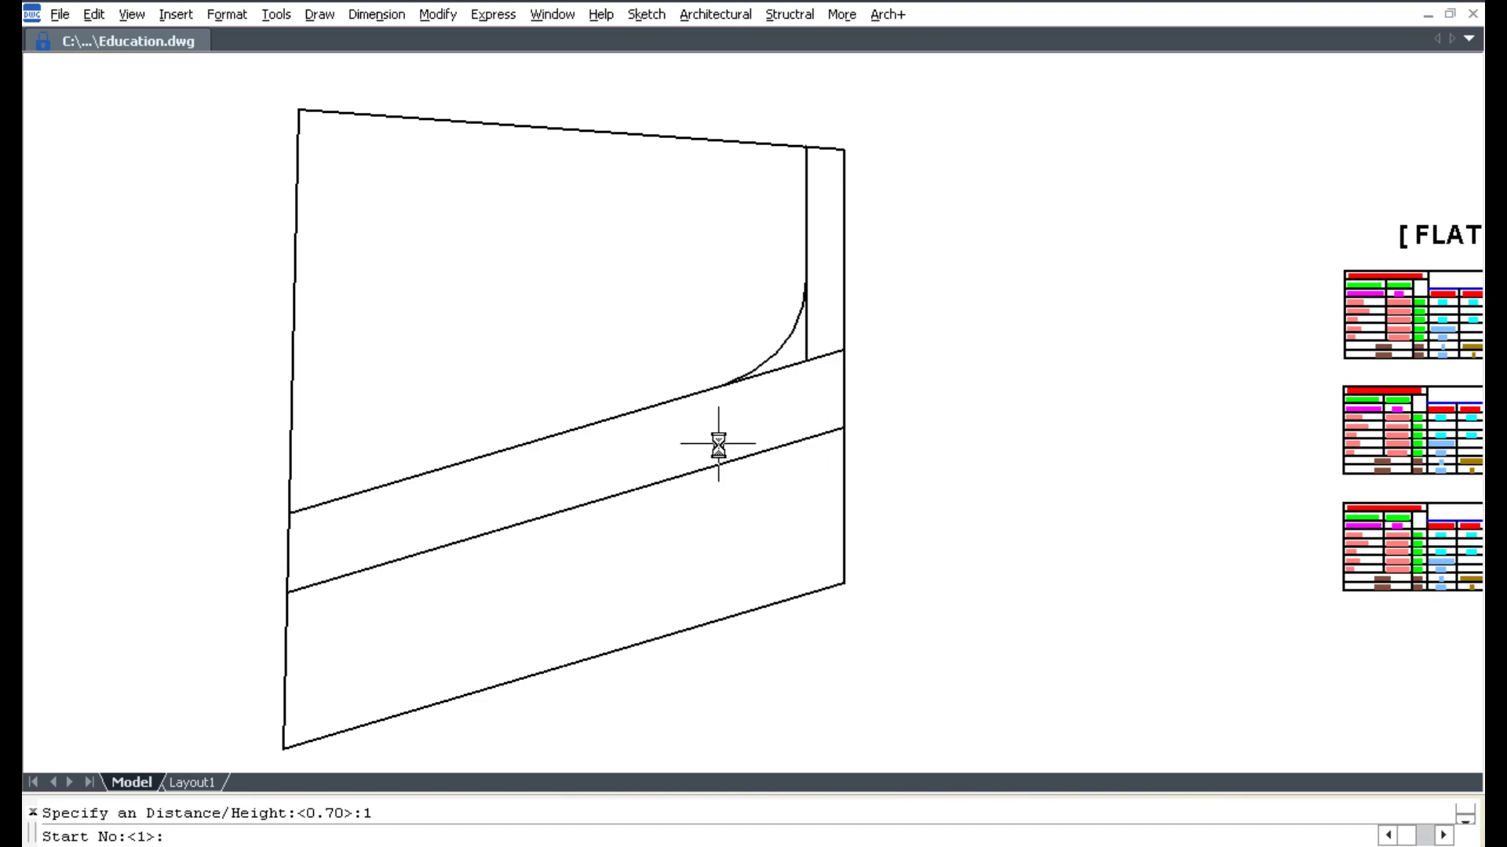
key(Return)
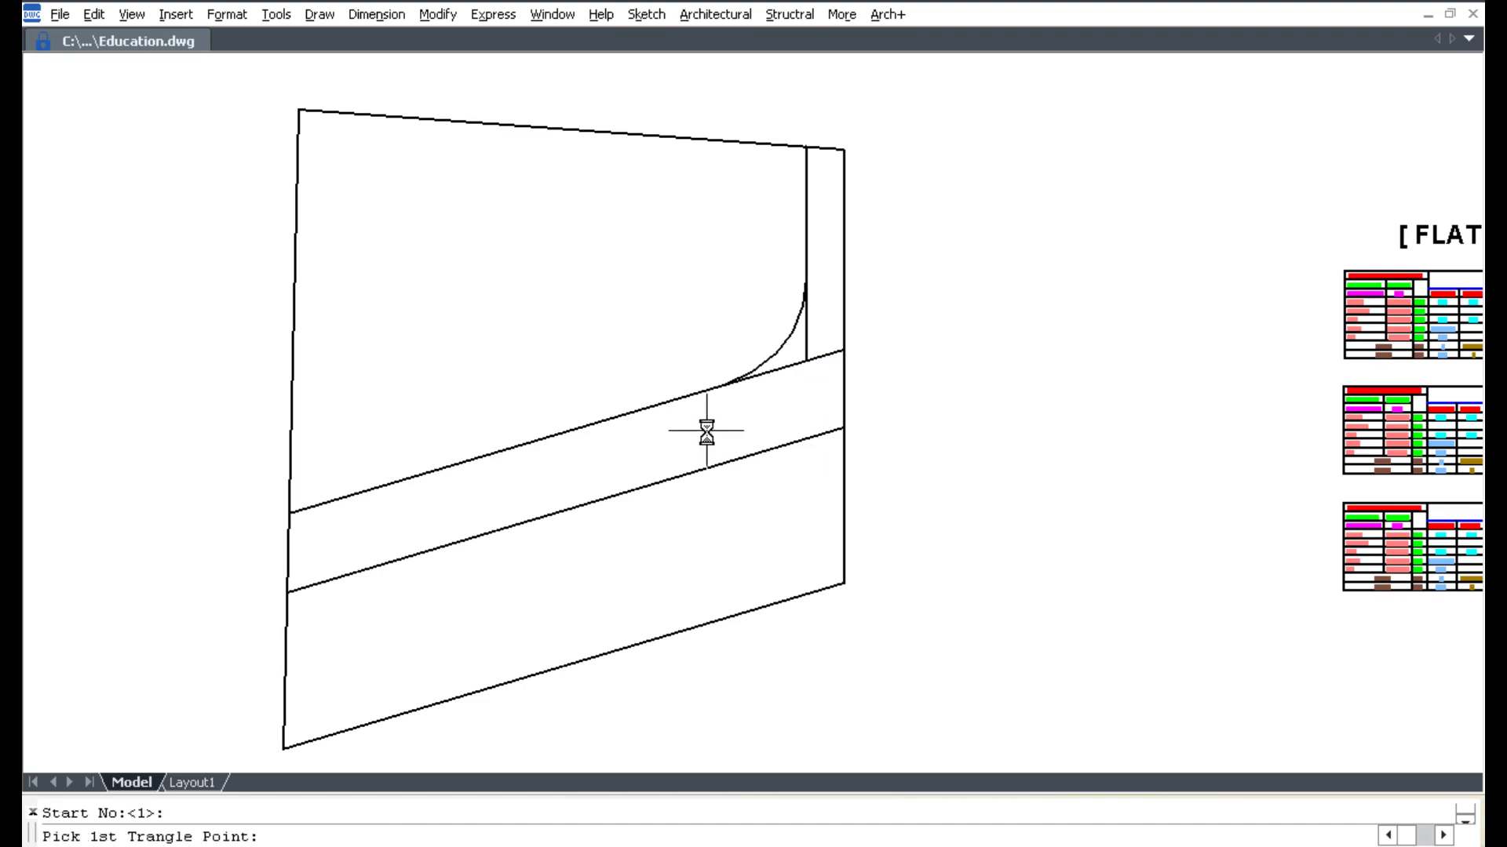
Step: Draw triangles 1 and 2 across the plot from its bottom-left corner
click(283, 747)
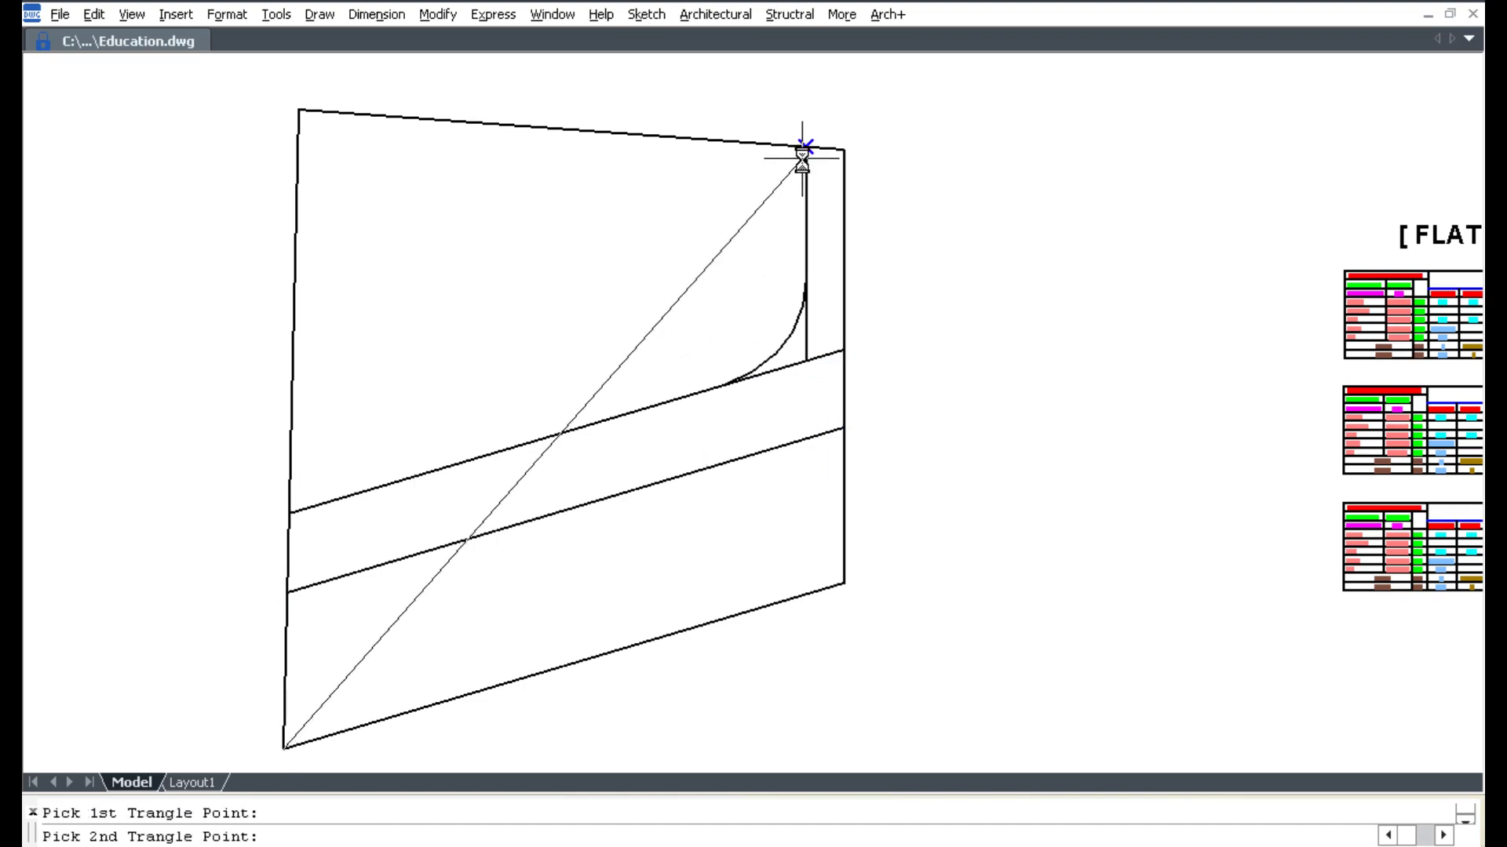
click(806, 147)
click(299, 111)
click(284, 748)
click(842, 149)
click(840, 583)
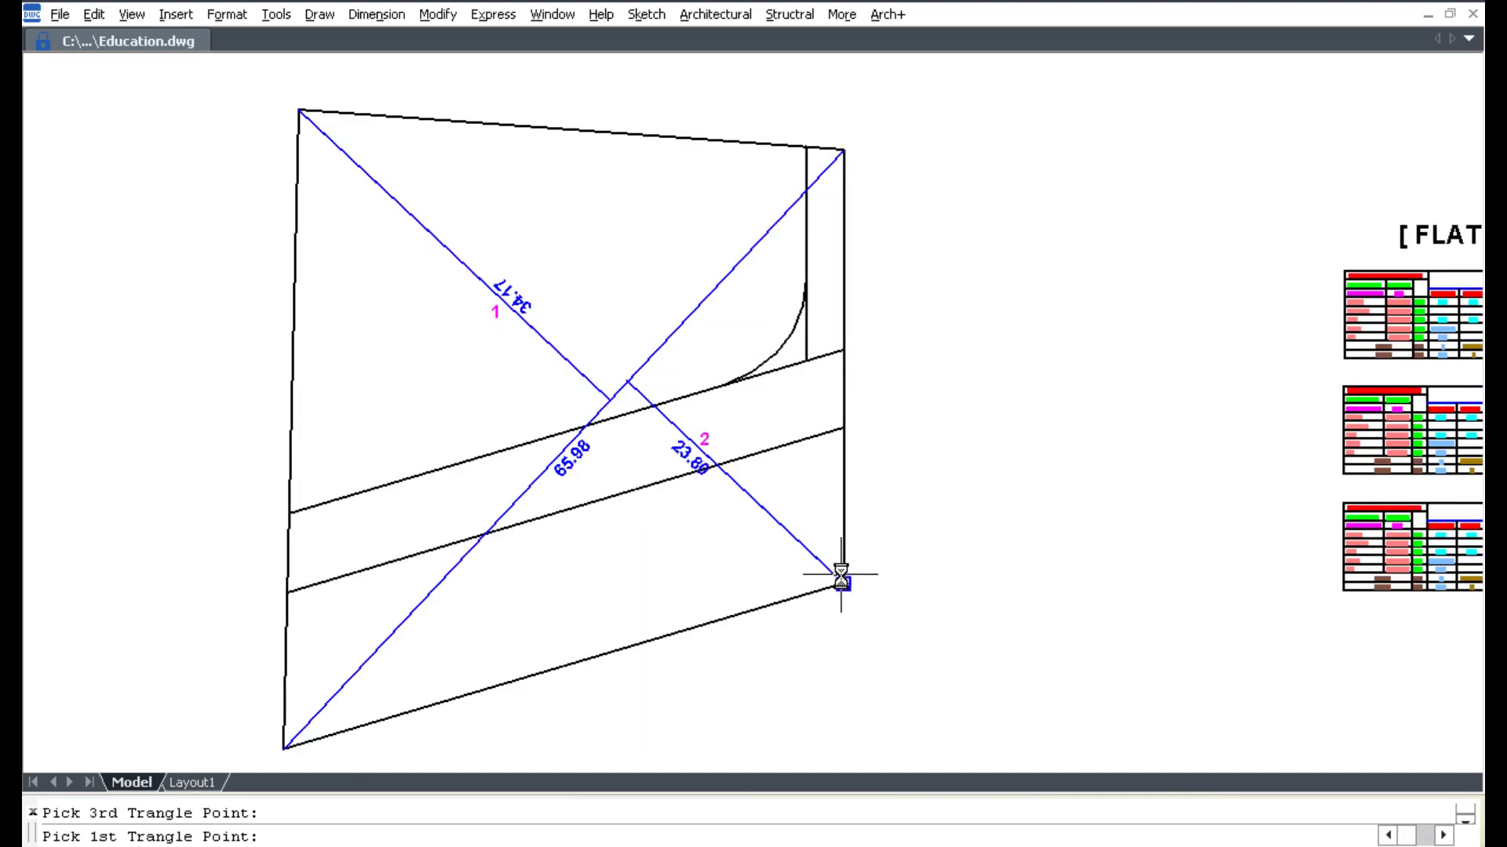
Step: Draw triangles 3 and 4 on the plot's middle band
click(288, 591)
click(843, 350)
click(299, 511)
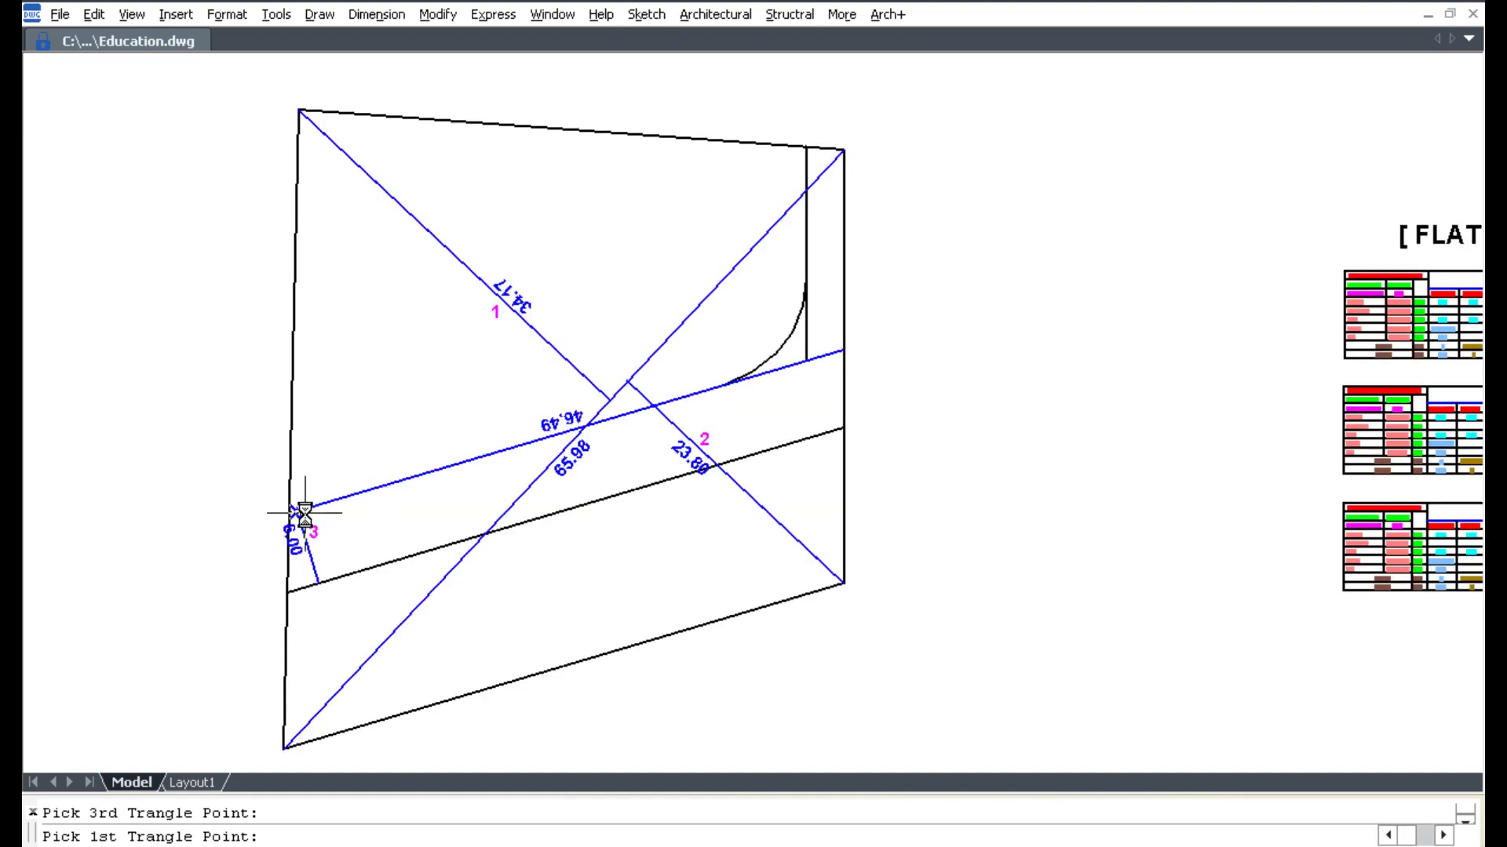
click(287, 591)
click(844, 350)
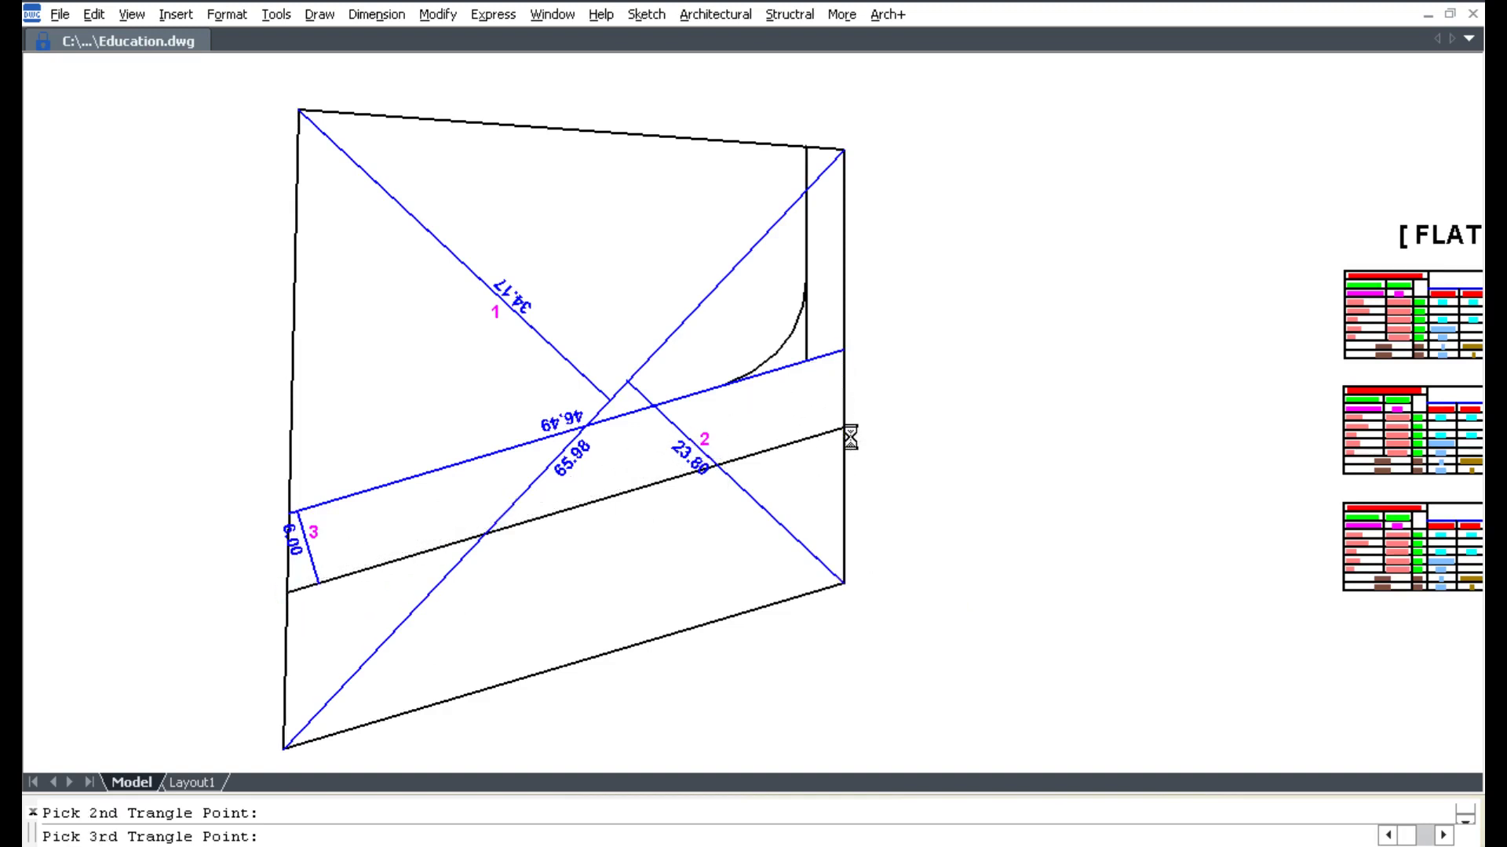
click(846, 431)
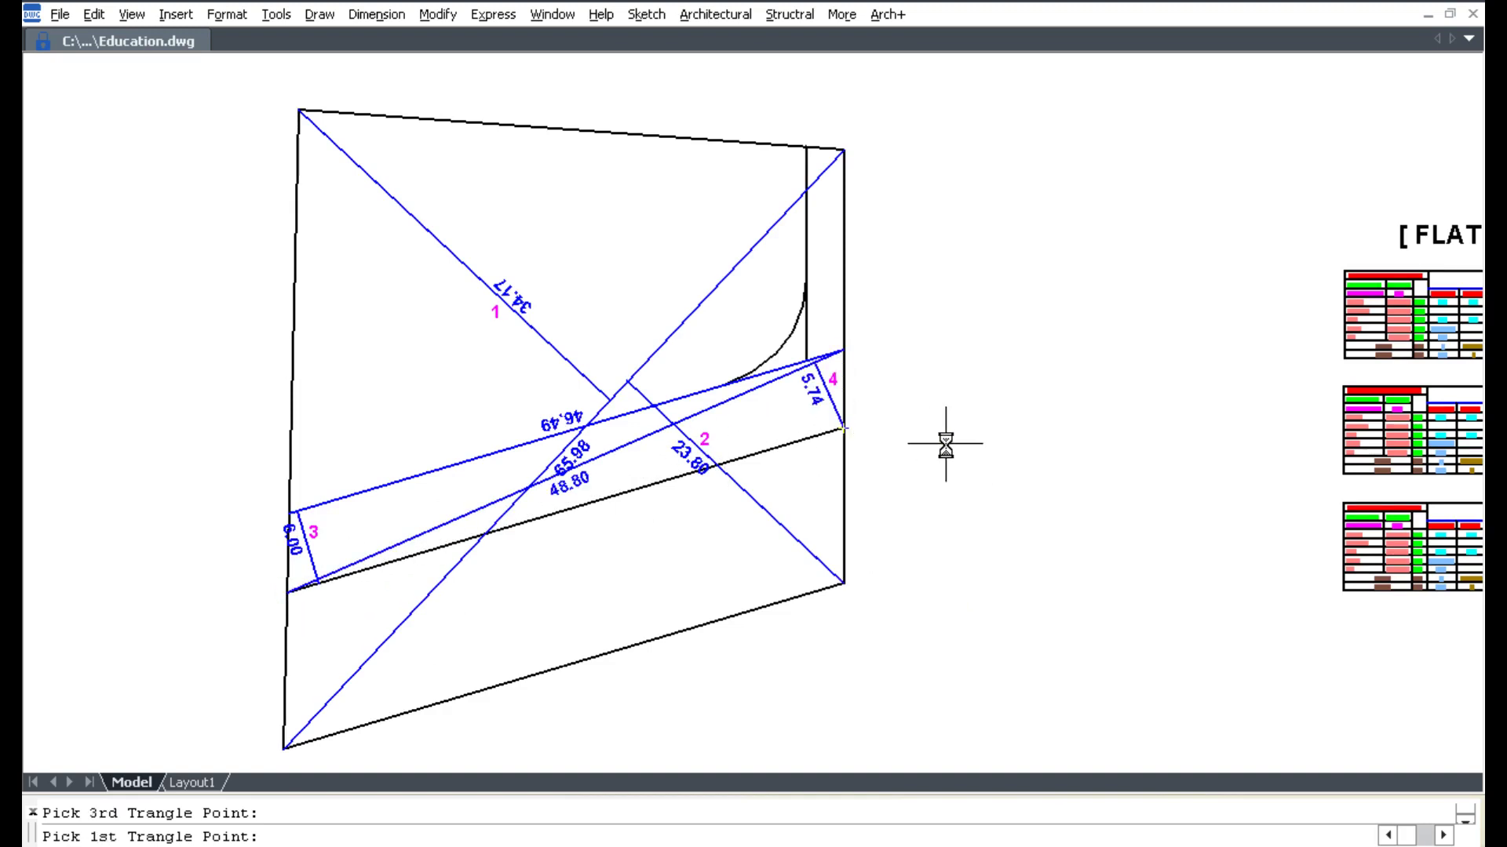
Step: Rerun the Building Calculation requesting the answer table in Plot Area Calculations mode (4)
click(716, 13)
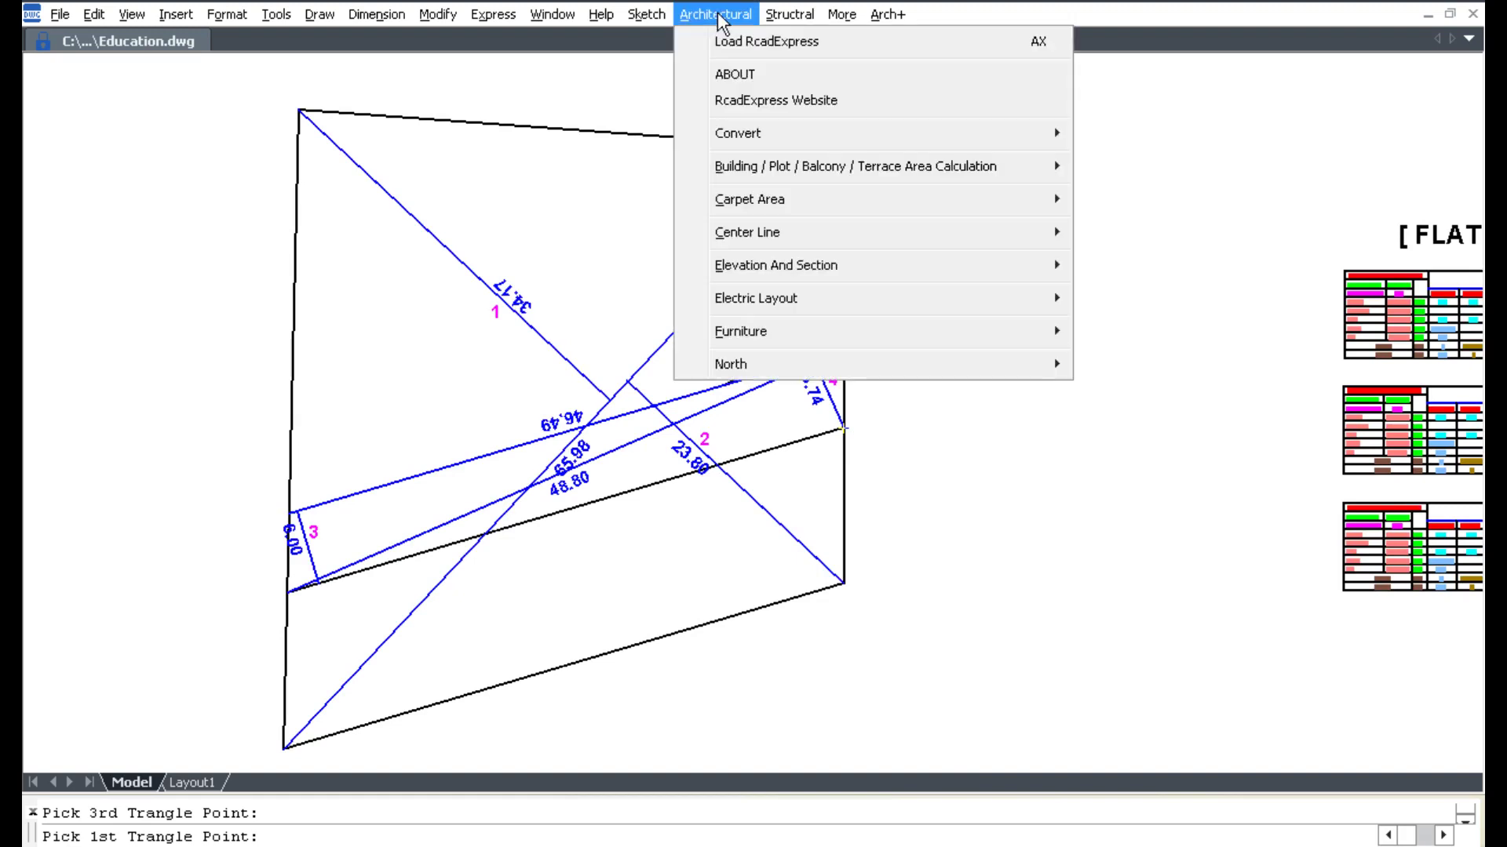
mouse_move(854, 167)
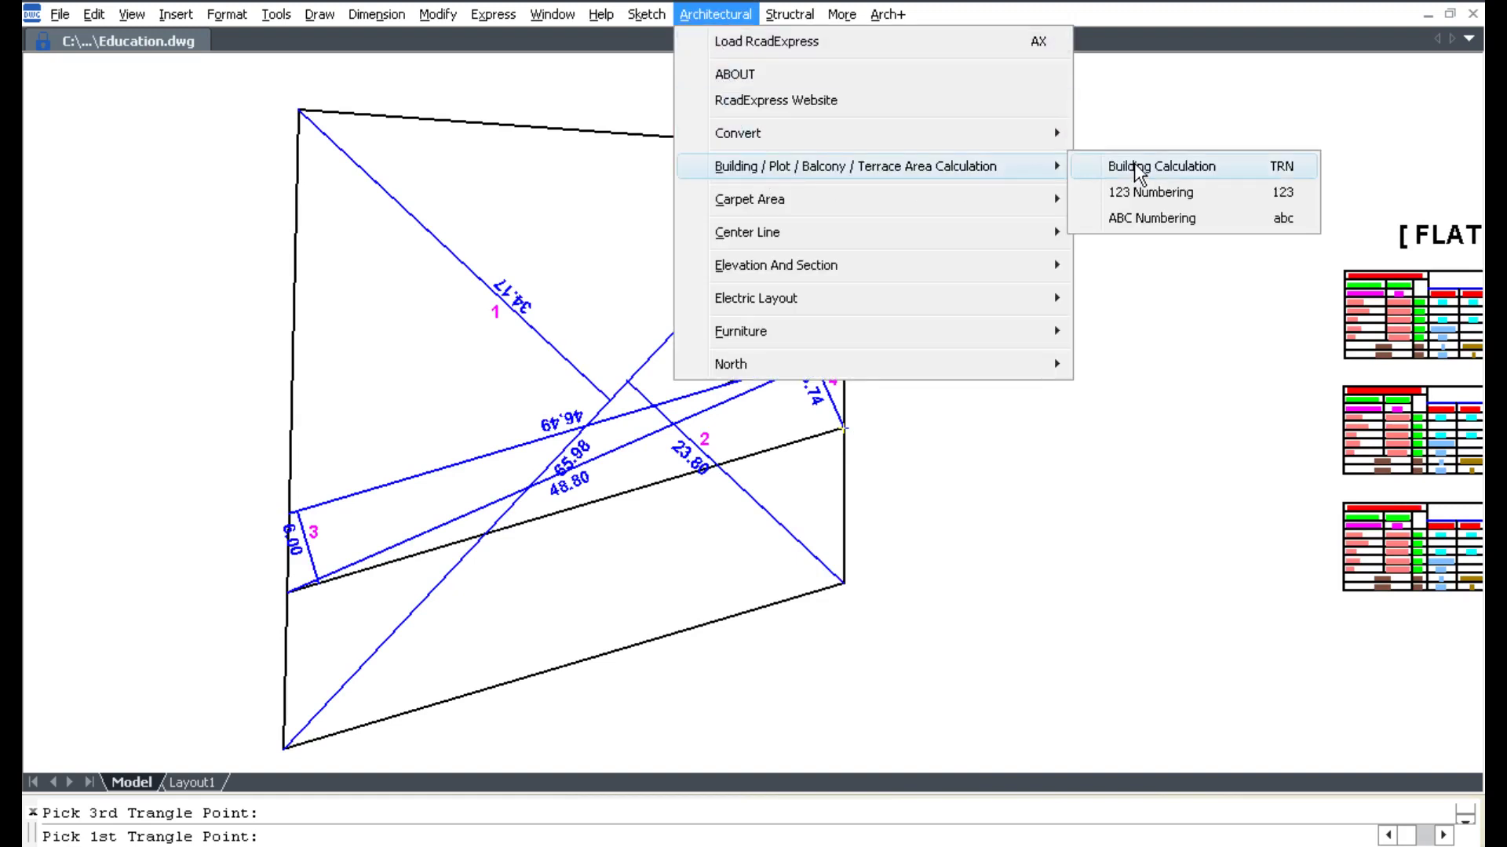
click(1130, 165)
click(778, 484)
text(A)
key(Return)
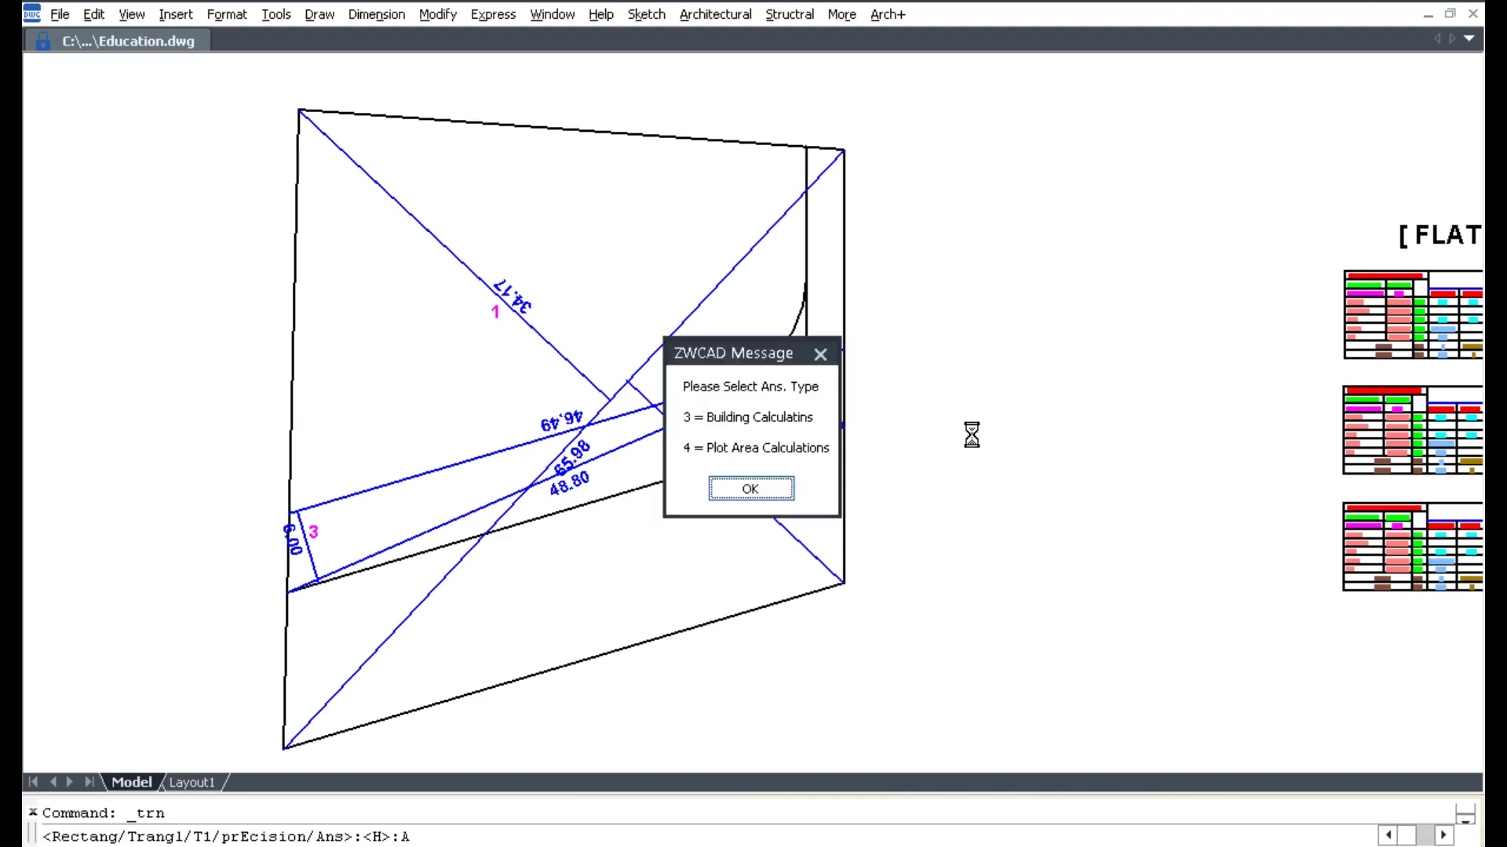
click(780, 488)
text(4)
key(Return)
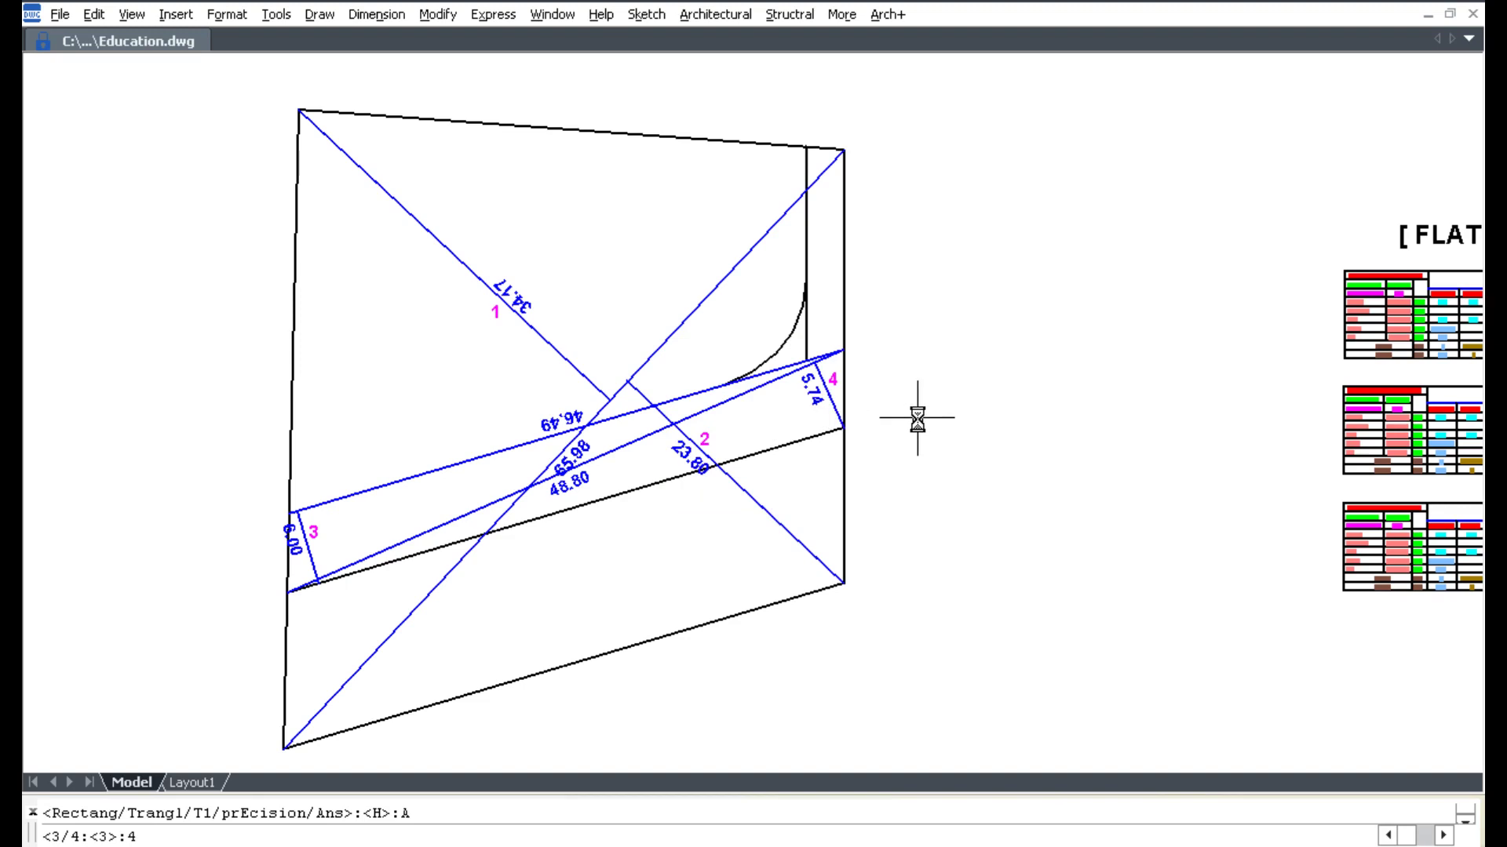
Step: Add triangles 1 and 2, deduct triangles 4 and 3, placing a 1632.90 sq m plot table
click(553, 267)
click(455, 335)
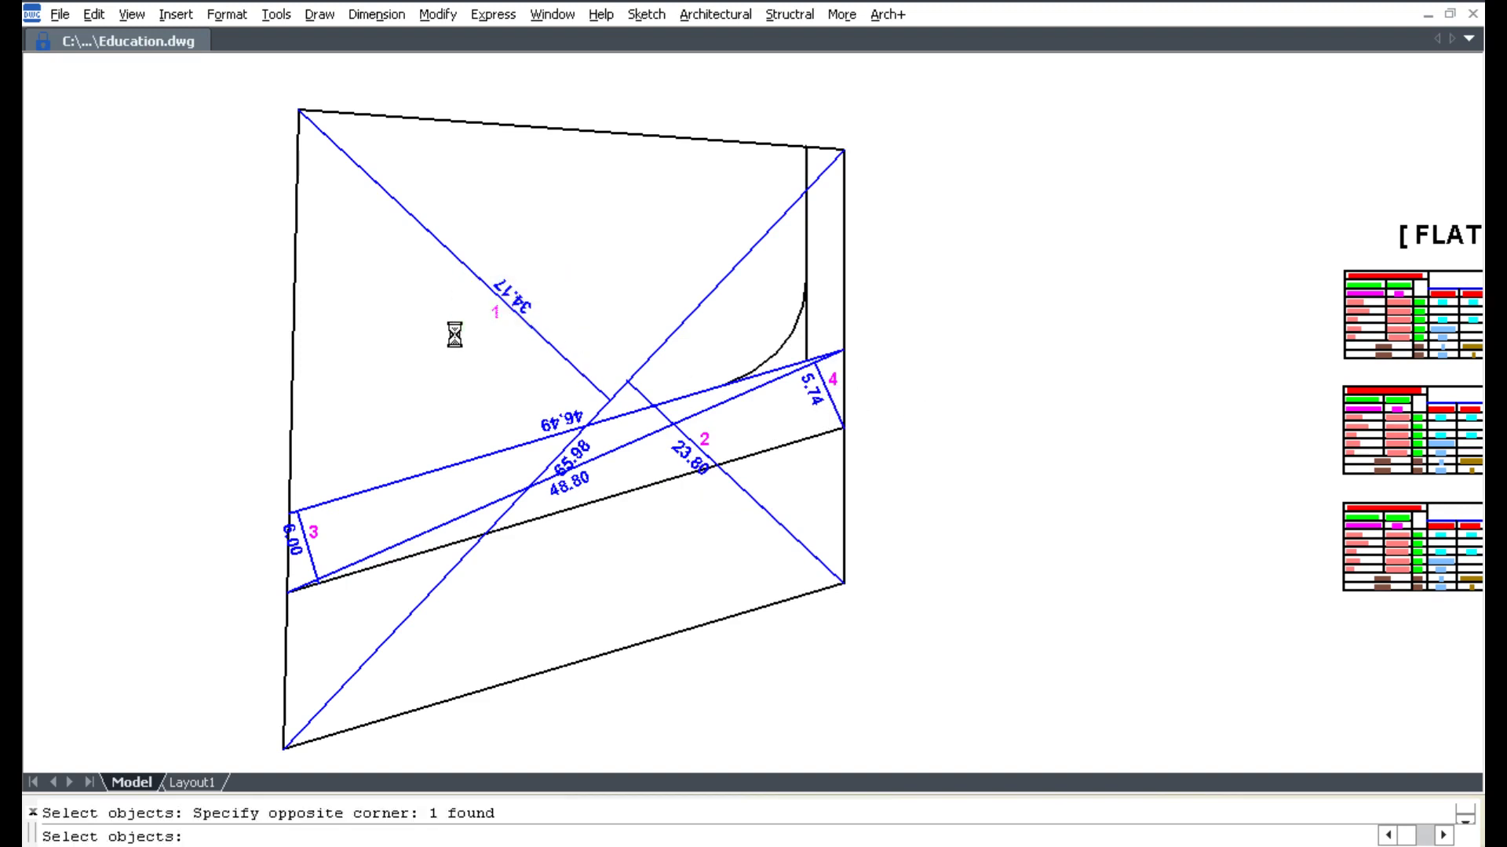
click(710, 442)
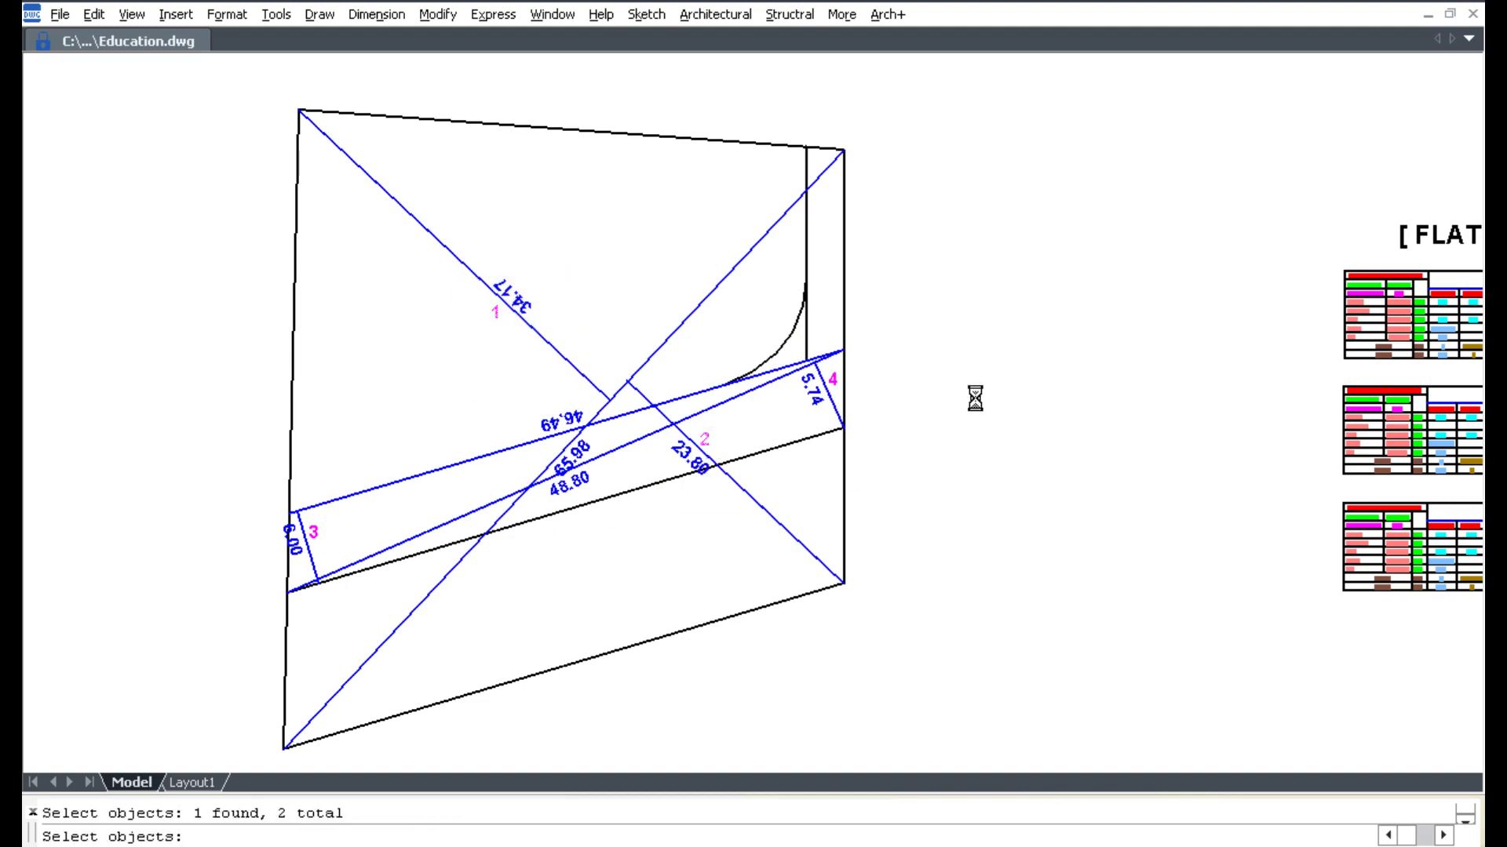
key(Return)
click(934, 236)
drag(846, 374, 820, 389)
drag(345, 518, 283, 557)
key(Return)
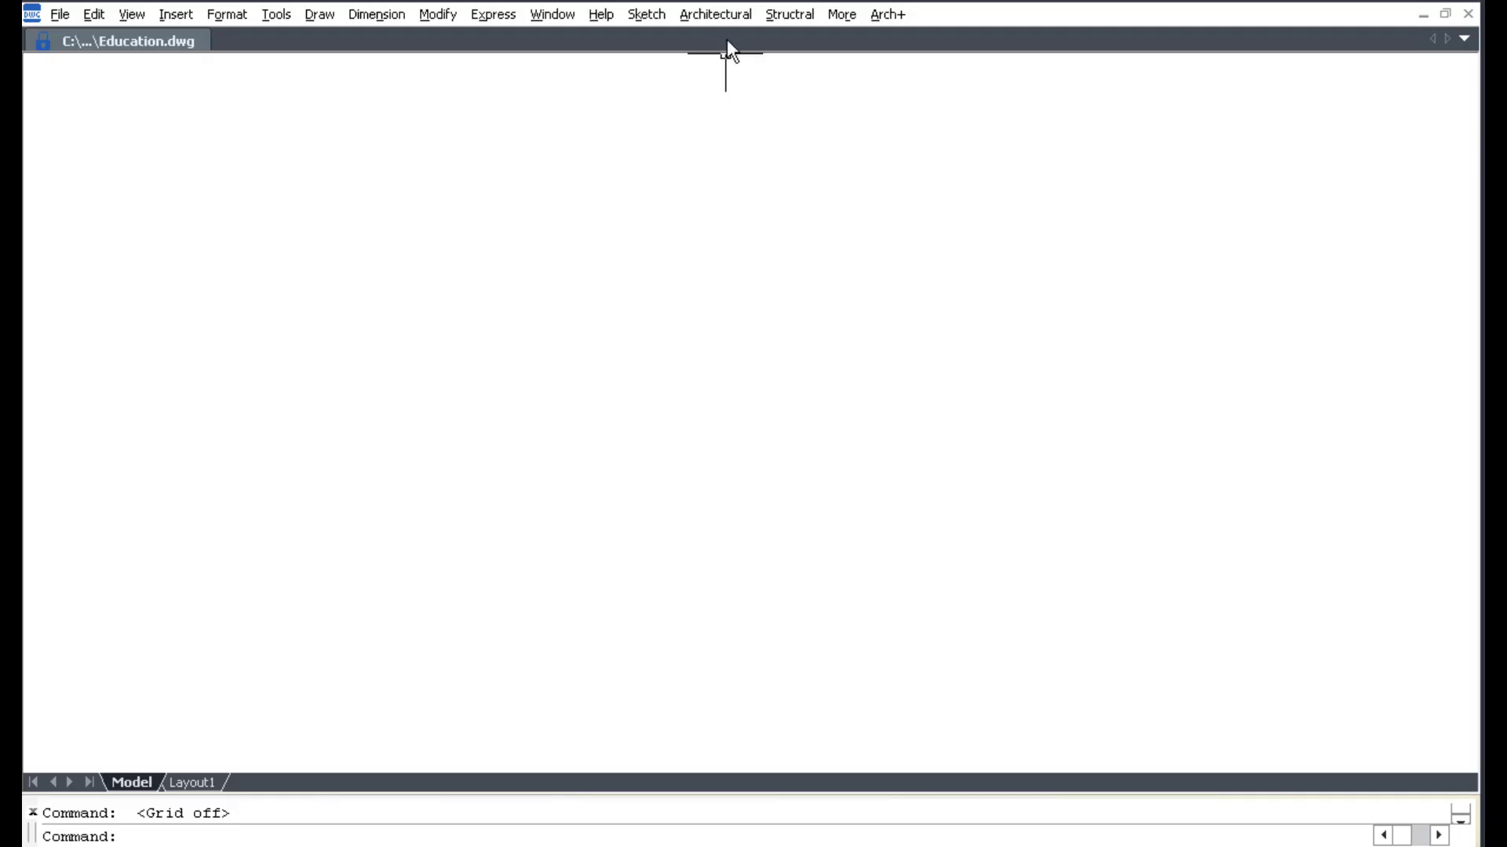
Step: Place circled numbers 1–6 in a top row and 7–9 in a row below
click(727, 17)
mouse_move(855, 167)
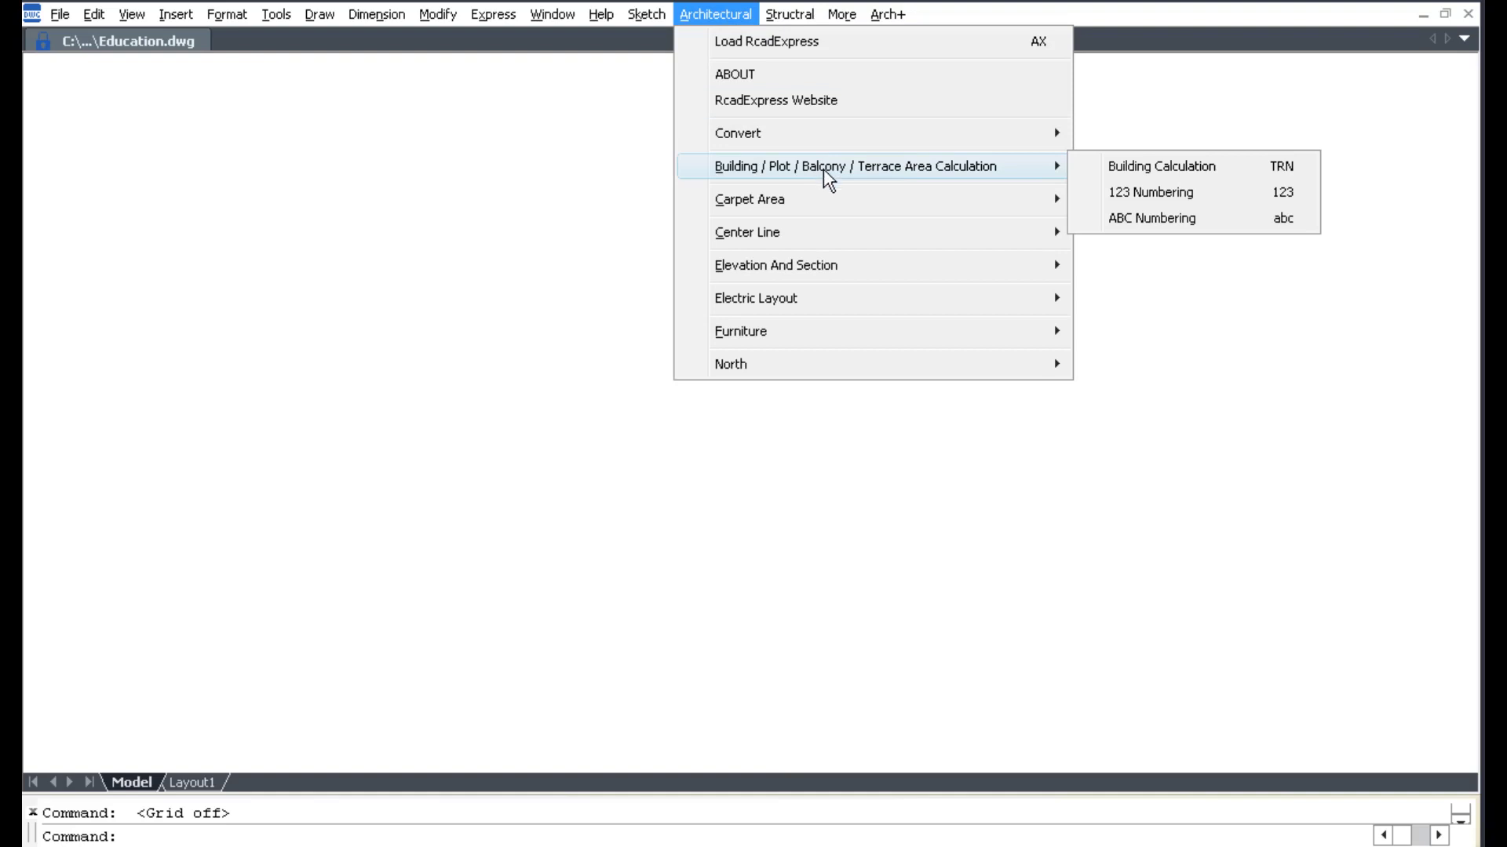
click(1238, 206)
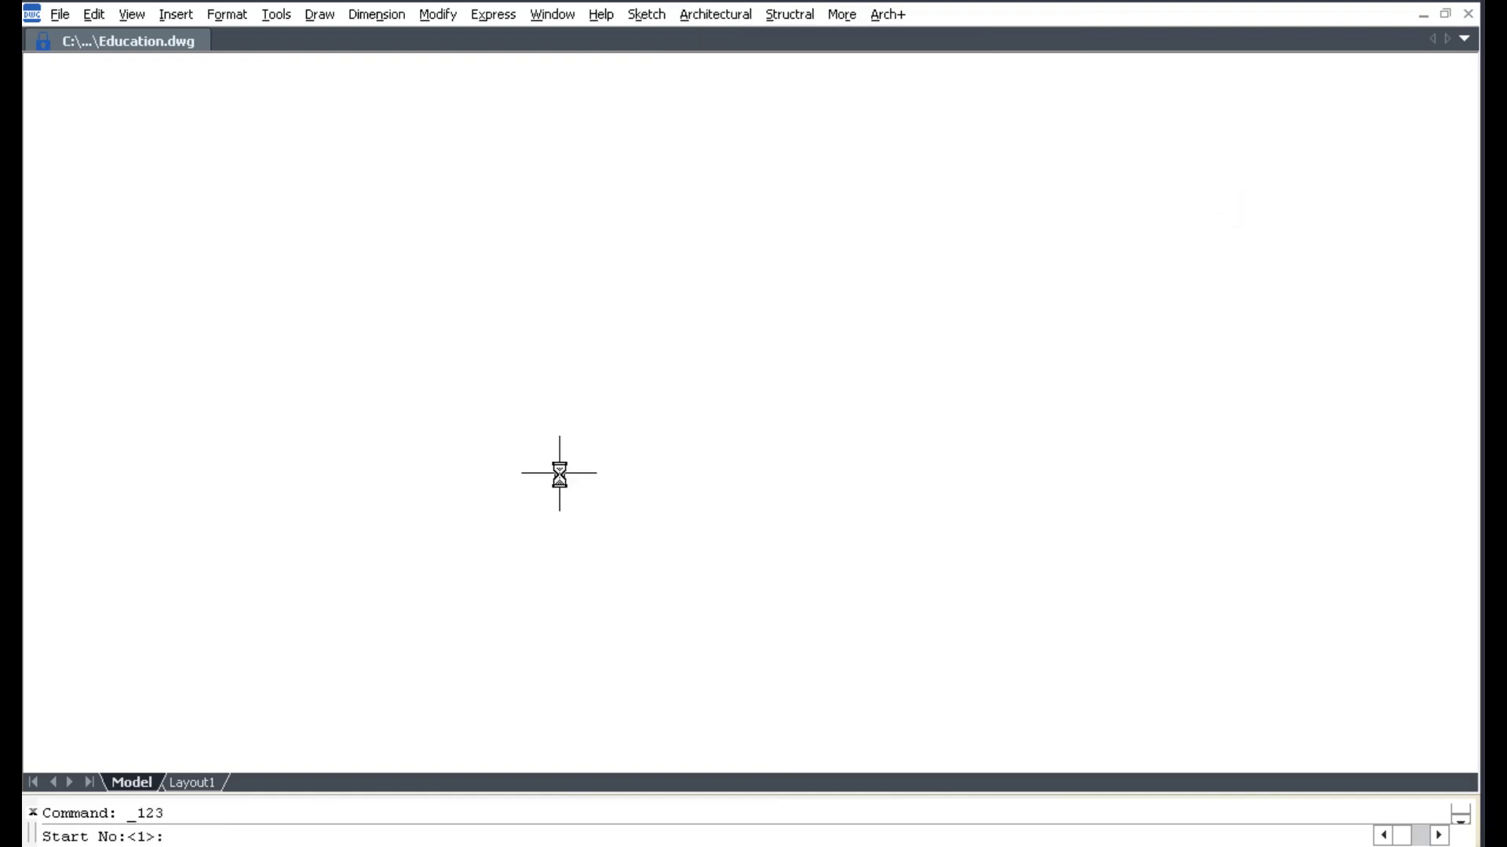
key(Return)
key(Return)
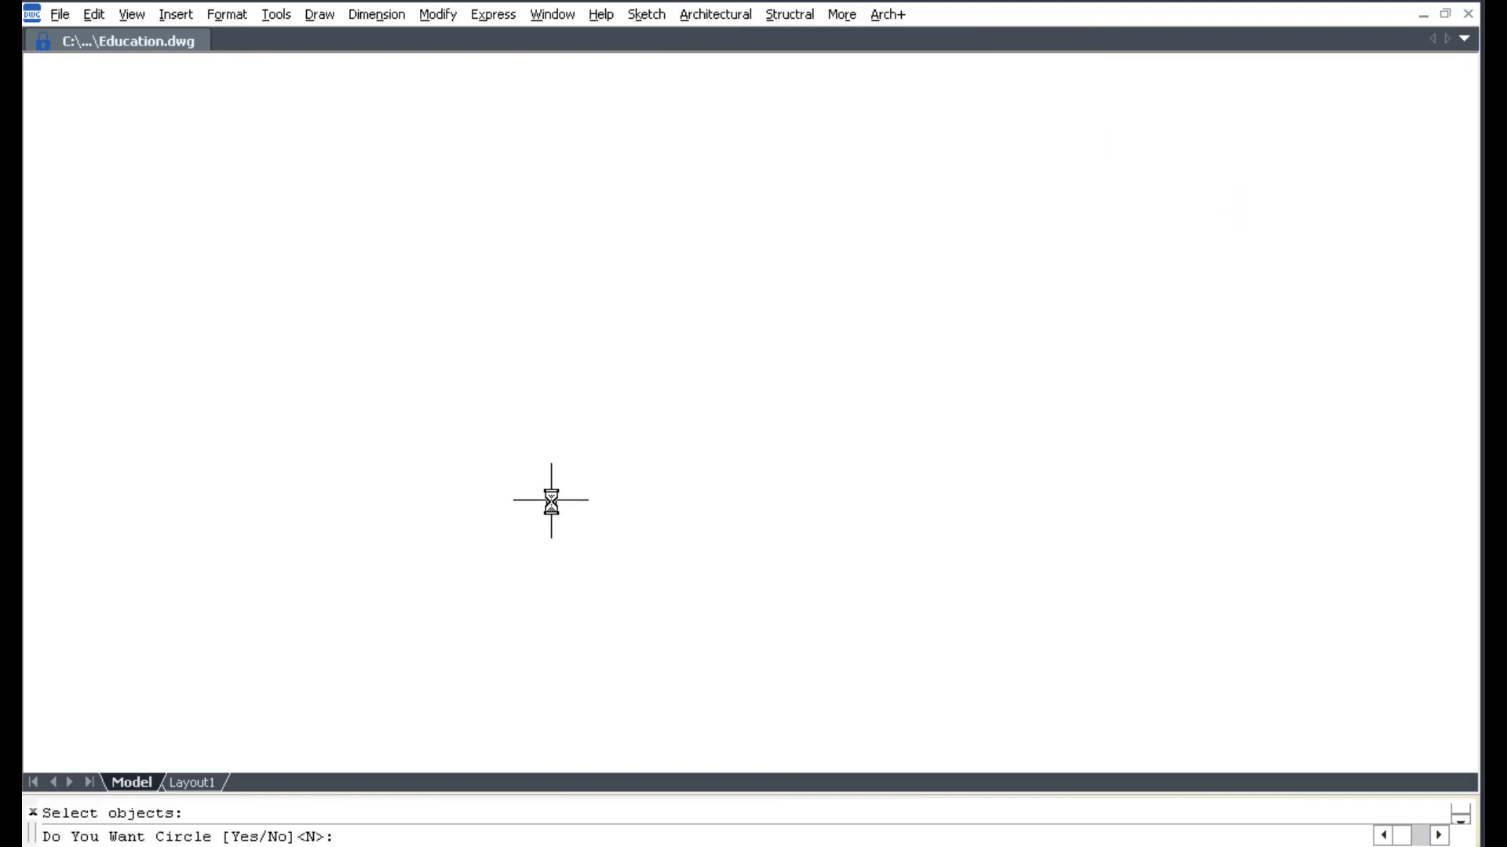
text(Y)
key(Return)
key(Return)
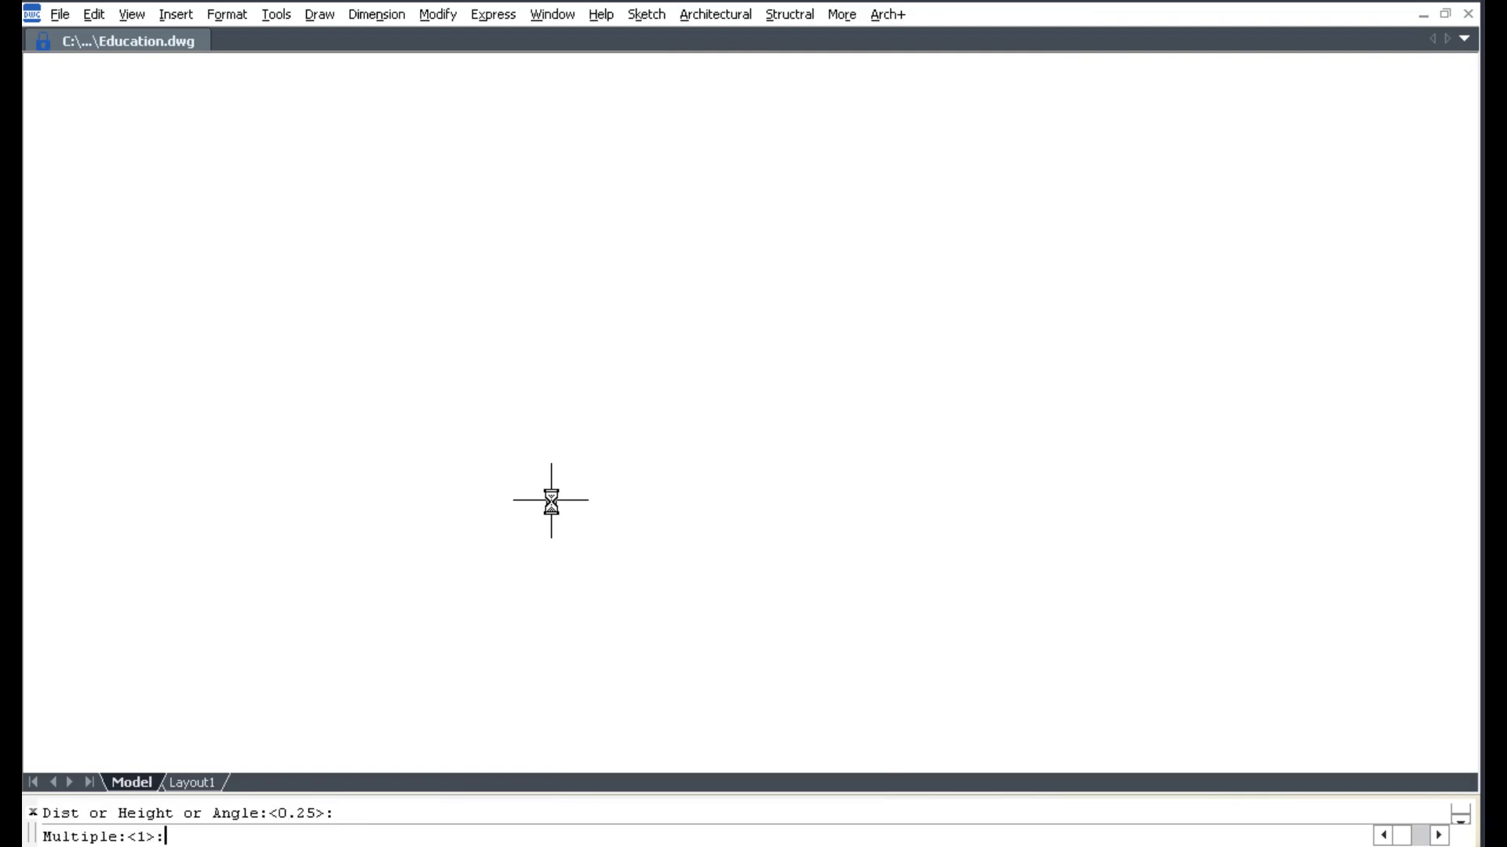
key(Return)
click(467, 403)
click(556, 407)
click(699, 402)
click(806, 394)
click(944, 390)
click(1078, 380)
click(475, 528)
click(669, 531)
click(861, 532)
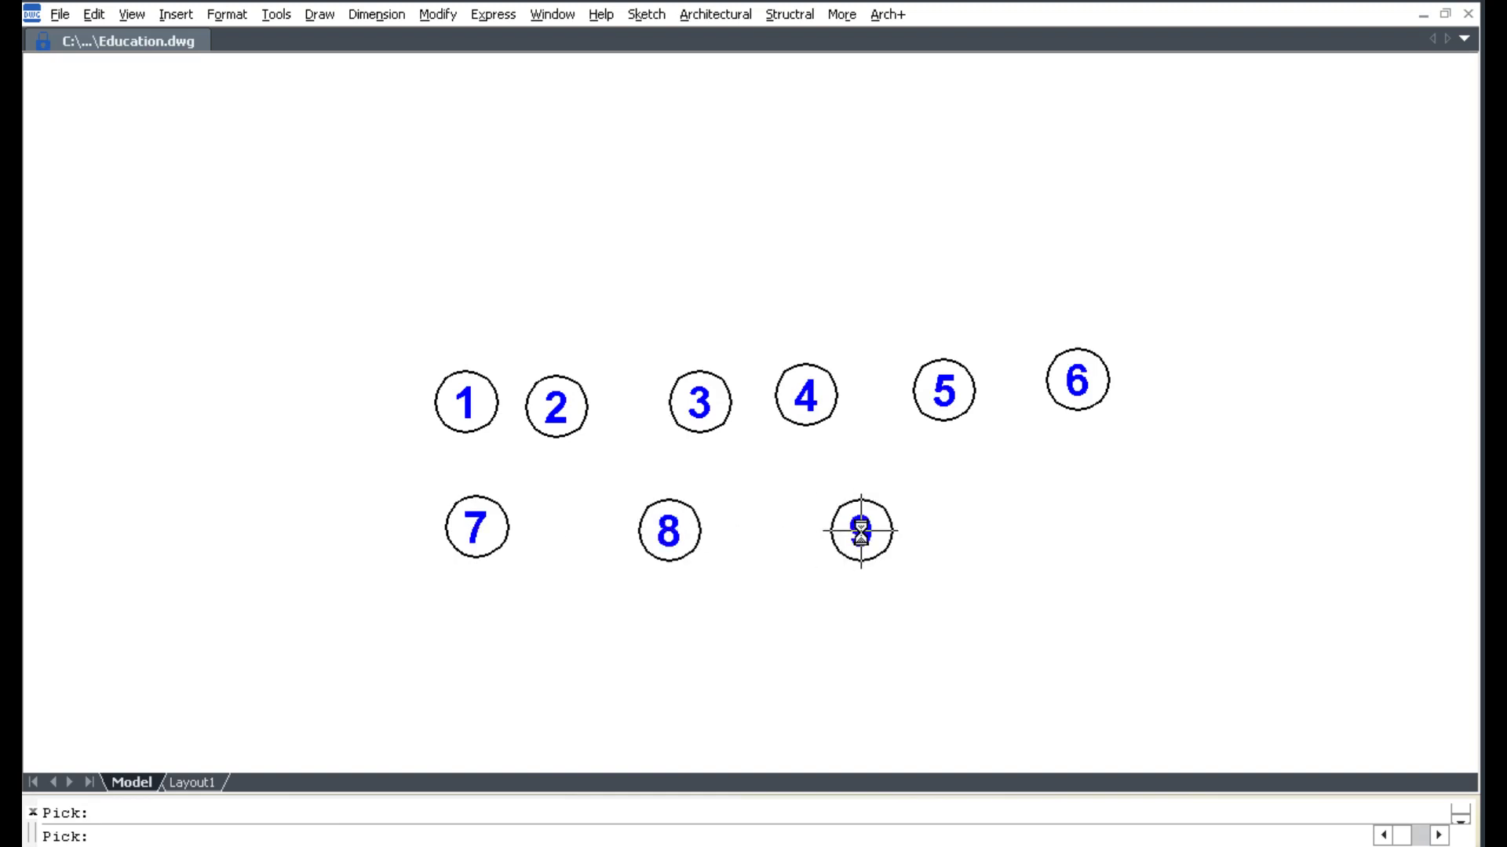
Step: Place letters A to F in a row beneath the numbered circles with ABC Numbering
click(716, 14)
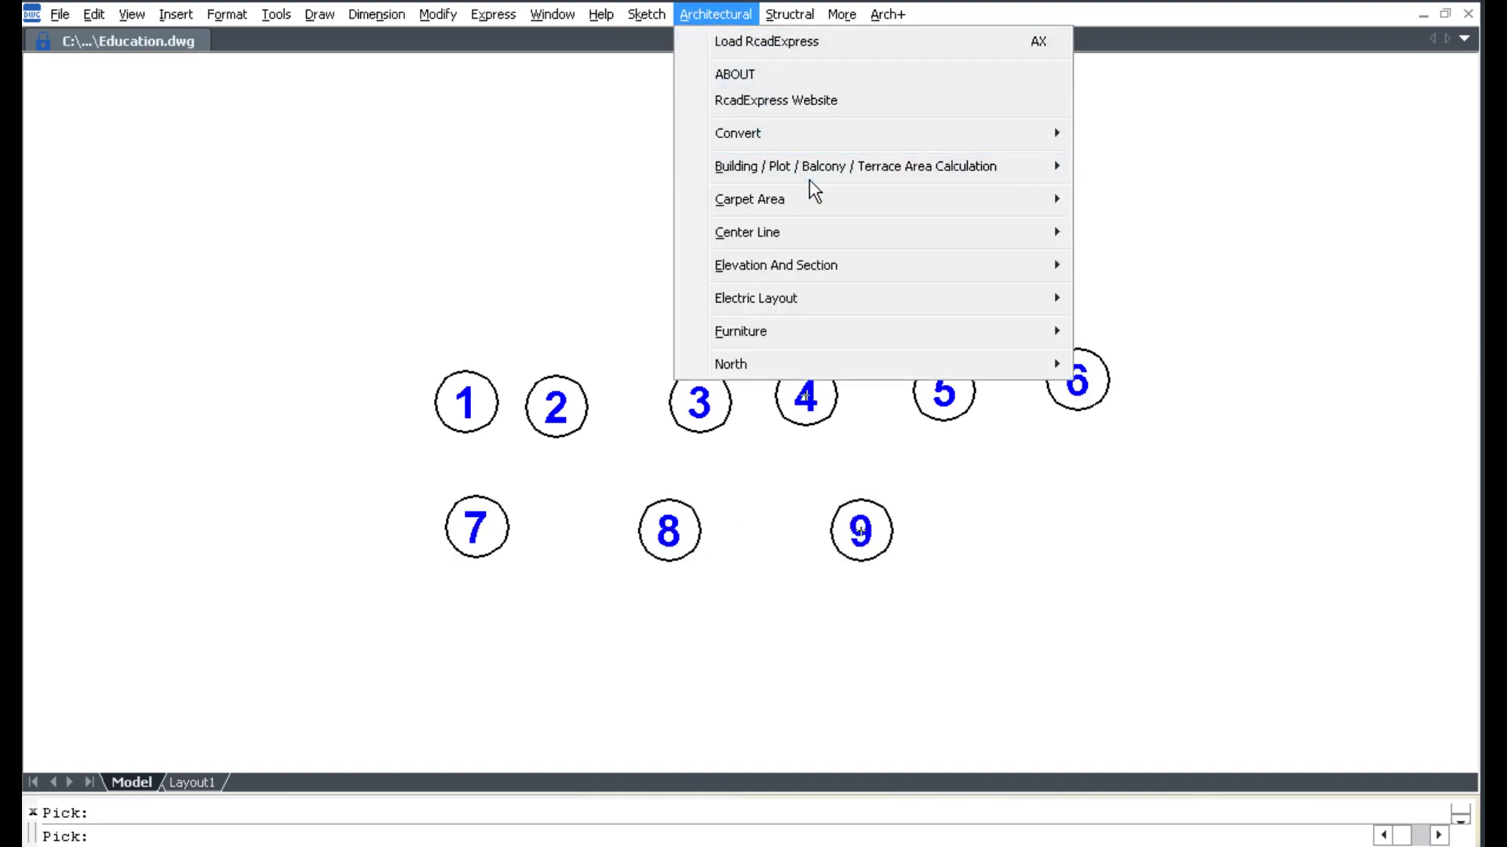
mouse_move(854, 167)
click(1191, 220)
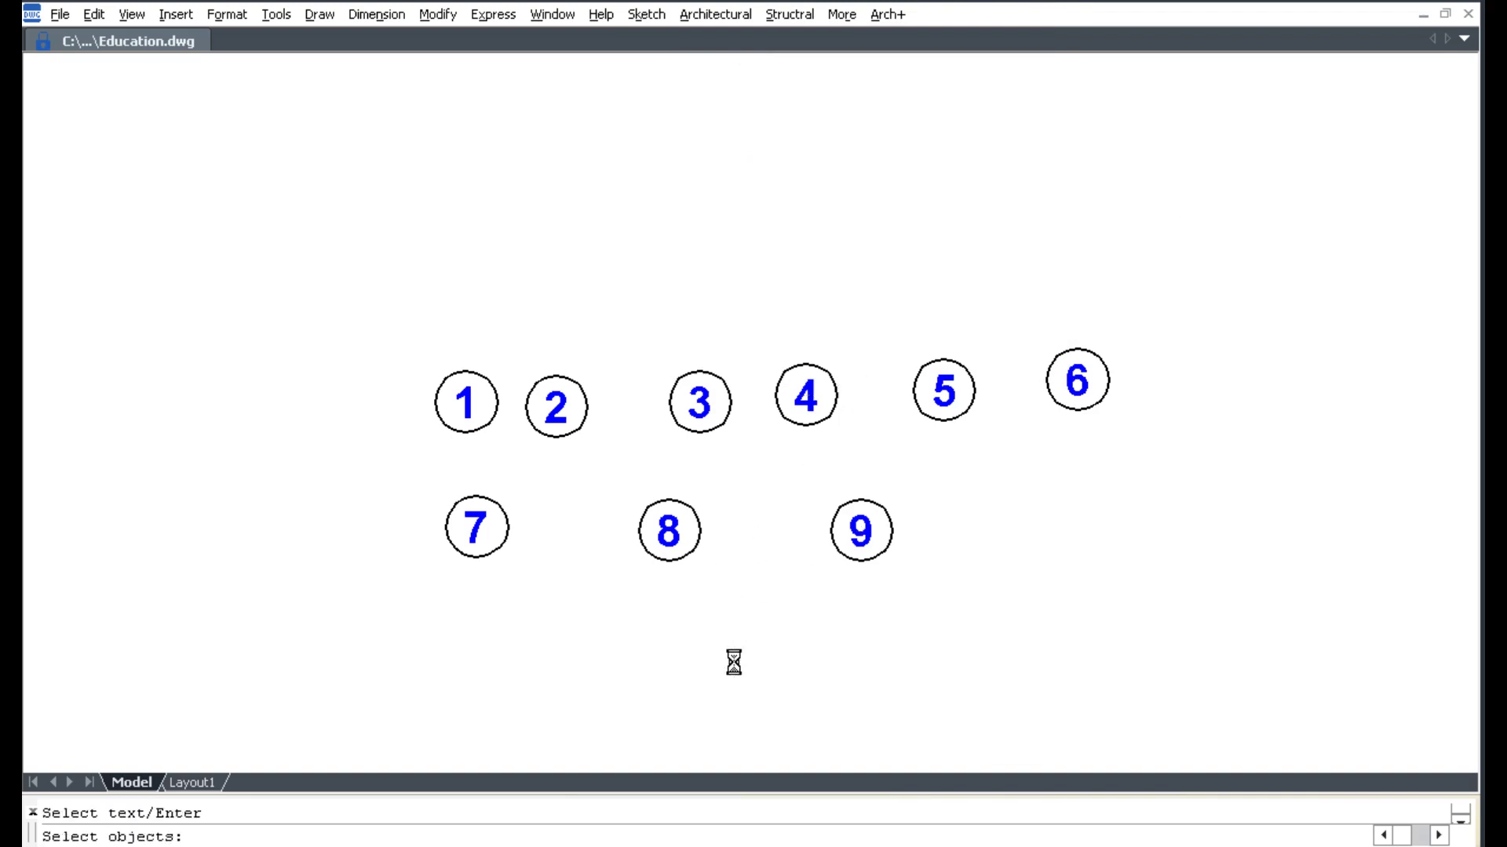
key(Return)
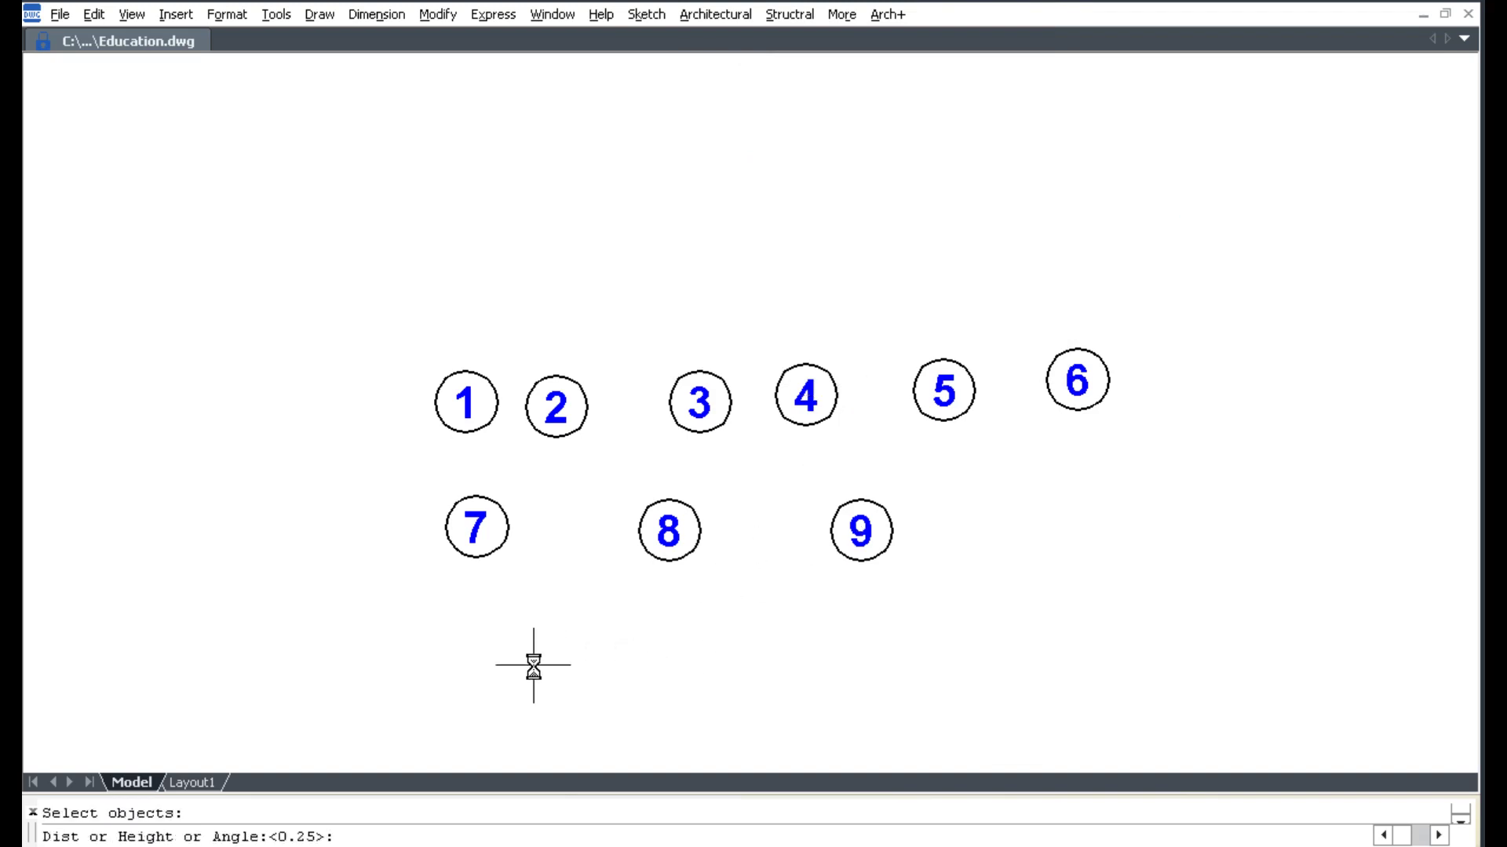
key(Return)
click(445, 691)
click(537, 697)
click(648, 695)
click(785, 695)
click(904, 695)
click(1060, 688)
key(Return)
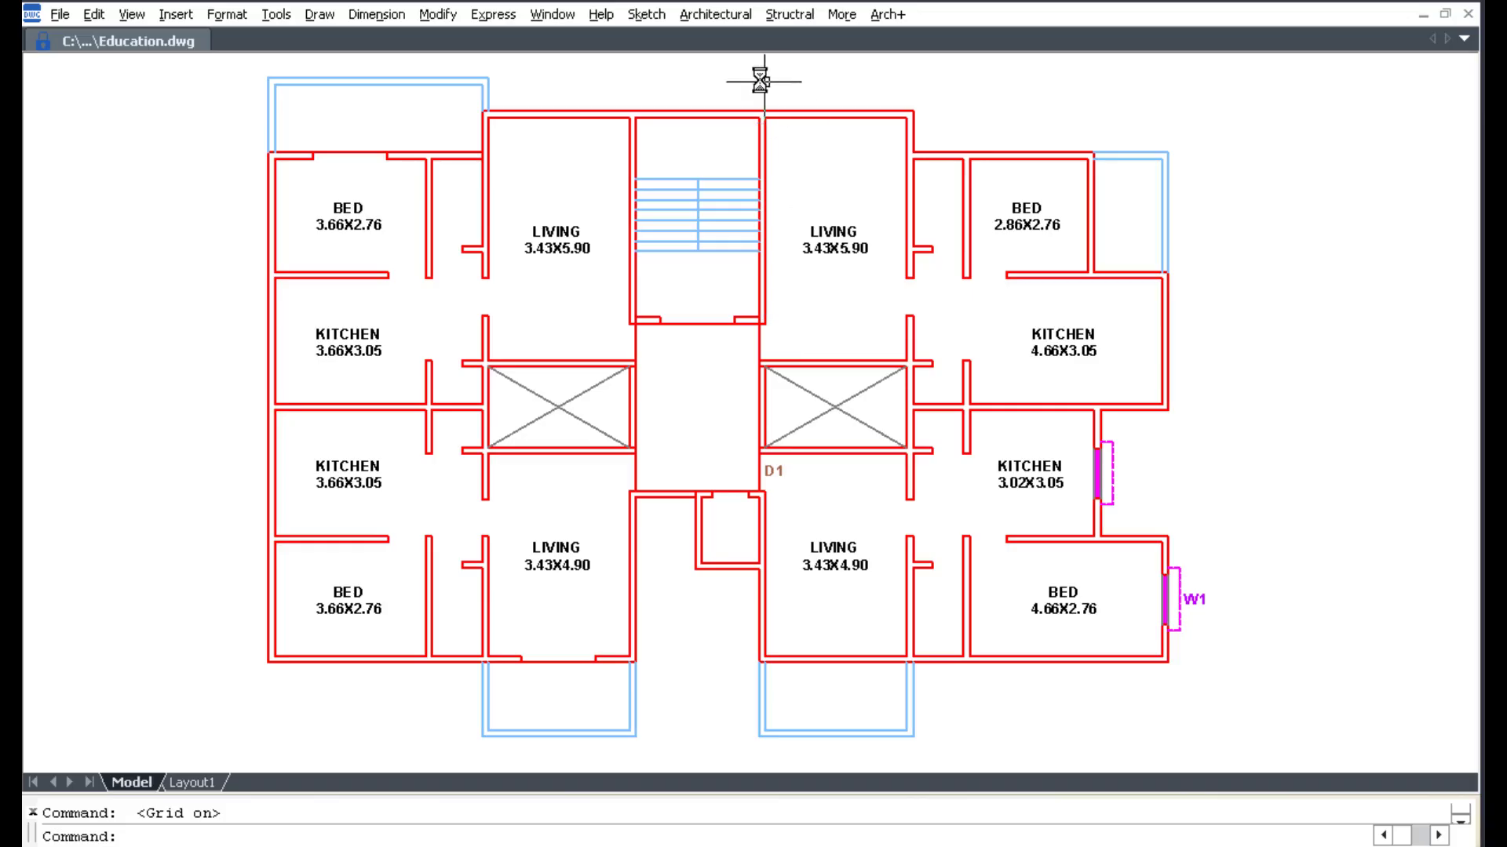
Step: Label the four Living rooms with carpet areas 49.63, 50.21, 46.74 and 46.20 using ARA
click(706, 17)
mouse_move(750, 200)
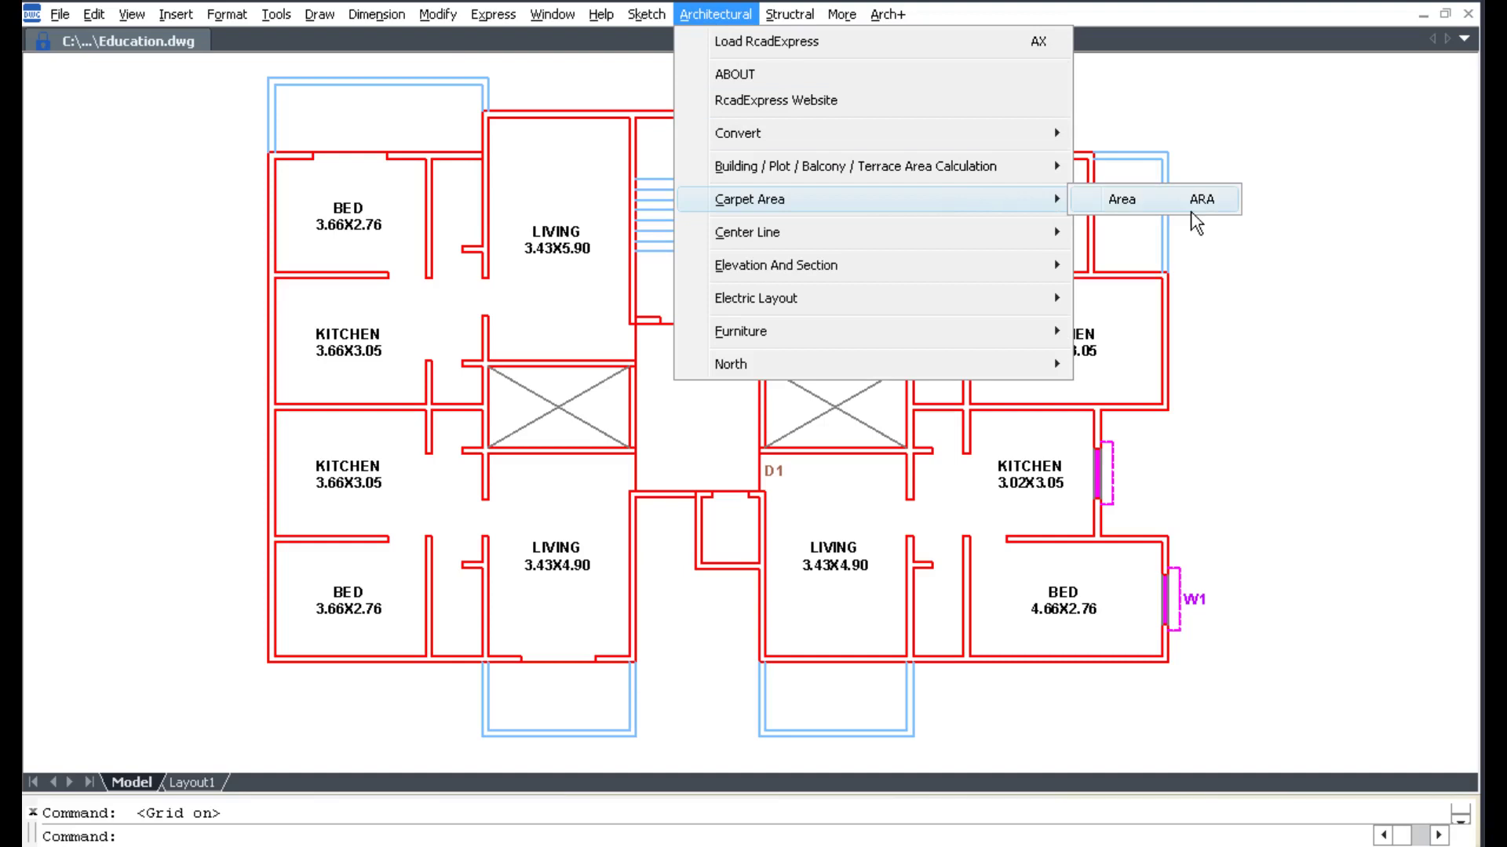
click(1186, 206)
click(762, 456)
text(.5)
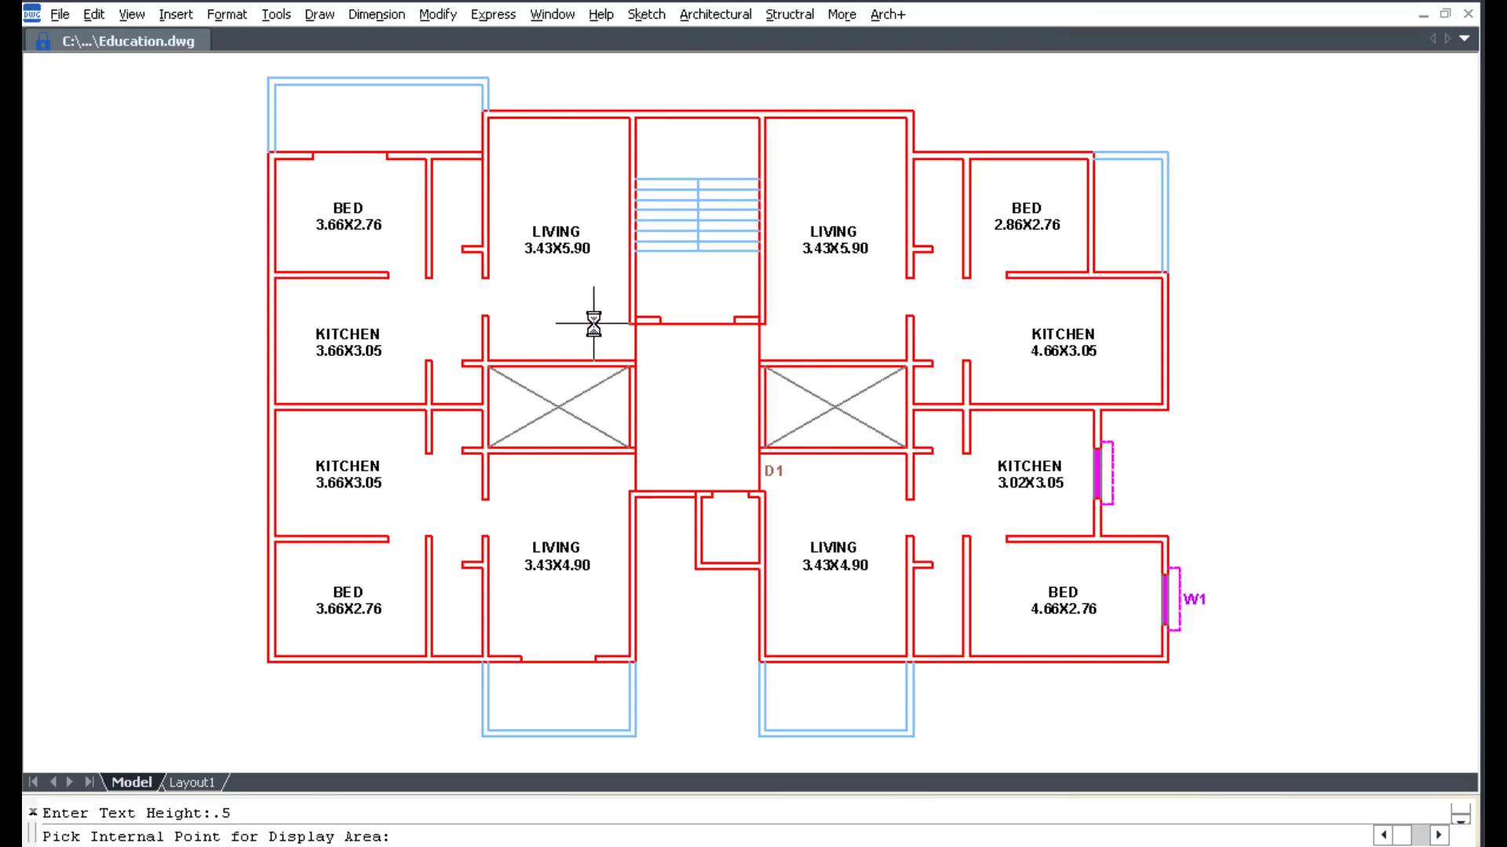
click(554, 299)
click(835, 316)
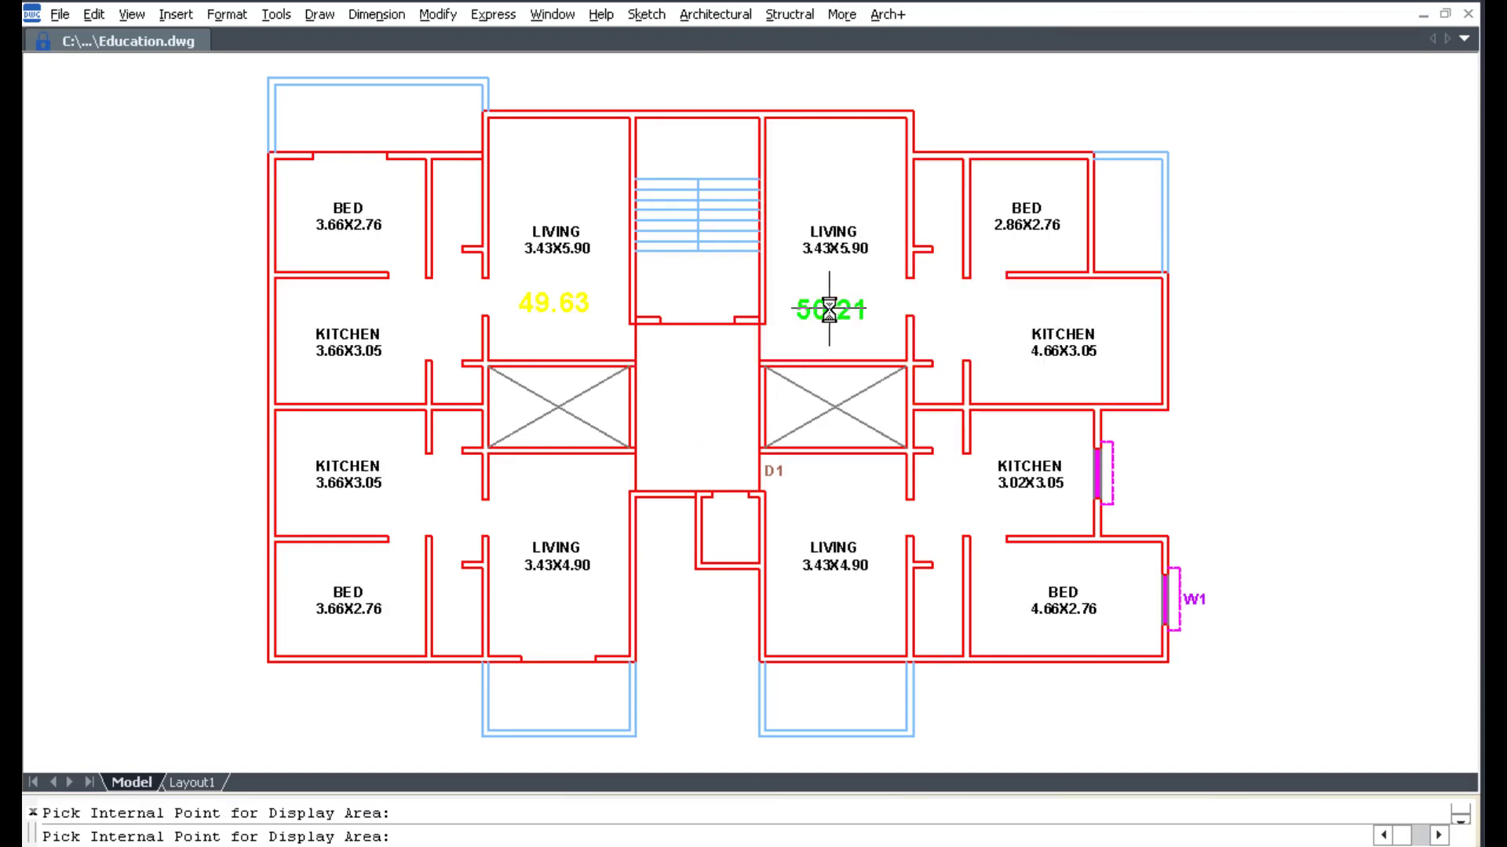
click(834, 501)
click(554, 503)
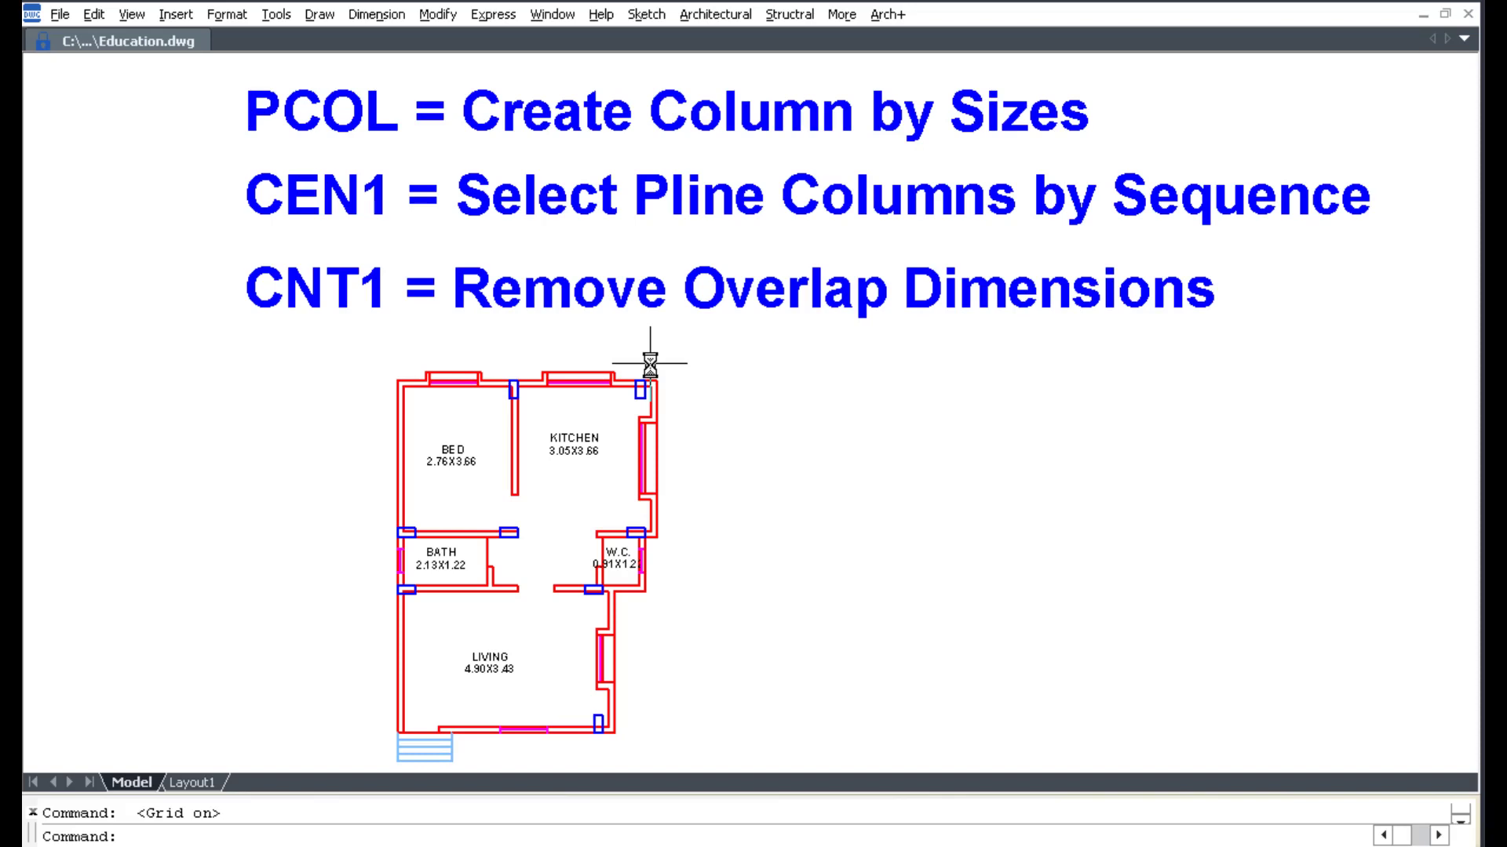
Step: Zoom to the 1BHK plan and add pline columns at the living room and bedroom outer corners
text(z)
key(Return)
click(378, 358)
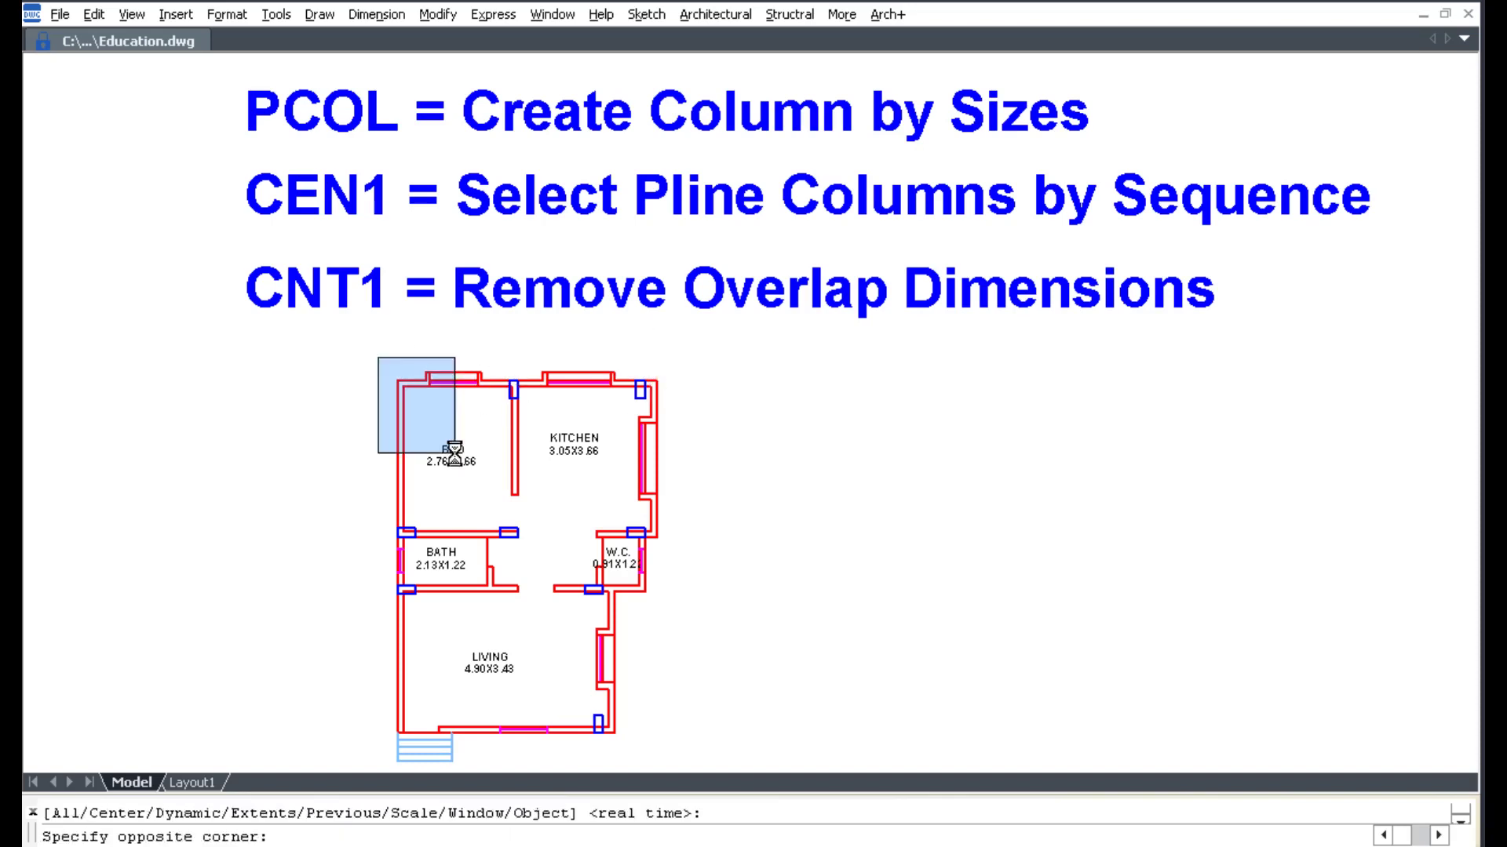
click(683, 737)
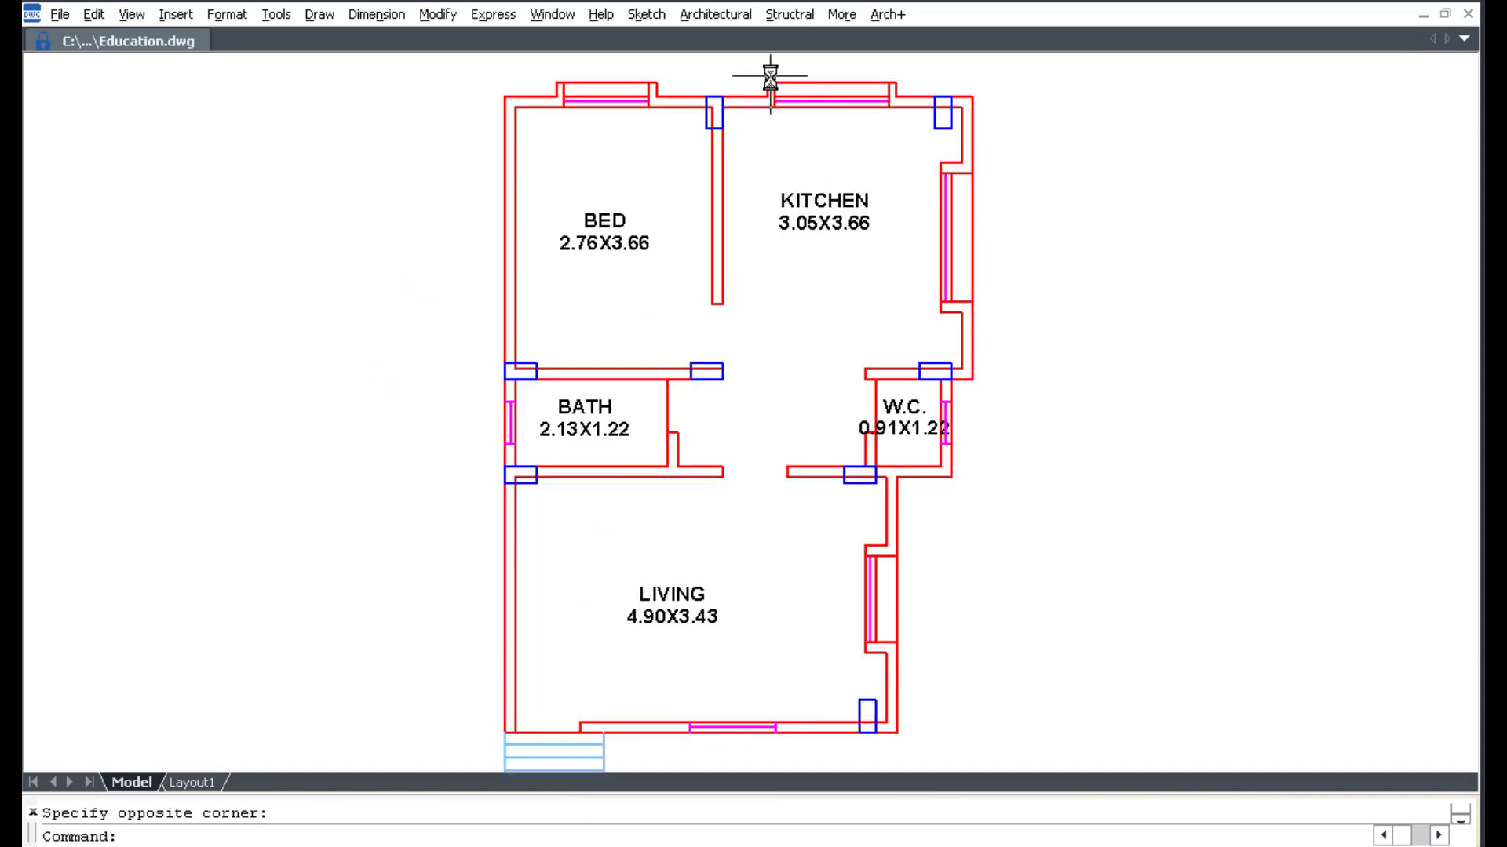
click(728, 18)
mouse_move(748, 233)
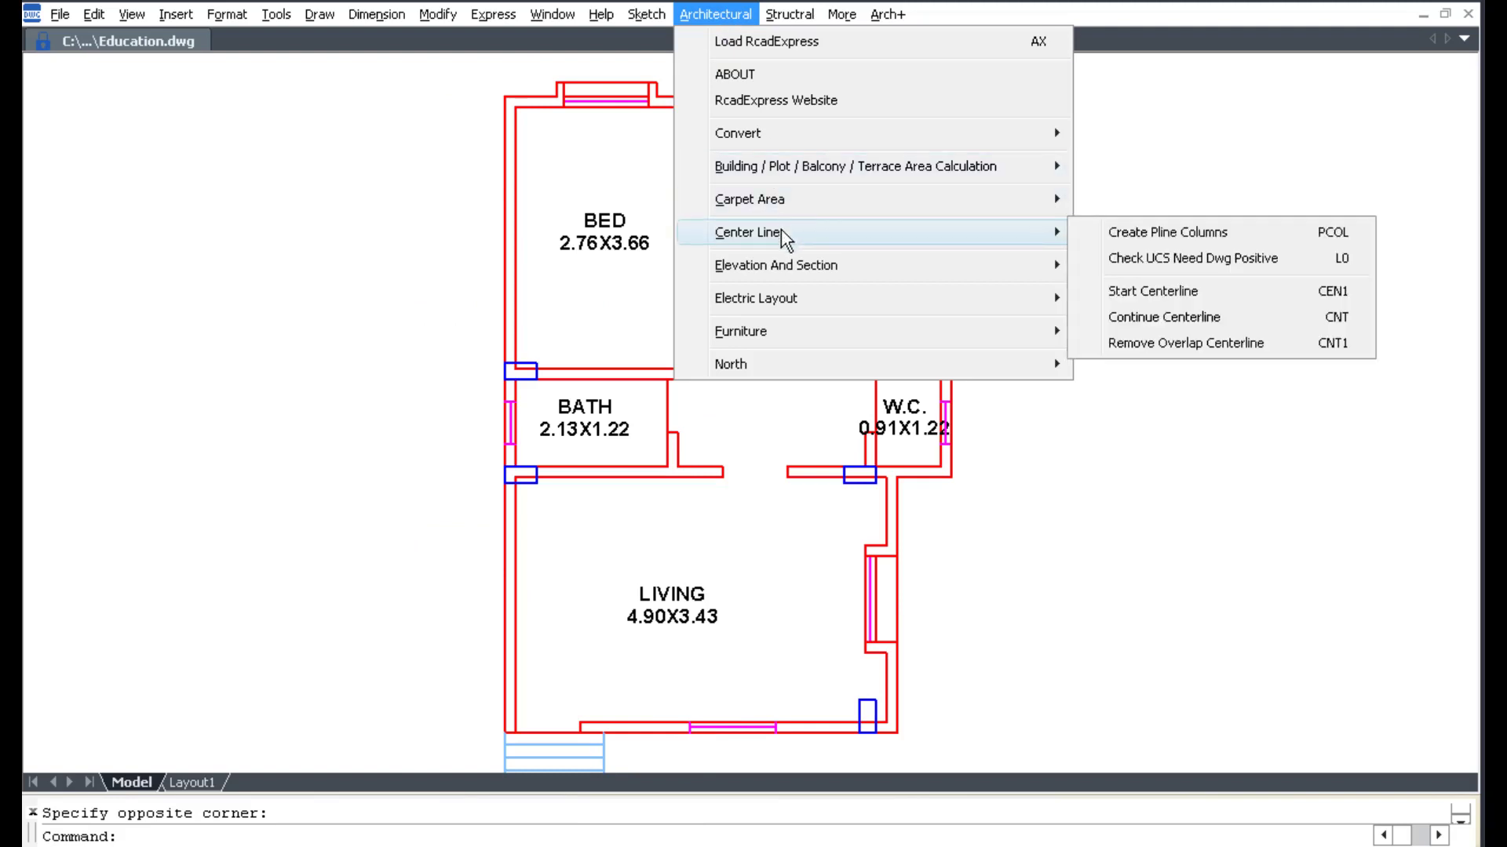
click(1170, 233)
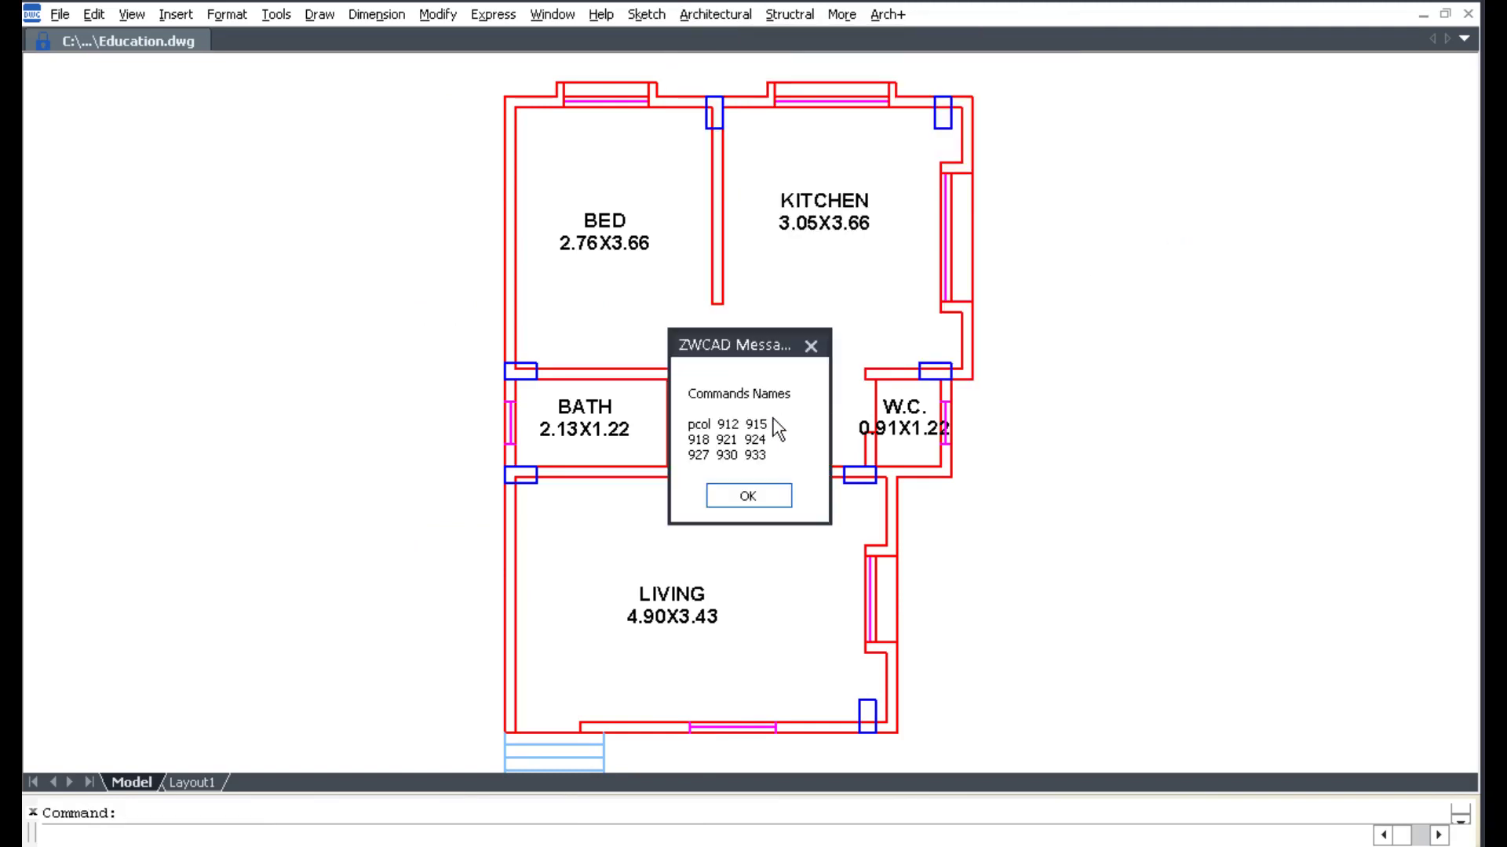
click(761, 496)
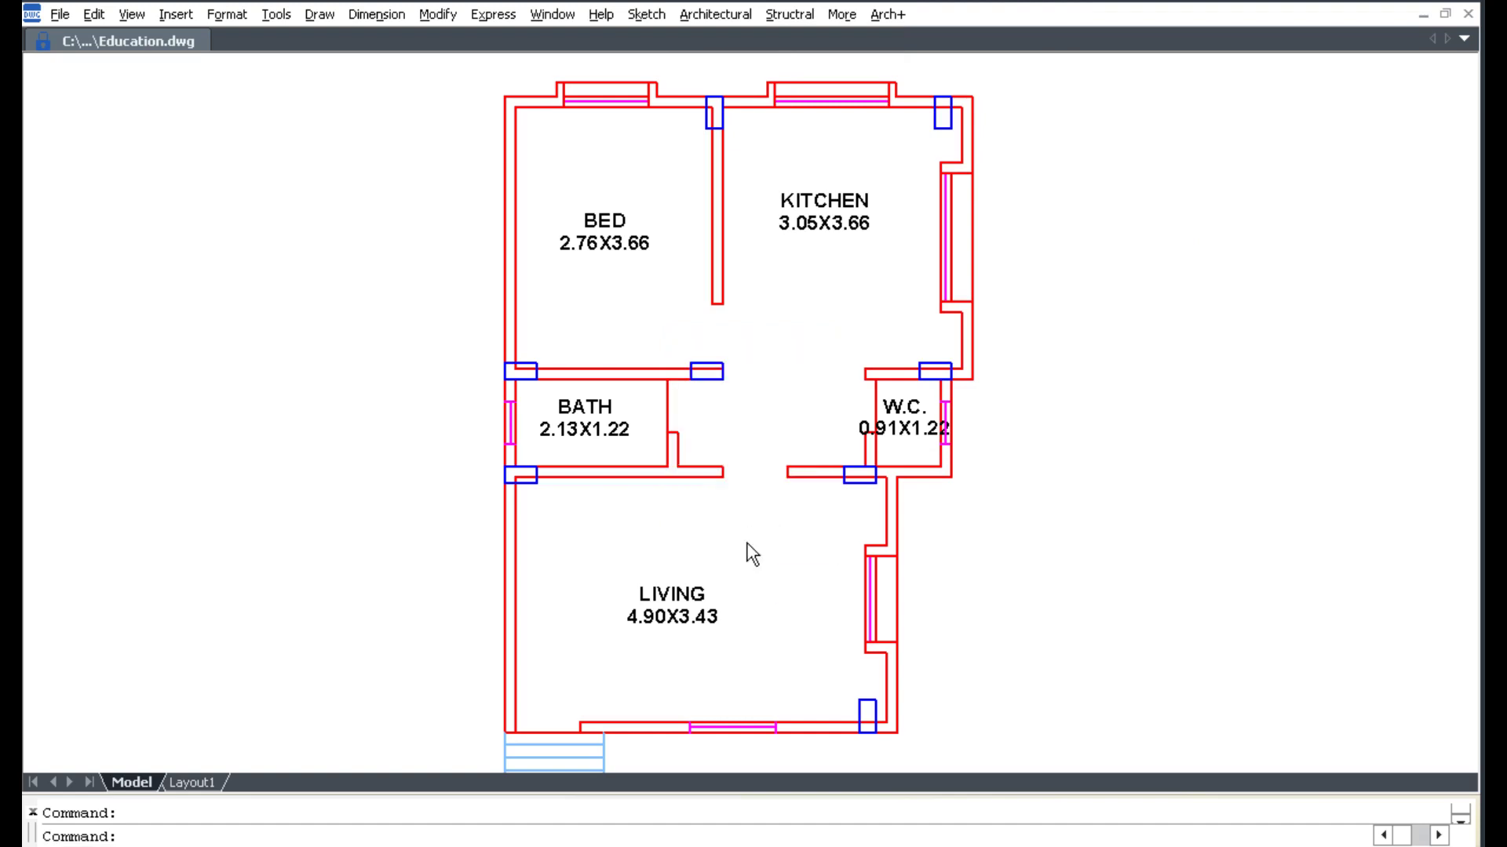
click(754, 824)
text(915)
click(774, 554)
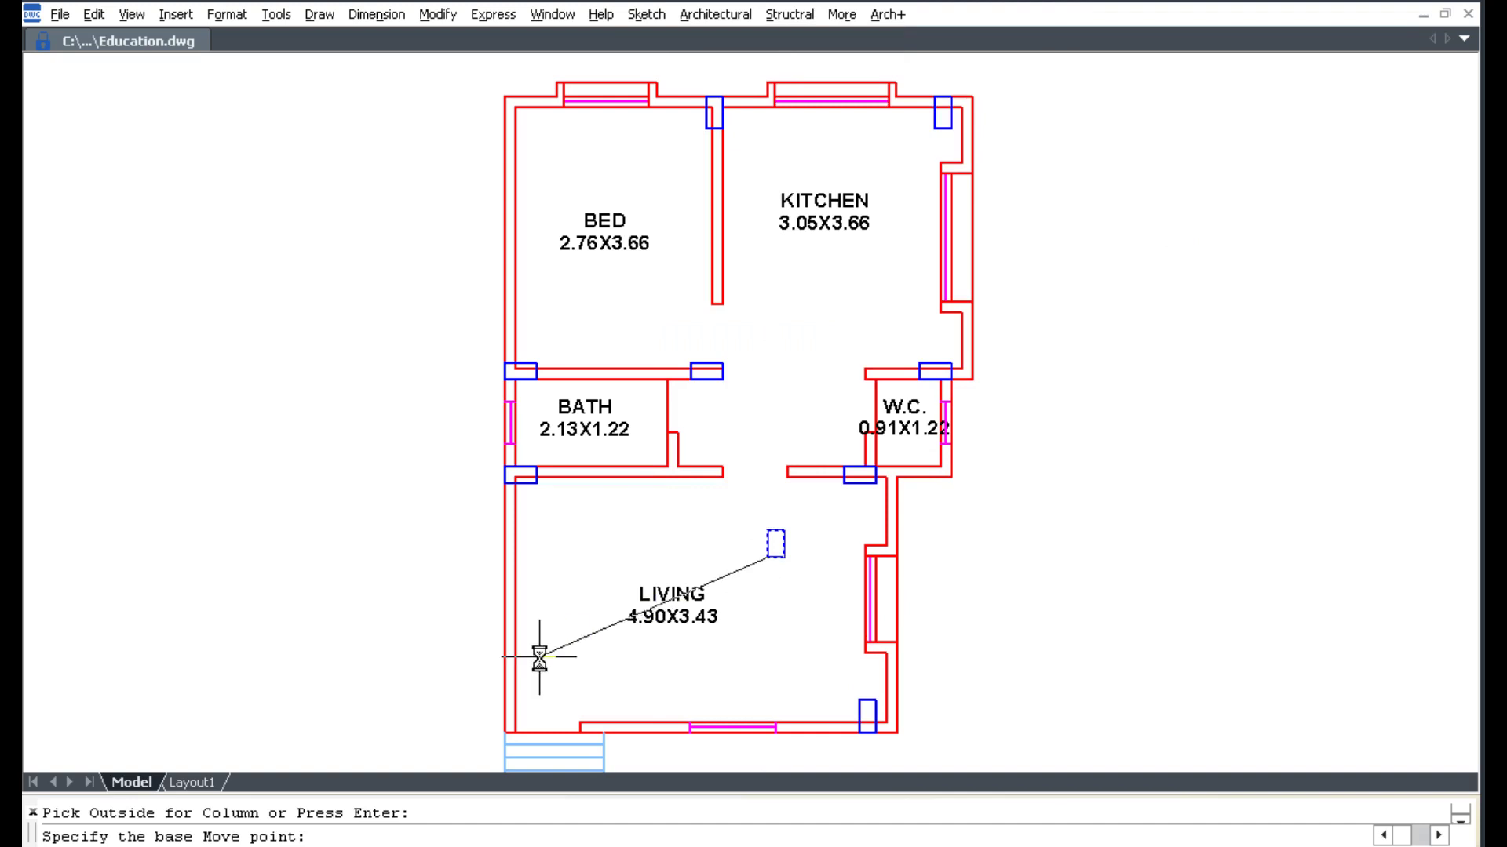
click(504, 731)
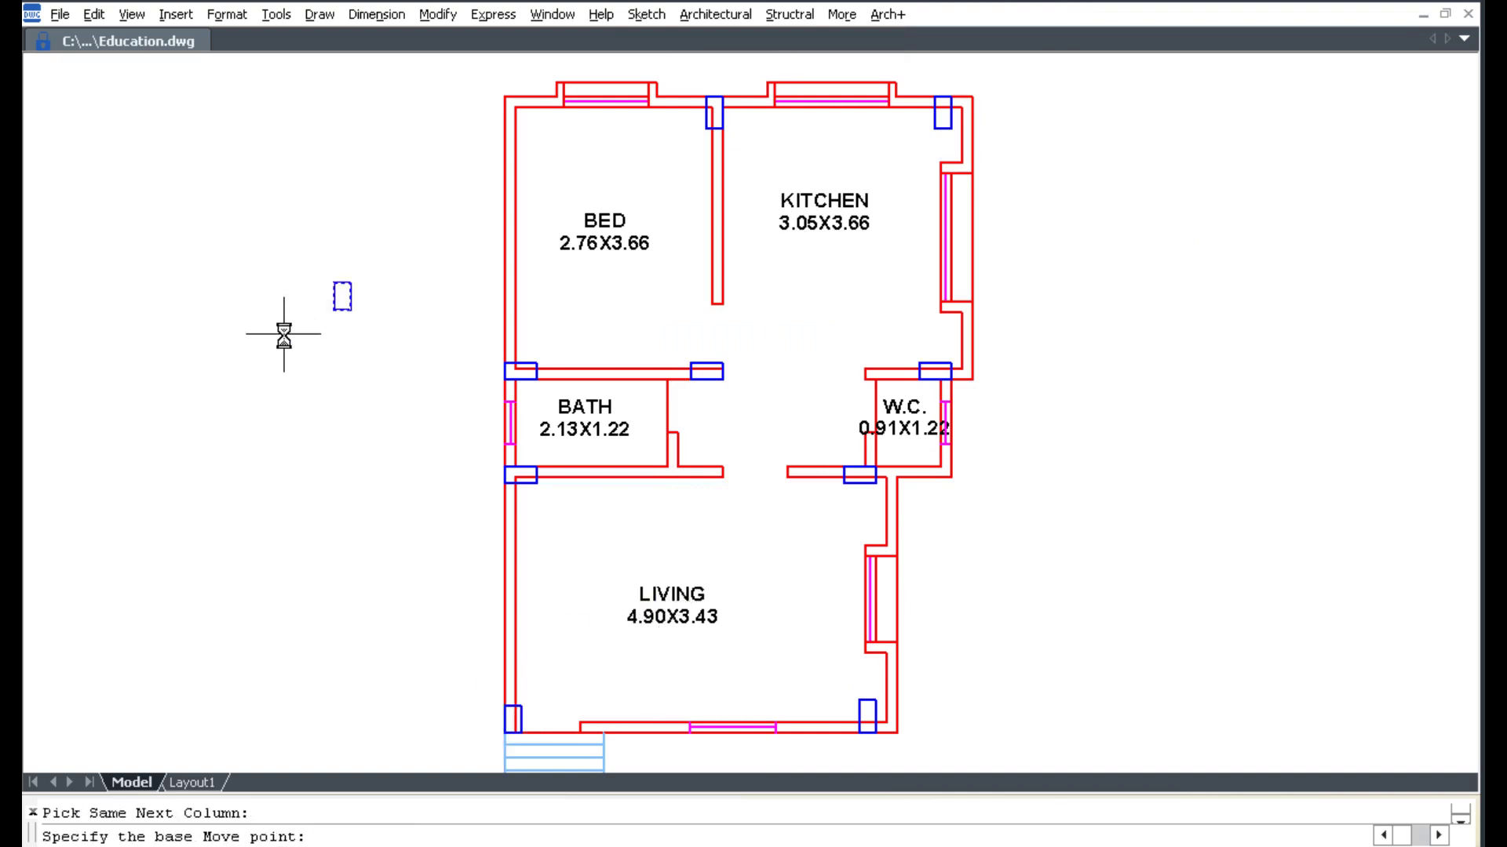
click(334, 283)
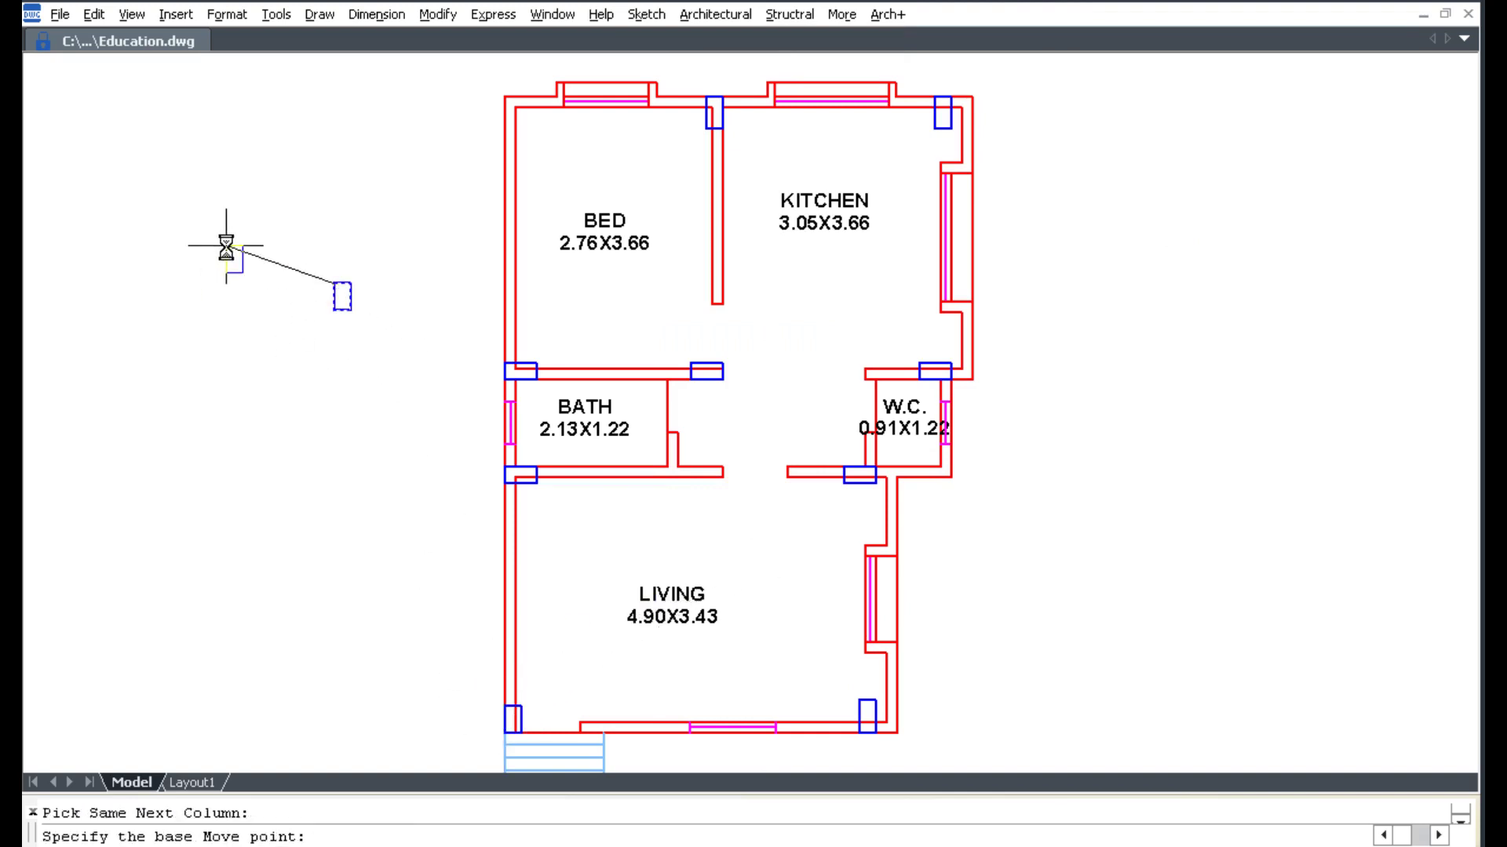
click(502, 98)
click(713, 14)
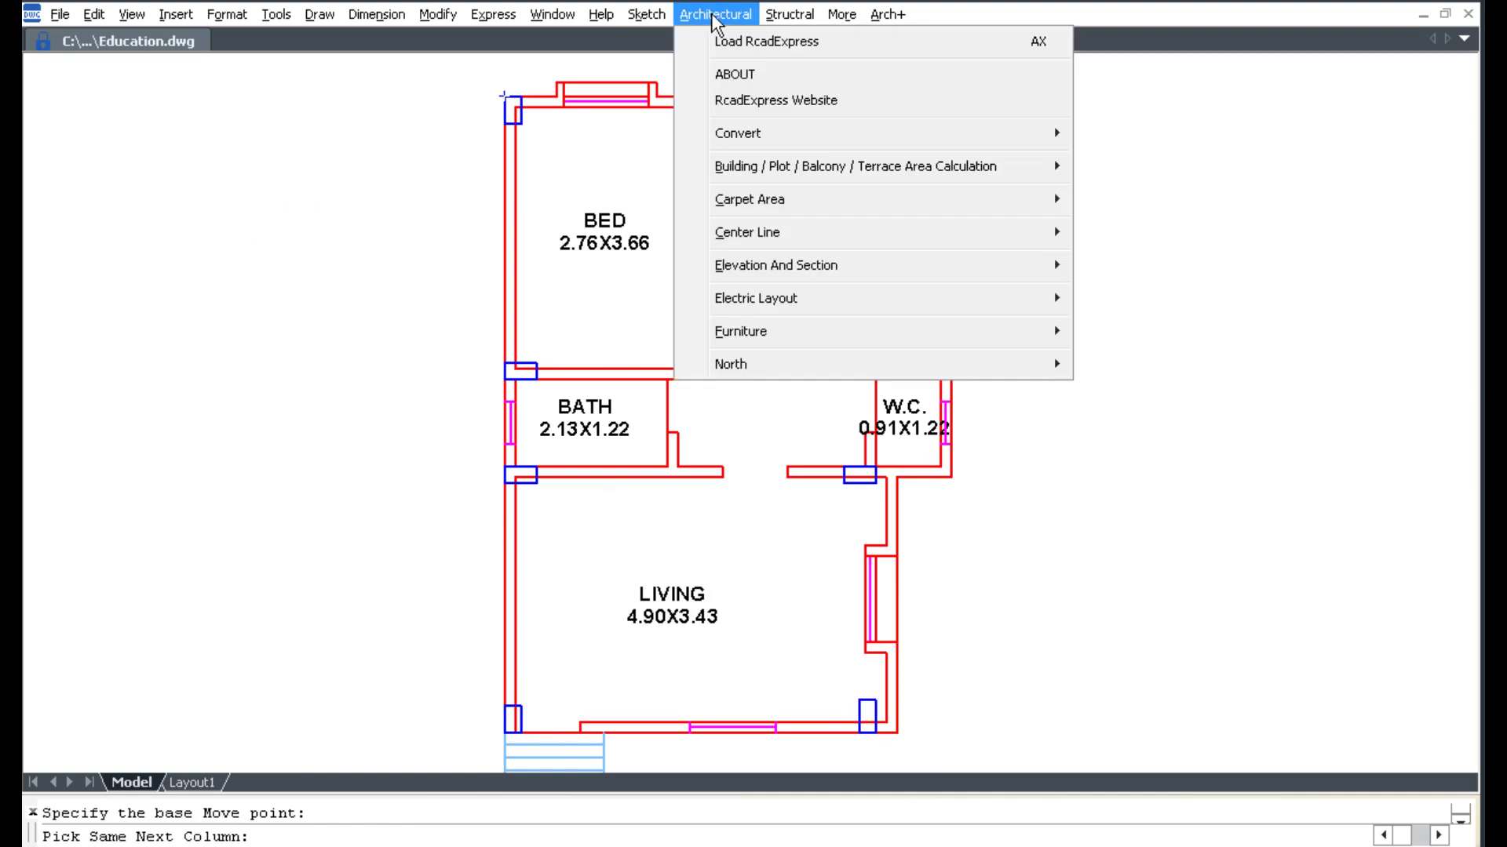
mouse_move(747, 232)
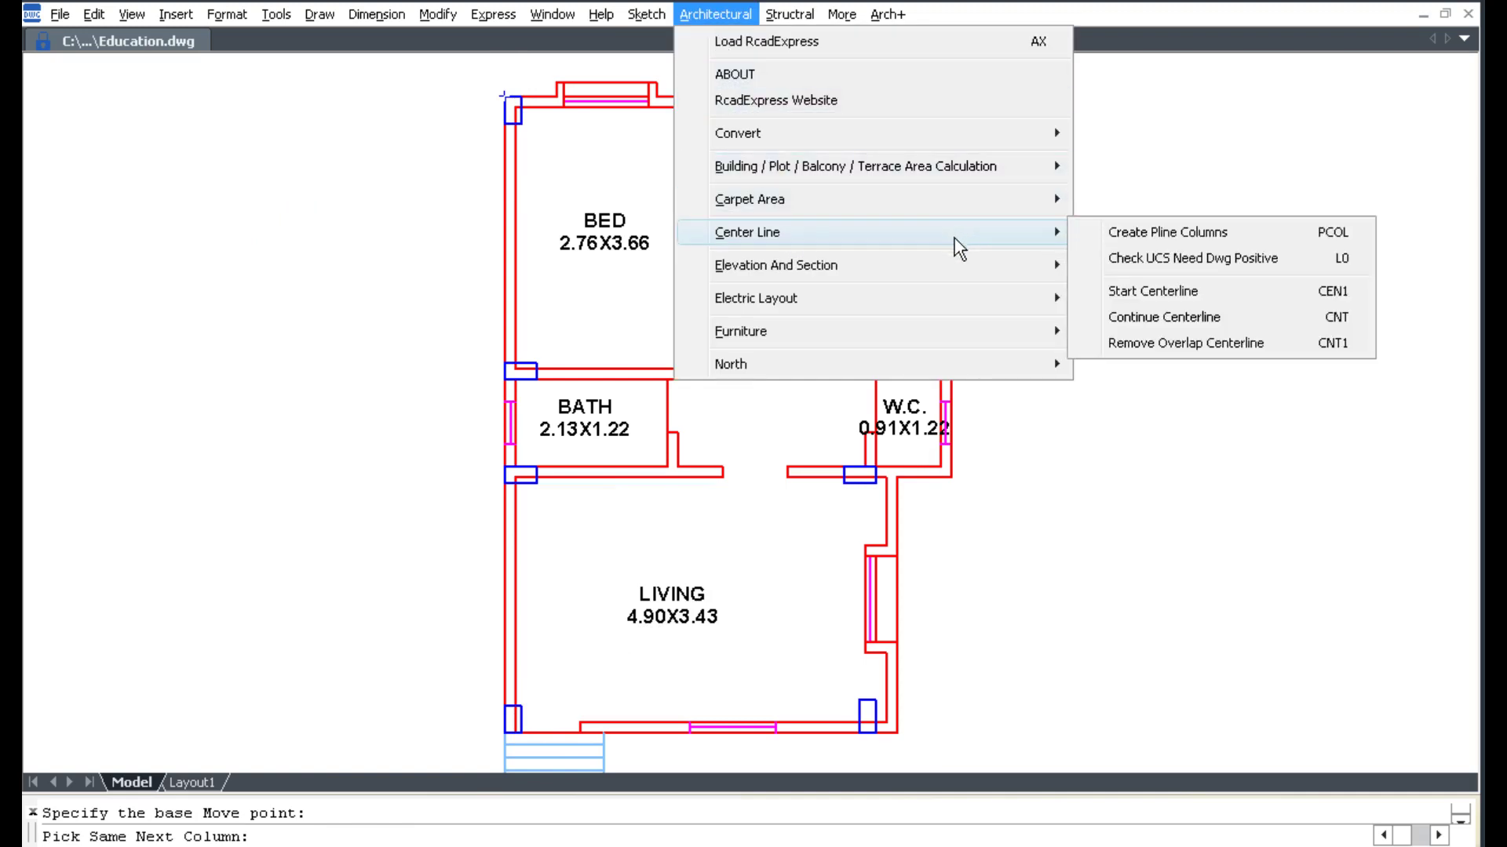
Step: Select the plan's seven columns in sequence, from top-left to bottom-right
click(1281, 300)
click(528, 124)
click(710, 126)
click(934, 127)
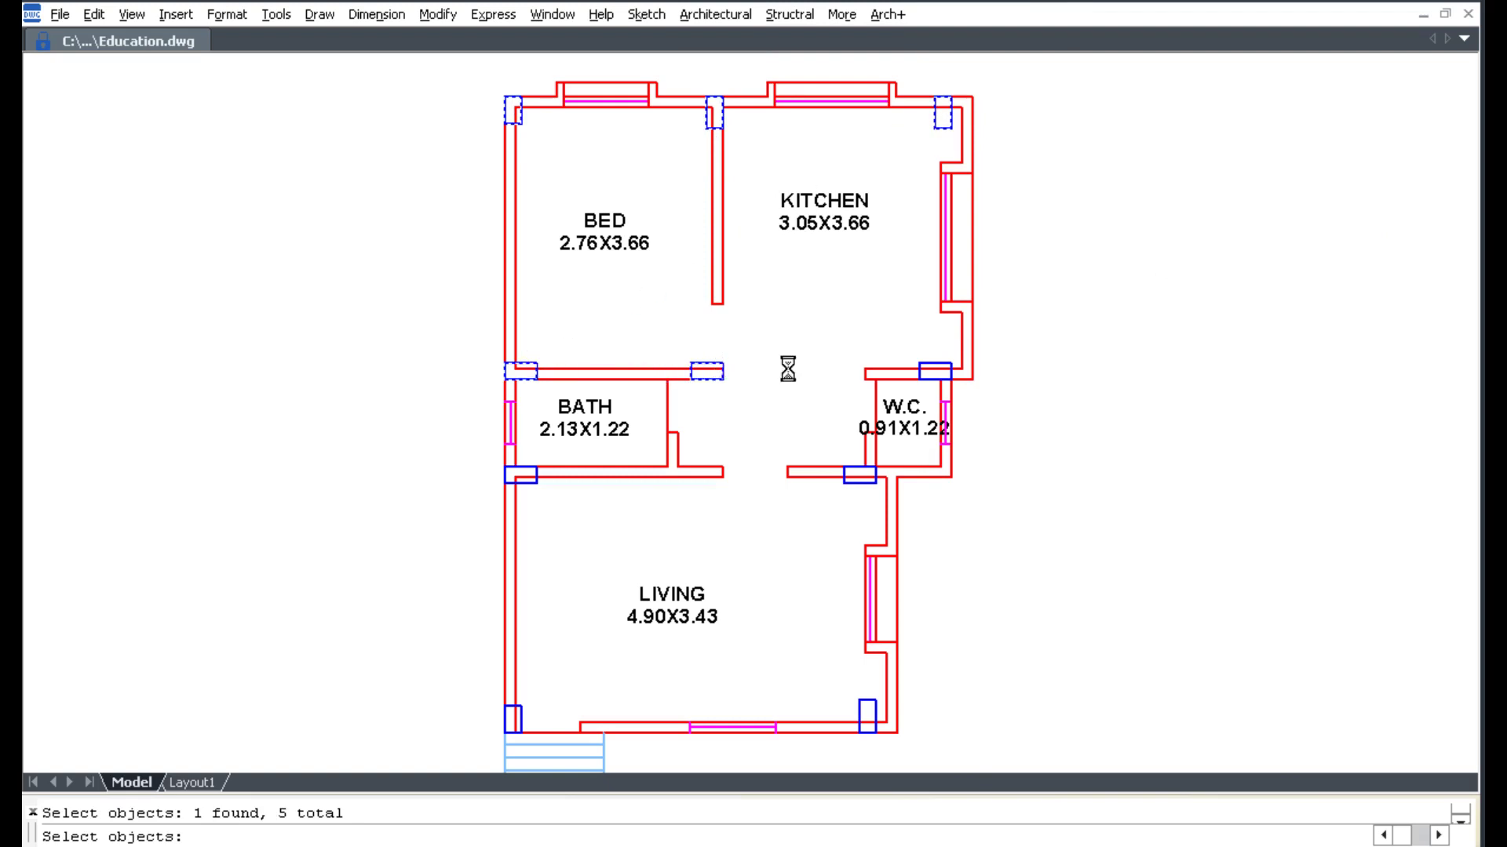
click(927, 366)
click(853, 477)
click(518, 711)
click(863, 714)
key(Return)
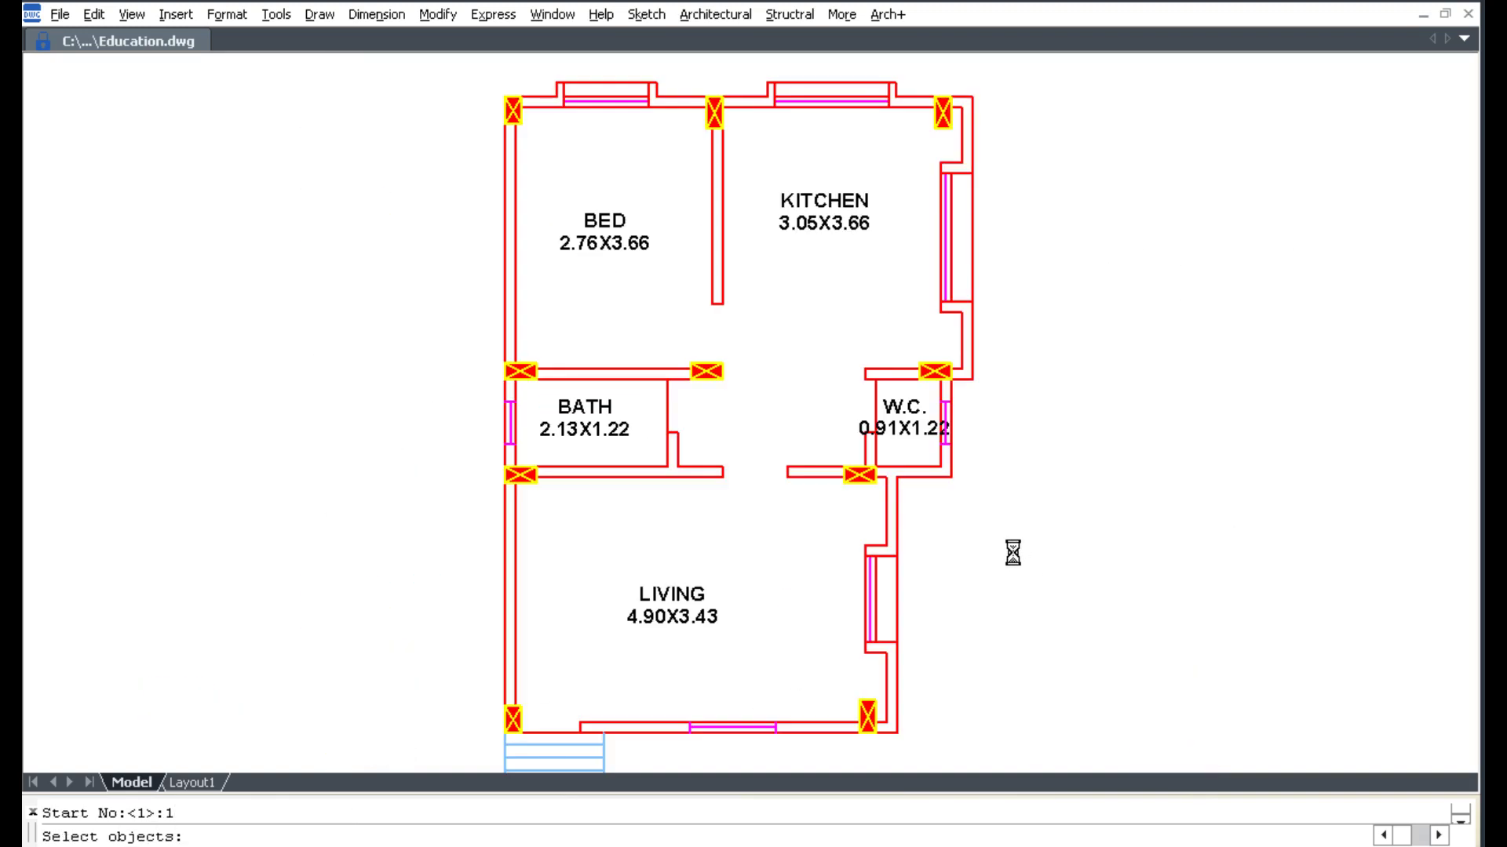
Step: Select the whole 1BHK plan for center-line generation
click(1053, 67)
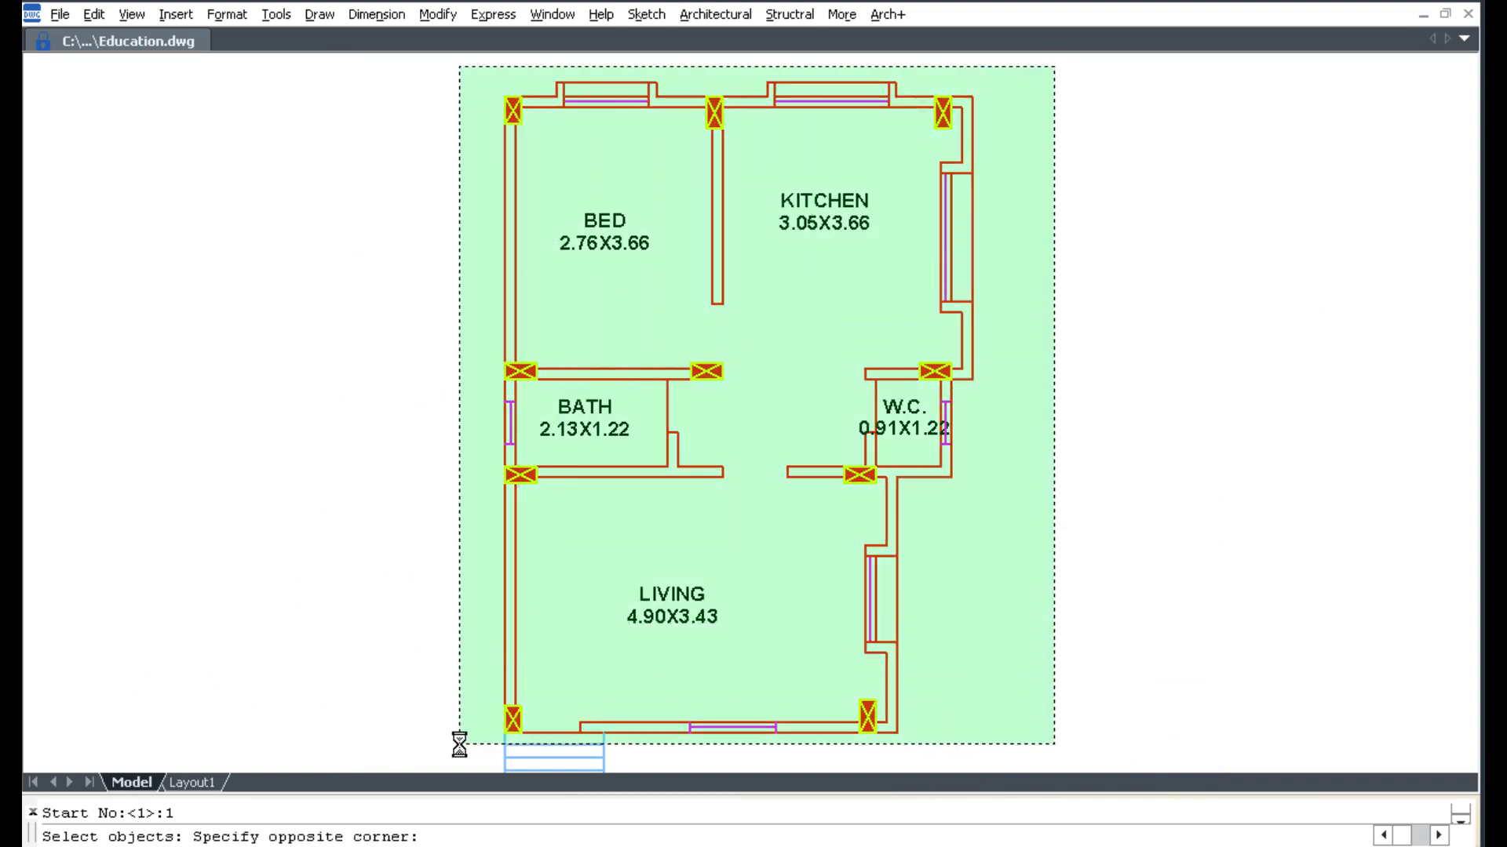
scroll(459, 744, down, 3)
click(457, 738)
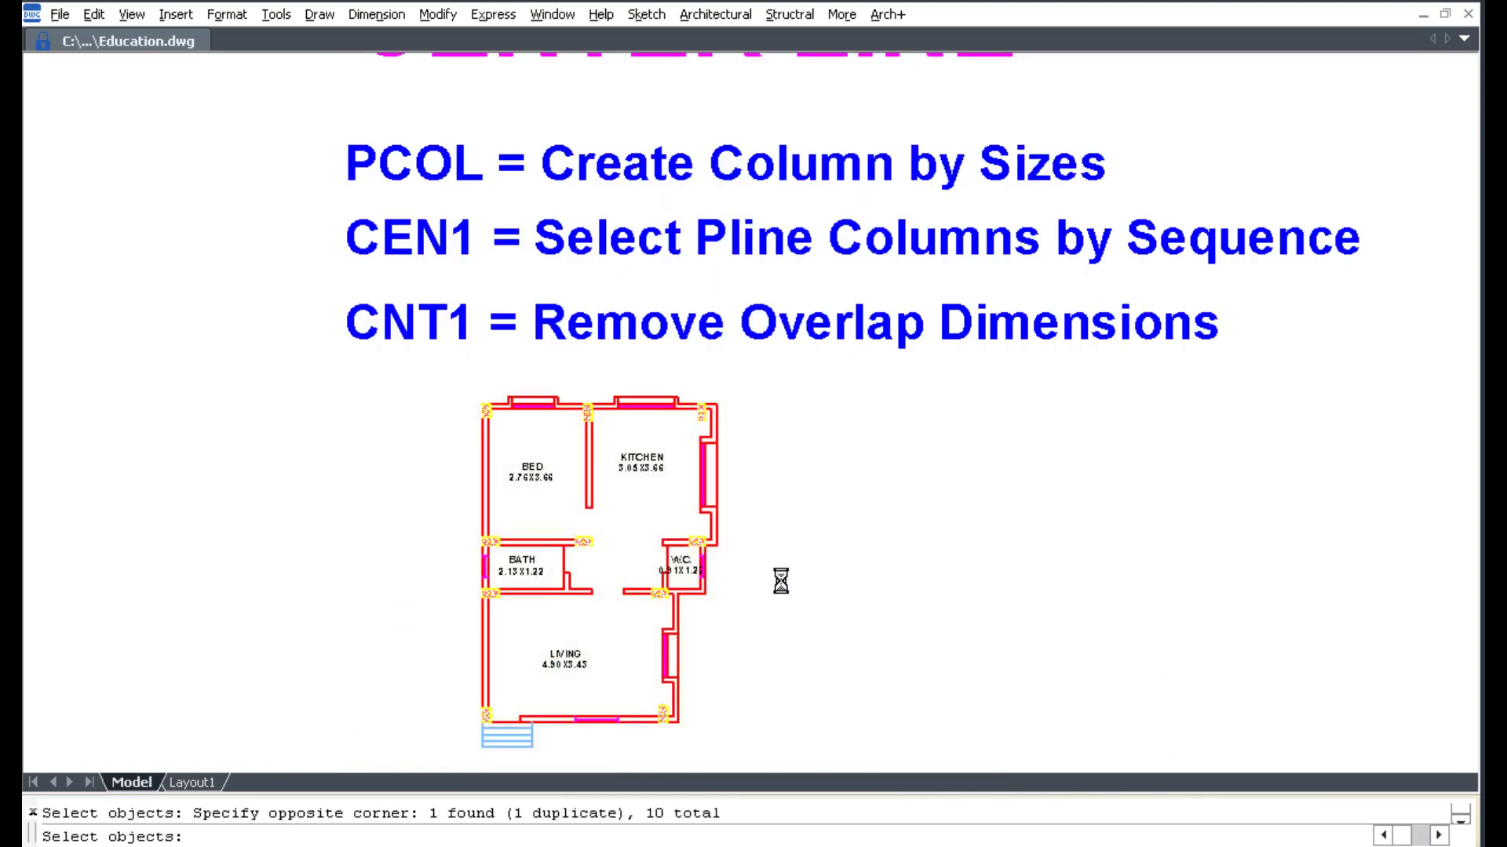
key(Return)
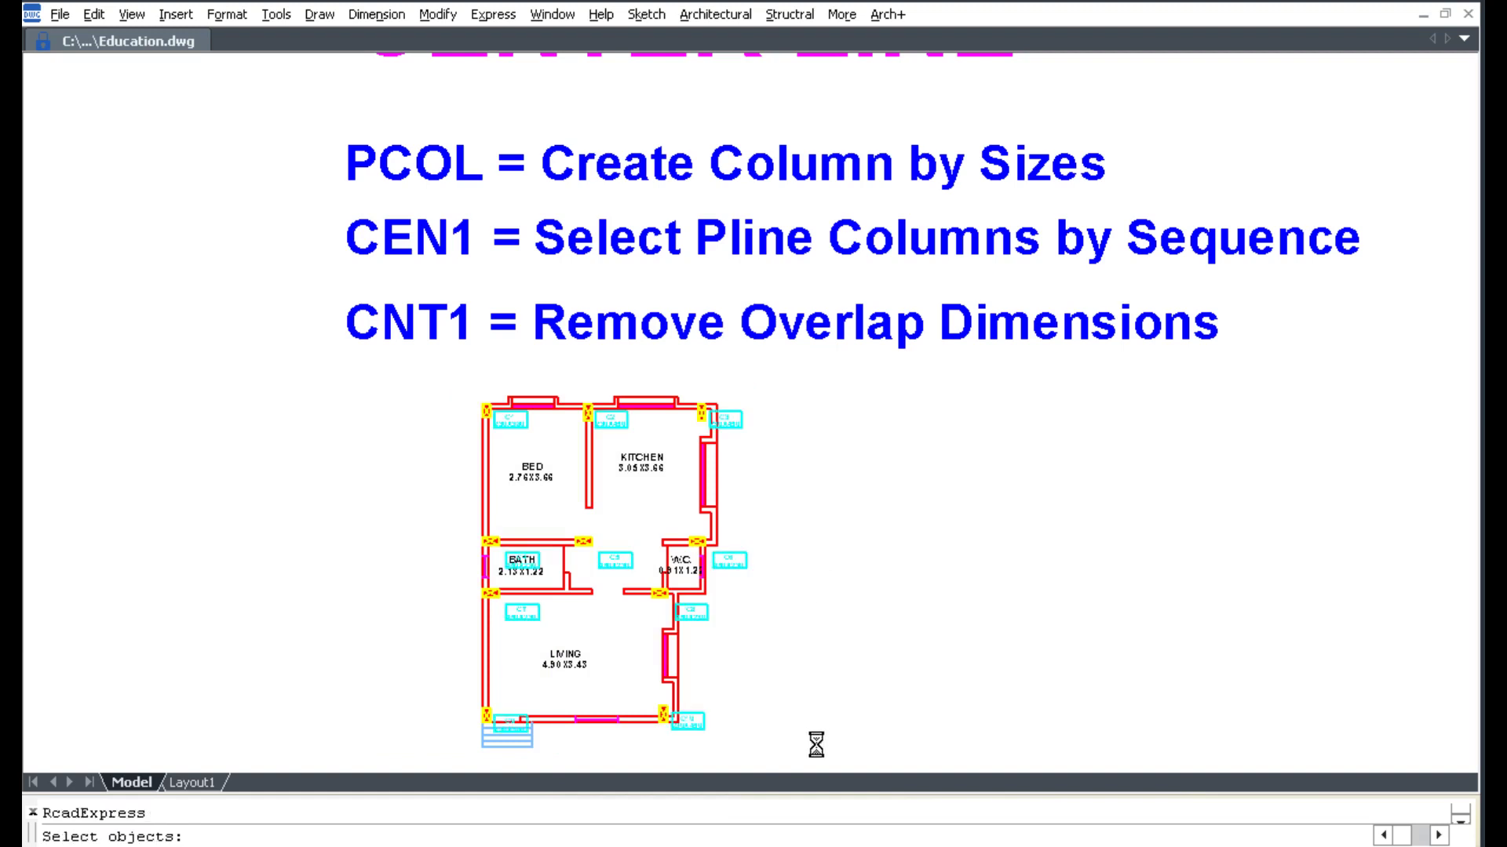
click(856, 753)
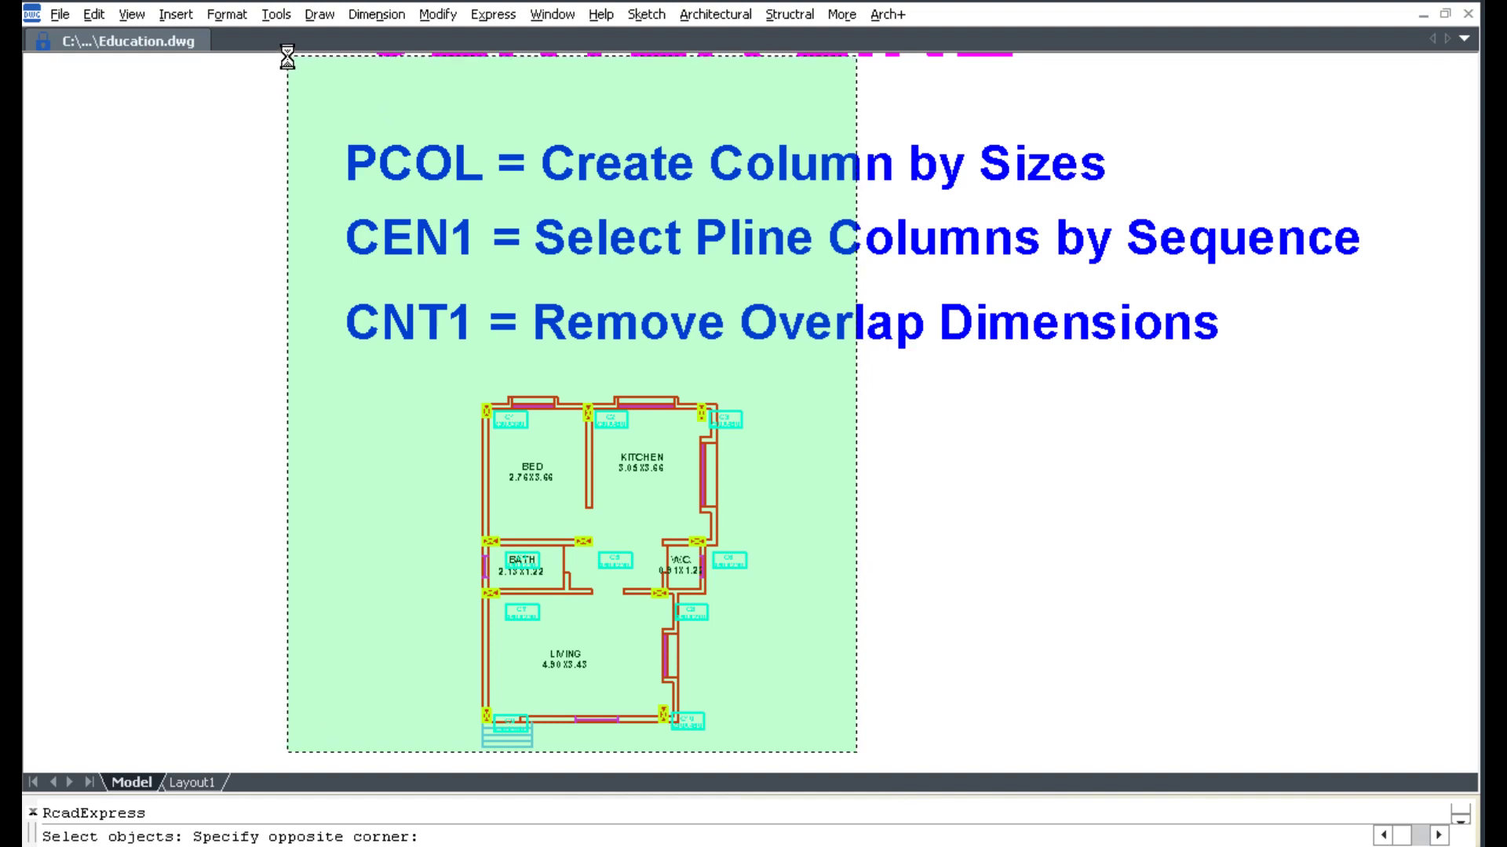
key(Return)
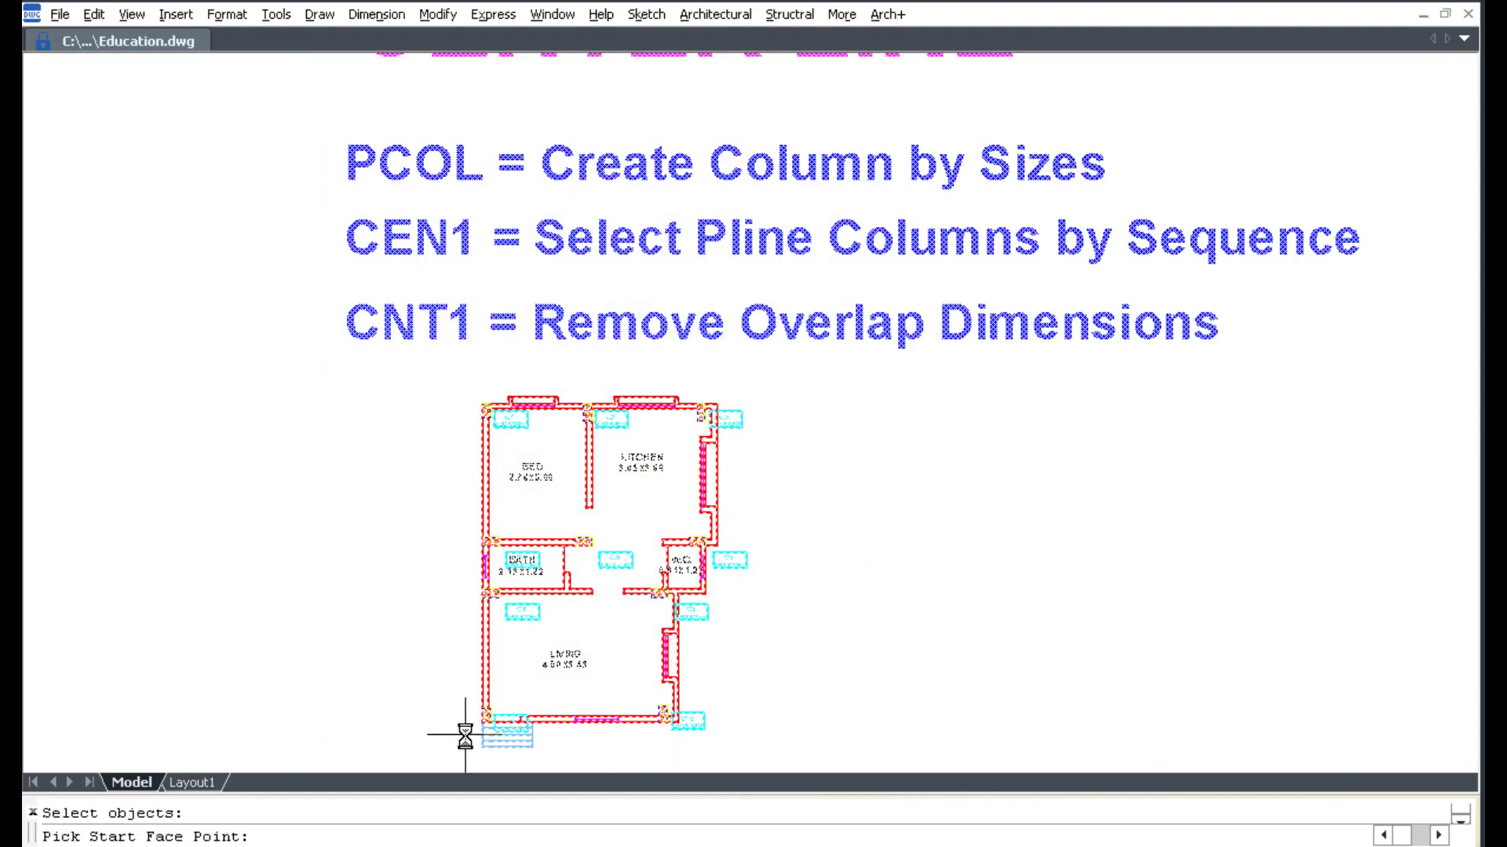
Step: Pick start and end face points below the plan to generate labelled column center lines
scroll(469, 736, up, 5)
click(555, 639)
scroll(554, 639, down, 10)
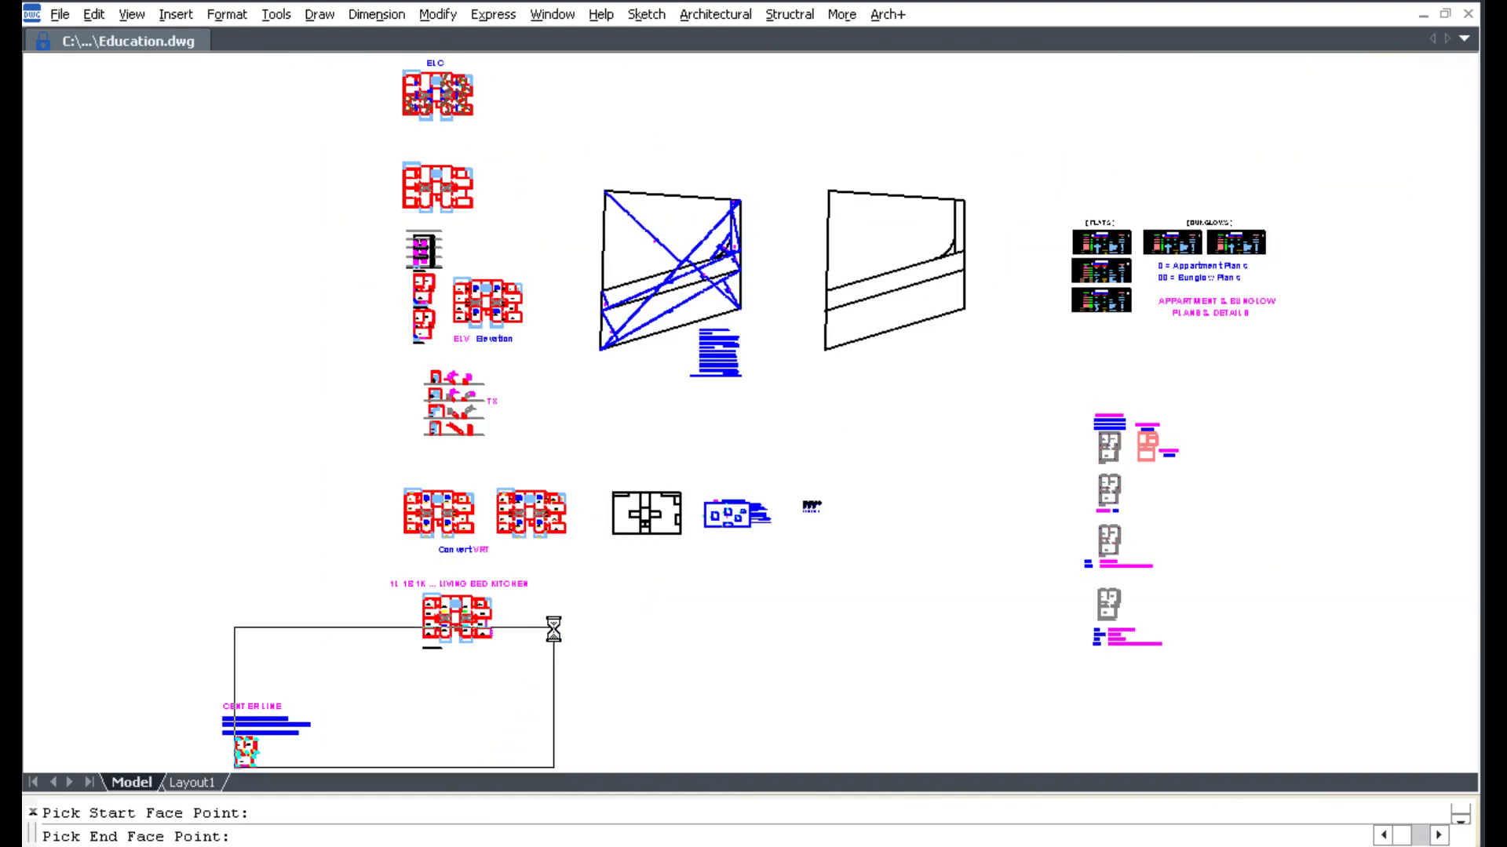
scroll(424, 578, up, 10)
scroll(717, 565, down, 3)
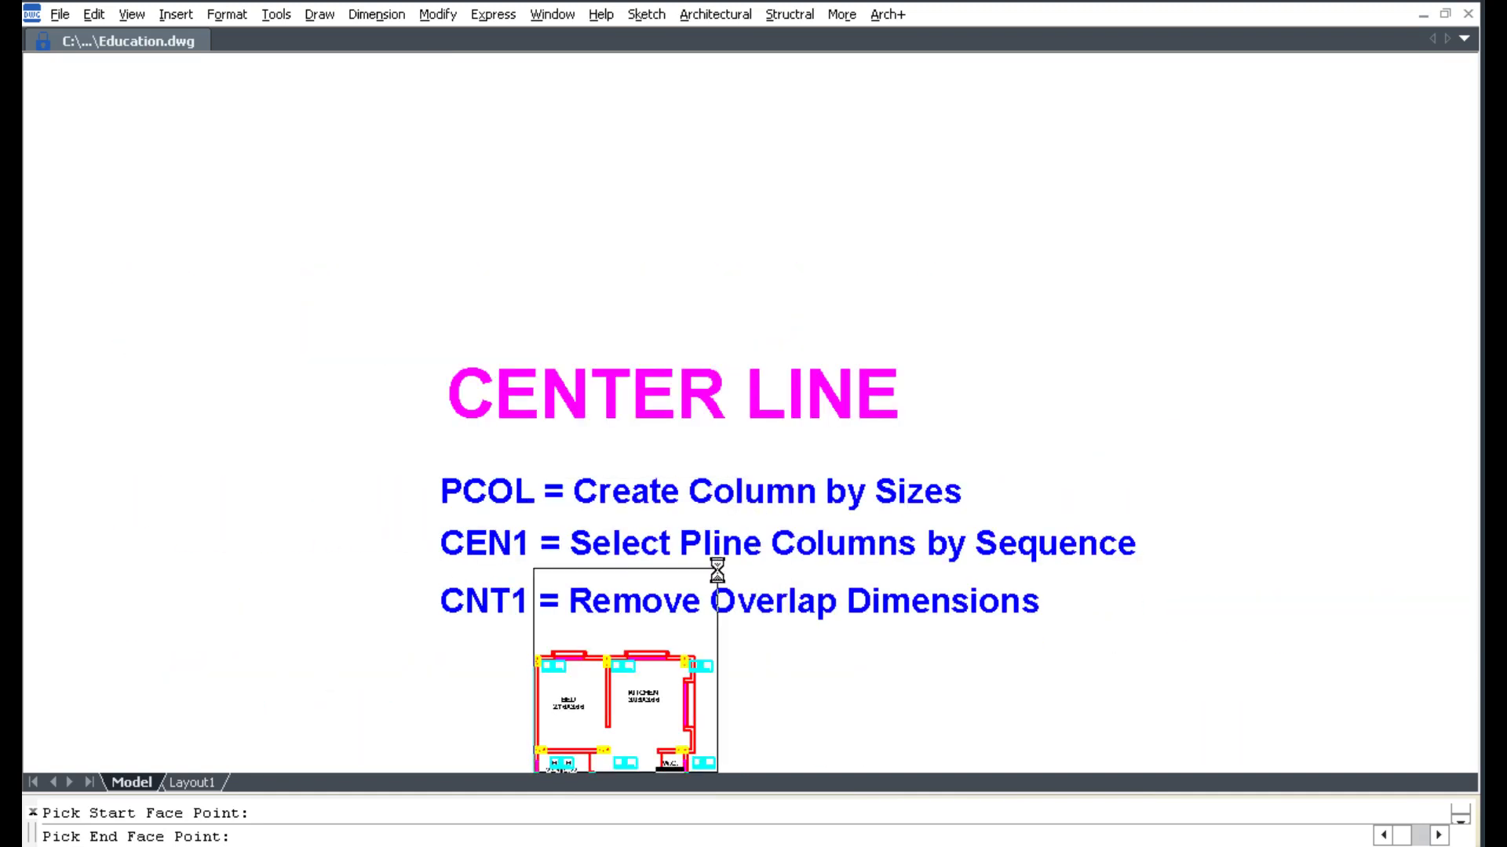
scroll(702, 664, up, 8)
click(702, 664)
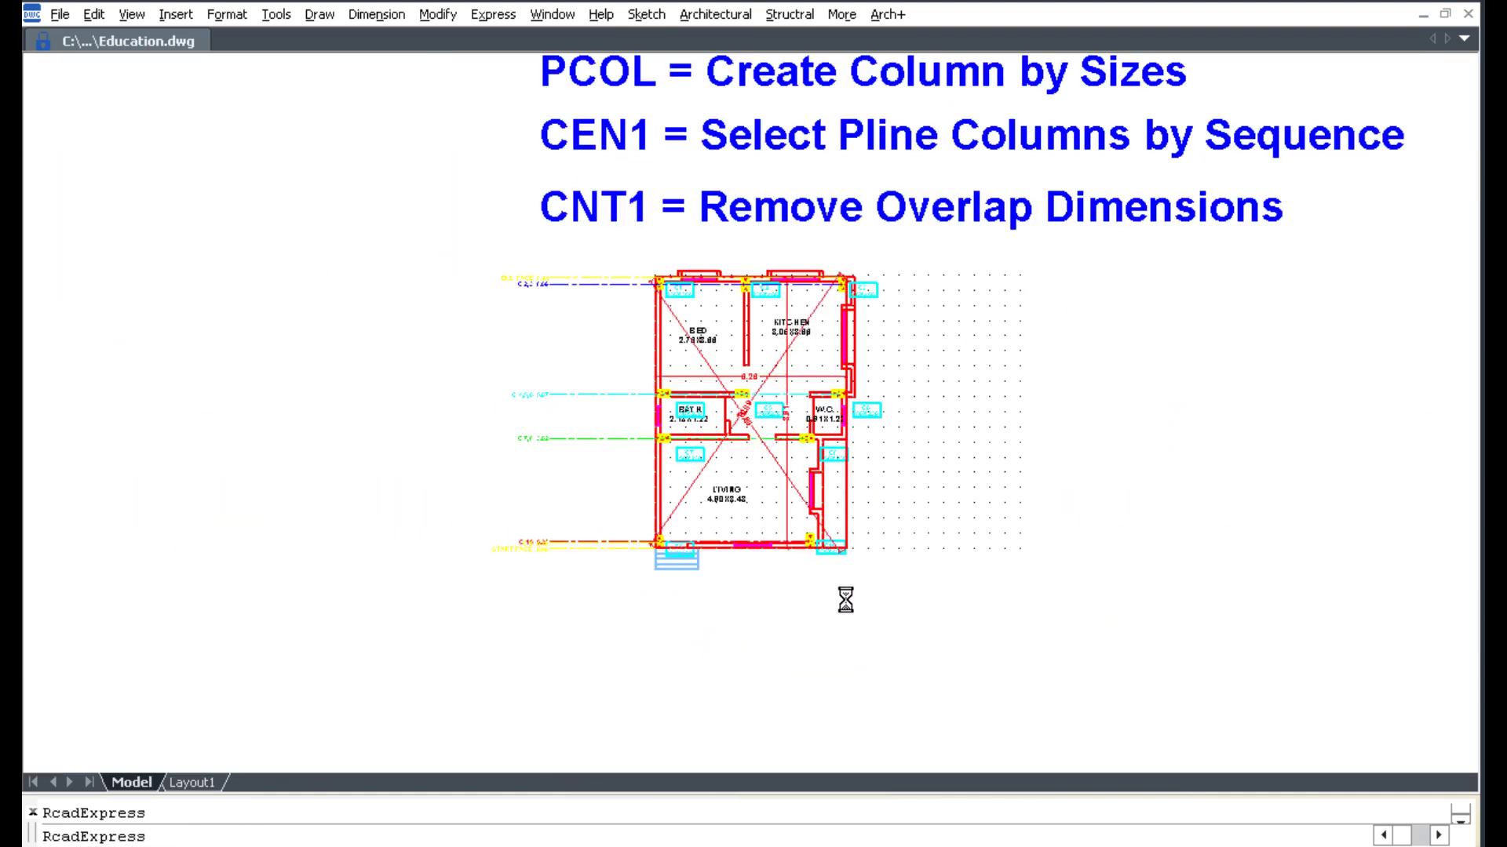
Step: Hide the grid dots with F7 and start Remove Overlap Centerline
key(Return)
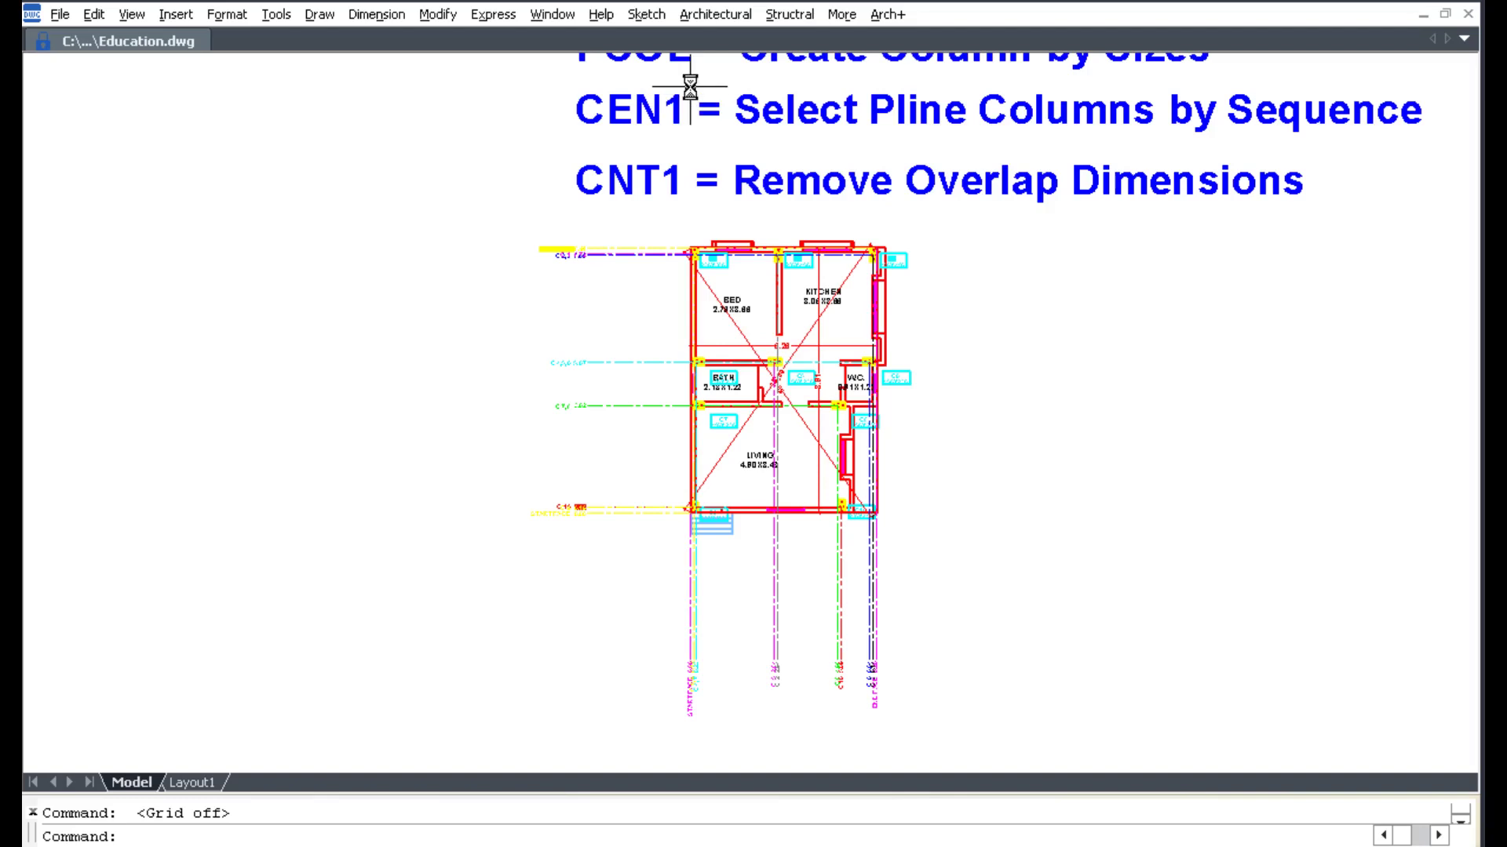
click(714, 14)
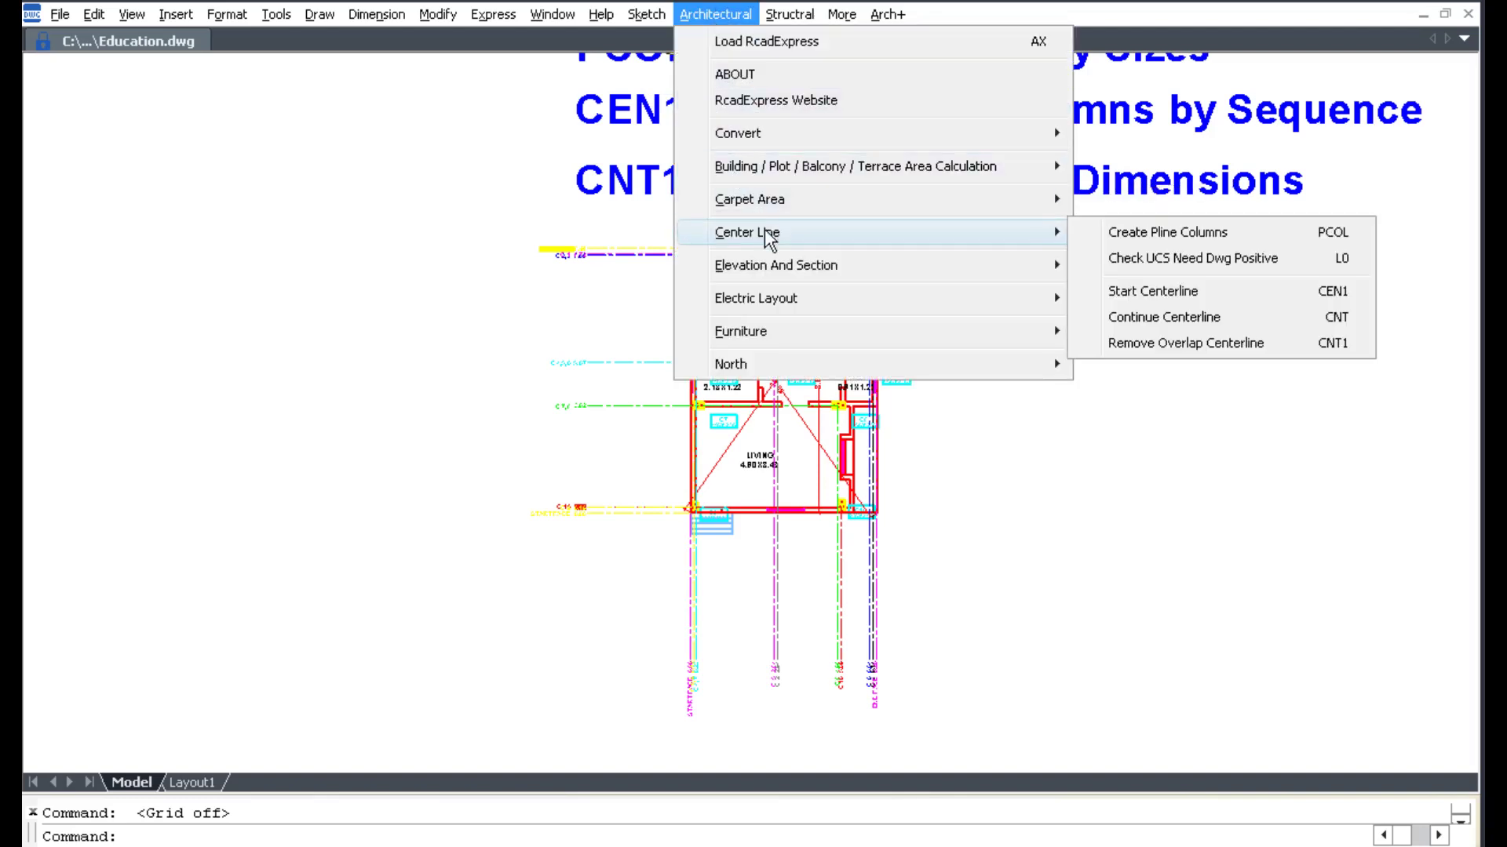
mouse_move(747, 232)
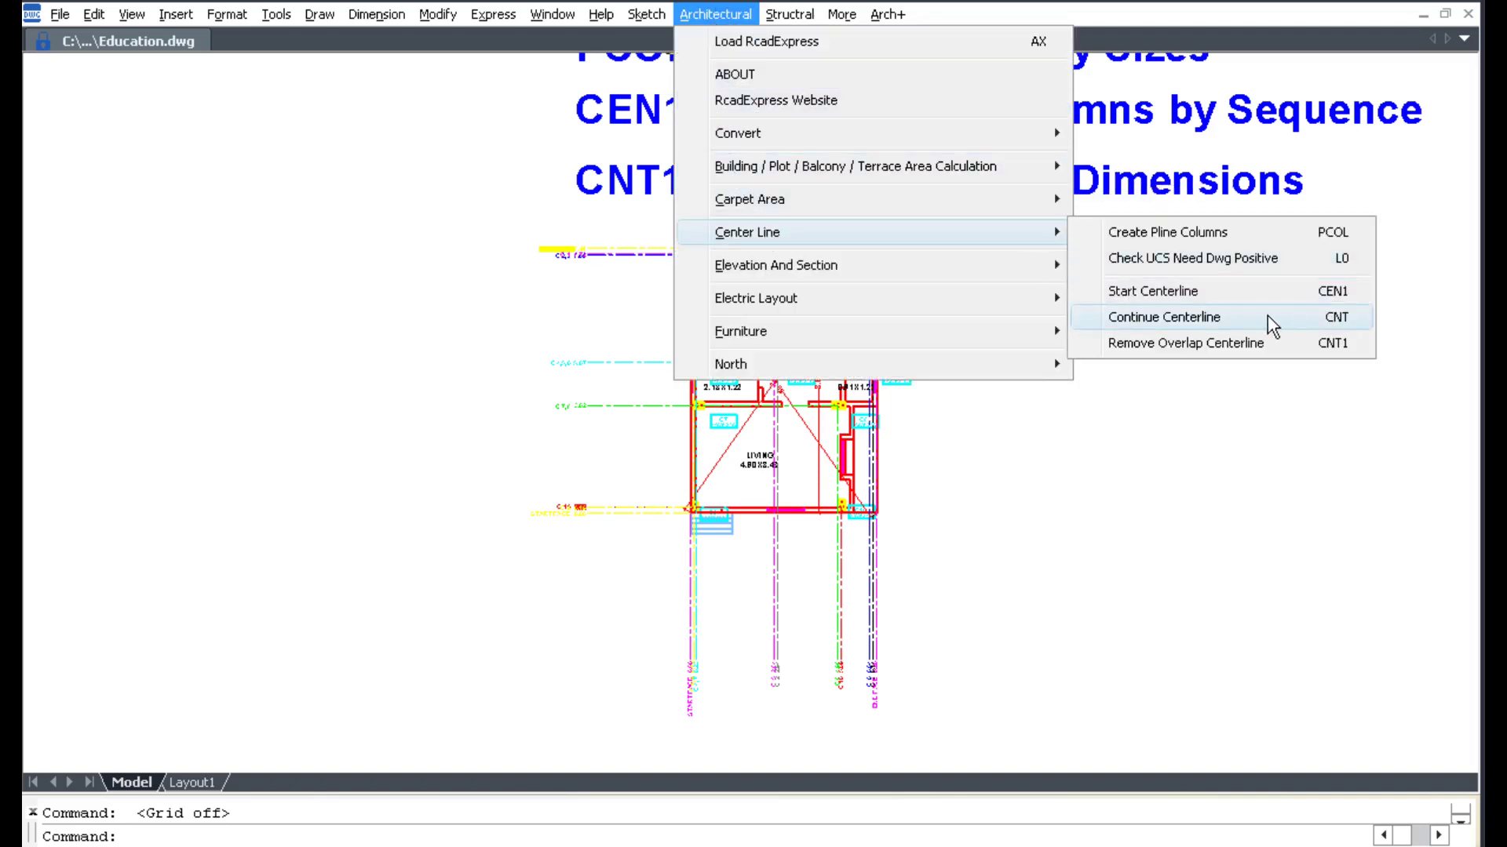
click(1212, 343)
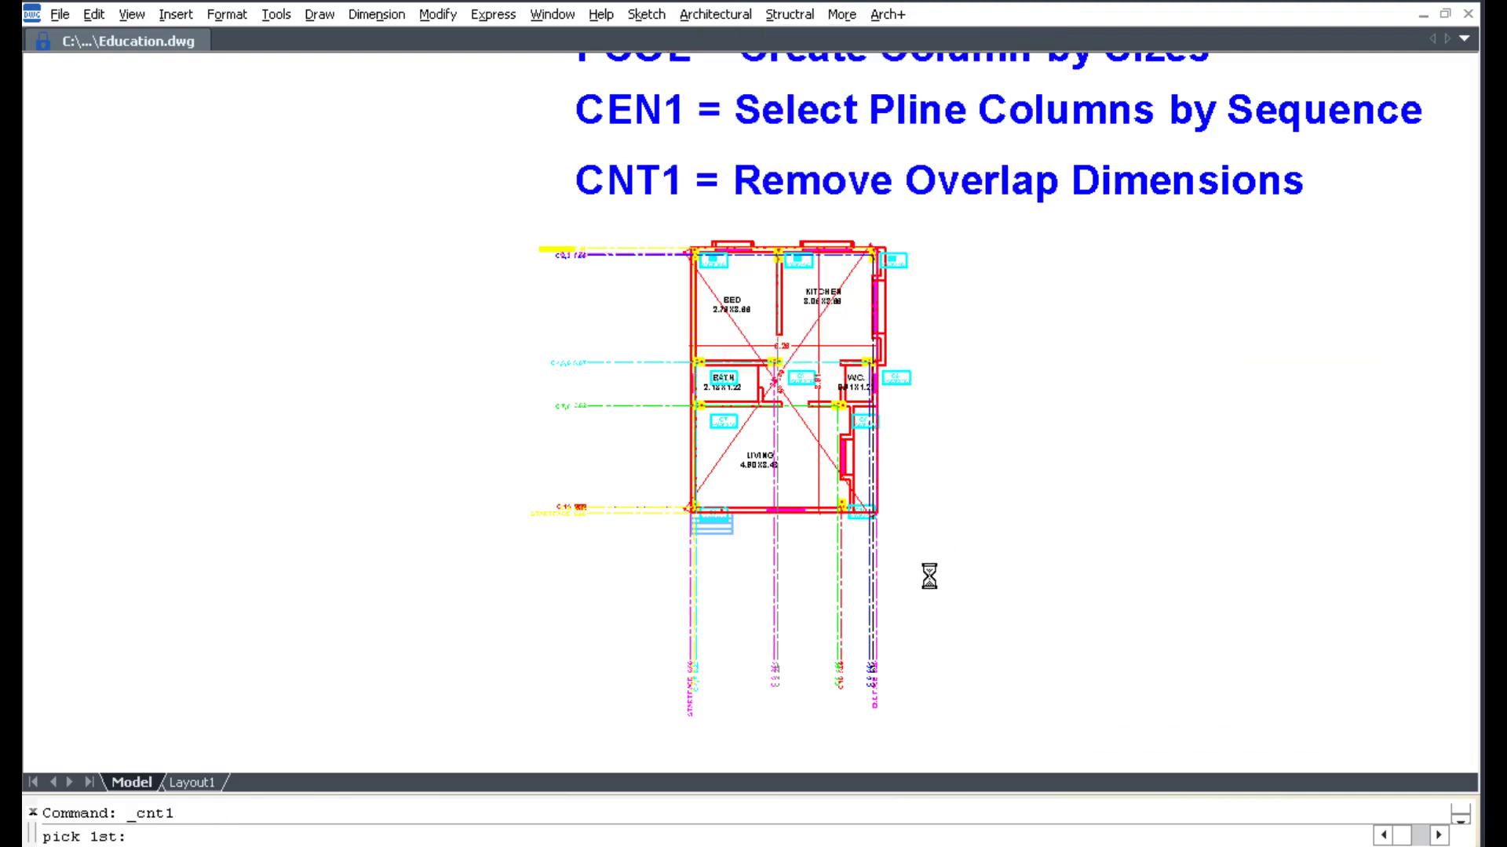
Step: Spread apart the first overlapping bottom labels and the C5 and C2 labels with CNT1
scroll(941, 548, up, 5)
click(883, 577)
click(949, 584)
key(Return)
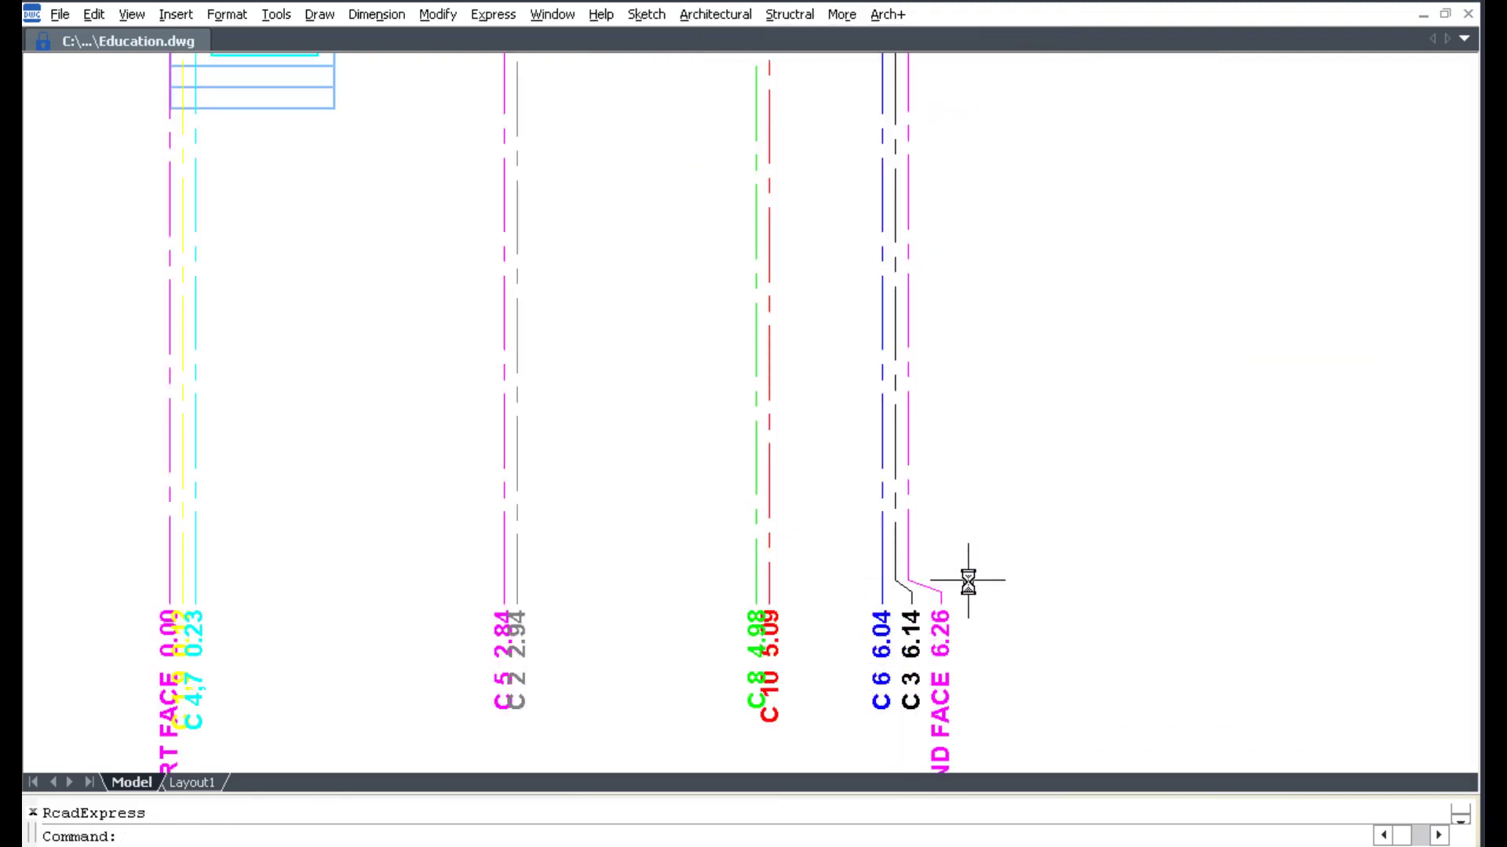
key(Return)
click(549, 590)
click(442, 594)
key(Return)
Step: Separate the overlapping start-face labels and the C8 and C10 labels
key(Return)
click(256, 578)
click(134, 565)
key(Return)
key(Return)
click(793, 600)
click(682, 599)
key(Return)
Step: Re-center the floor plan in the view and turn Ortho on
scroll(699, 592, down, 5)
scroll(220, 332, up, 6)
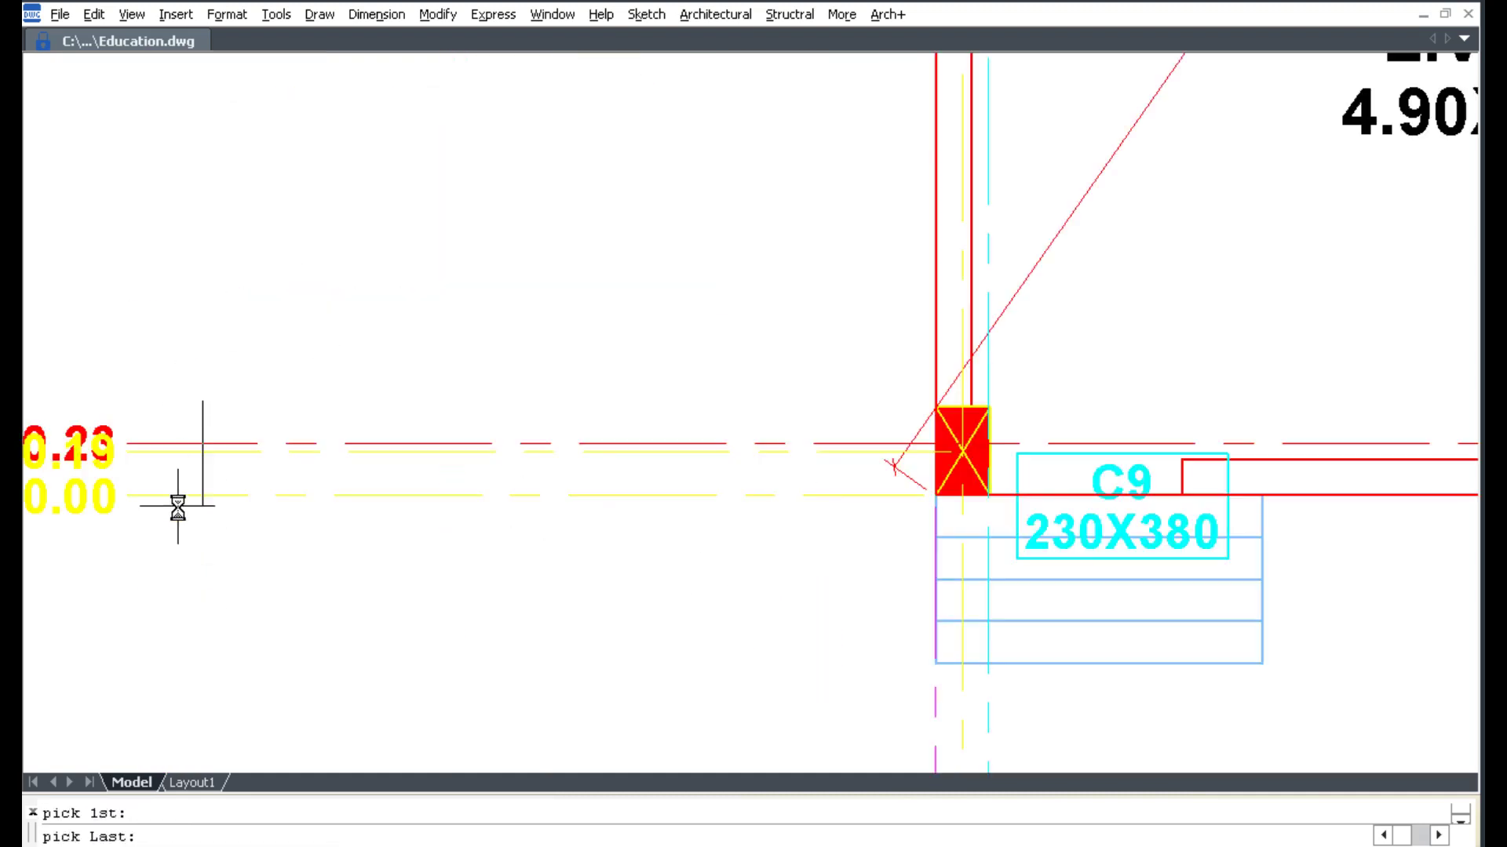
scroll(185, 481, up, 2)
scroll(202, 528, down, 5)
middle_drag(285, 276, 313, 487)
key(Return)
key(Escape)
middle_drag(334, 308, 416, 136)
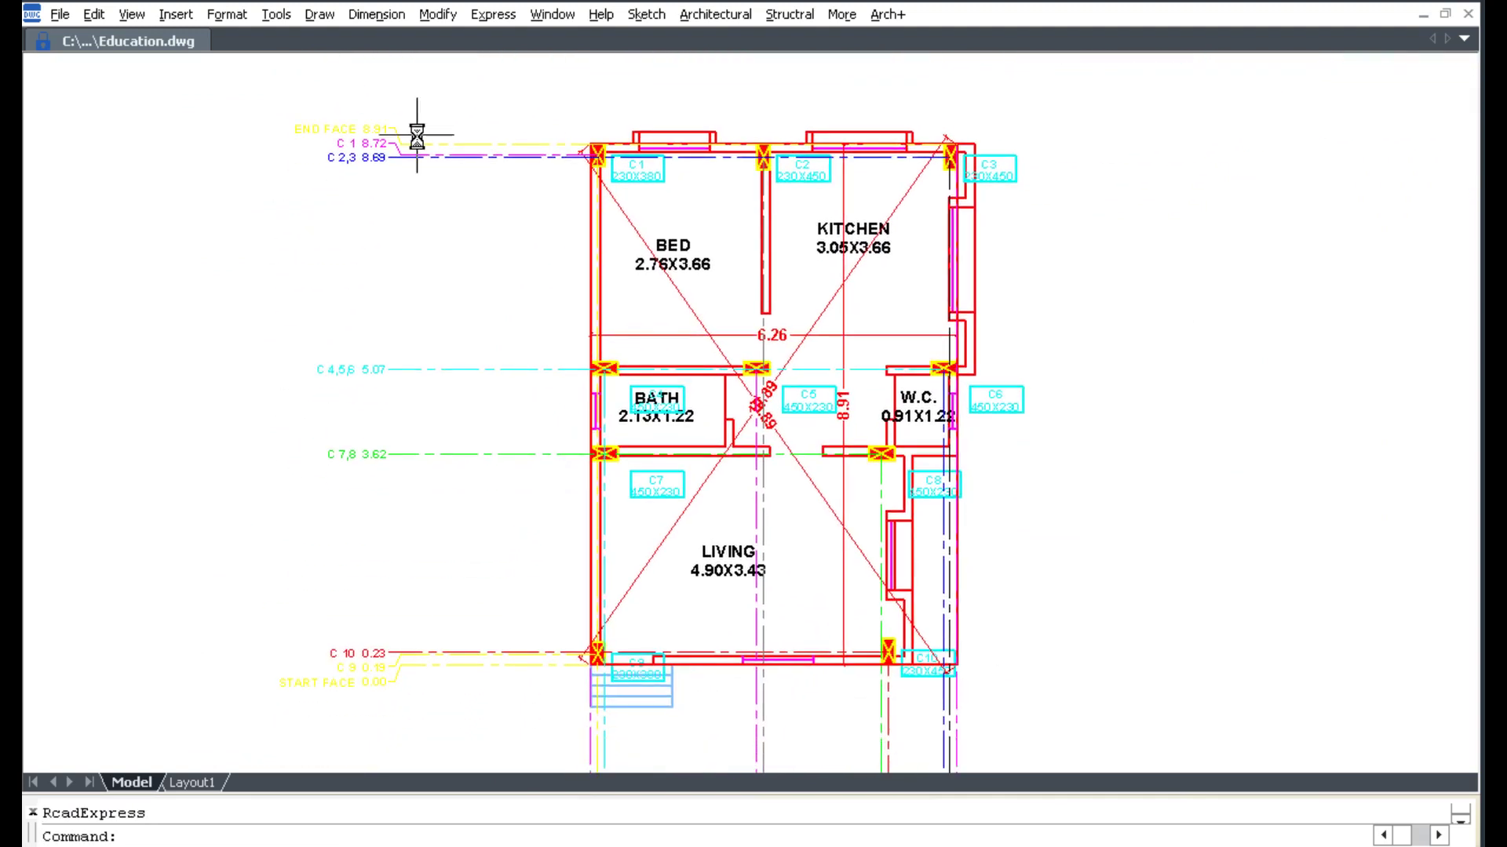
key(F8)
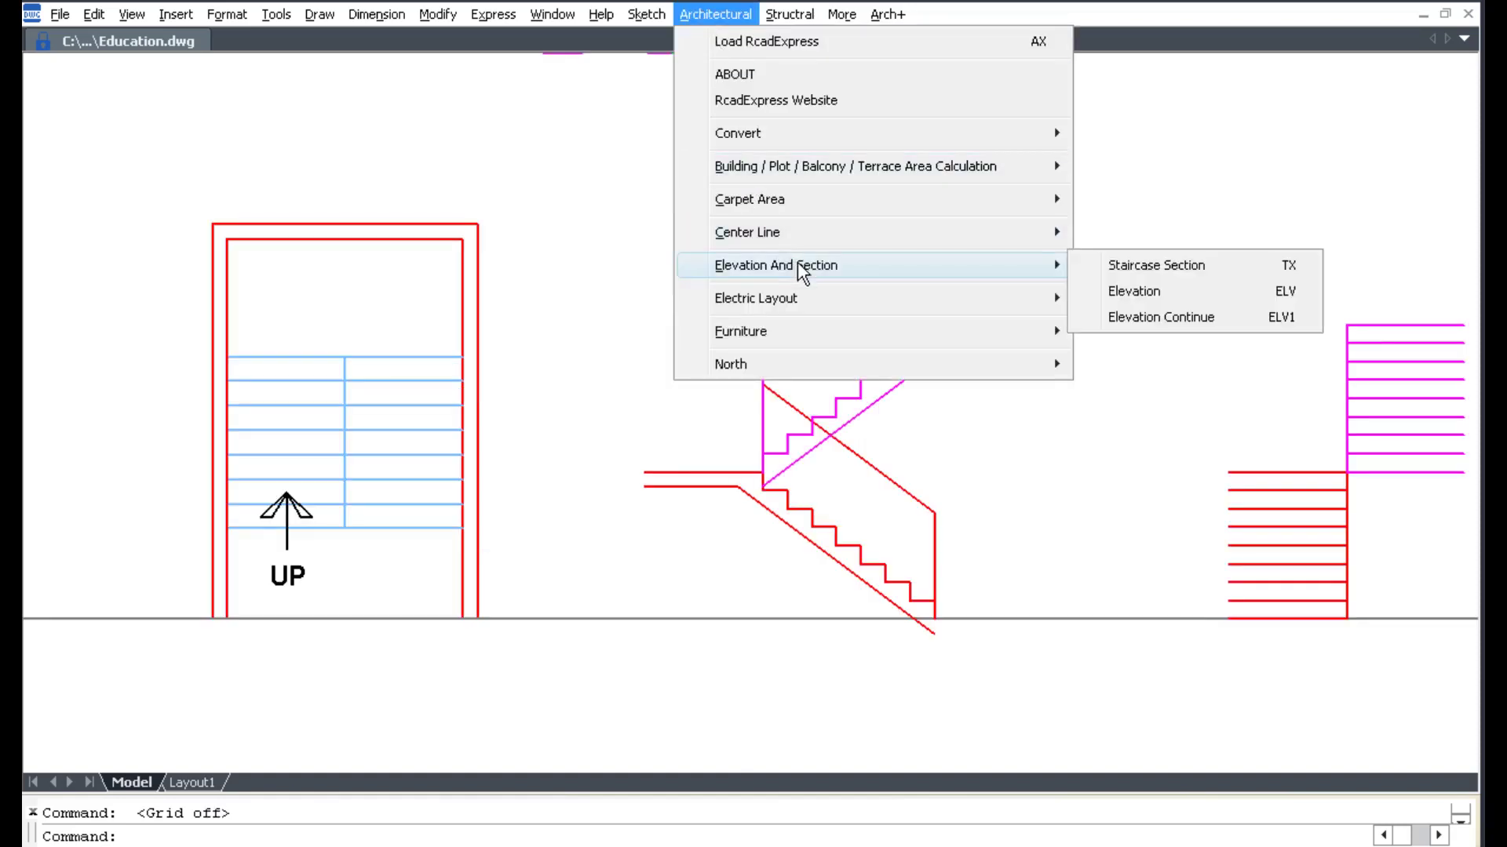
Step: Draw a five-floor staircase section with risers 8/0/8, slab height 2.9 and default railing height
click(1226, 262)
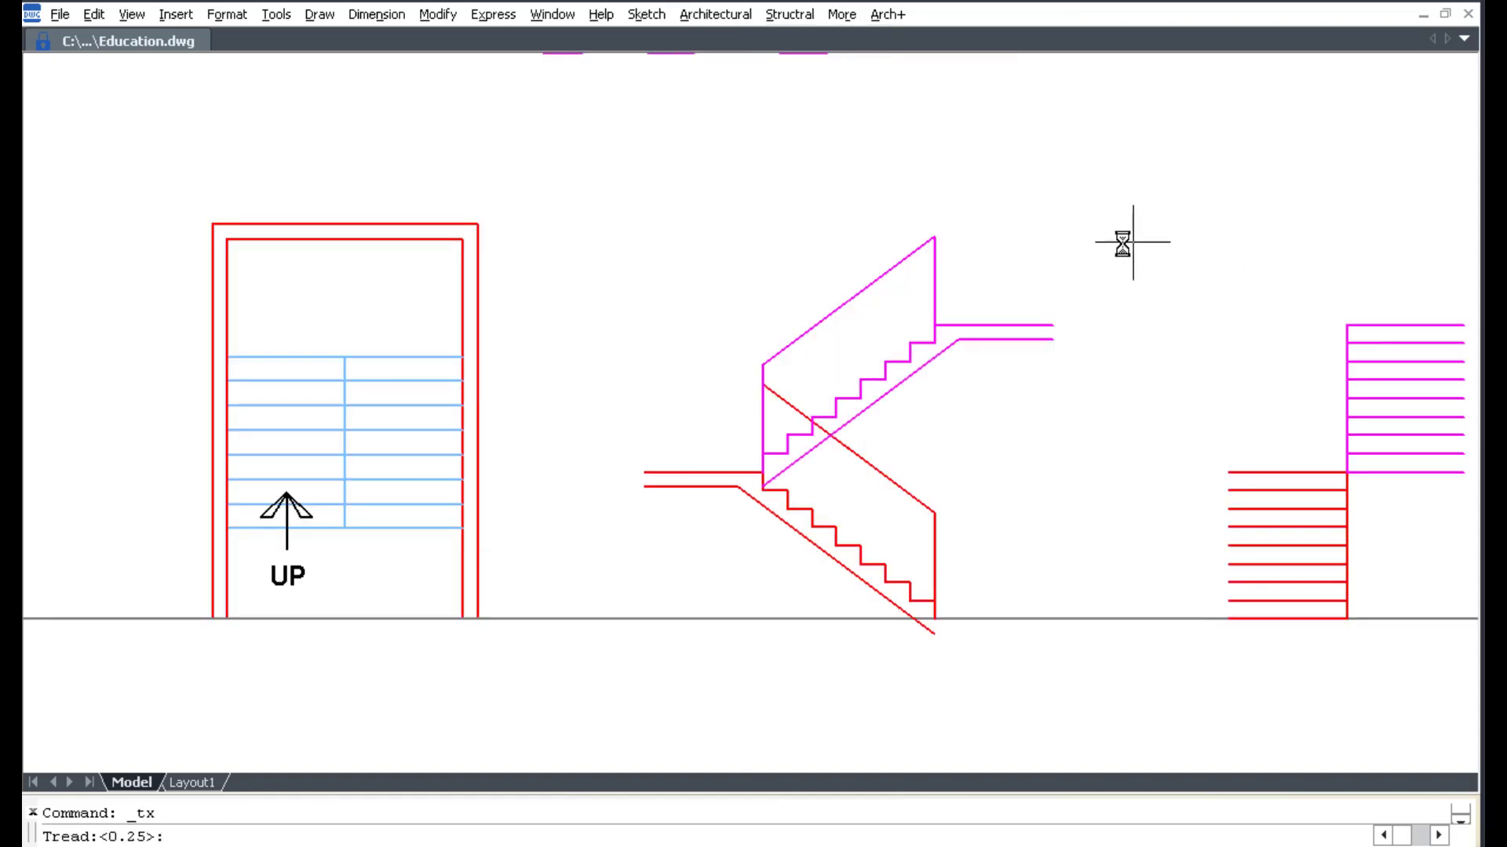
click(320, 361)
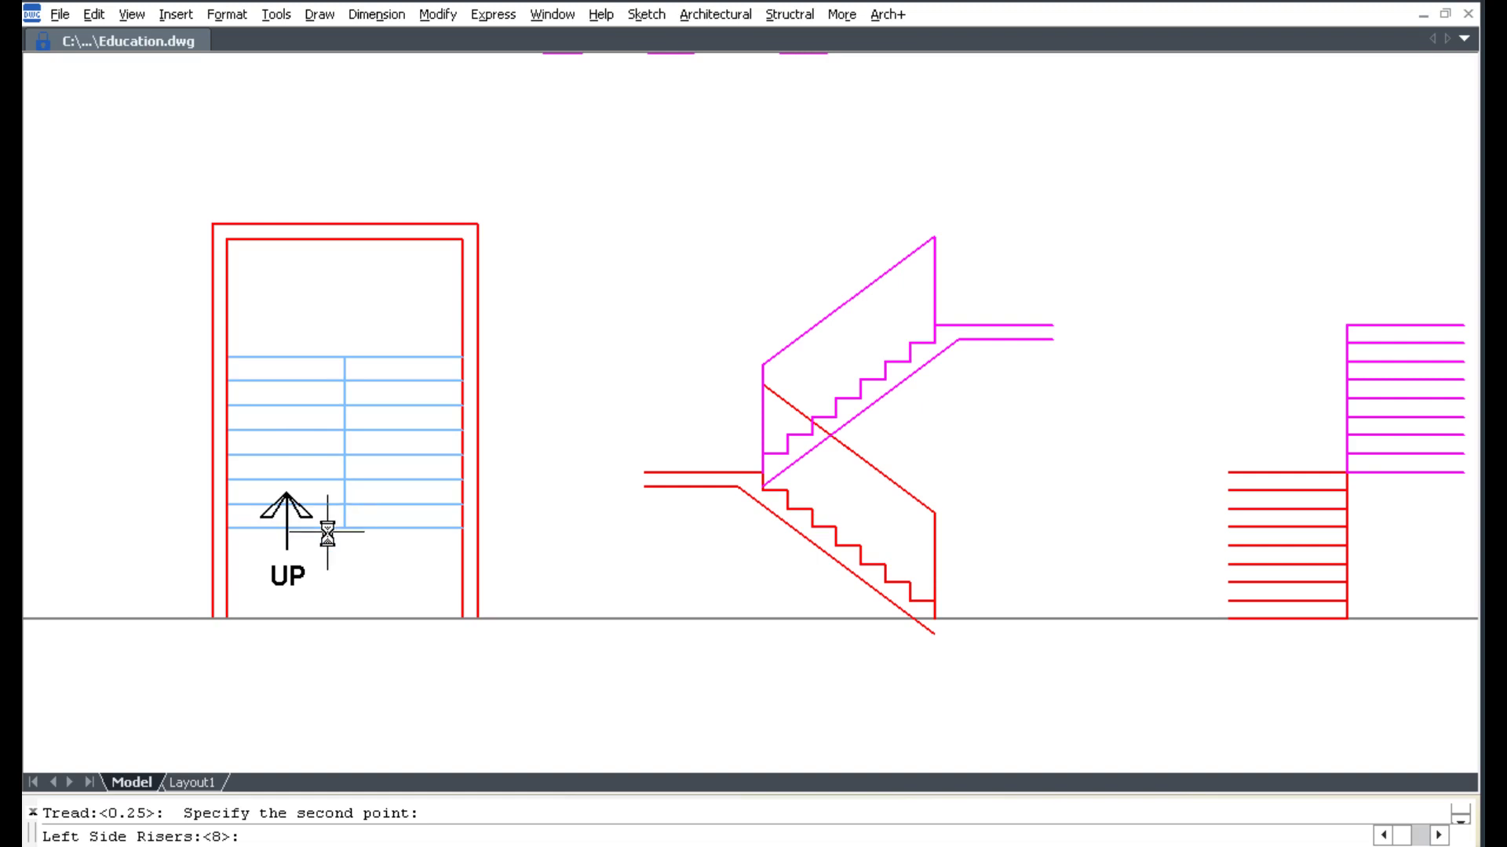
text(8)
key(Return)
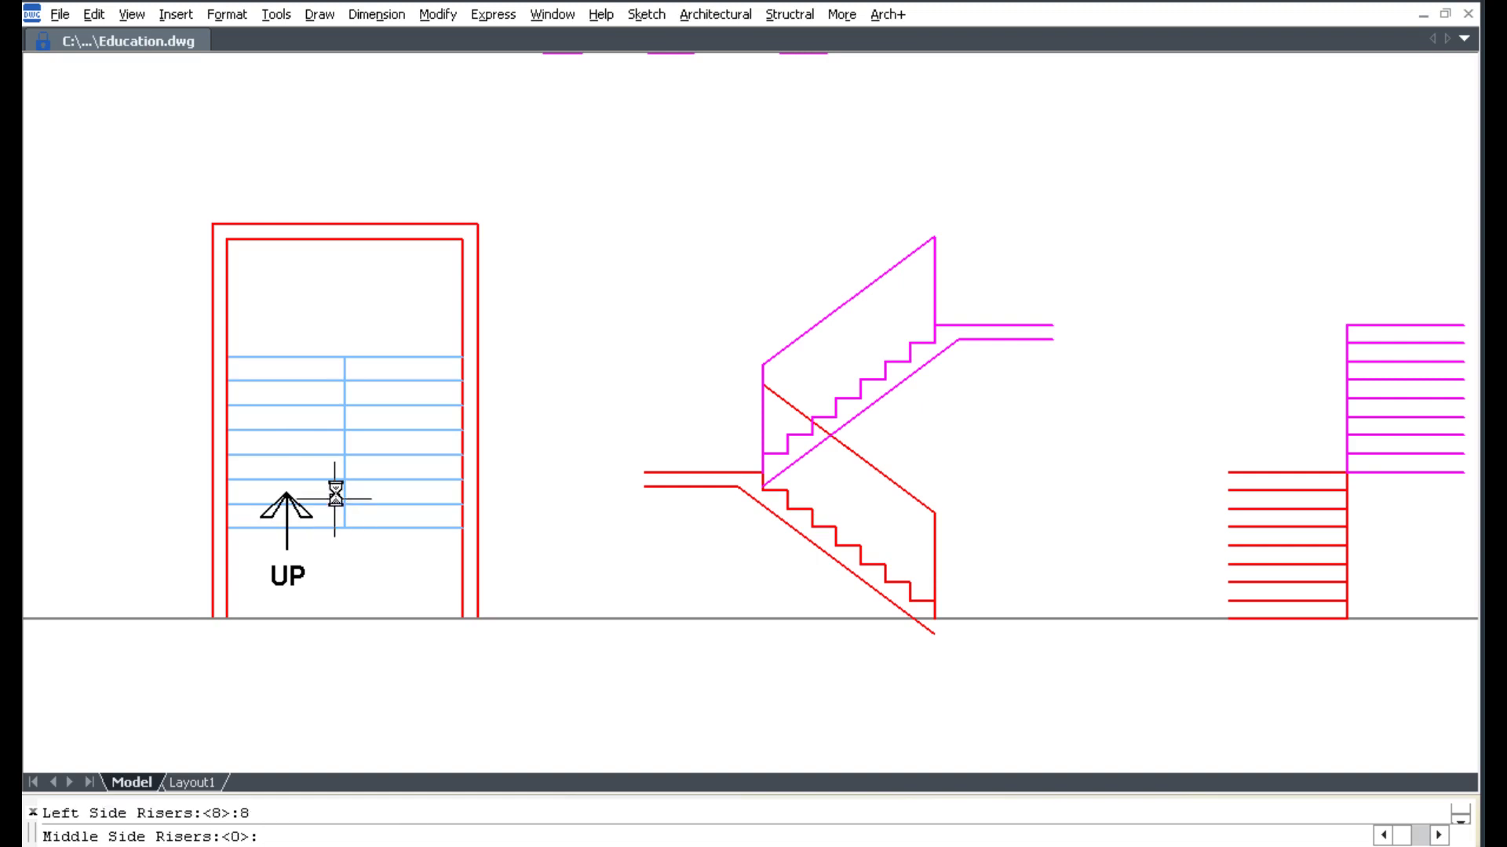
text(0)
key(Return)
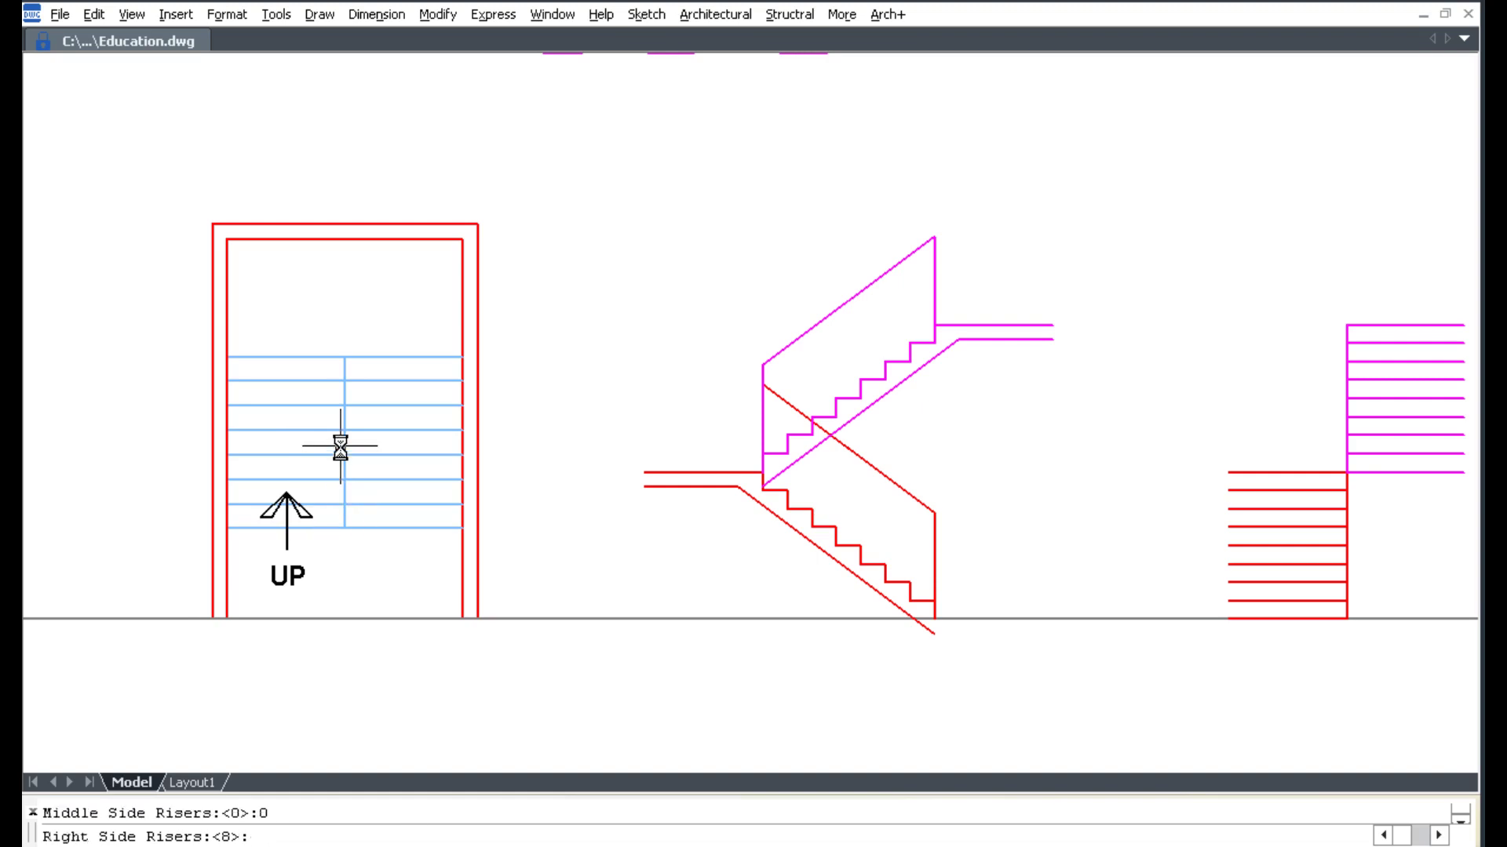
text(8)
key(Return)
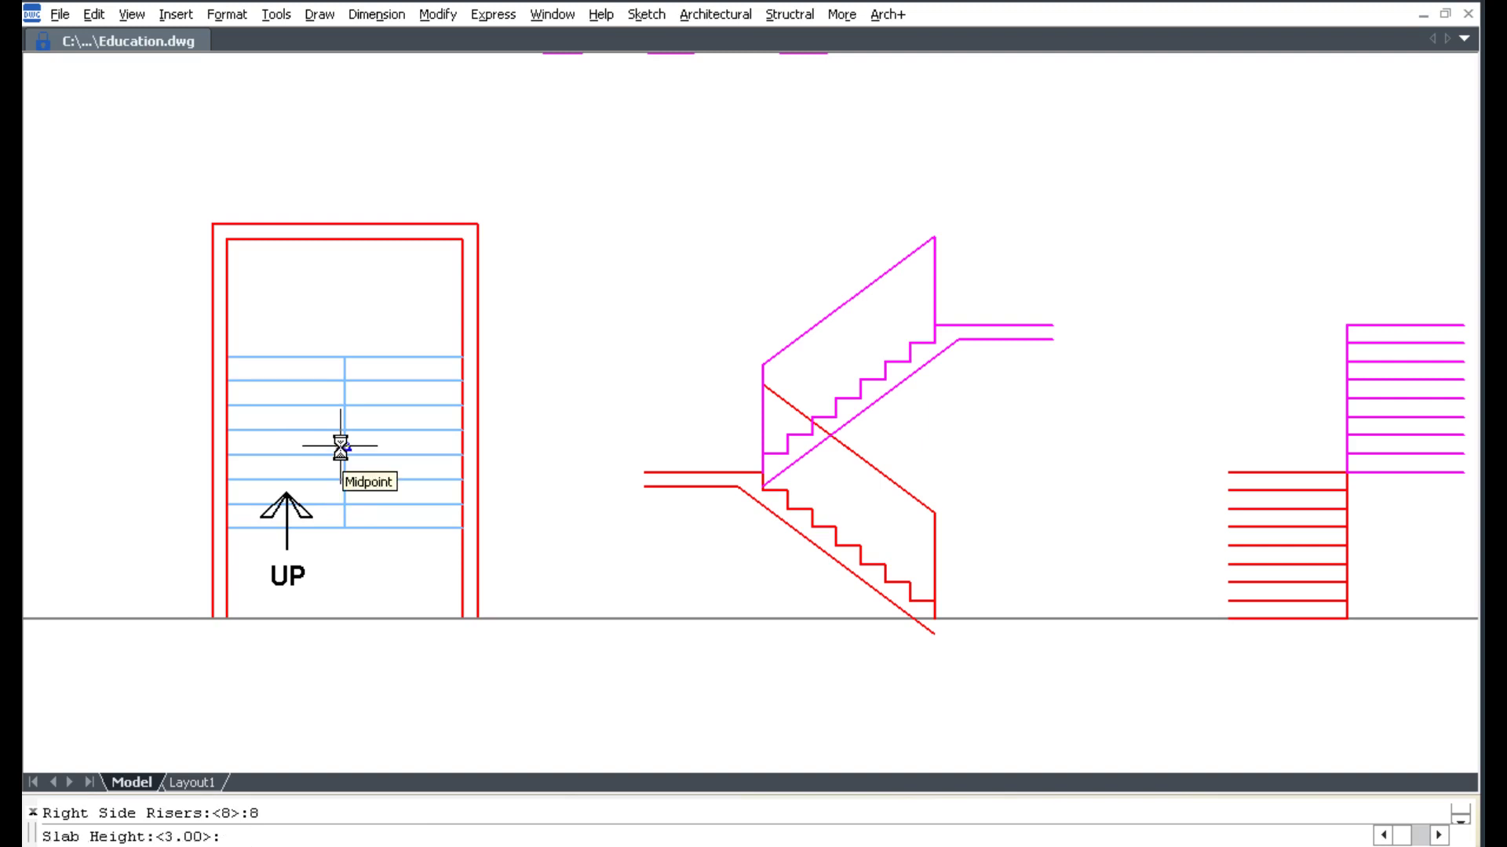
text(2.9)
key(Return)
key(Return)
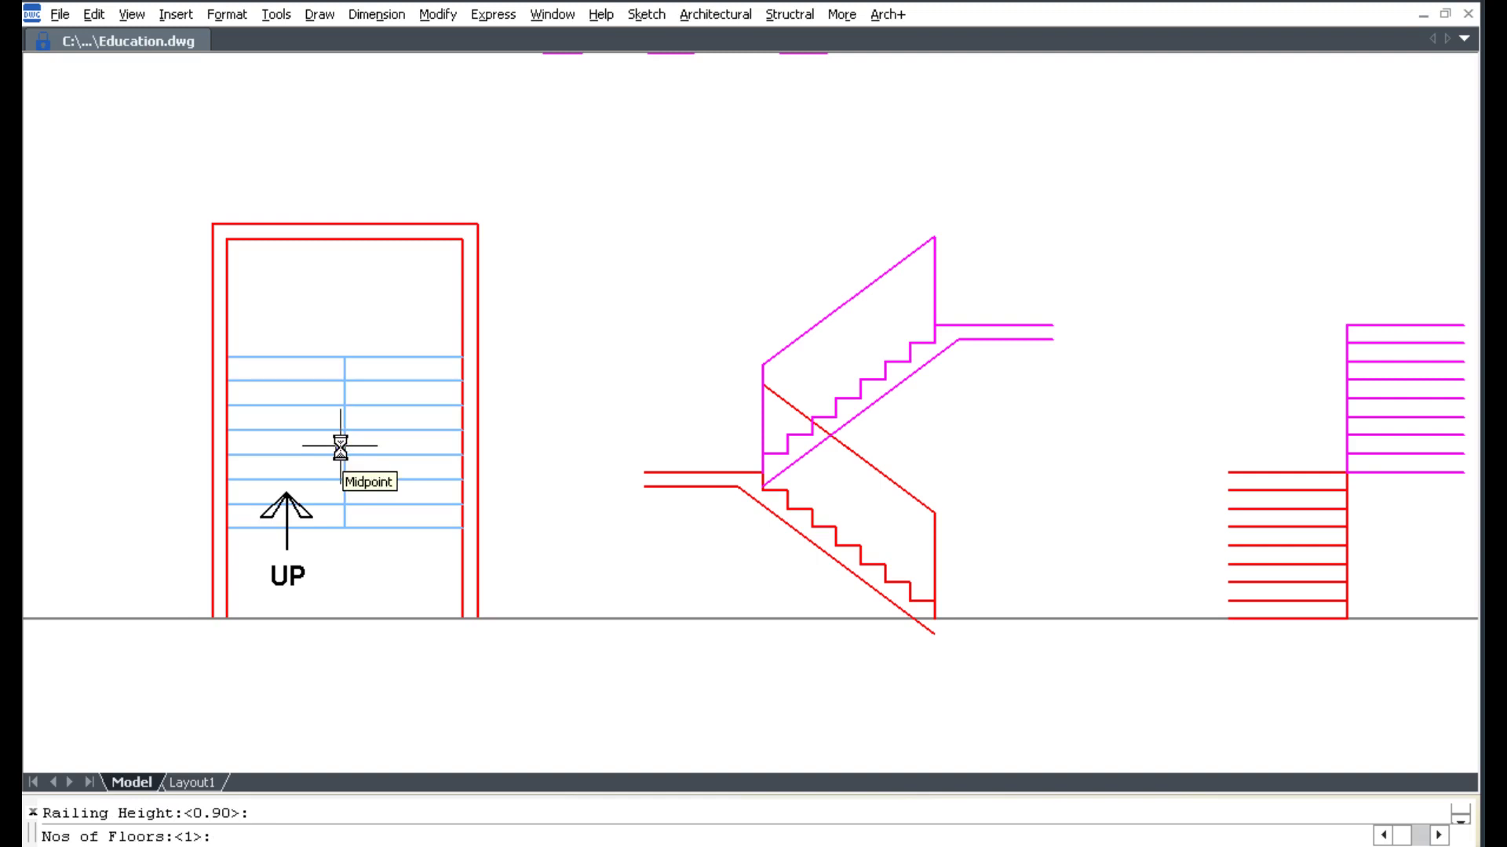
text(5)
key(Return)
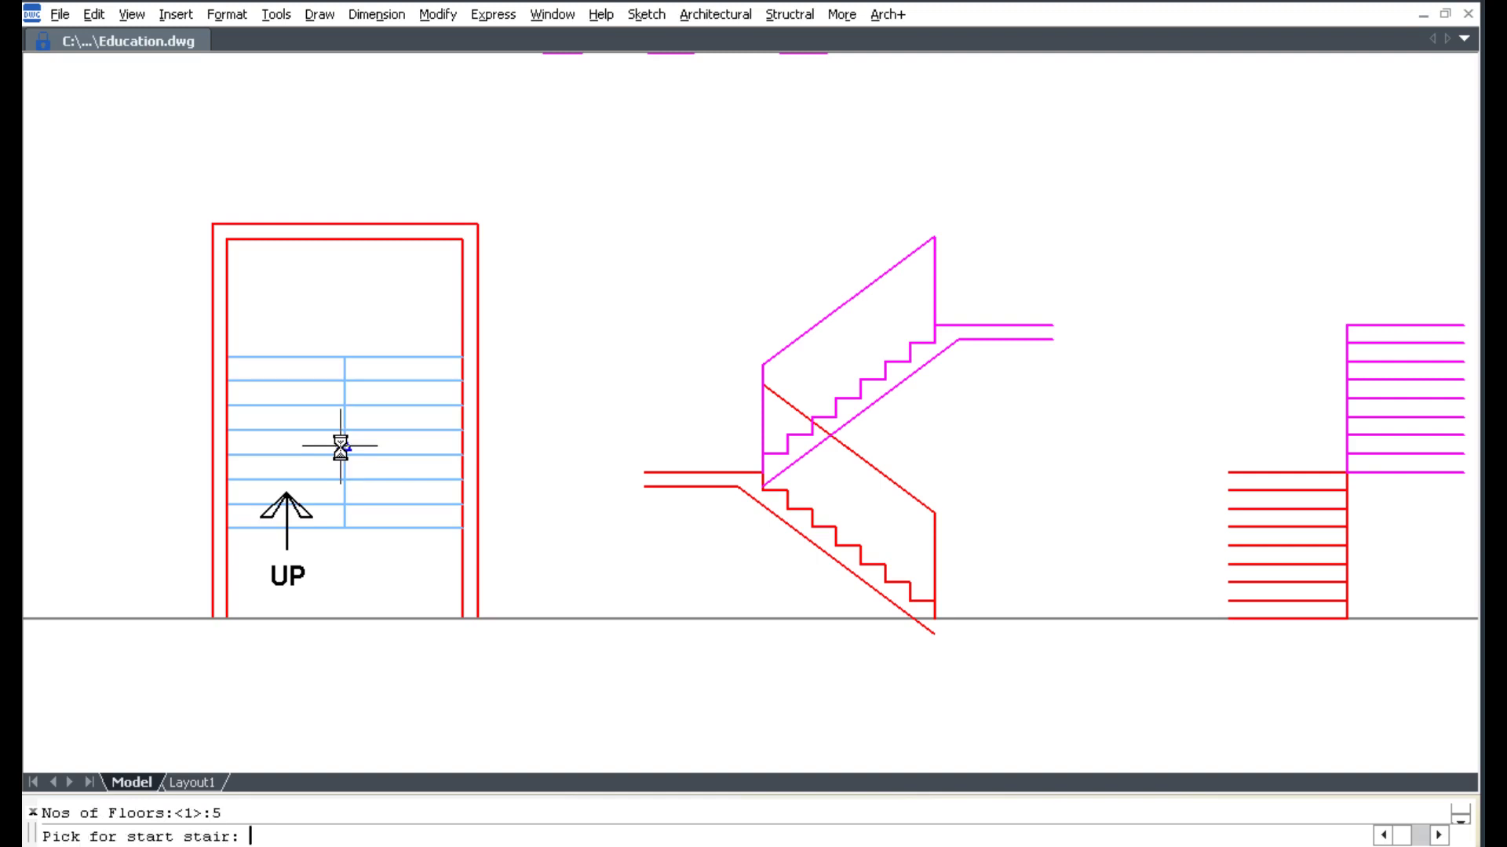
scroll(726, 424, down, 5)
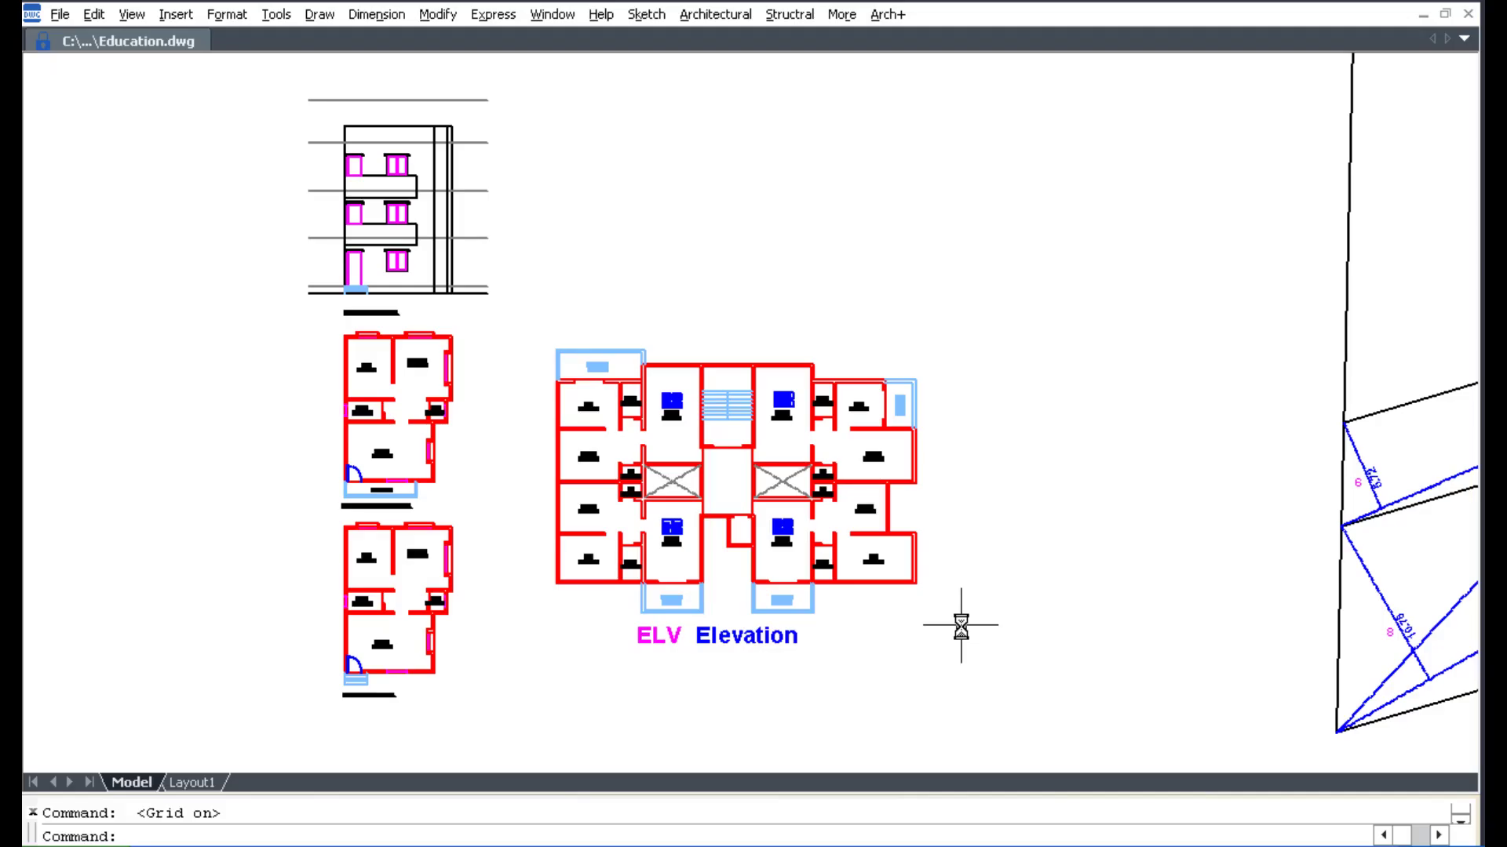
text(z)
key(Return)
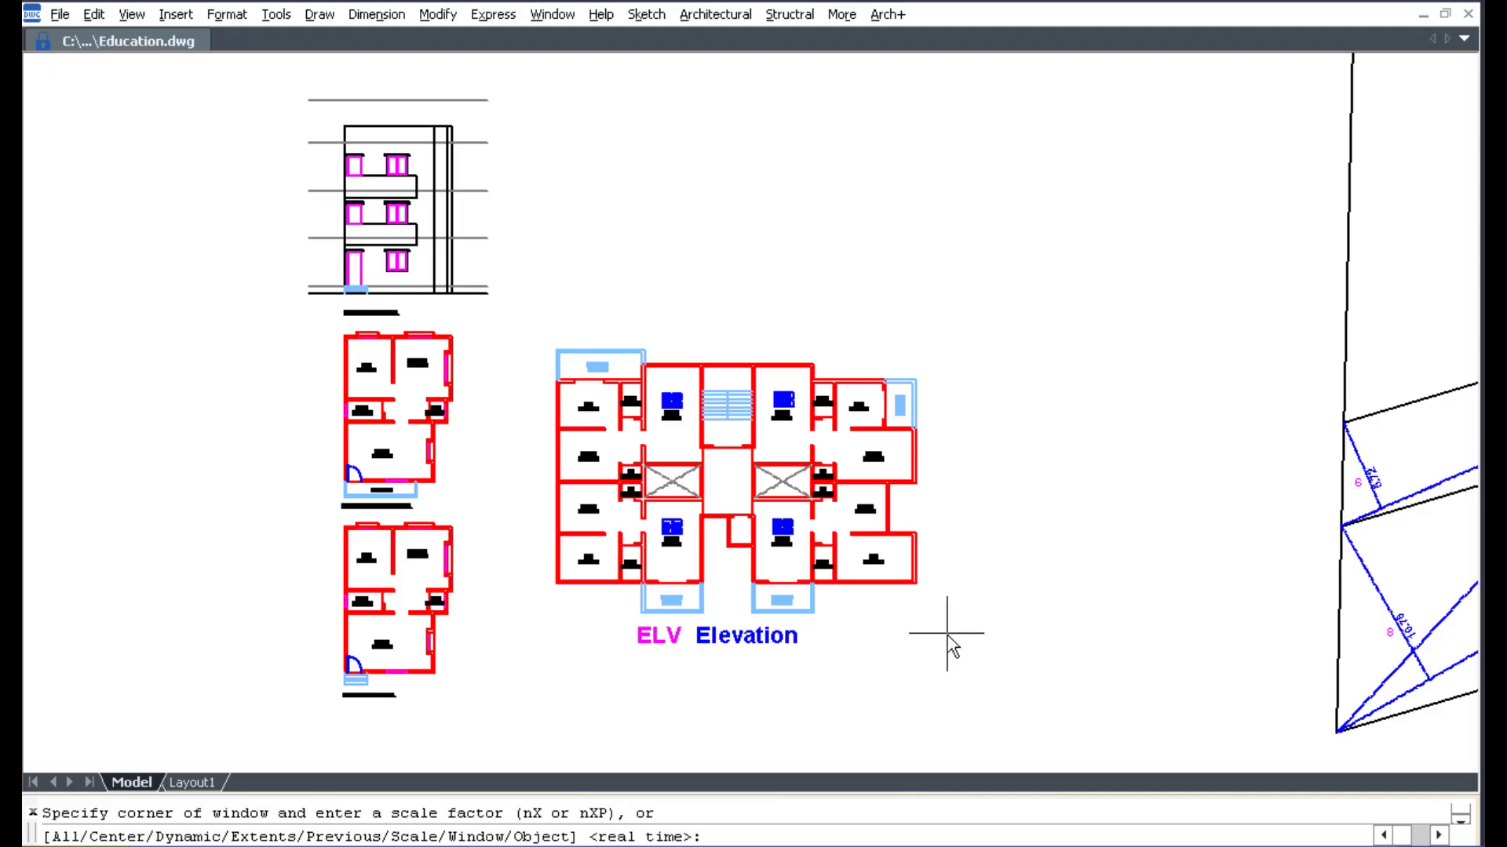
Step: Zoom to the ELV plan and place a 5-floor front elevation with text height .125 above it
click(541, 331)
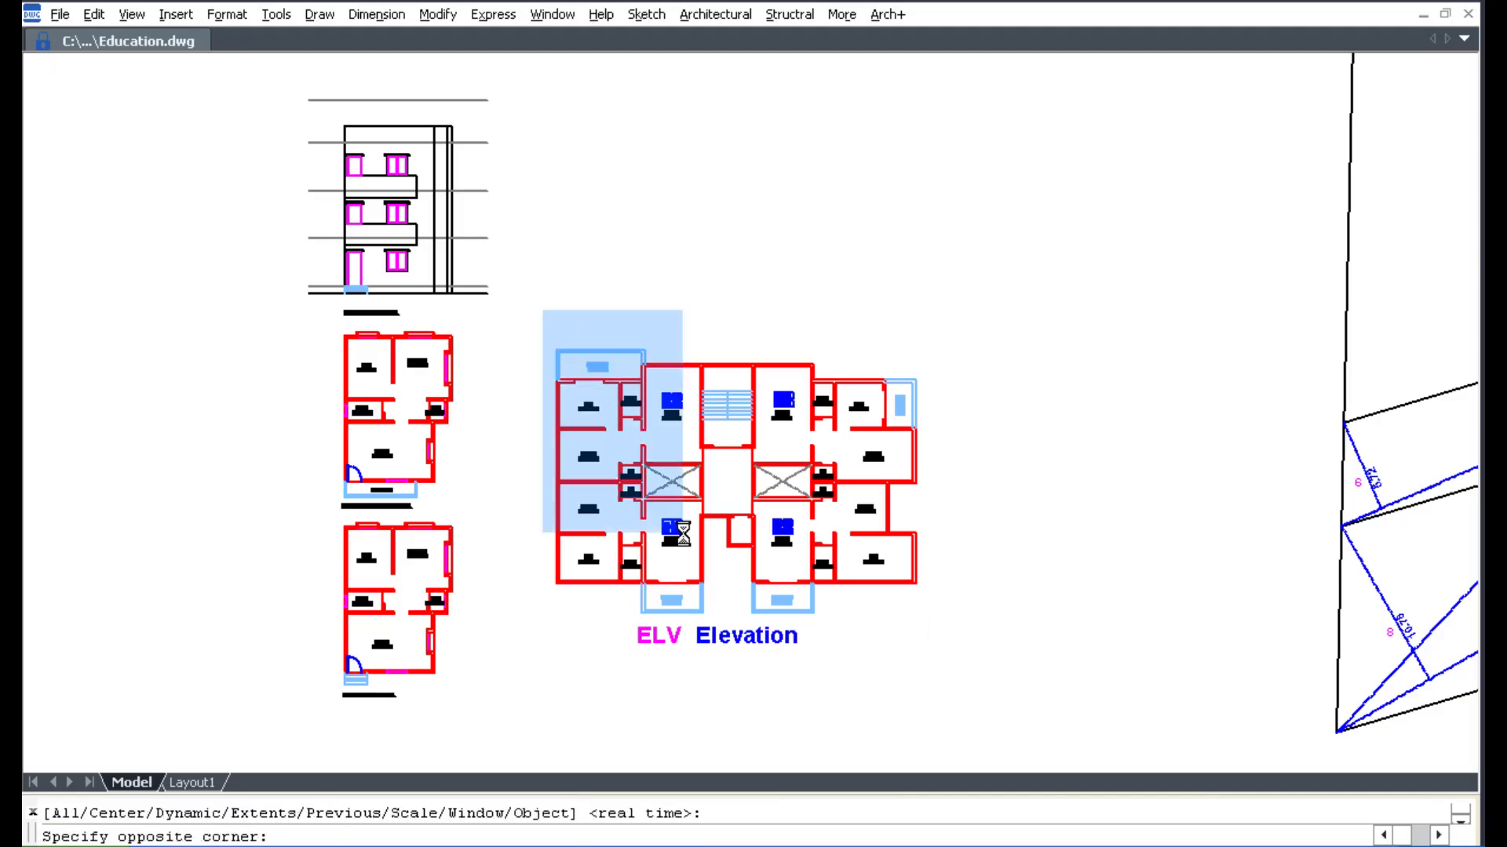
click(941, 648)
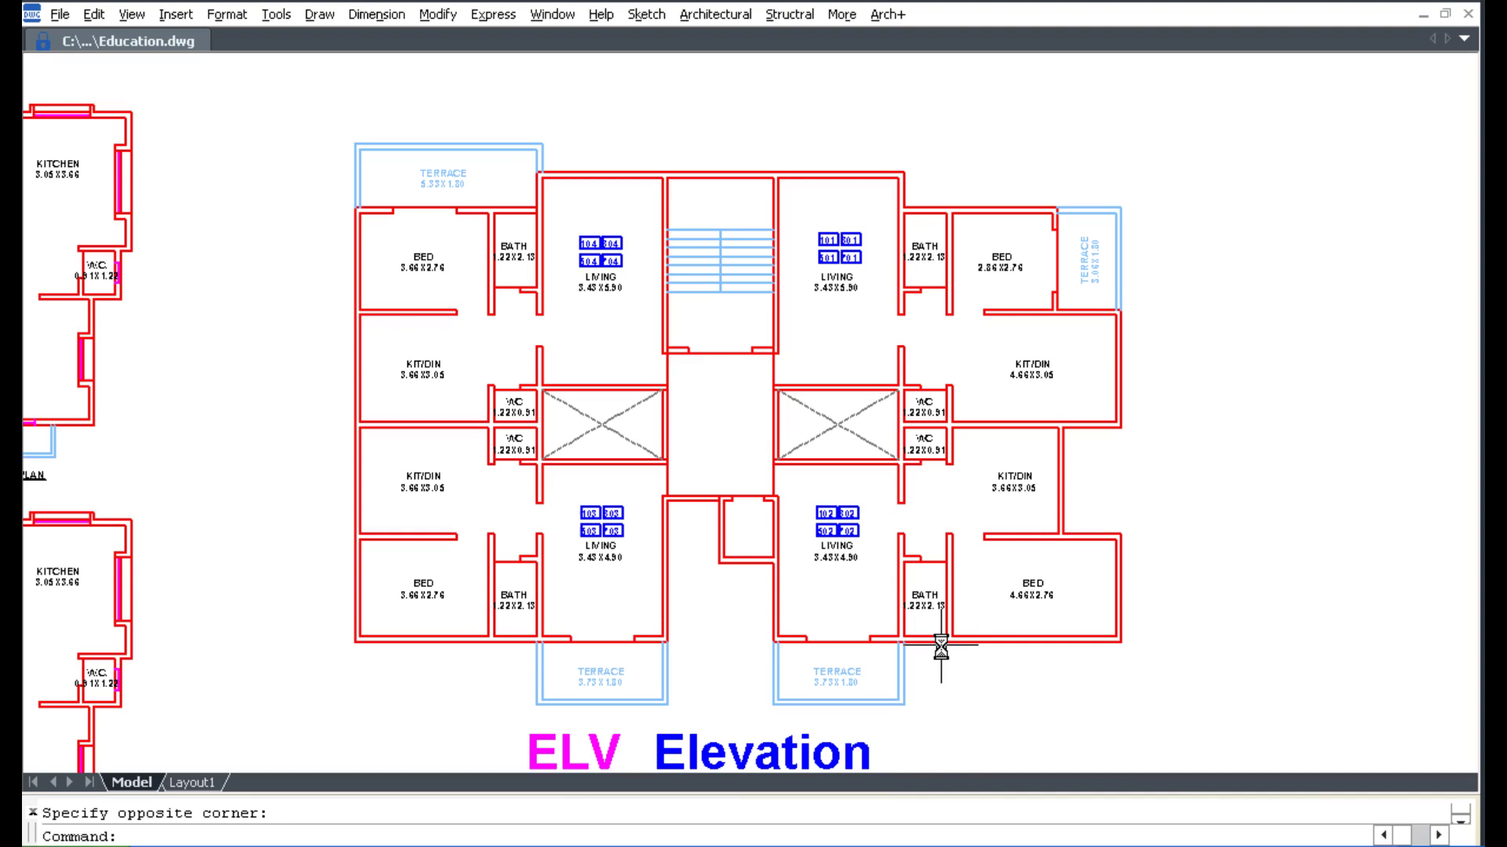
click(700, 13)
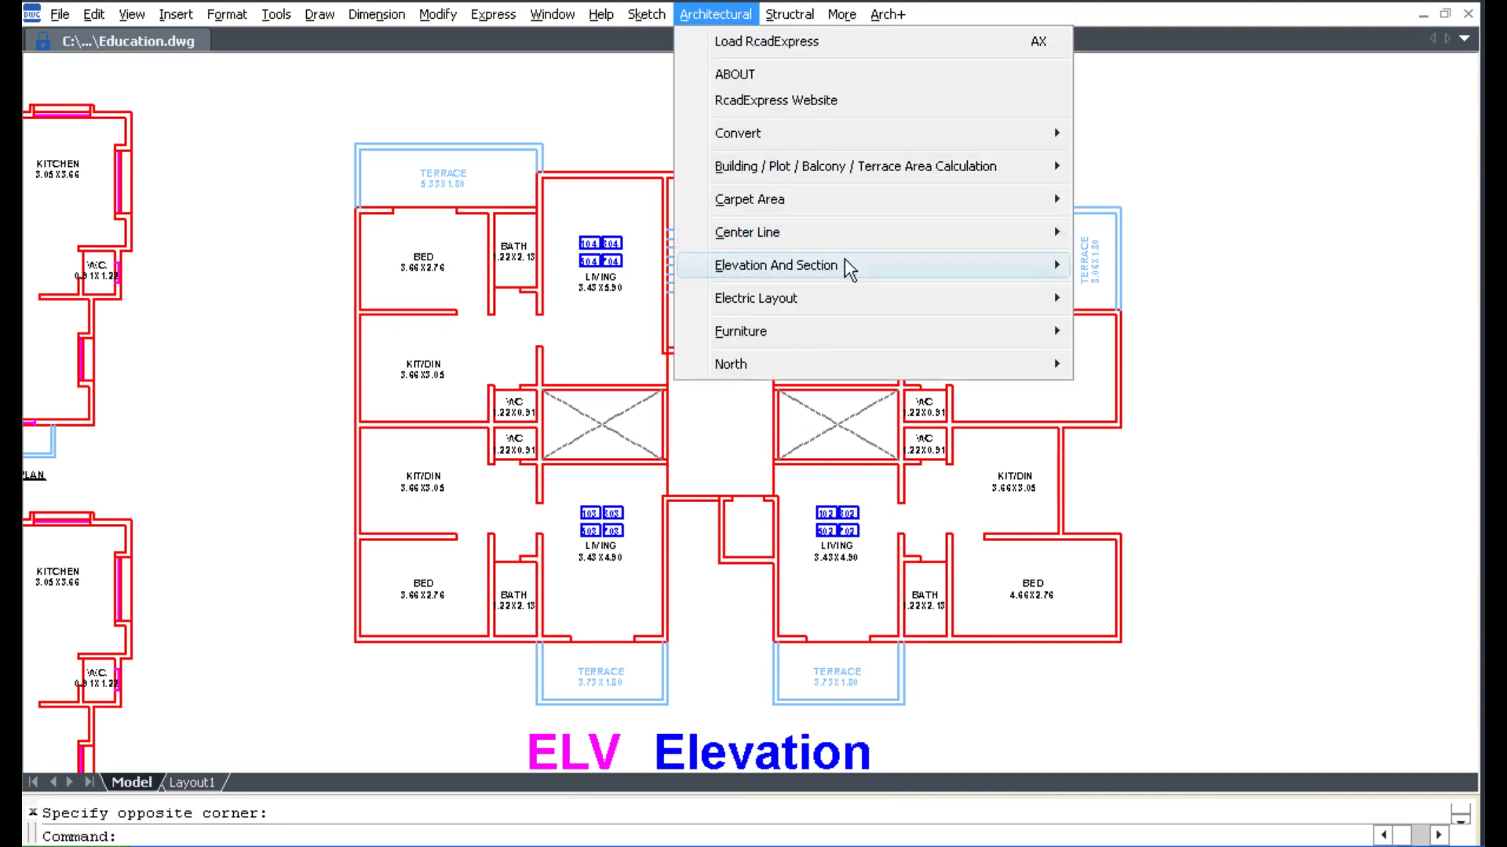
mouse_move(776, 265)
click(1122, 297)
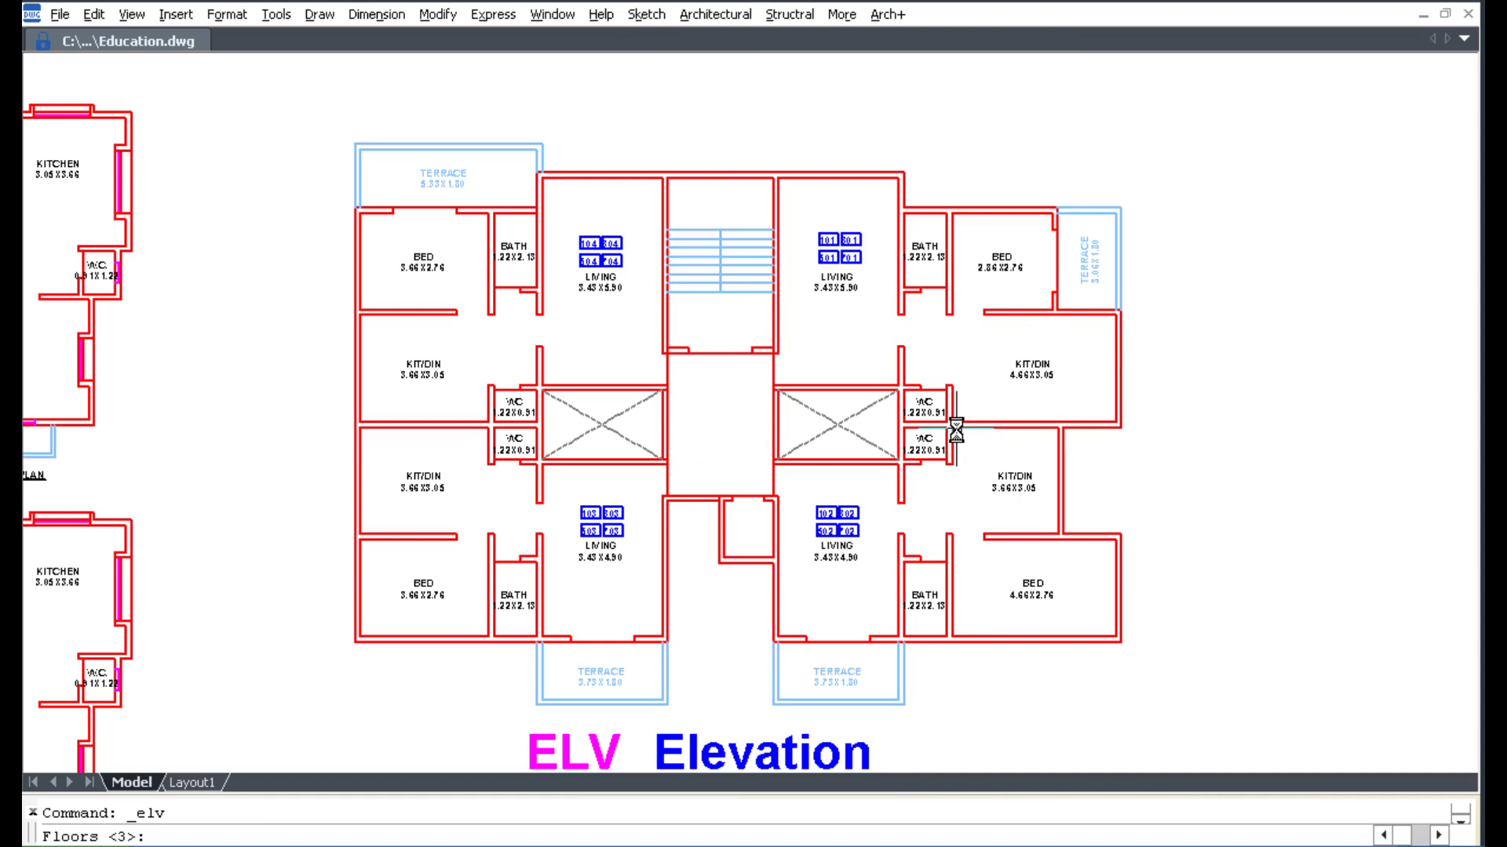
text(5)
key(Return)
key(Return)
text(.125)
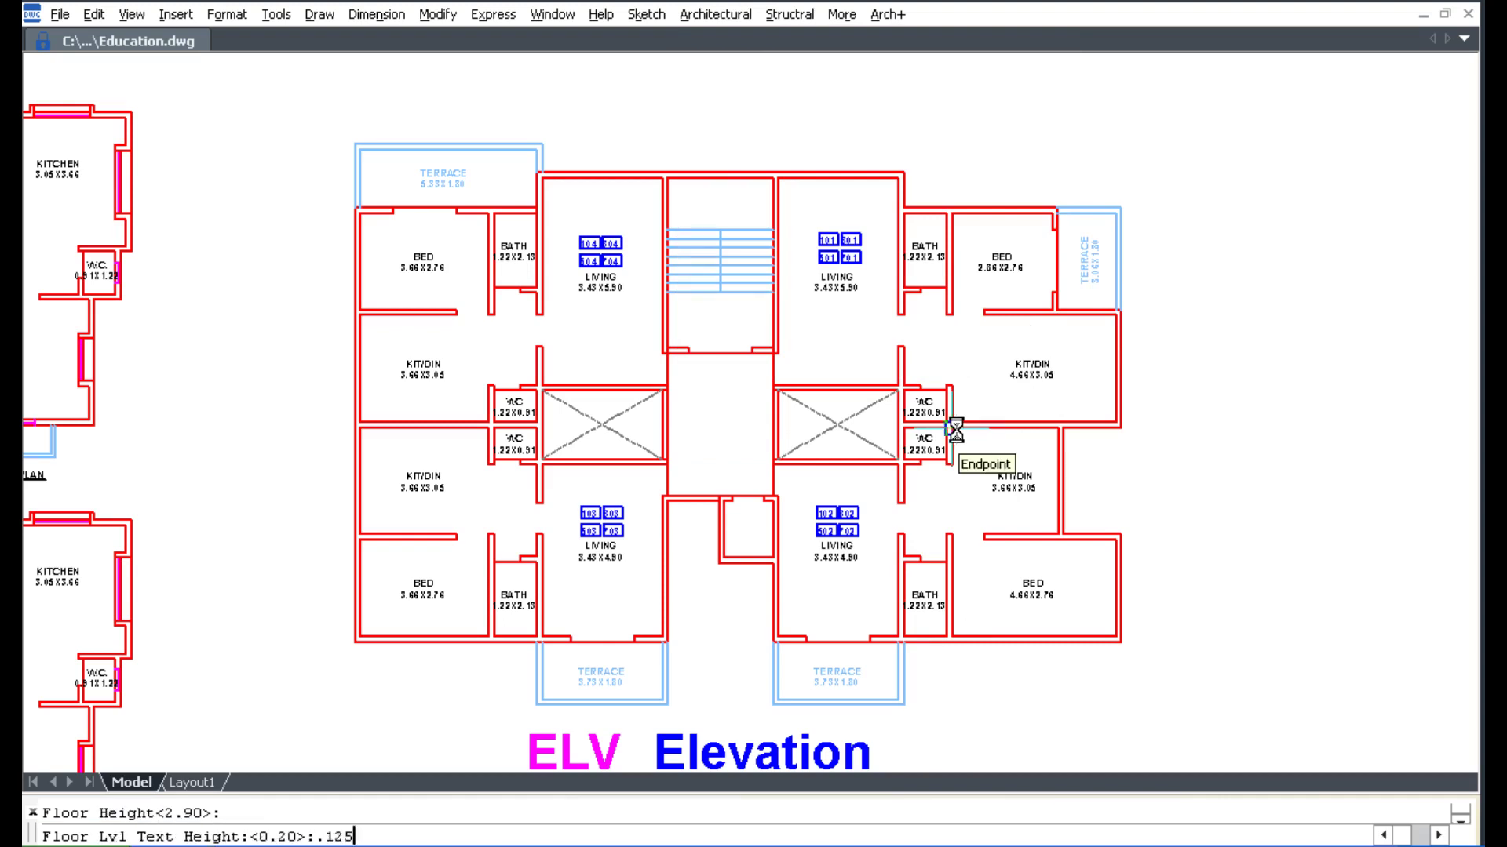
key(Return)
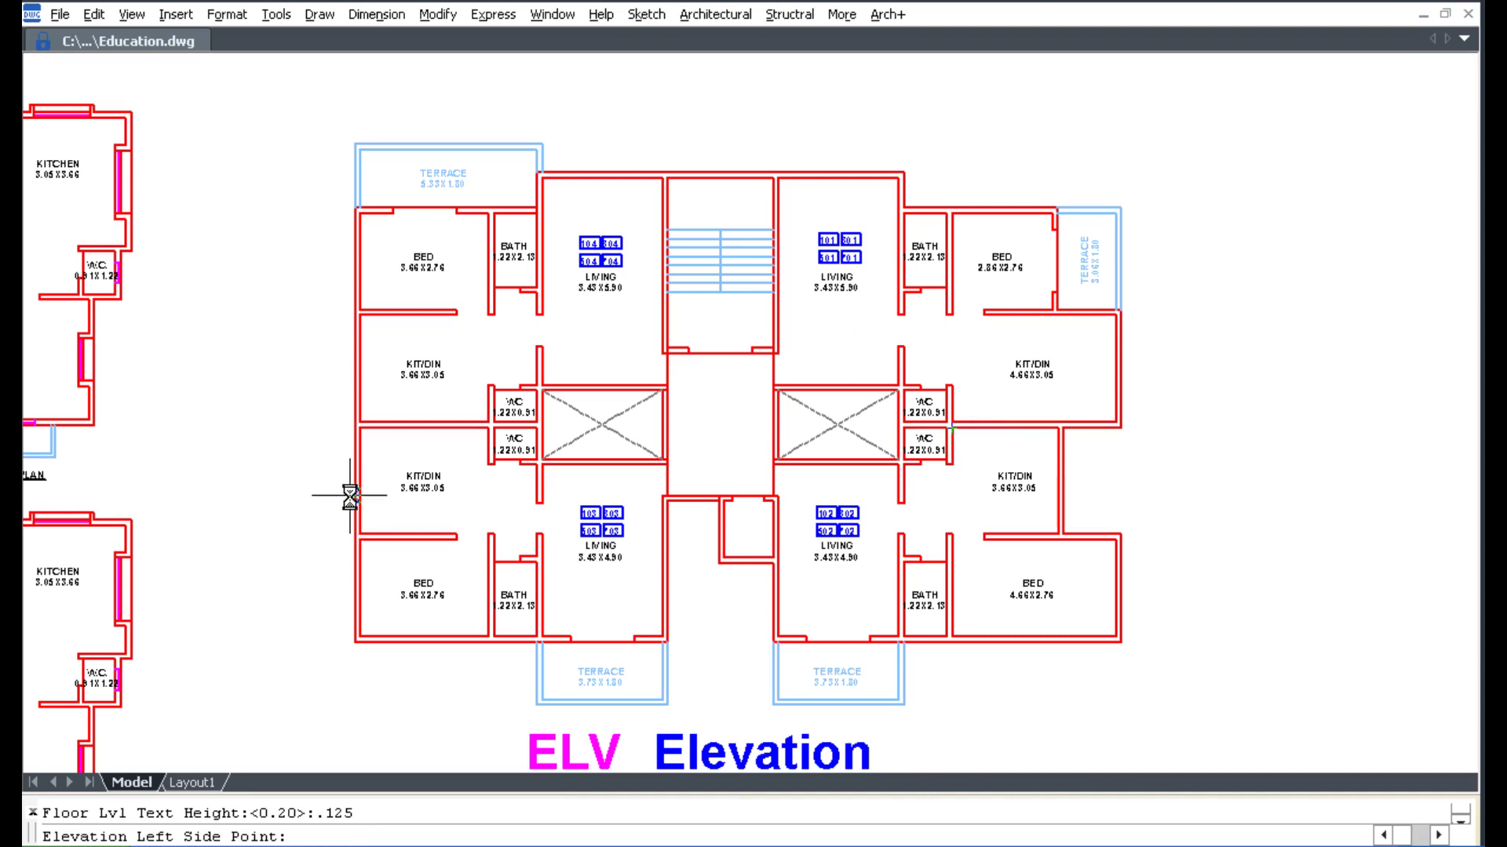
click(356, 641)
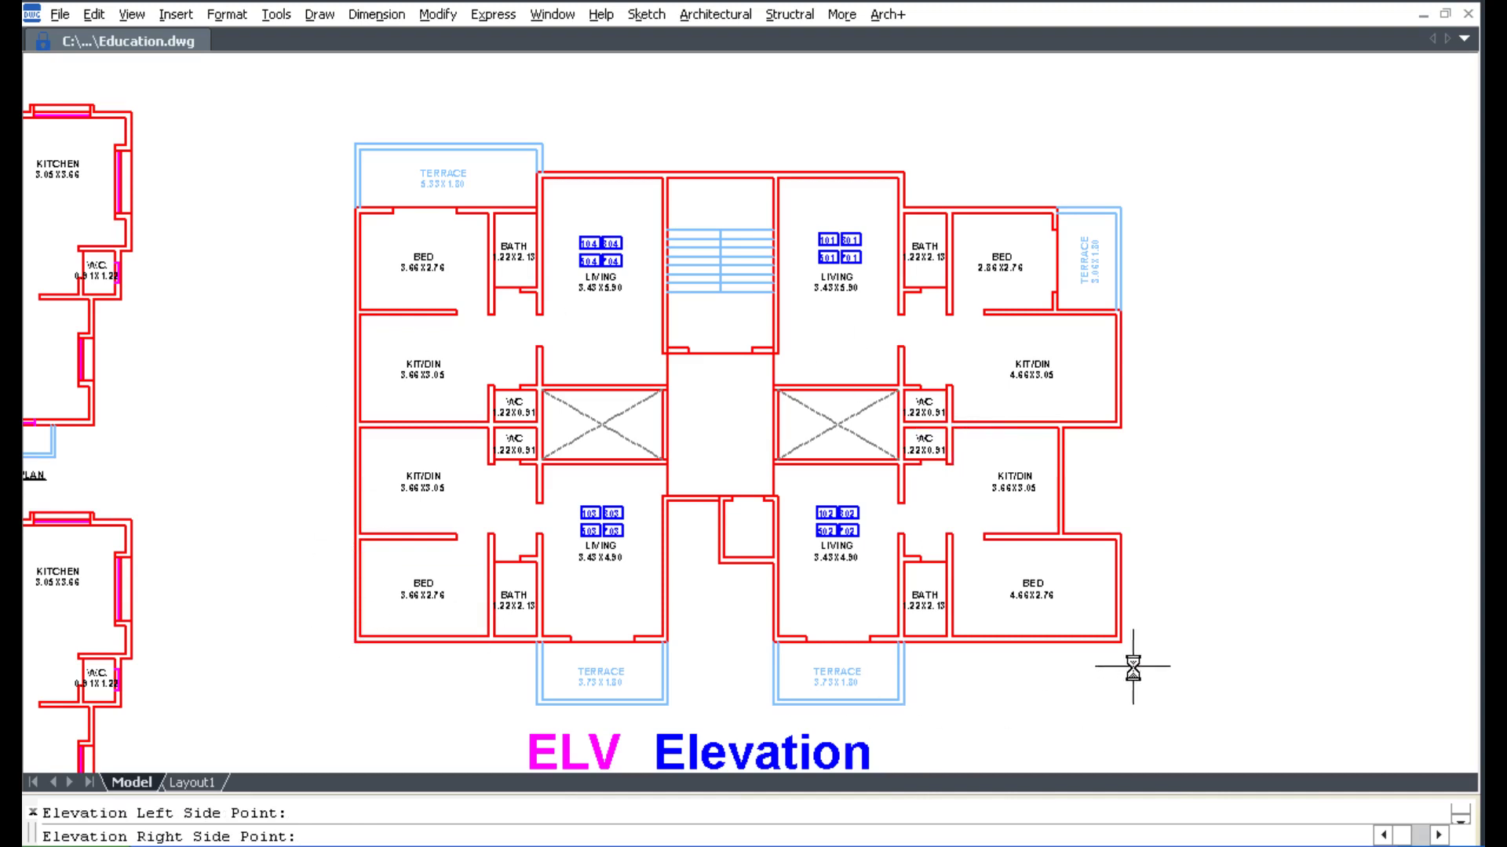
click(1121, 641)
click(317, 87)
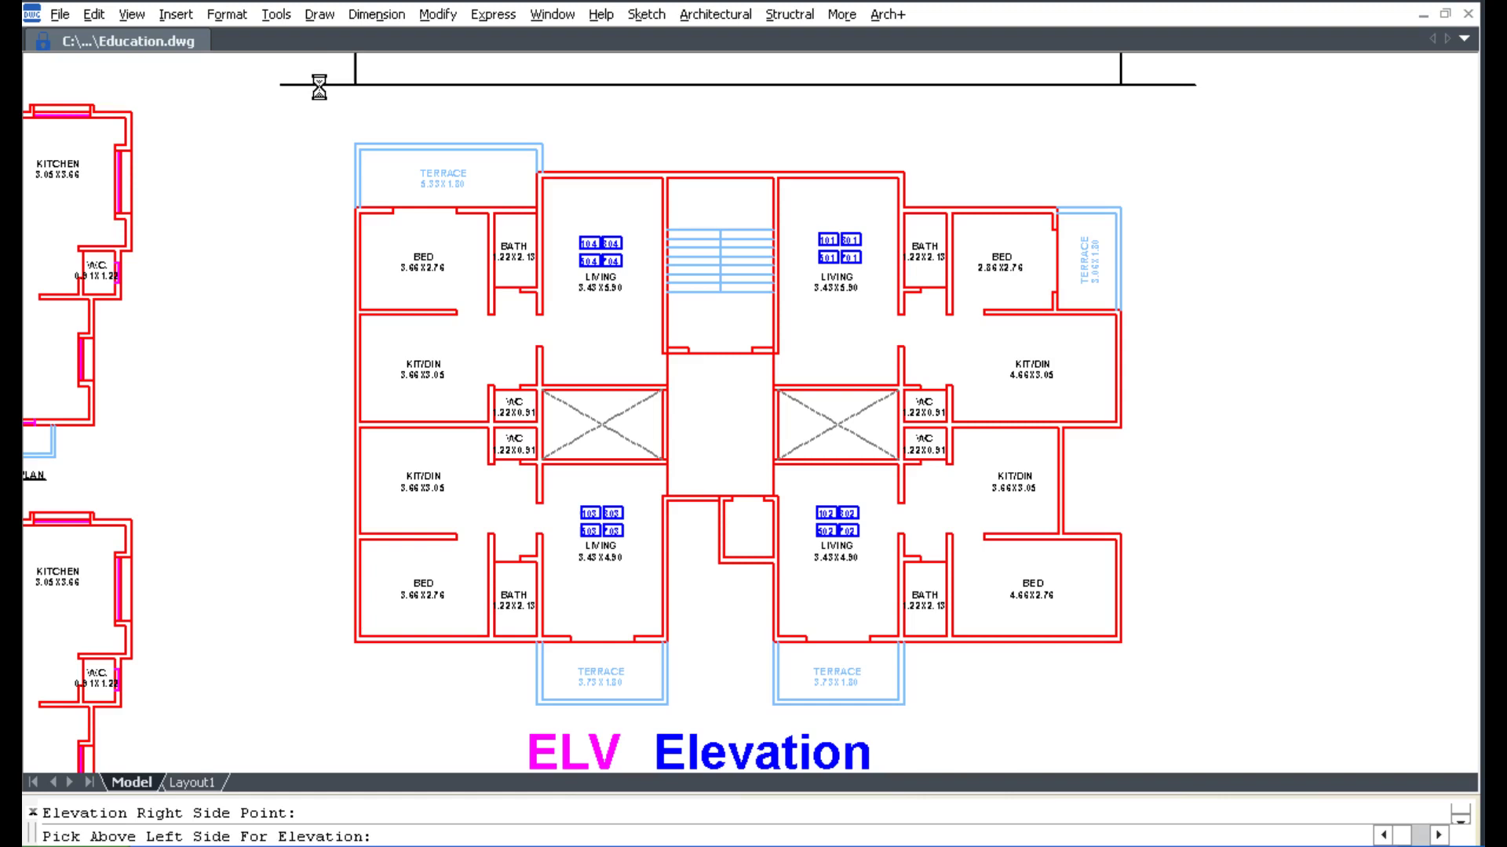
mouse_move(743, 168)
middle_down()
mouse_move(750, 632)
mouse_move(735, 100)
middle_up()
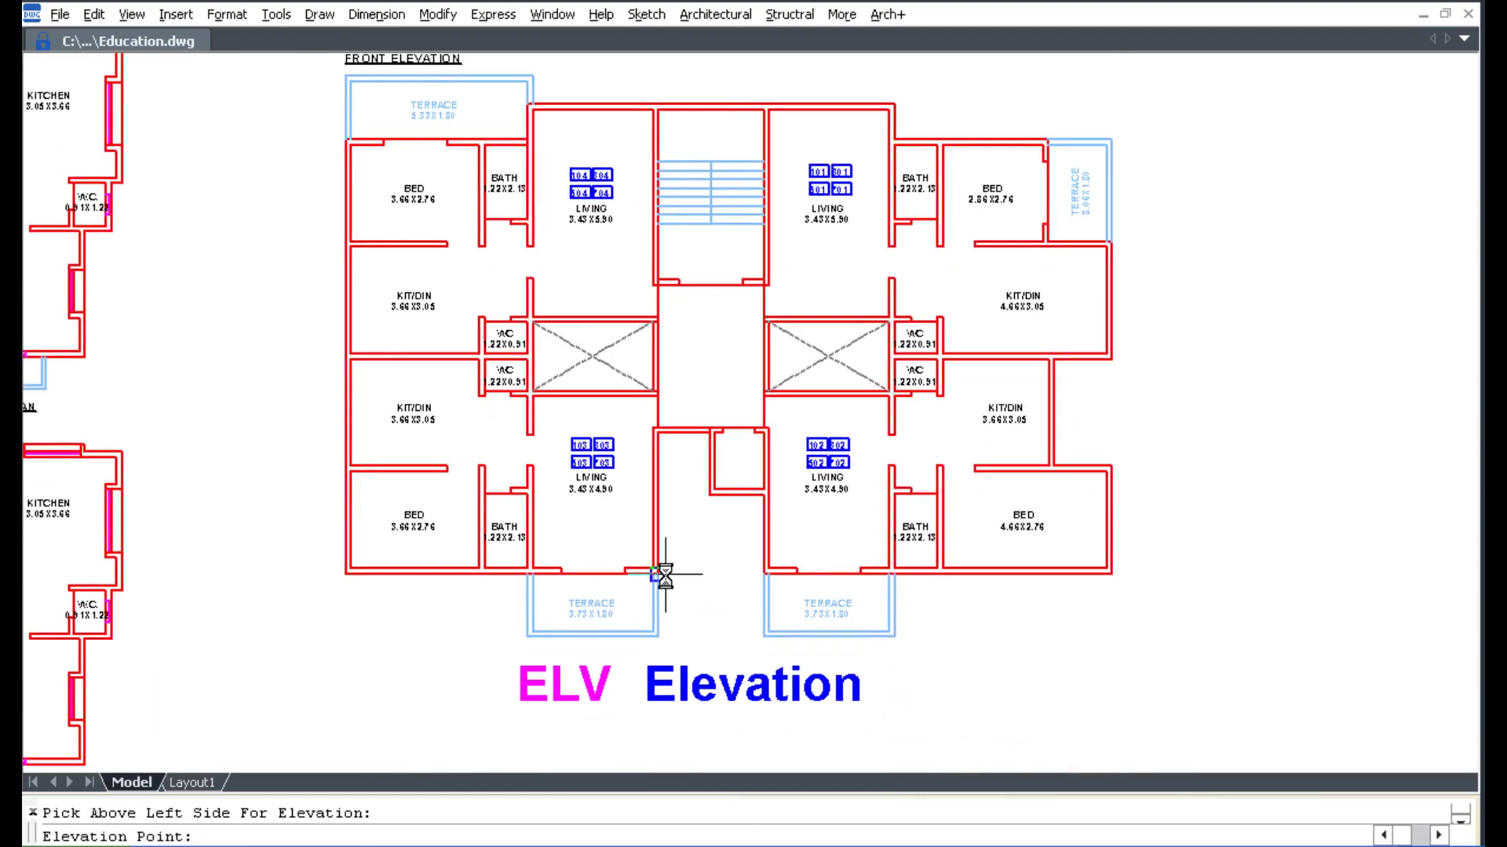
Step: Mark the parking line across the plan's lower wall and the column positions
click(722, 525)
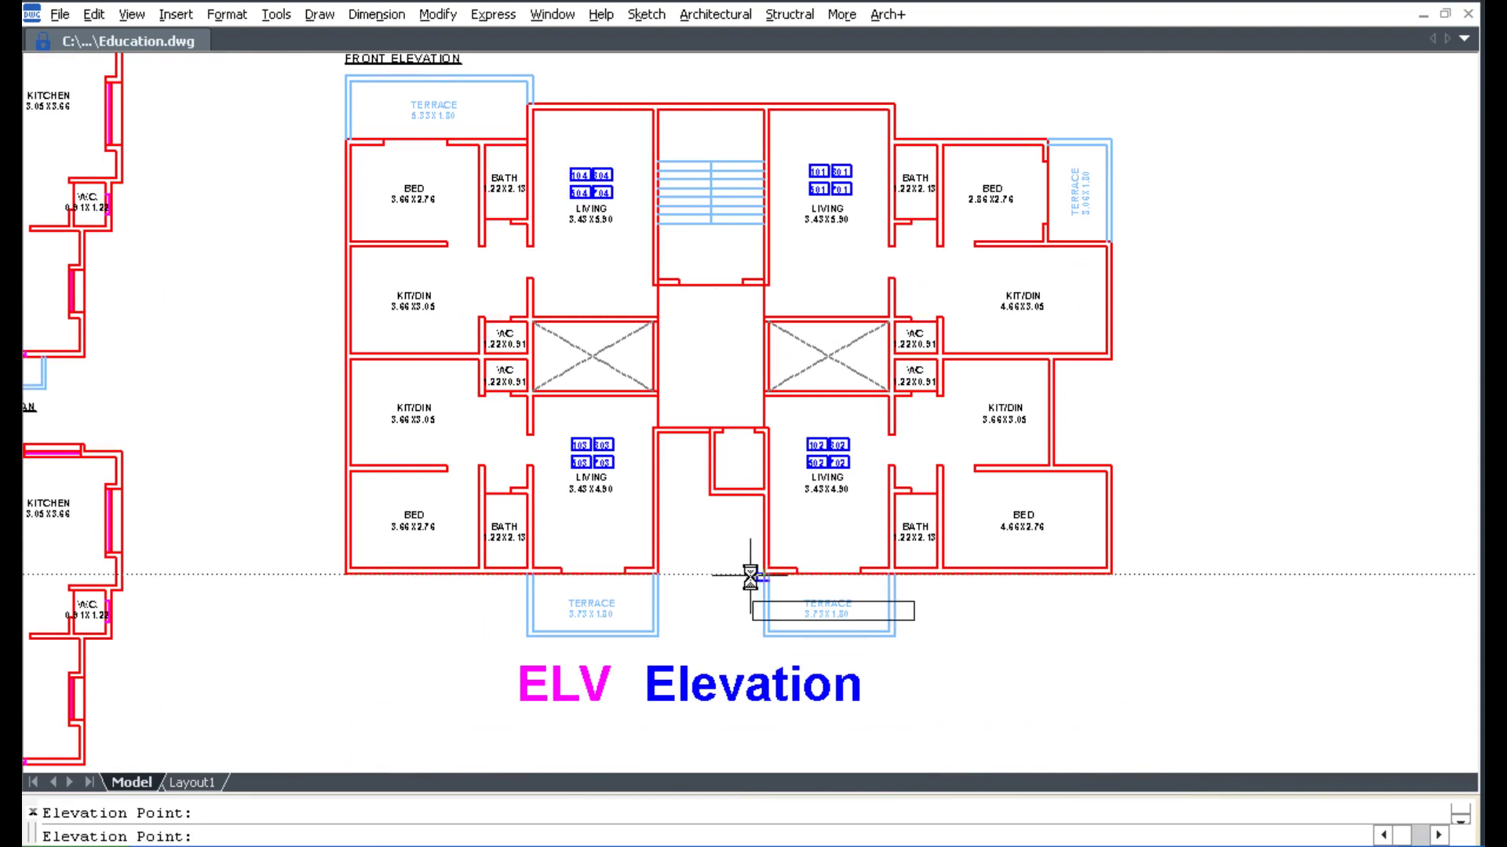
click(706, 549)
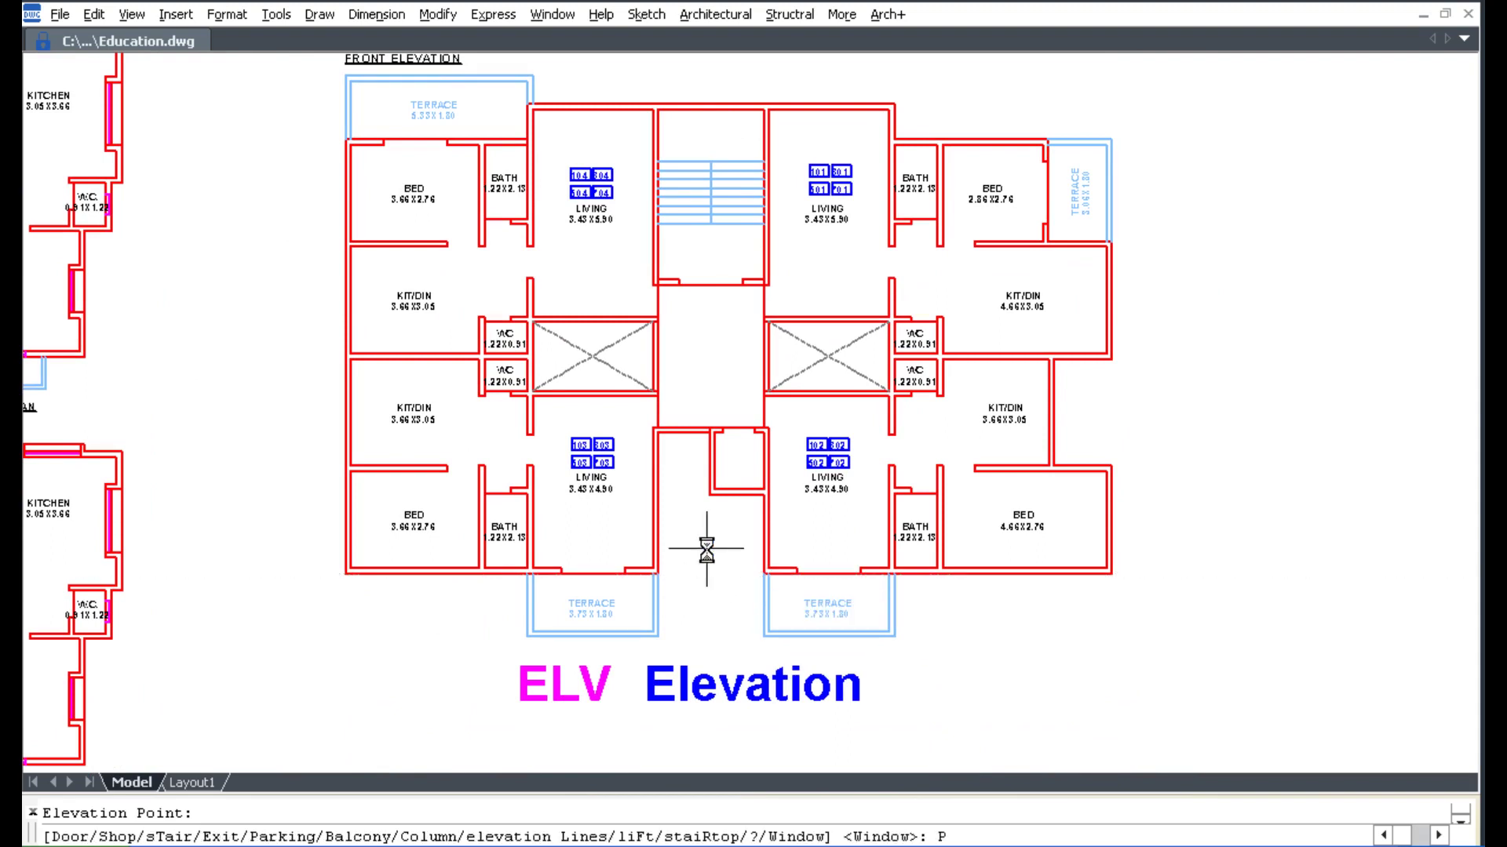
key(Return)
click(345, 574)
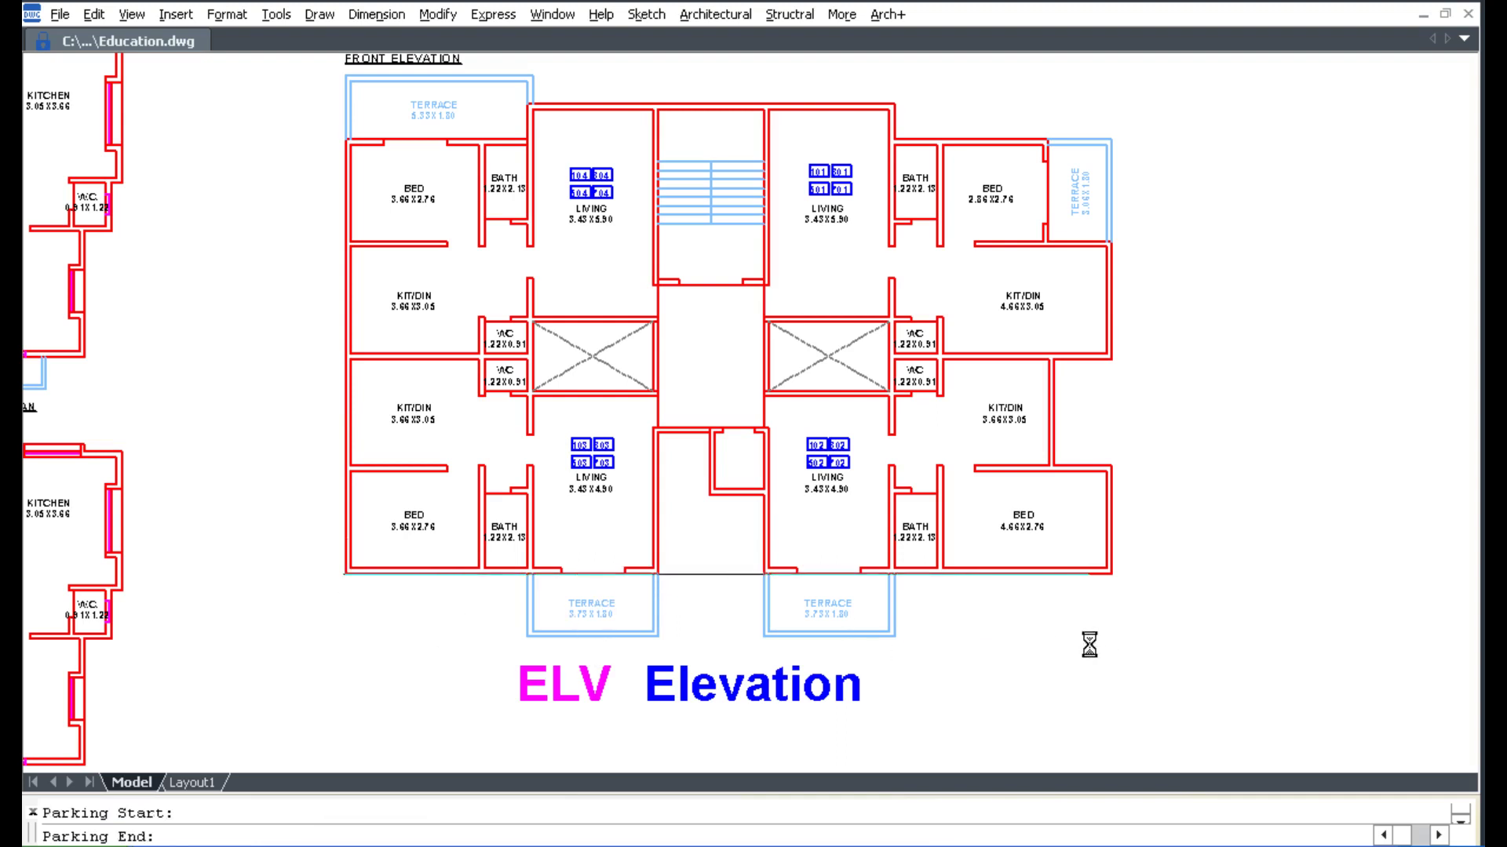
click(1111, 574)
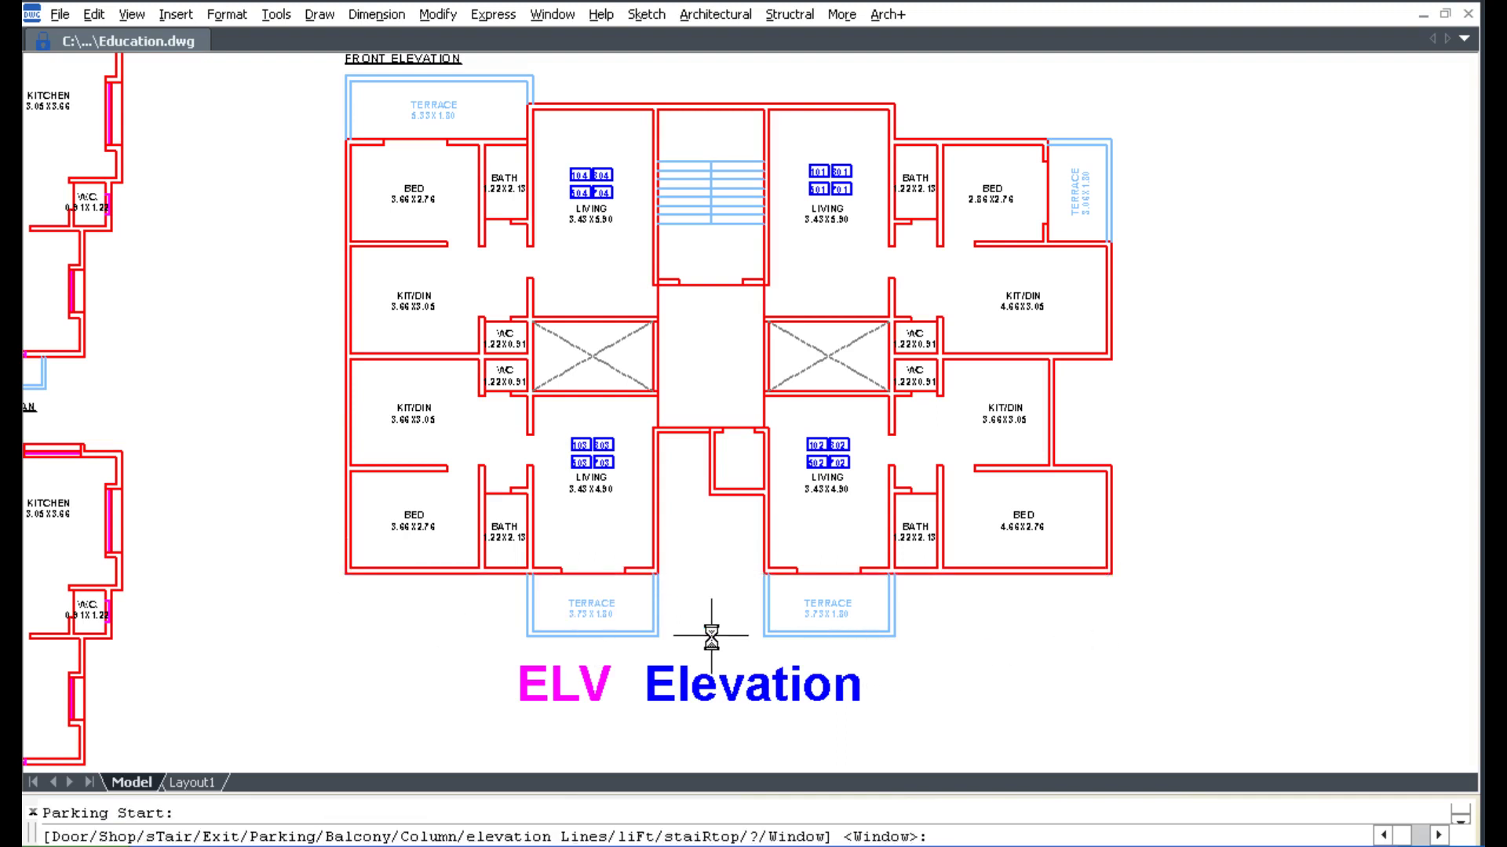
text(C)
key(Return)
click(349, 534)
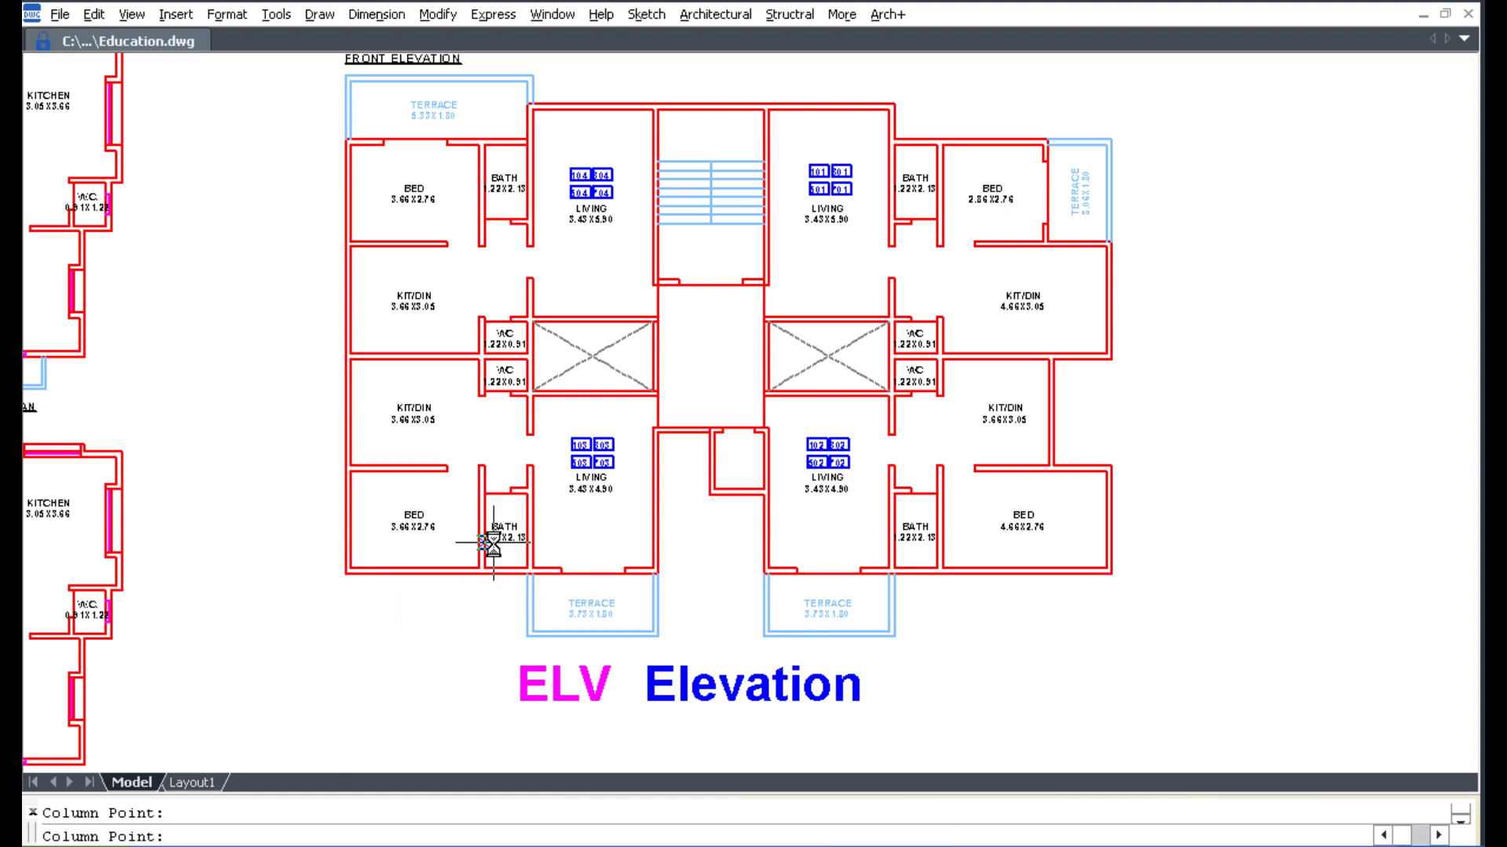
mouse_move(620, 309)
middle_down()
mouse_move(635, 685)
mouse_move(620, 460)
middle_up()
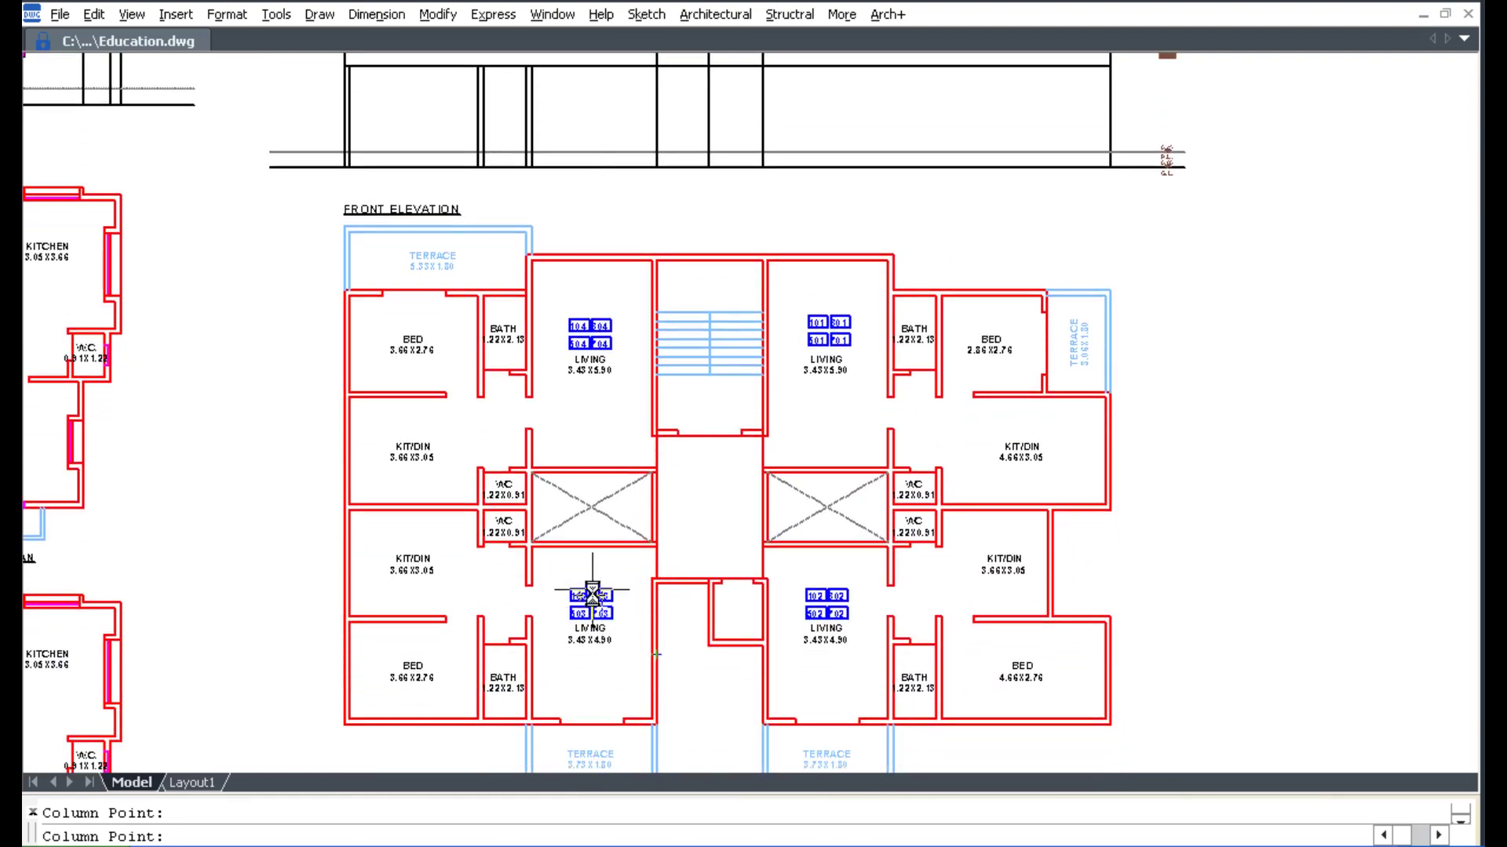
key(Return)
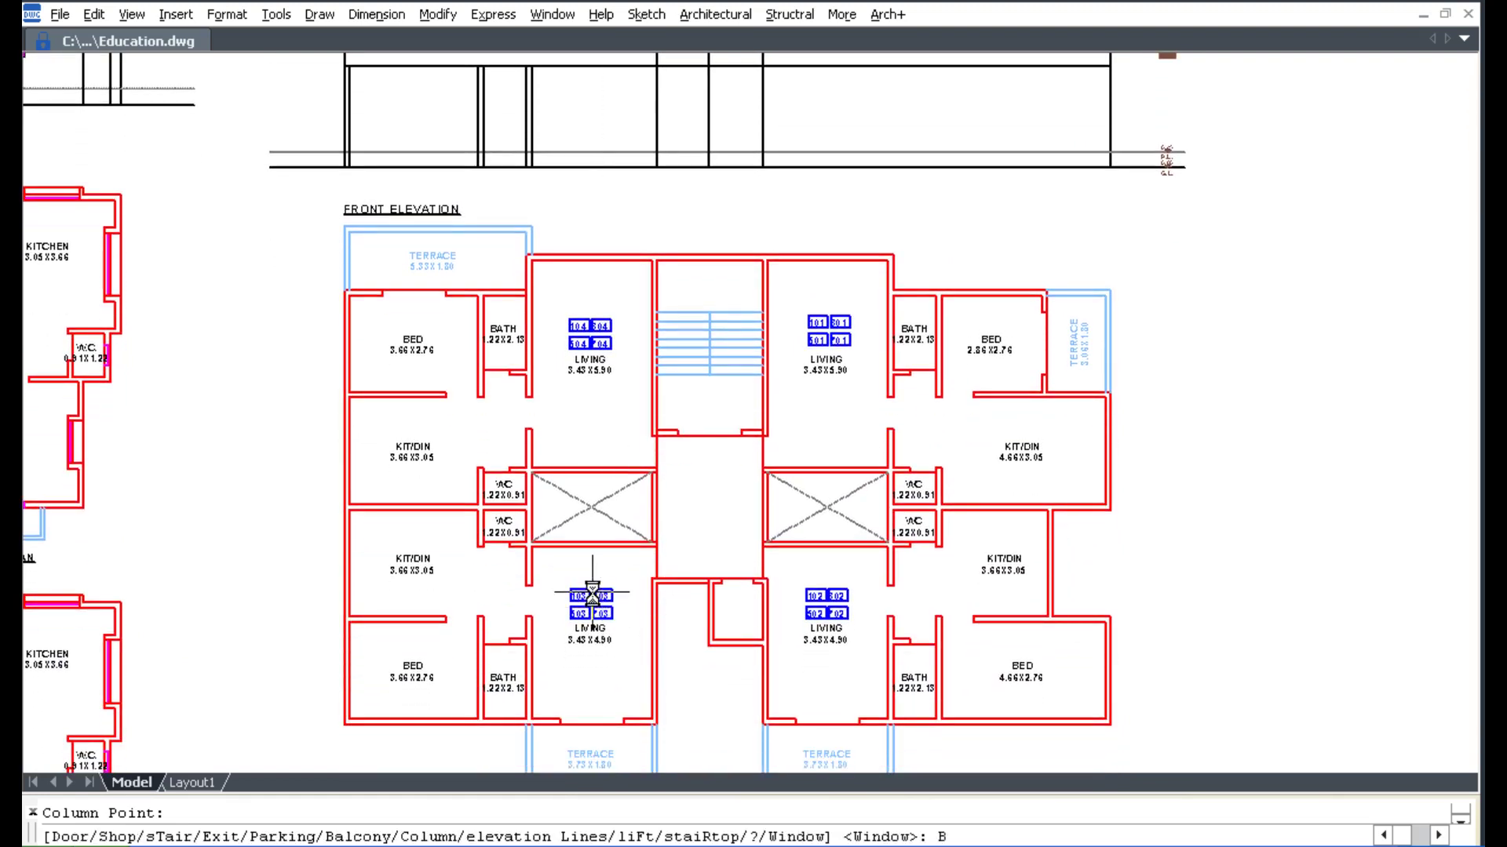
Step: Mark balconies on floor 1 at the left and right terraces
key(Return)
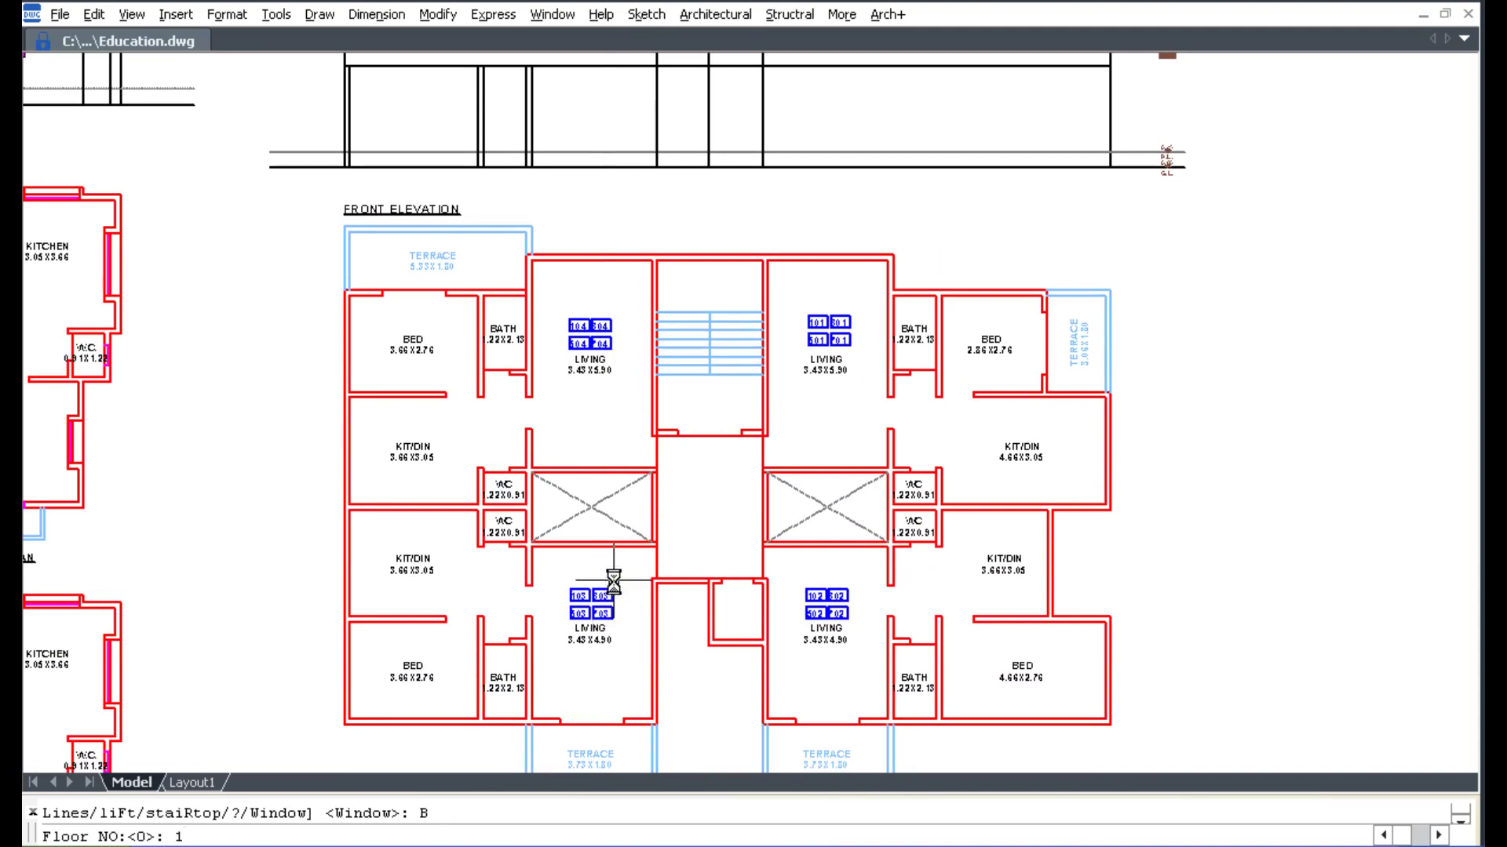
key(Return)
click(525, 671)
click(656, 673)
click(762, 673)
click(894, 674)
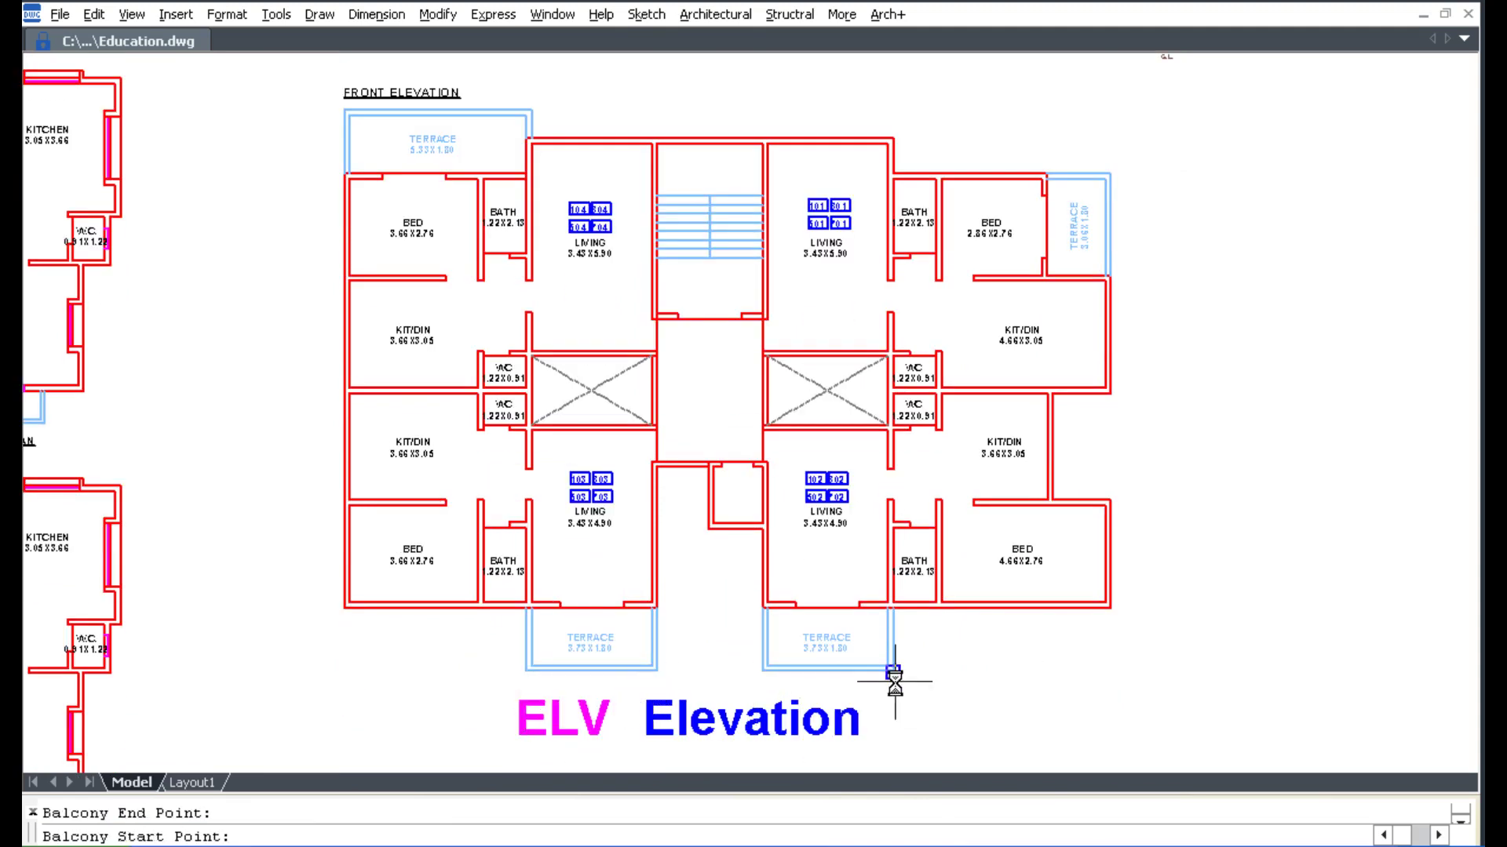
mouse_move(867, 306)
middle_down()
mouse_move(851, 429)
mouse_move(849, 334)
middle_up()
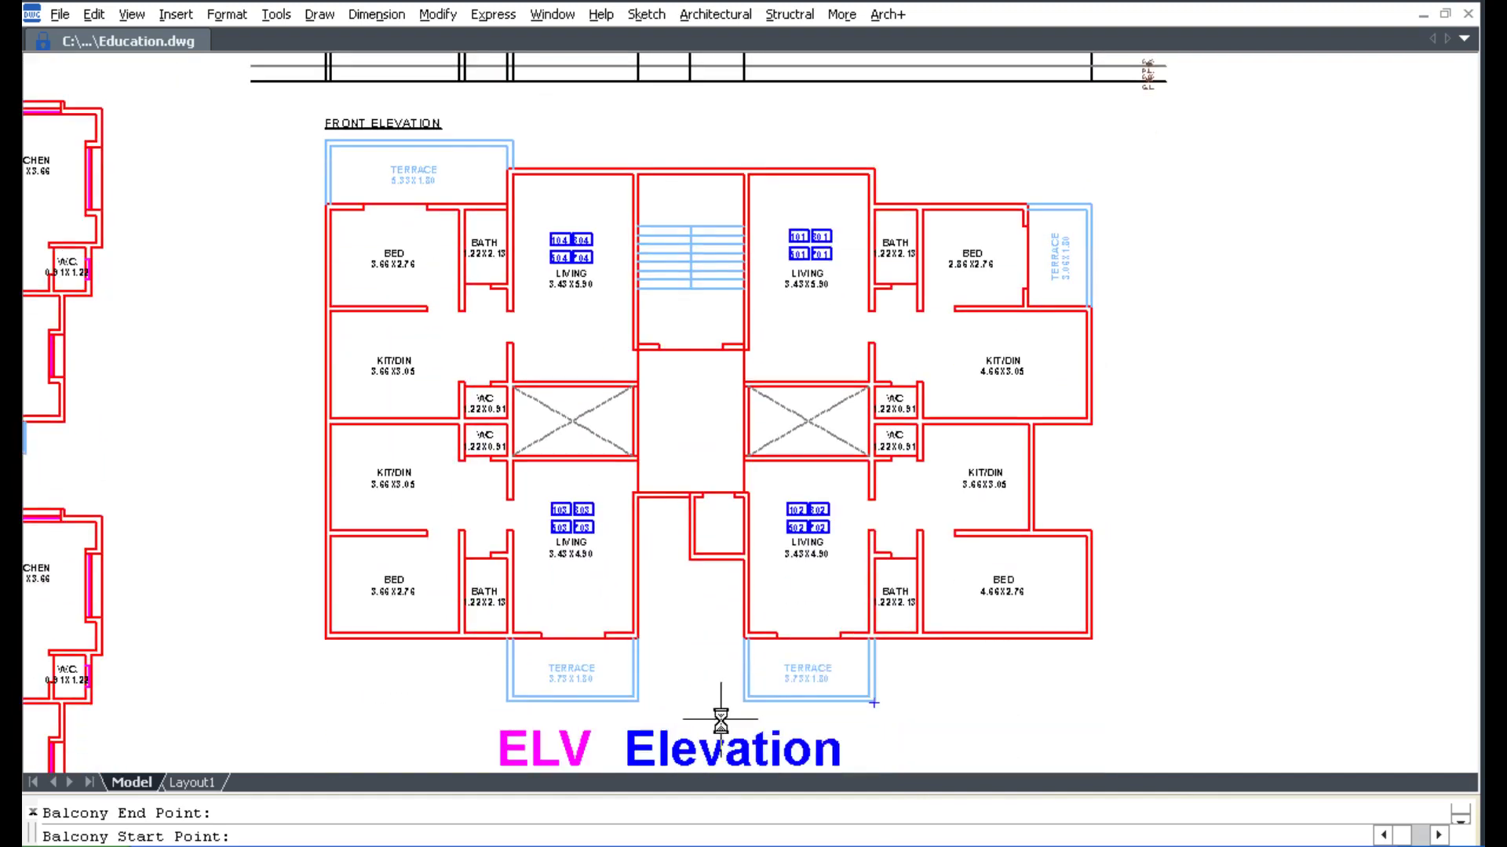
key(Return)
Step: Mark a floor-1 door in the lower living room
text(D)
key(Return)
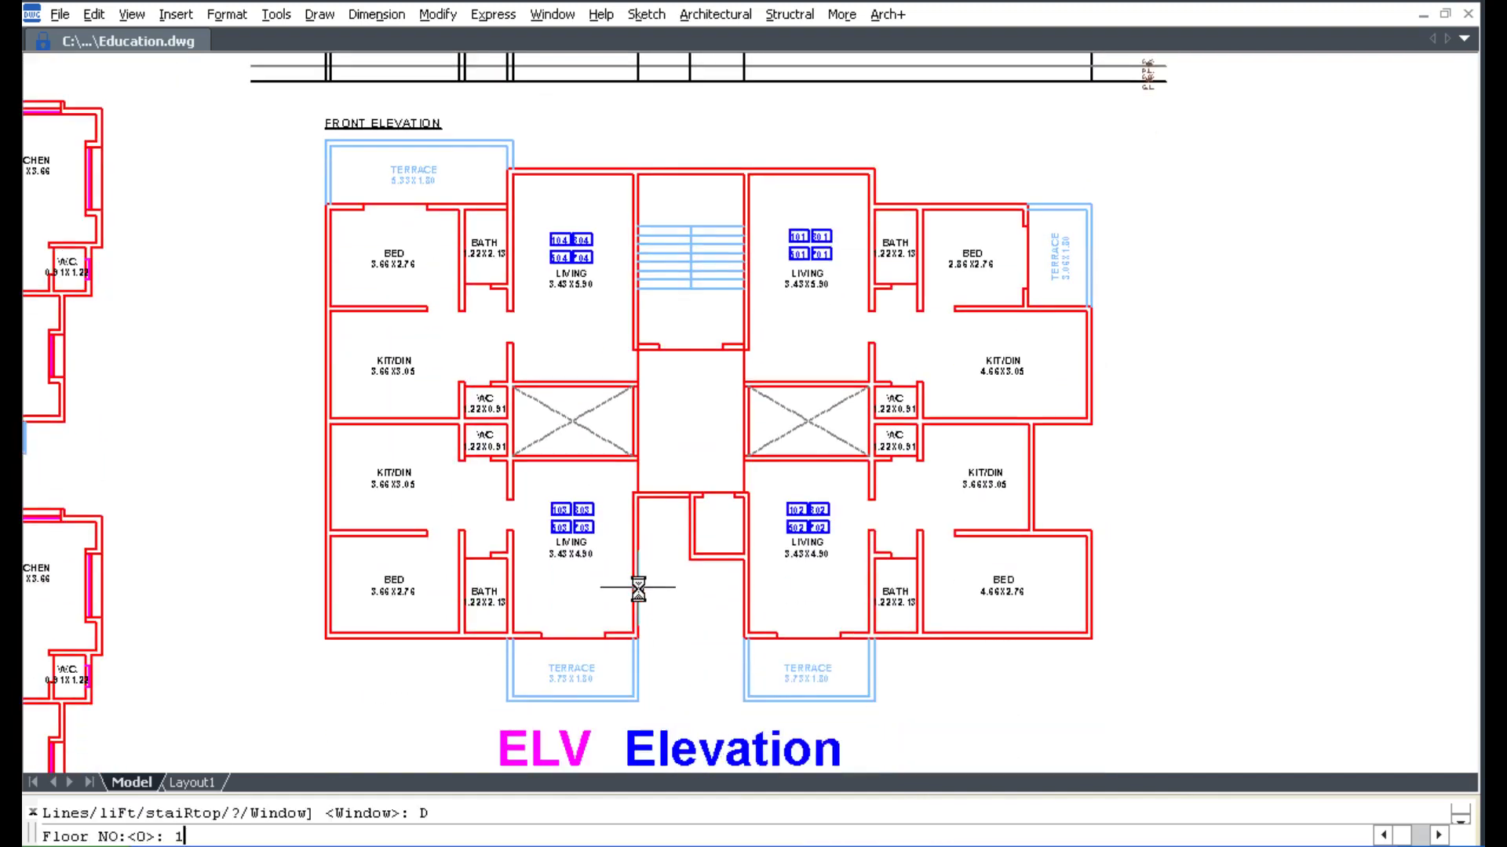
key(Return)
click(602, 640)
click(681, 703)
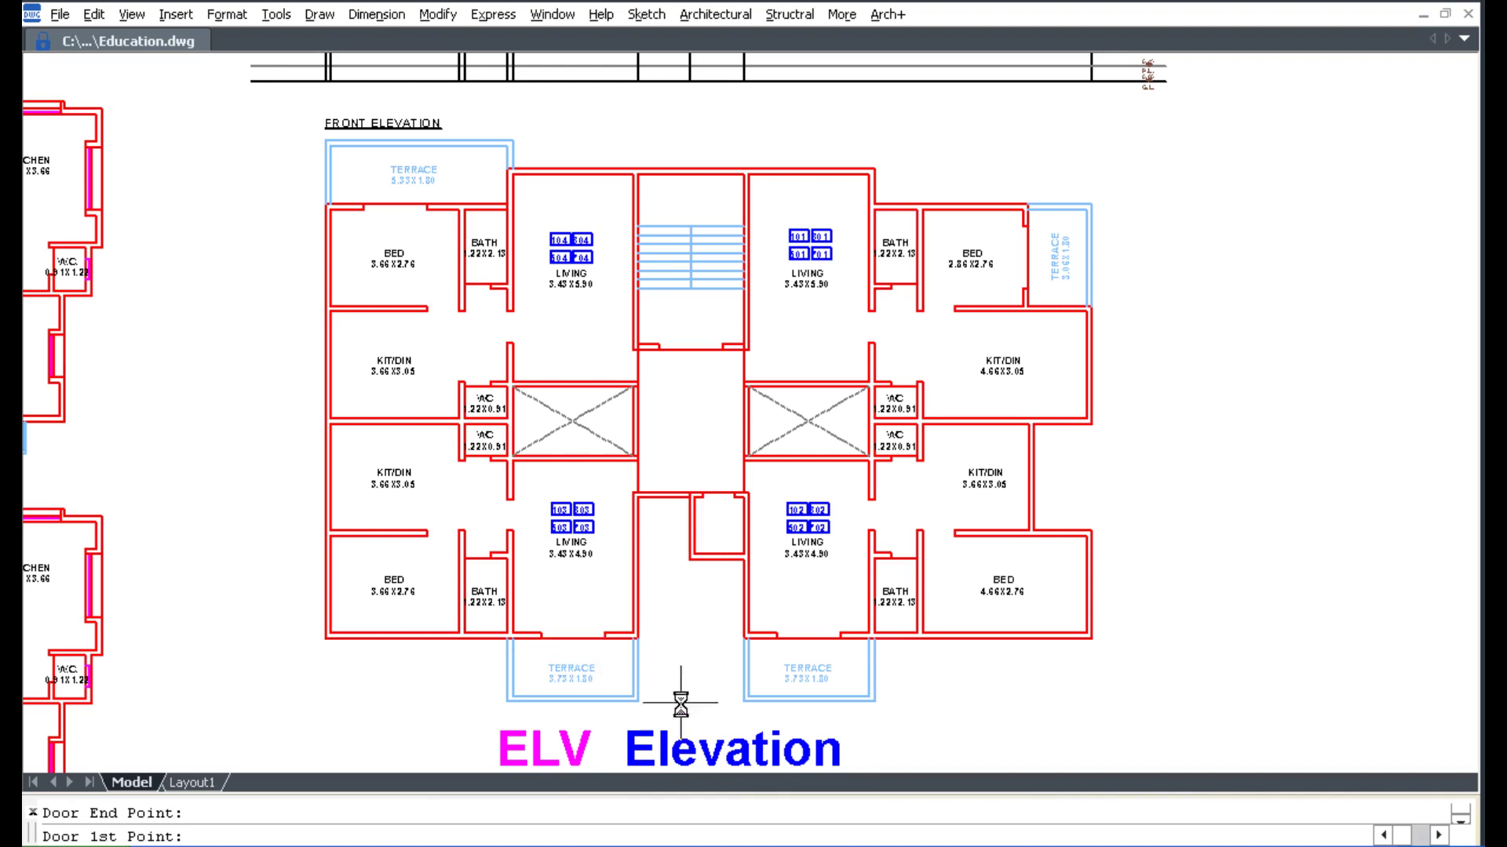
mouse_move(850, 379)
middle_down()
mouse_move(837, 639)
mouse_move(881, 322)
middle_up()
key(Return)
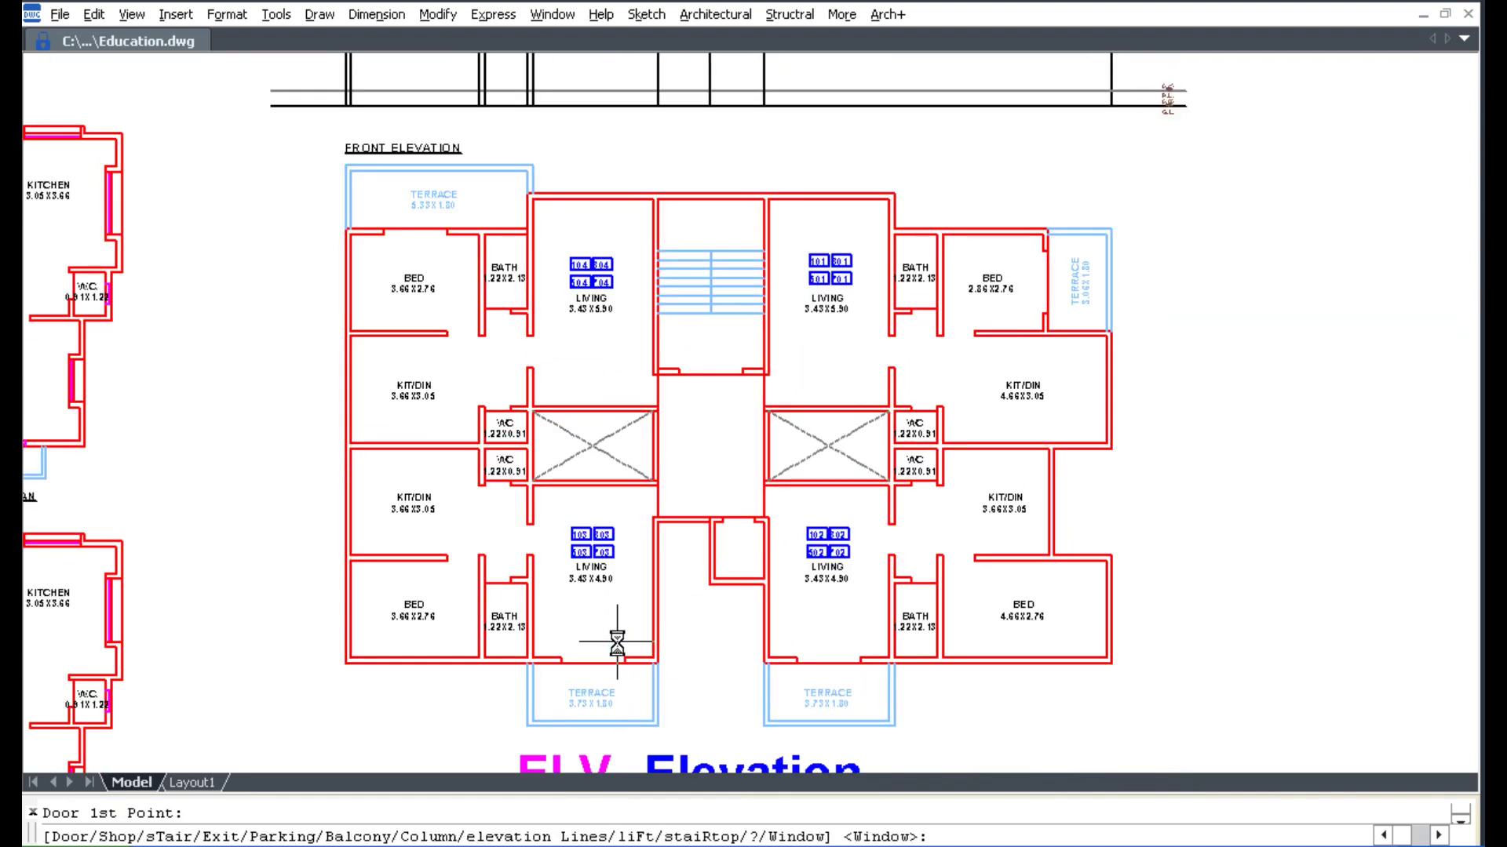
text(W)
Step: Mark the two windows on the plan's lower wall
key(Return)
text(1)
key(Return)
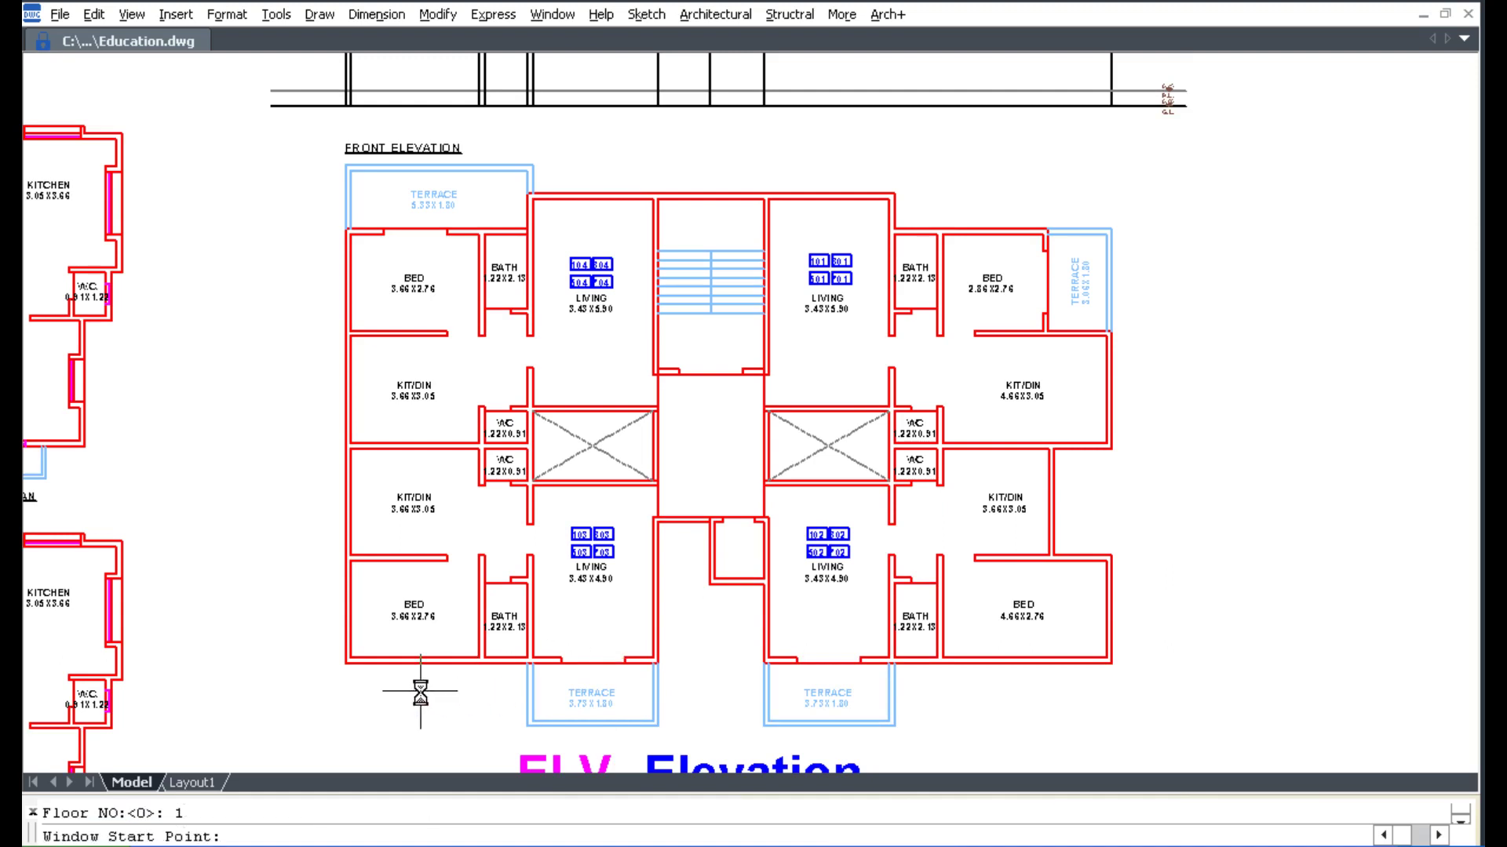
click(383, 672)
click(452, 684)
click(967, 676)
click(1060, 696)
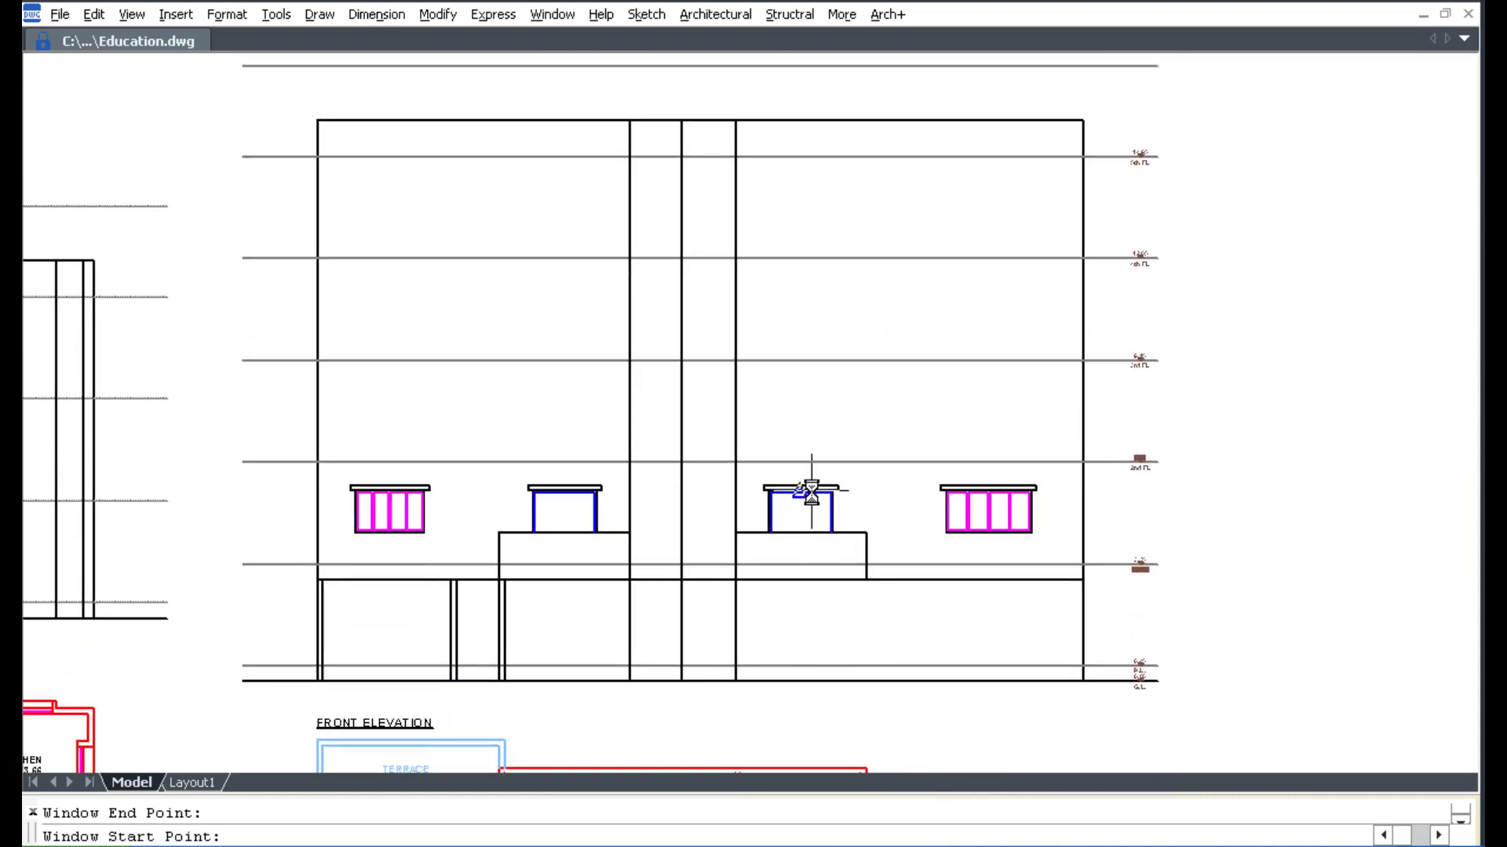
Step: Copy the first-floor windows, doors and balconies up to the second, third and fourth floors
key(Escape)
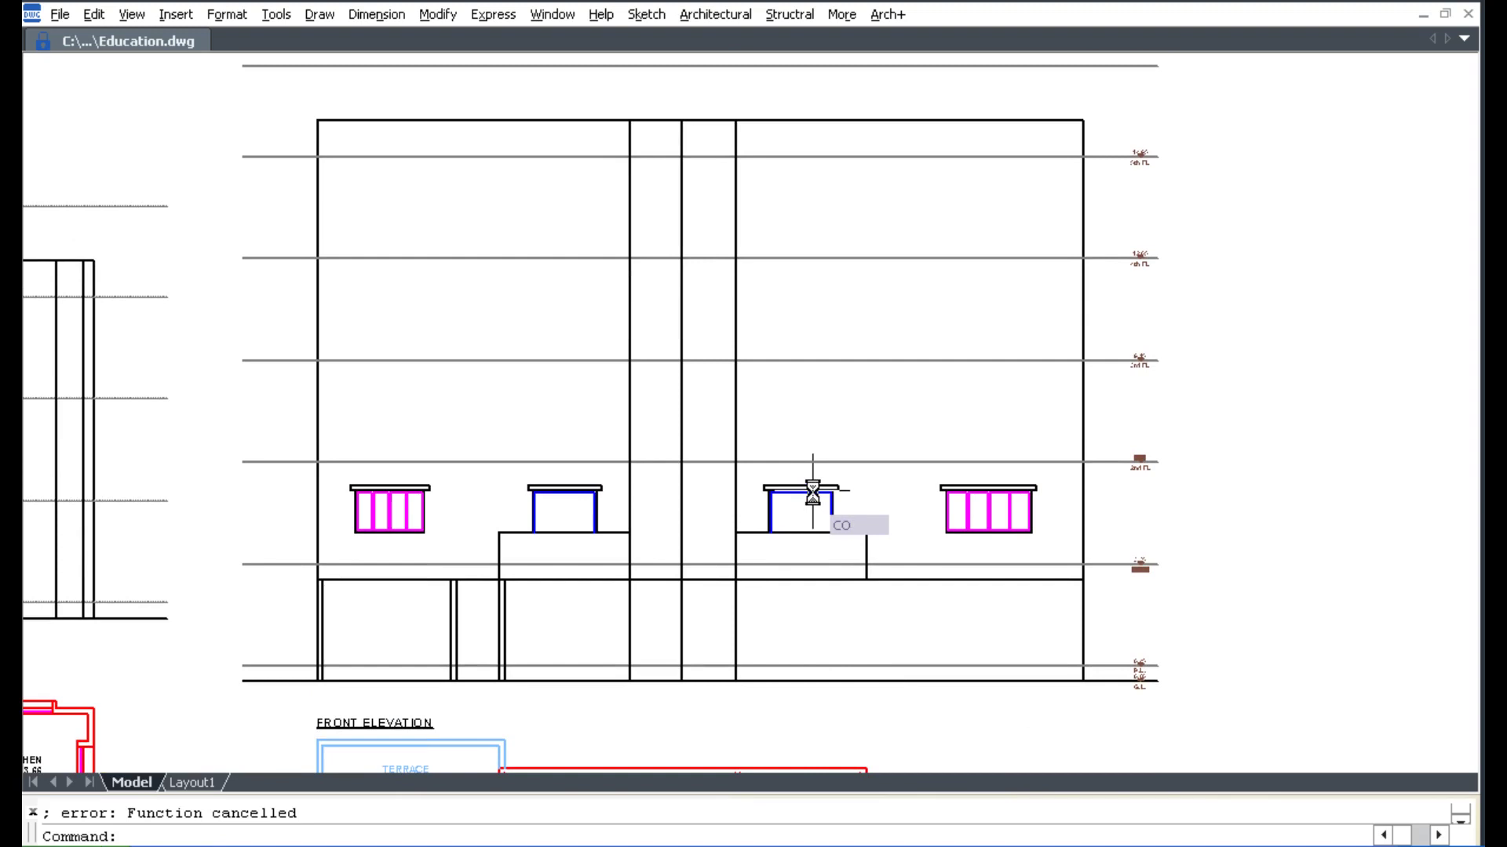
key(Return)
click(293, 413)
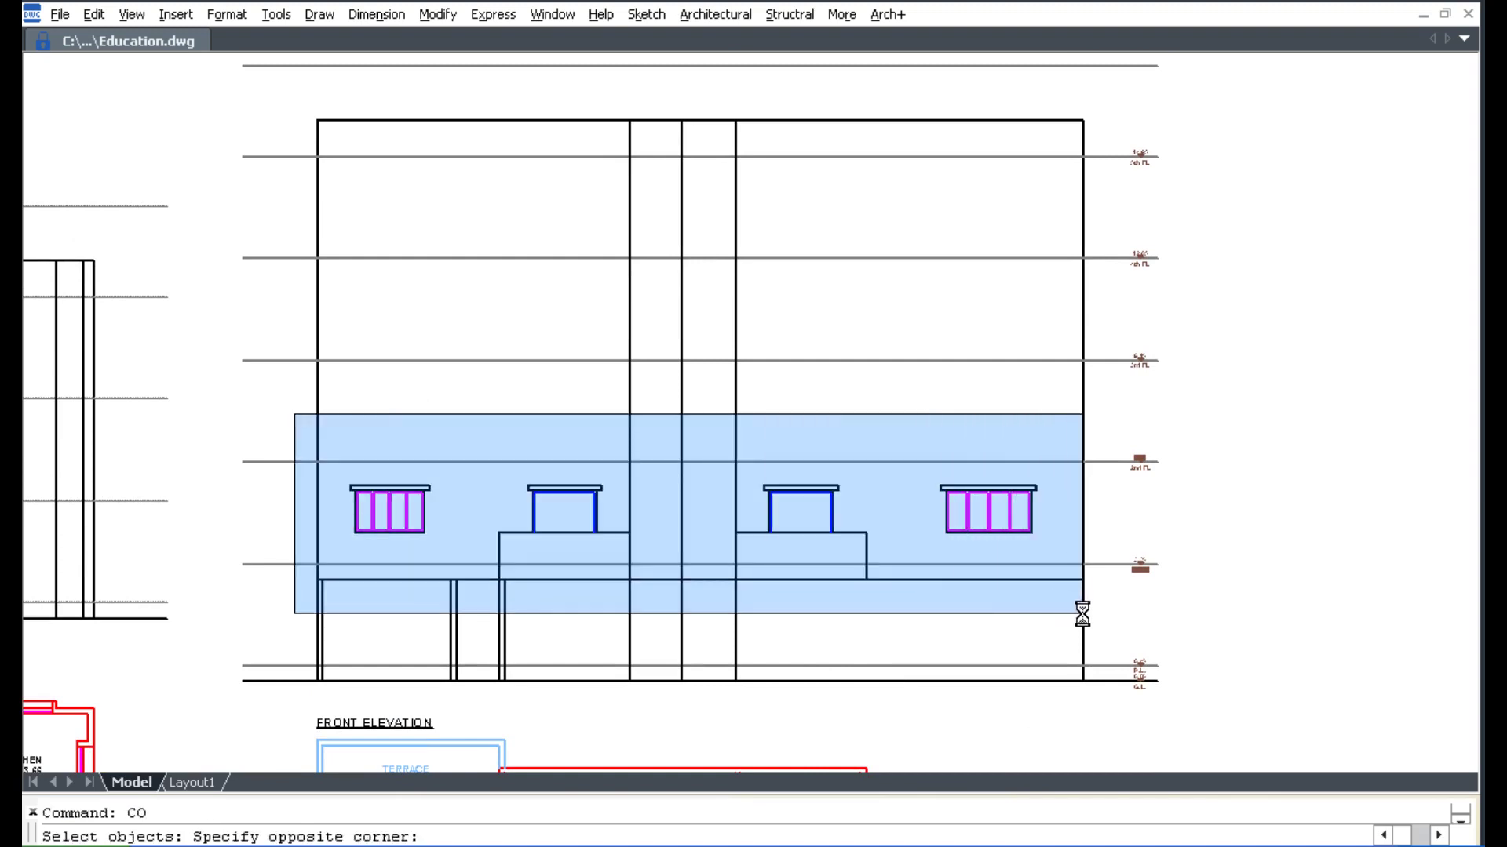
click(1077, 615)
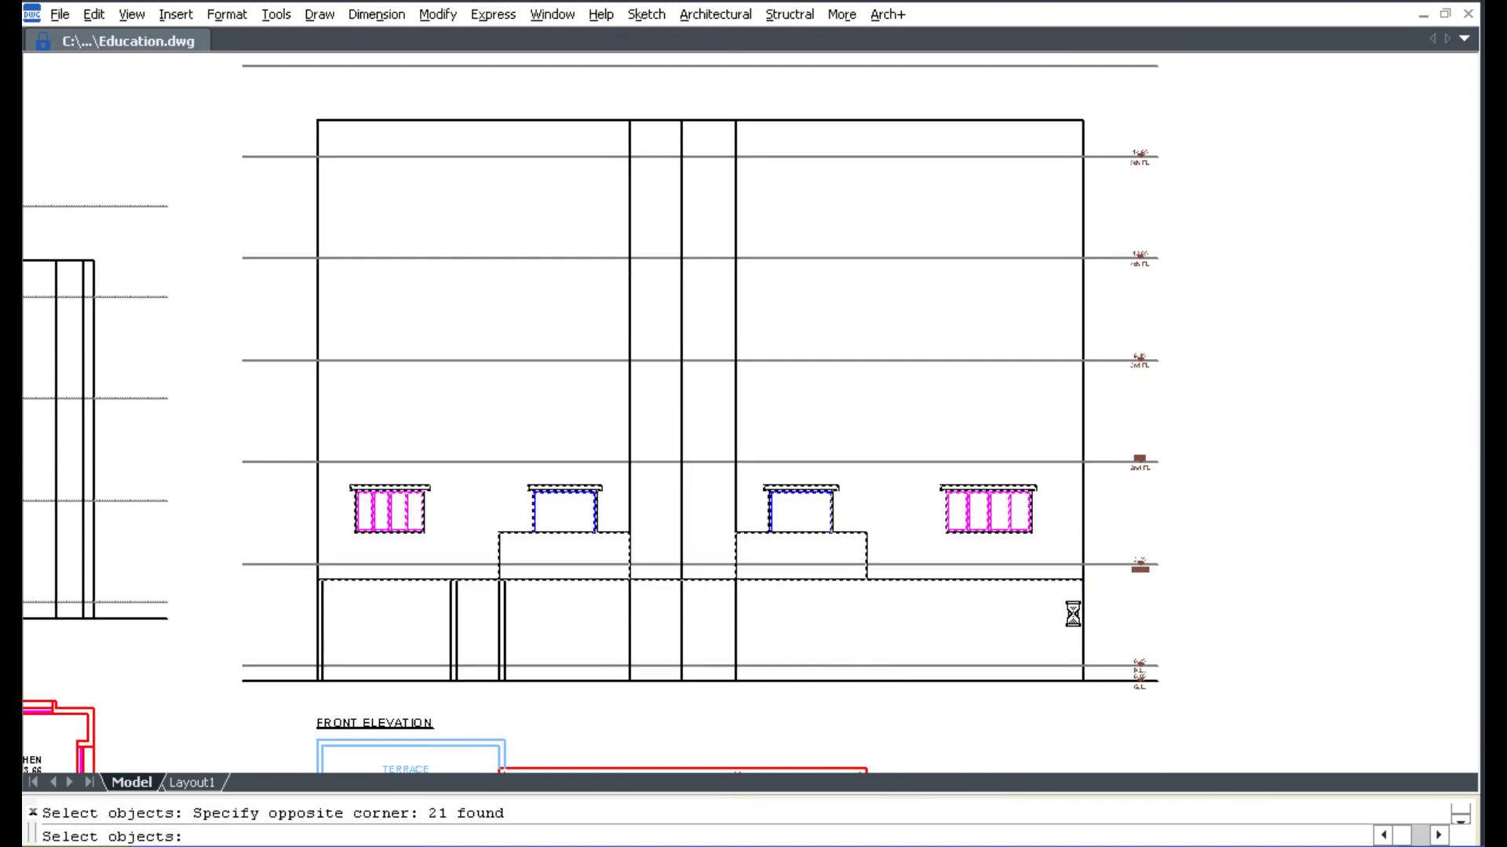
shift+click(1031, 580)
key(Return)
click(1038, 564)
click(1038, 463)
click(1038, 360)
click(1038, 258)
key(Escape)
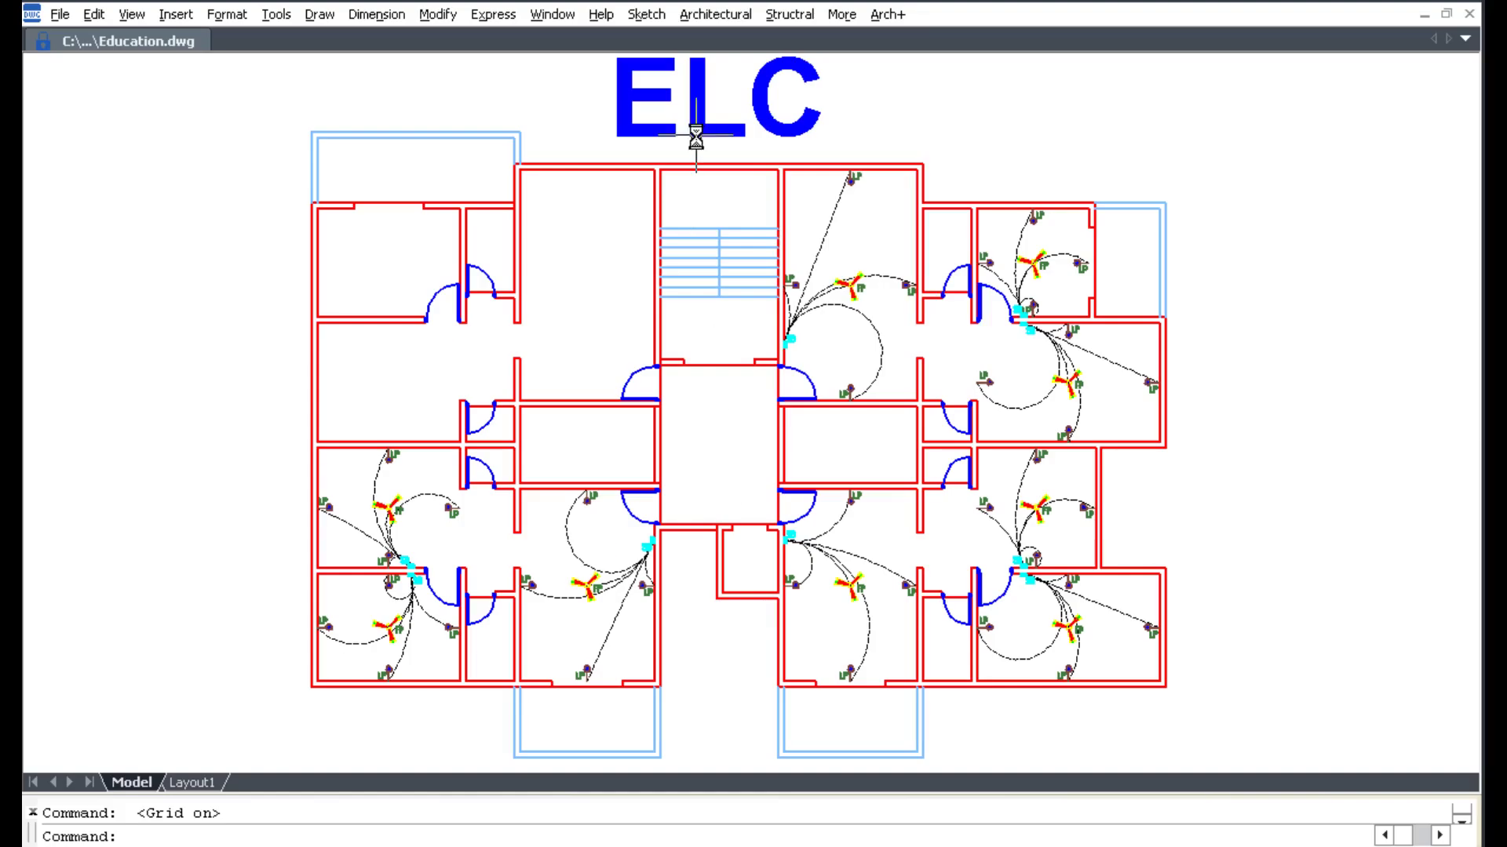
Step: Generate the switch board, lights, fan and wiring for the upper-left room
click(715, 14)
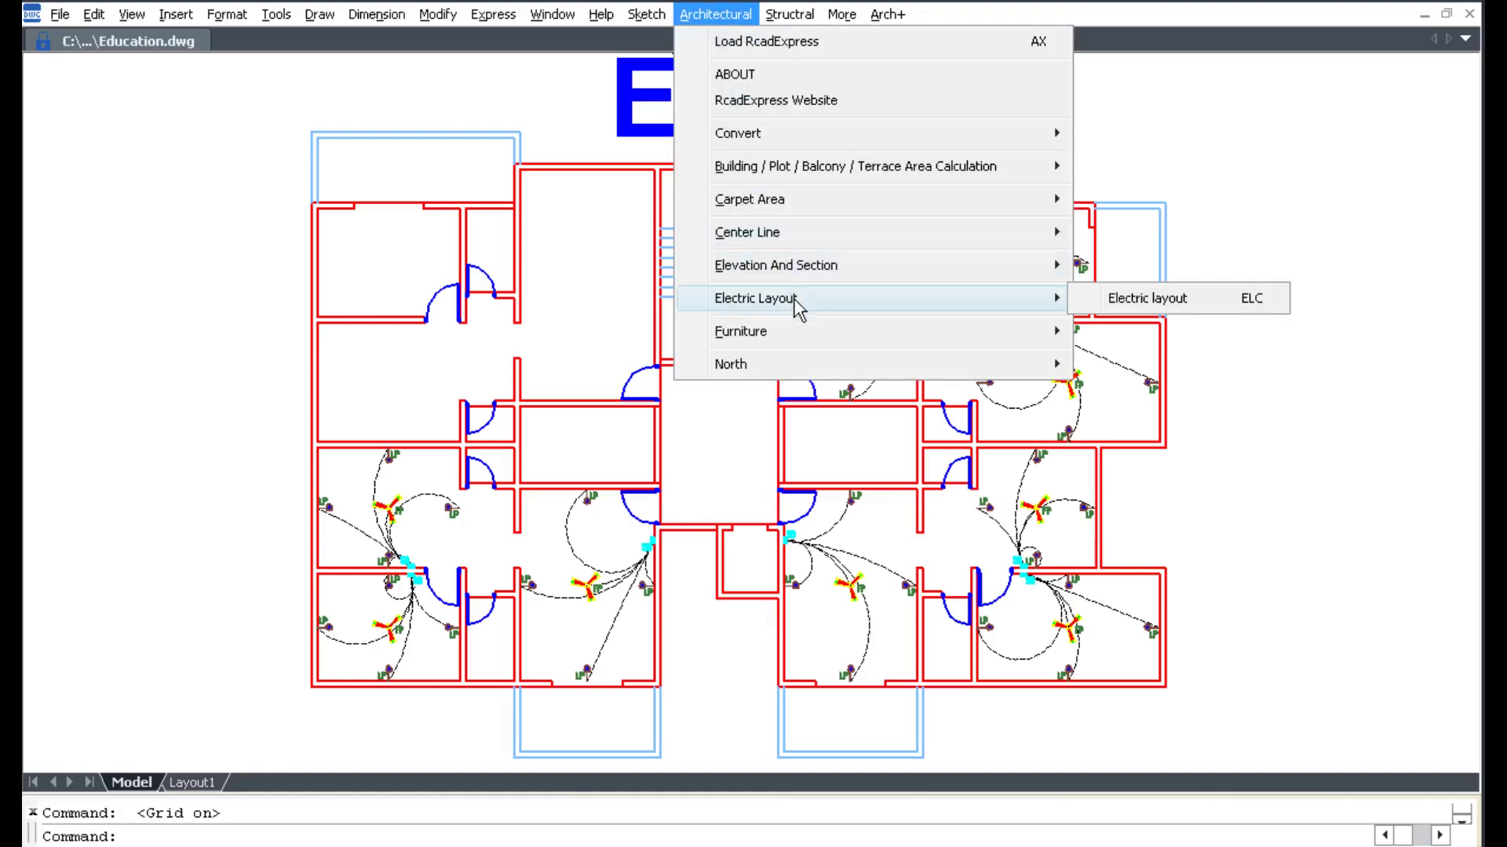
click(1142, 302)
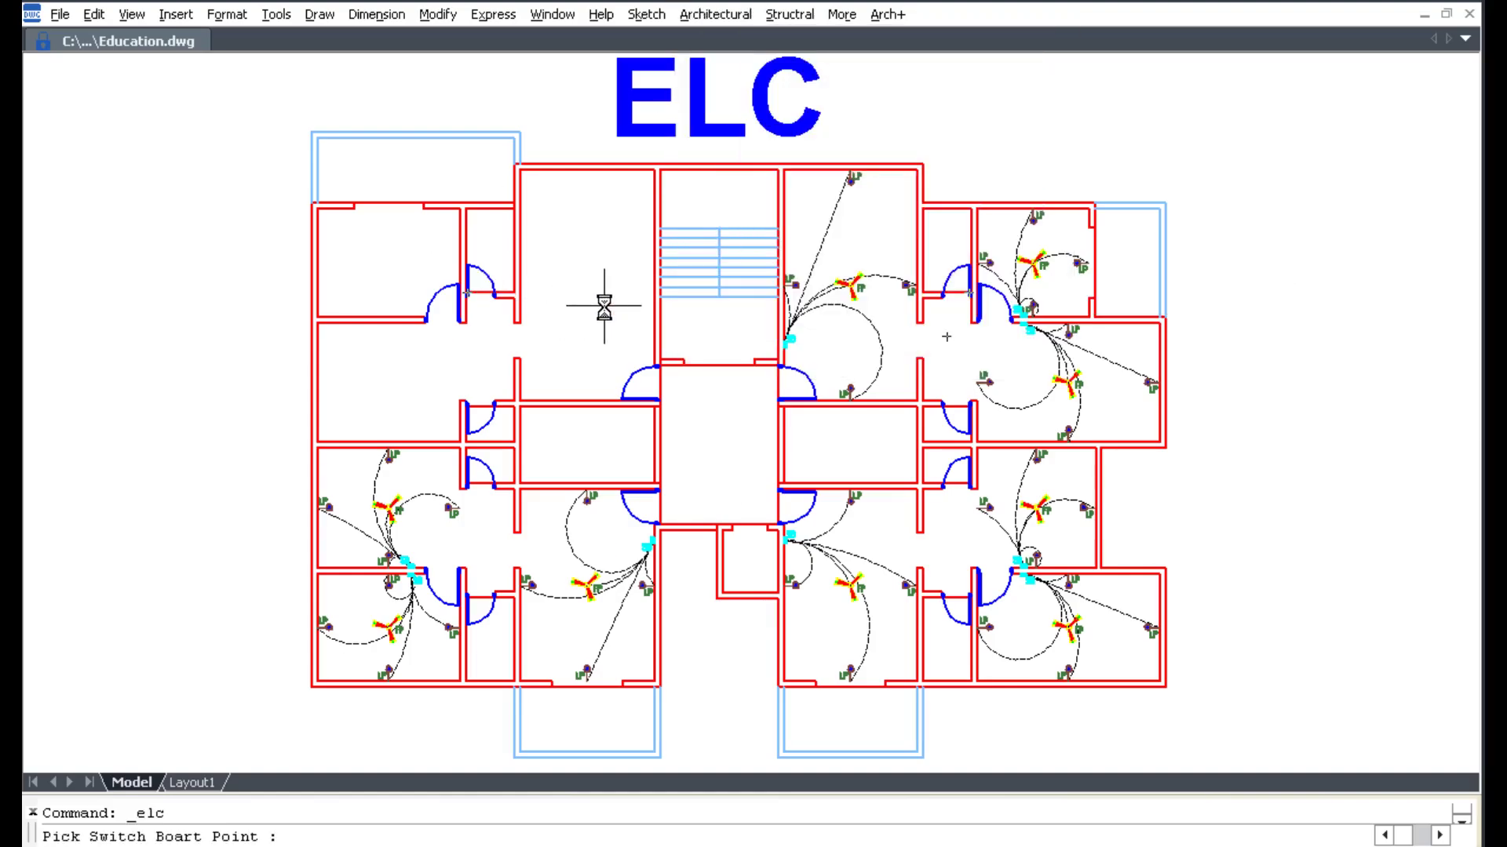
scroll(847, 437, up, 3)
scroll(992, 481, up, 2)
click(1061, 520)
click(983, 530)
click(940, 333)
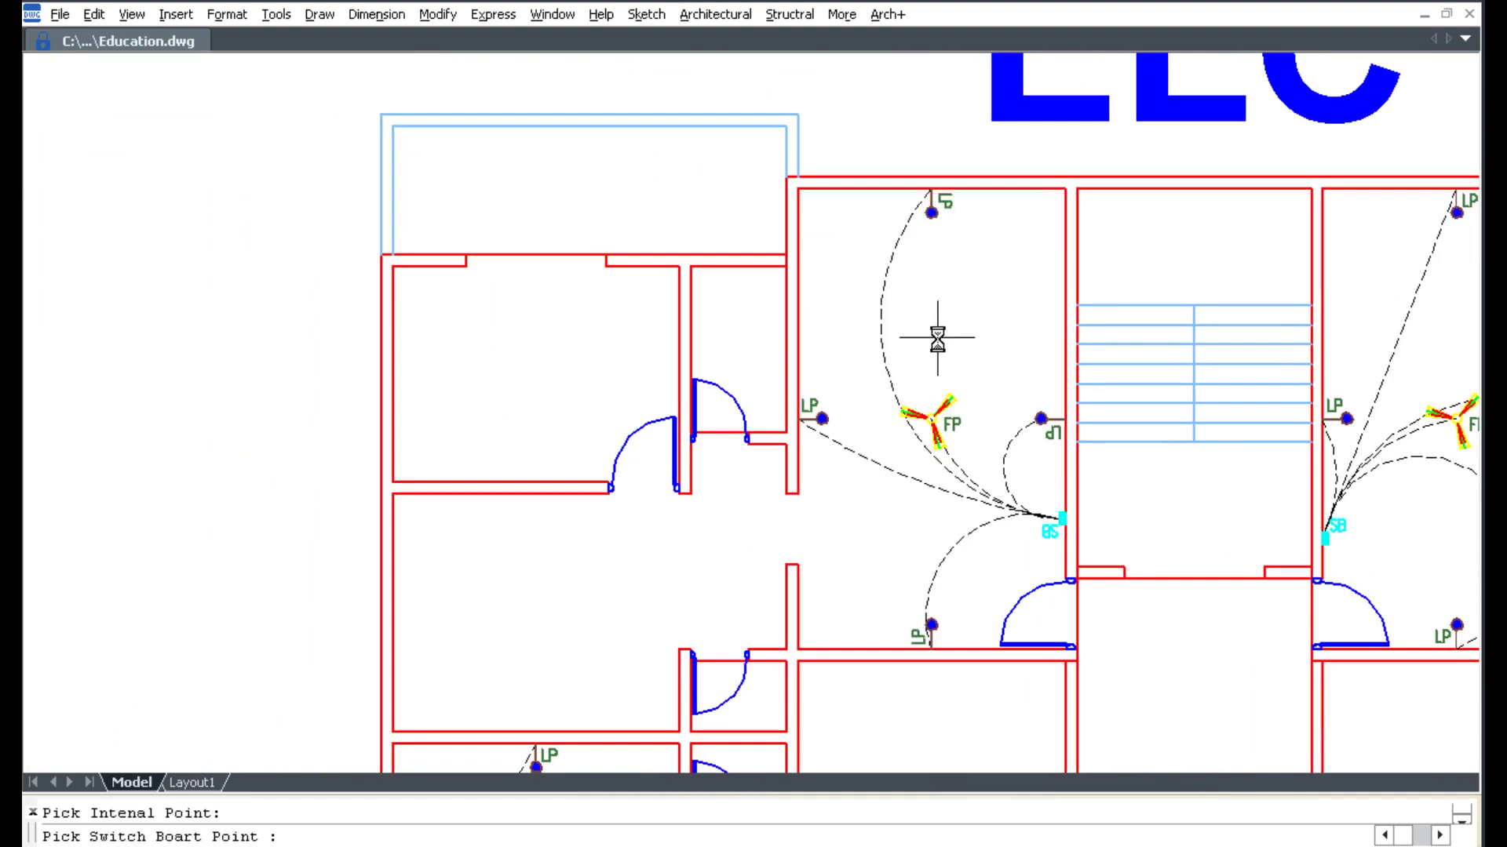
click(576, 476)
click(437, 361)
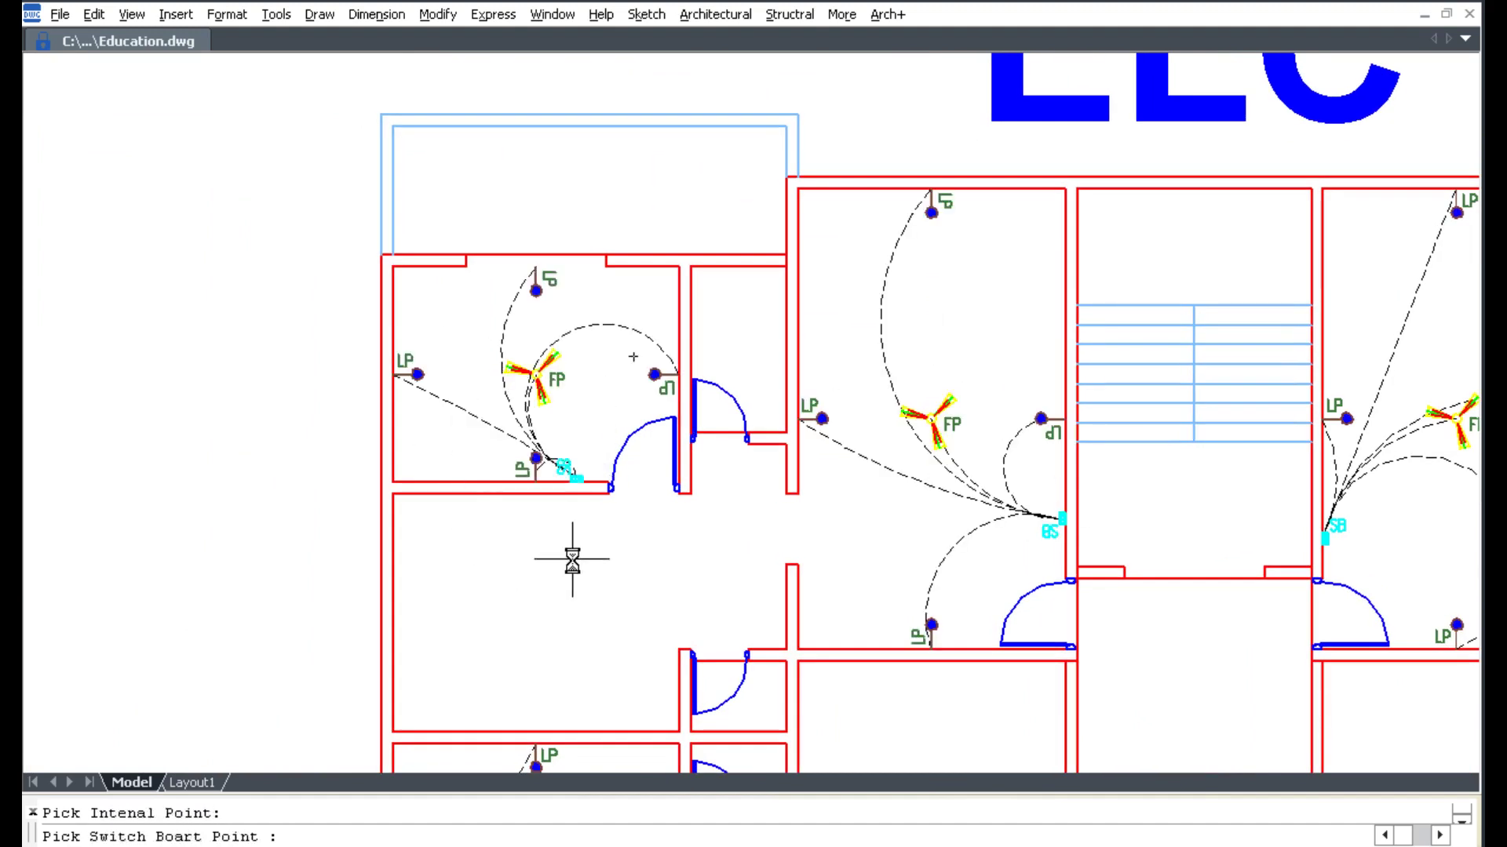
Step: Place the lower room's switch board and bring the whole building back into view
click(589, 502)
click(587, 530)
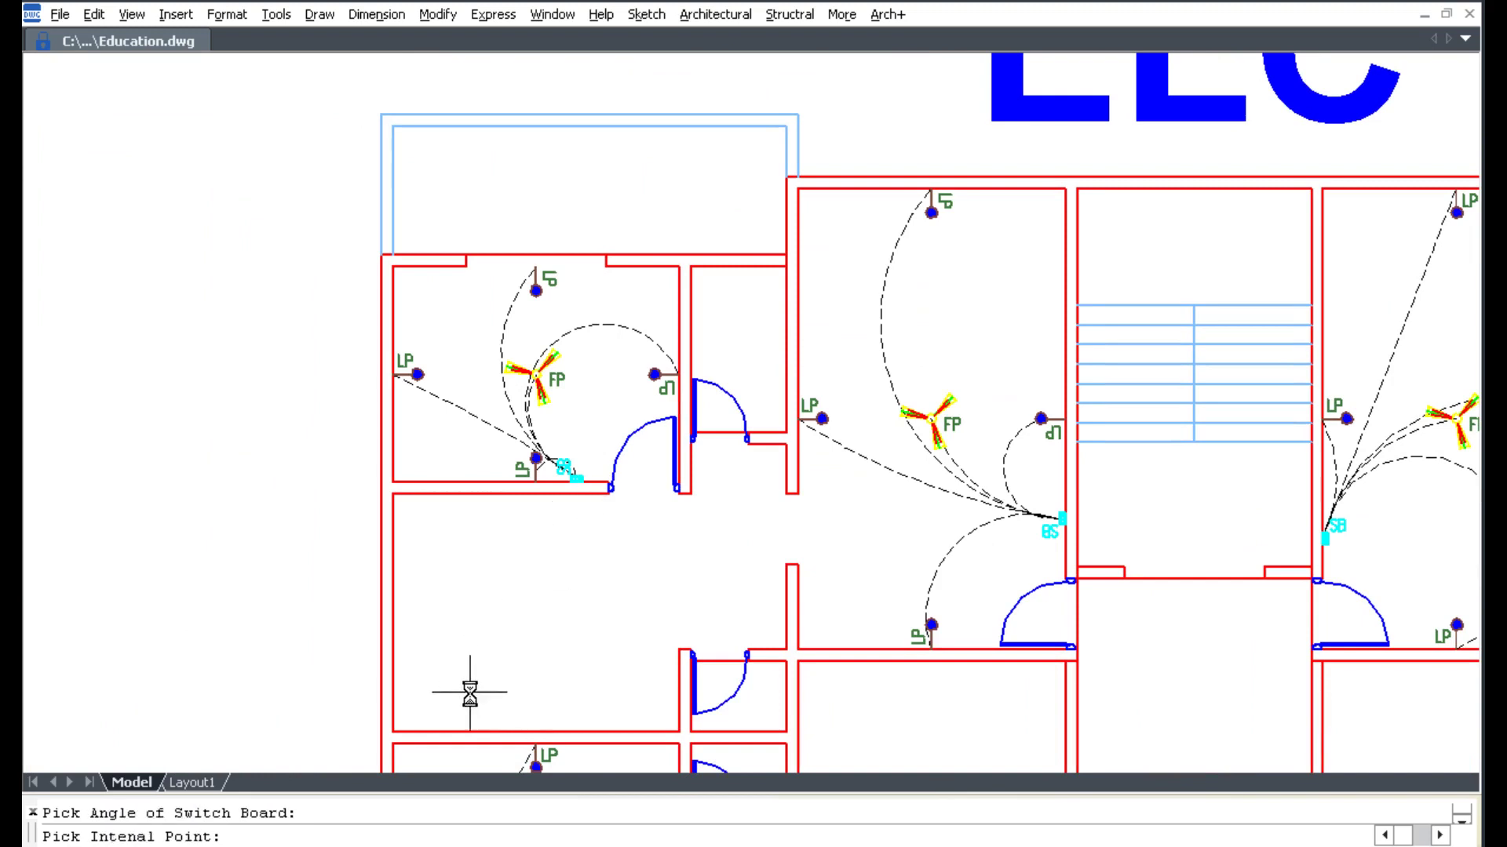
scroll(623, 394, down, 3)
mouse_move(814, 455)
middle_down()
mouse_move(727, 367)
mouse_move(716, 412)
middle_up()
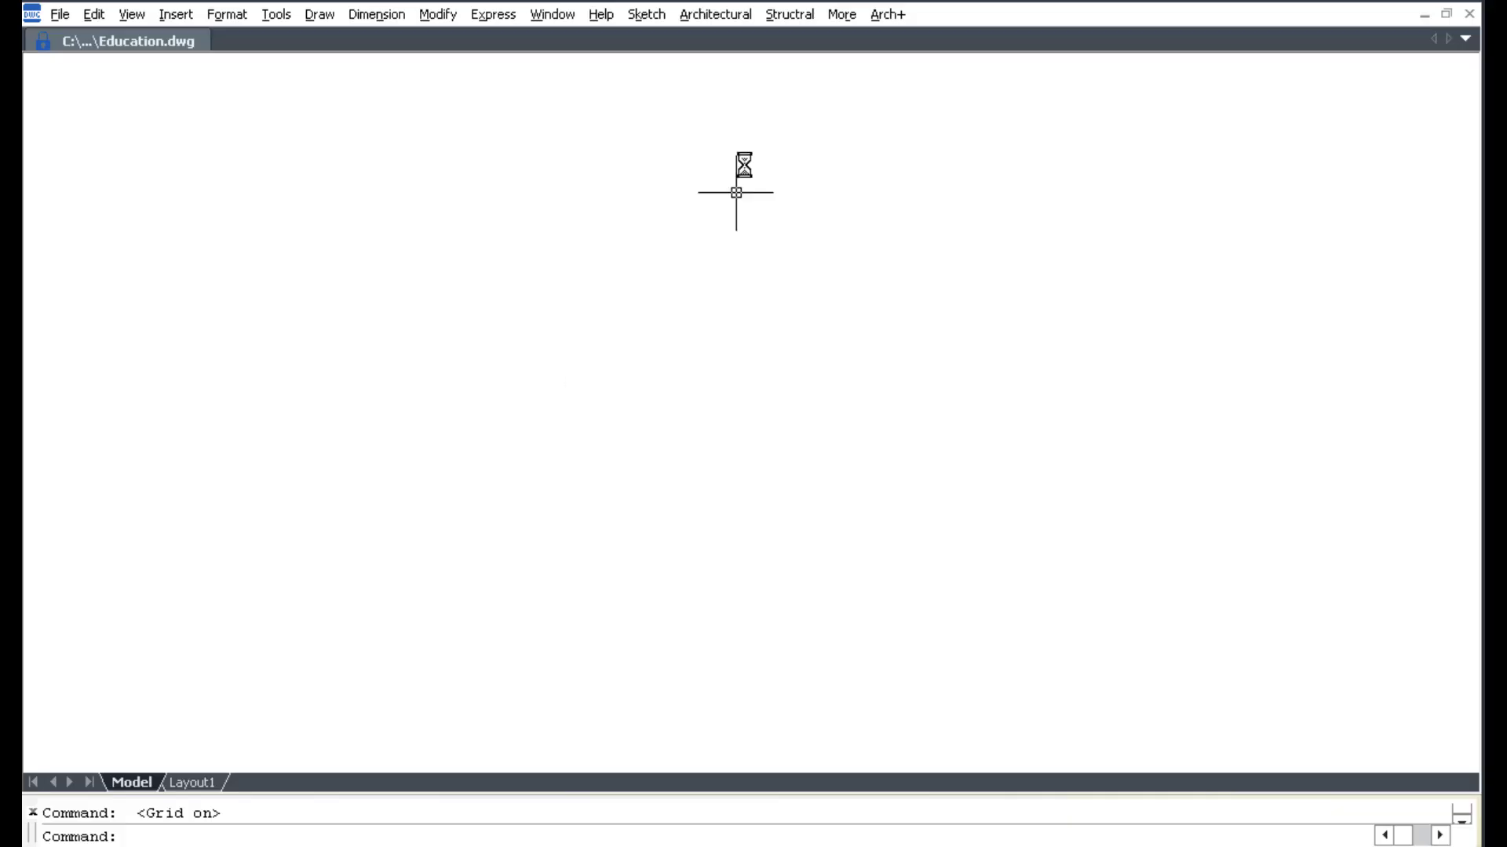
Step: Run the FURN furniture command, then bring up the Architectural menu for North symbols
click(738, 15)
mouse_move(741, 331)
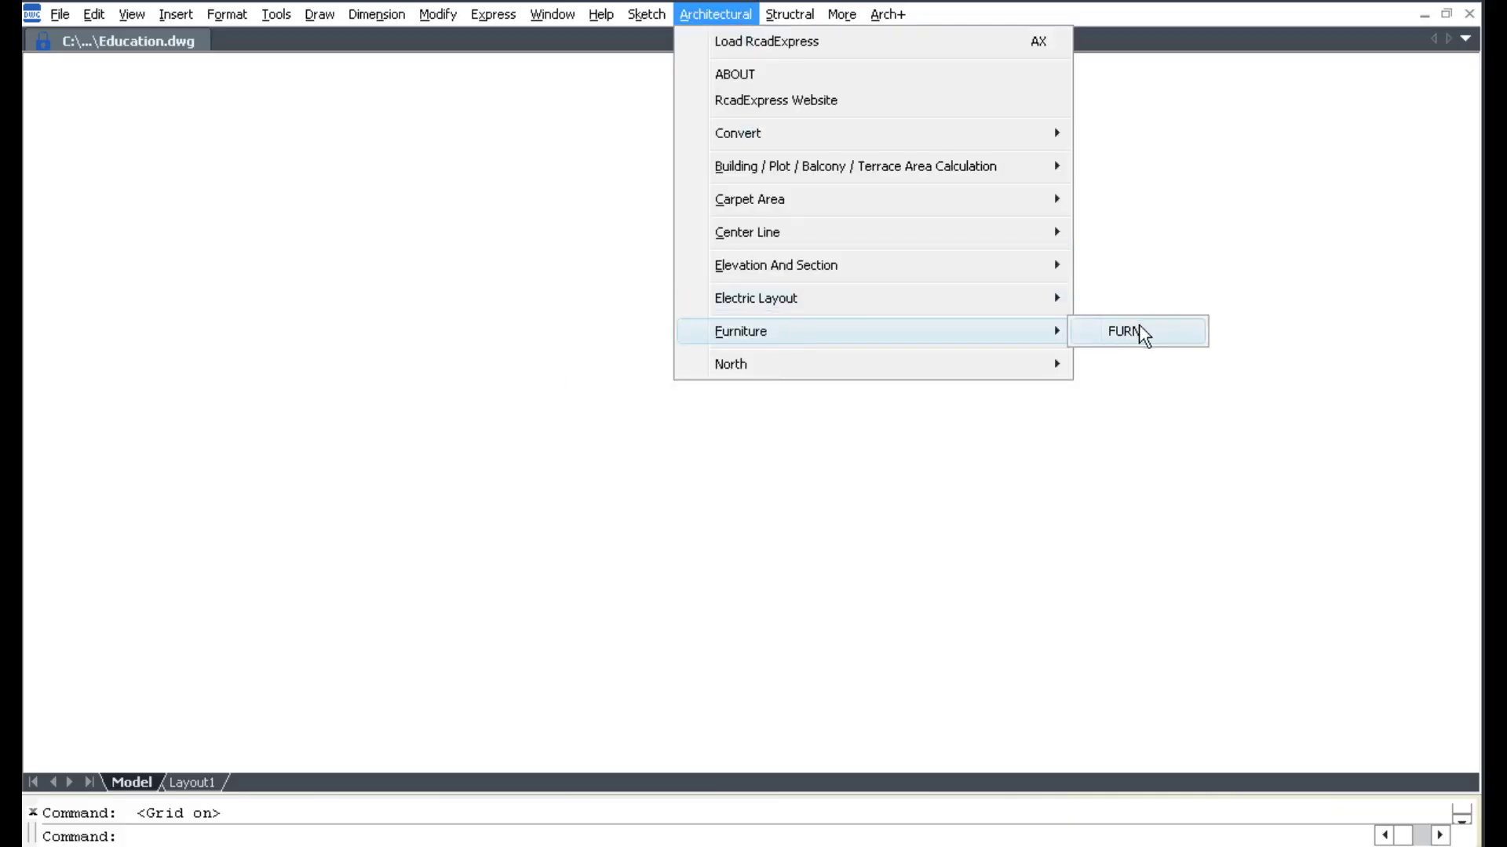
click(1142, 337)
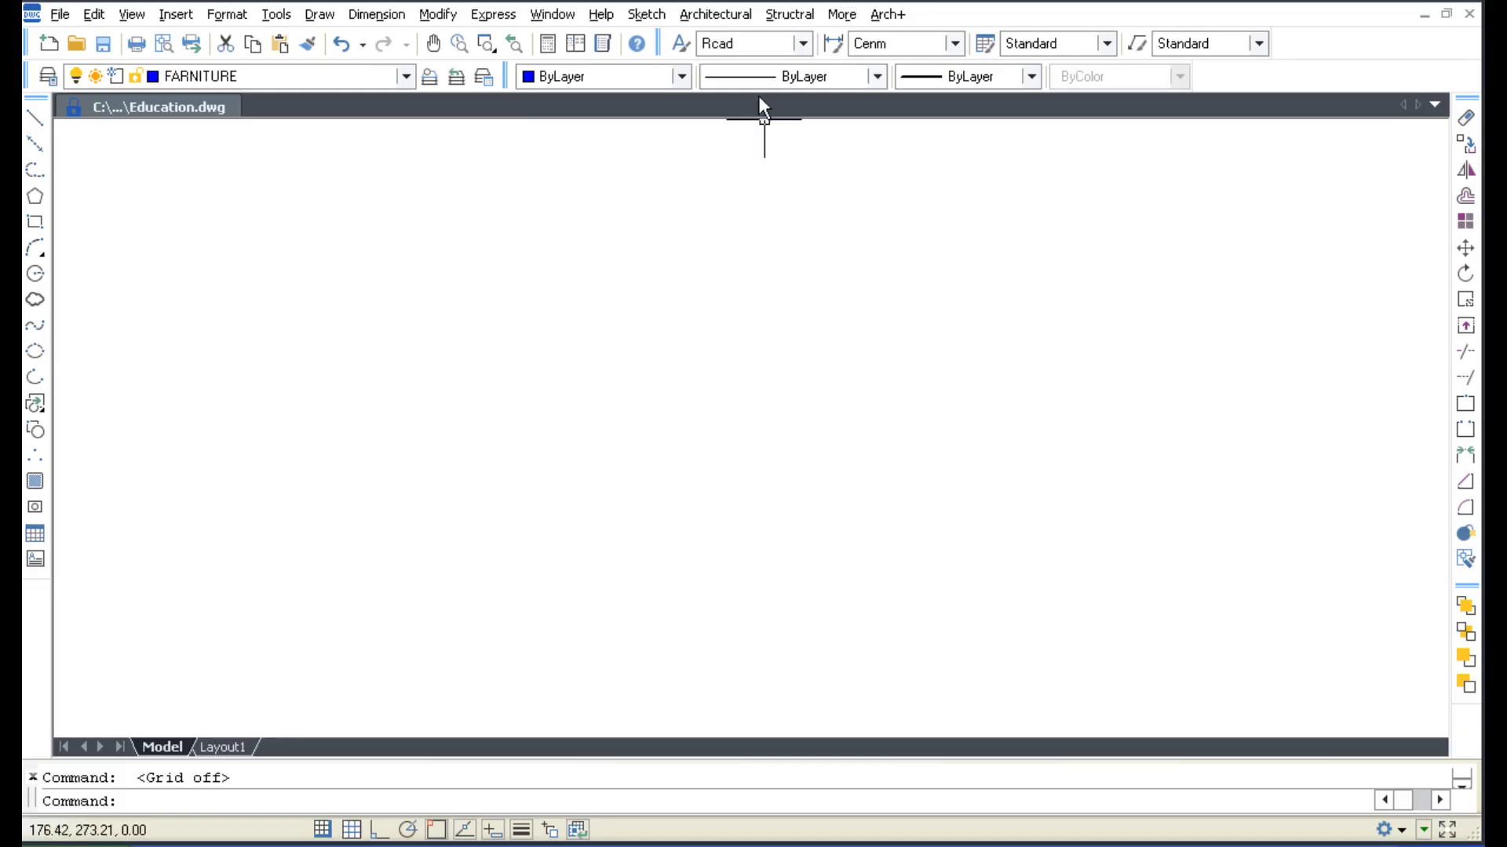
click(716, 14)
mouse_move(730, 364)
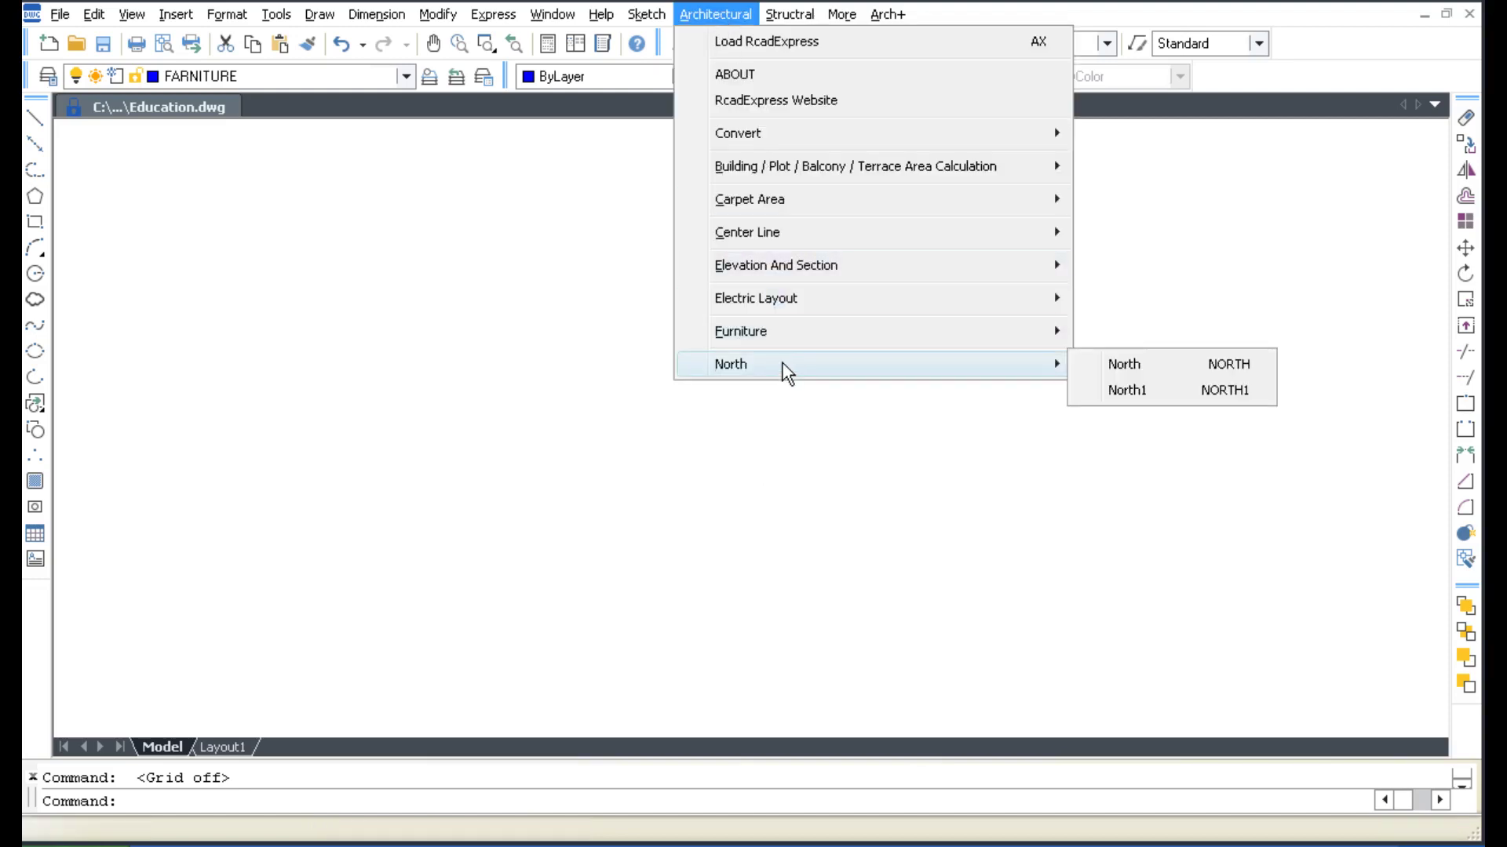
Step: Place the circular North arrow and start placing the decorative North1 symbol
click(1189, 366)
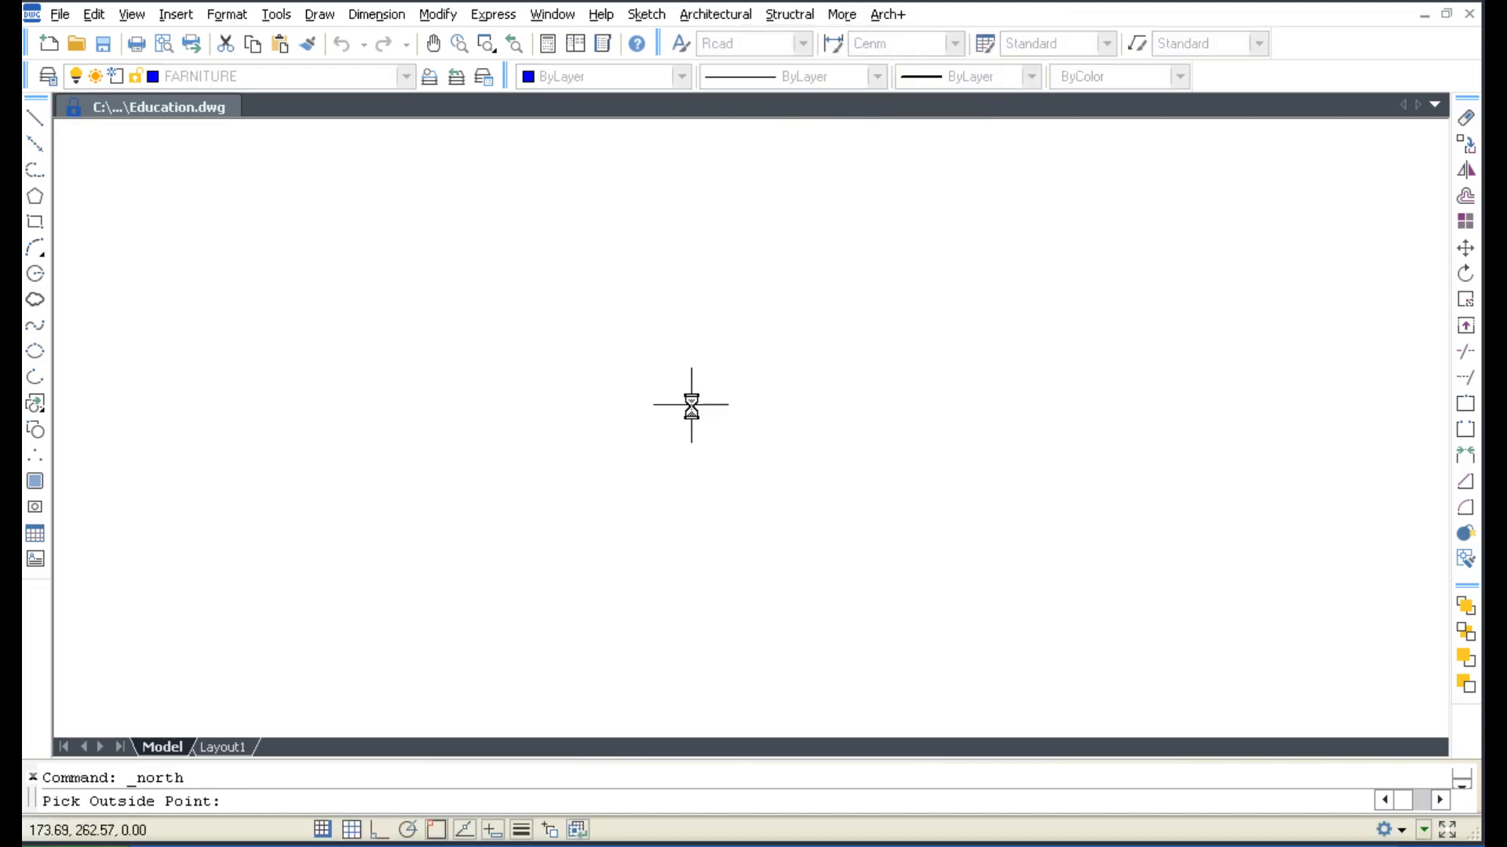
click(509, 477)
click(744, 14)
mouse_move(730, 364)
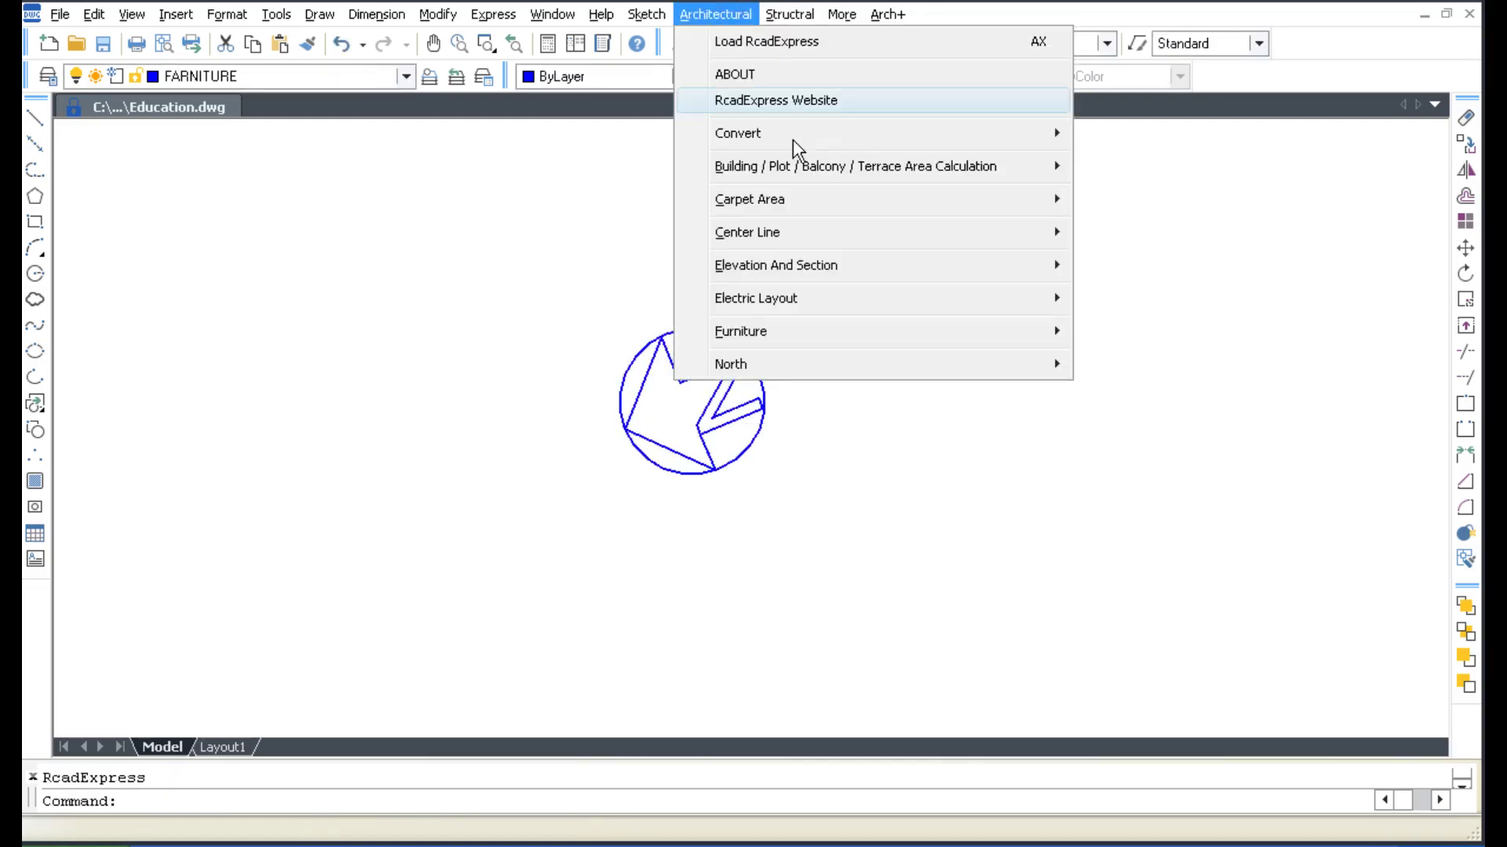
click(1181, 391)
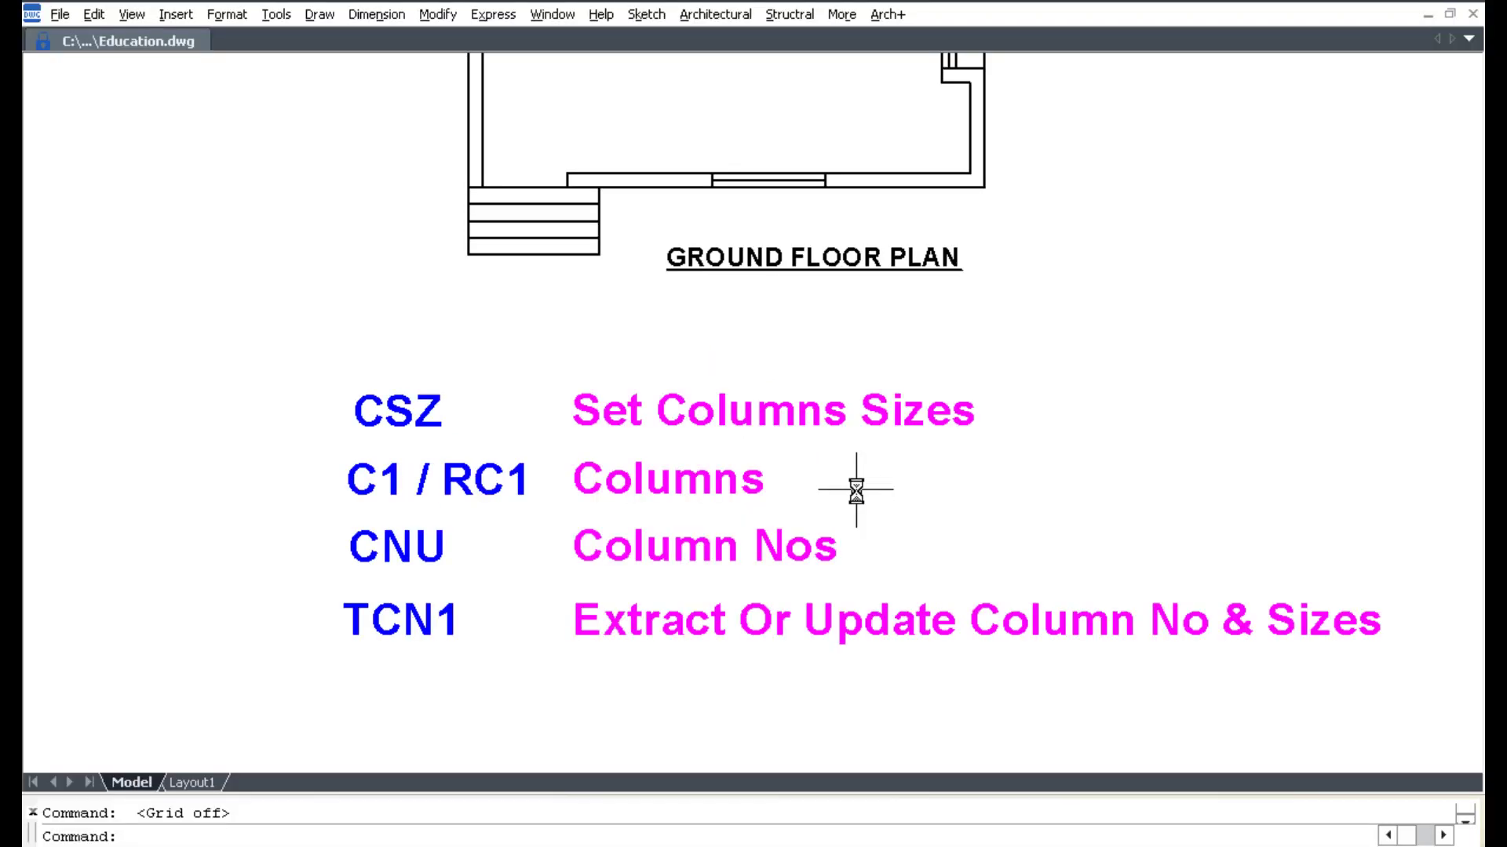
Step: Set the default column size to 0.23 by 0.38
click(787, 15)
mouse_move(822, 134)
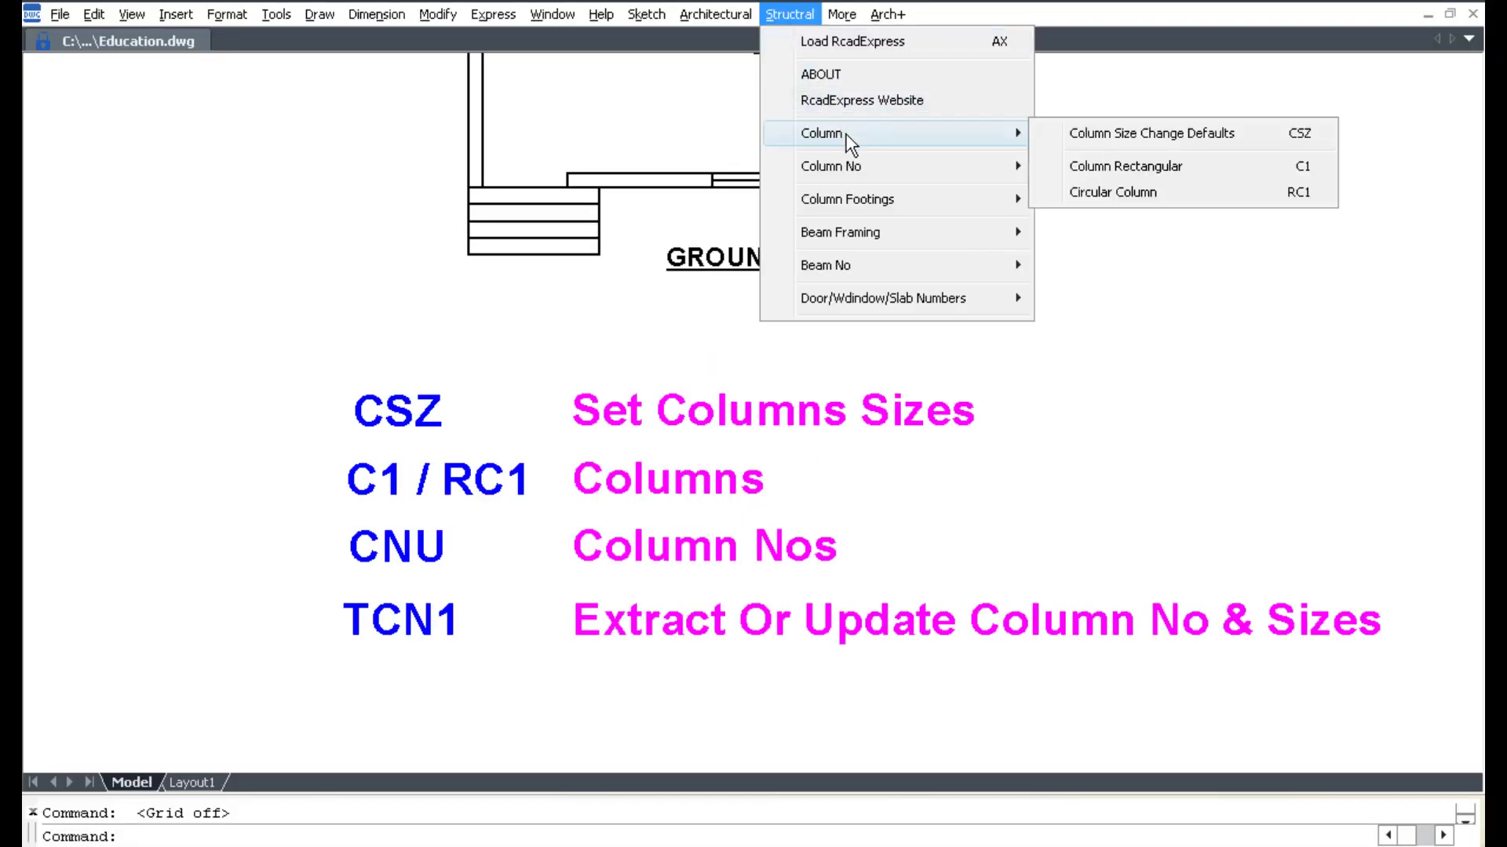
click(1192, 146)
text(.23)
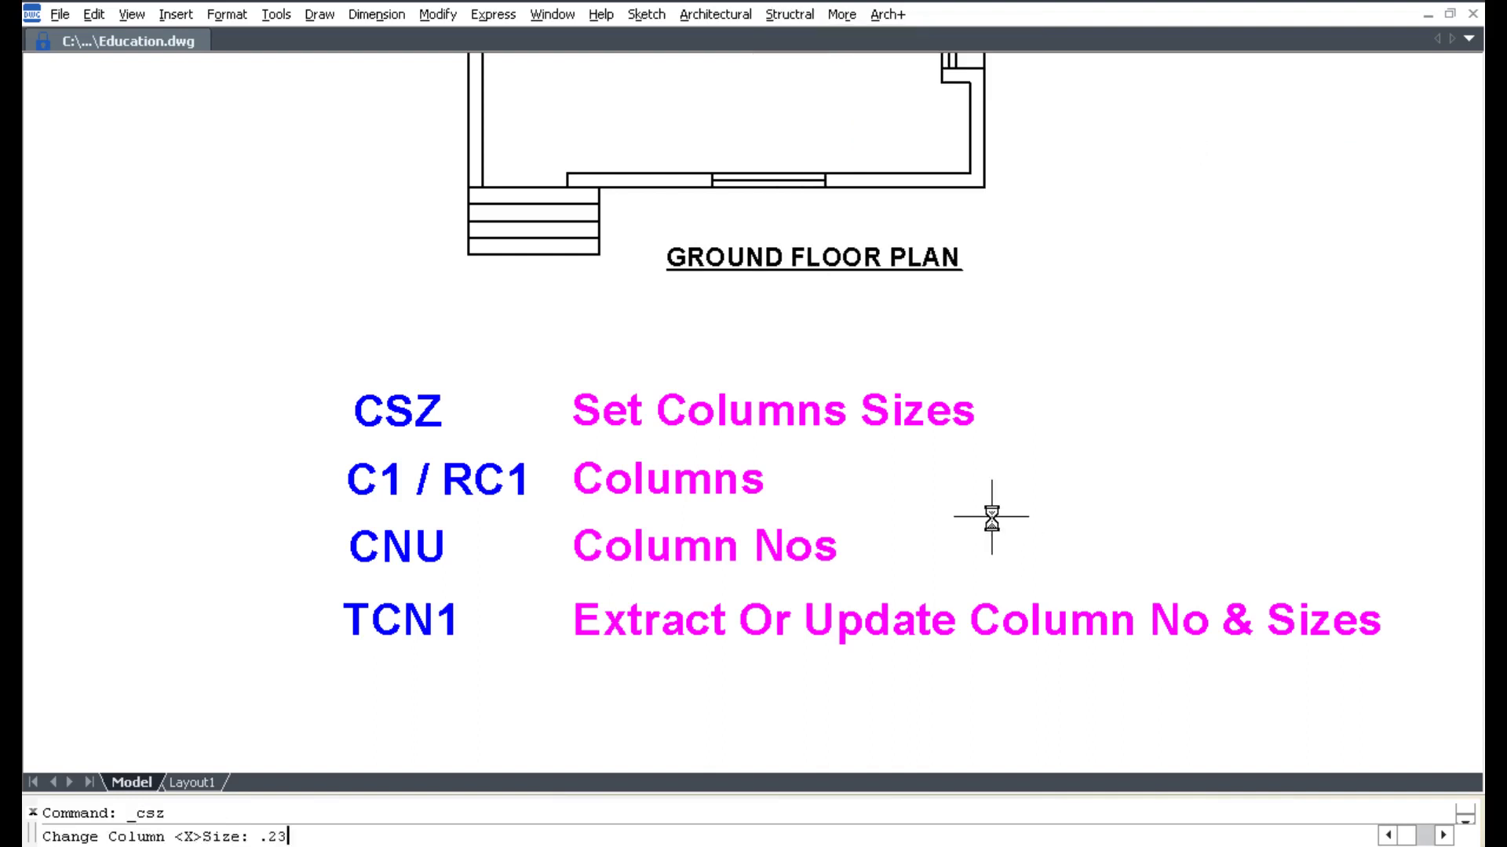
key(Return)
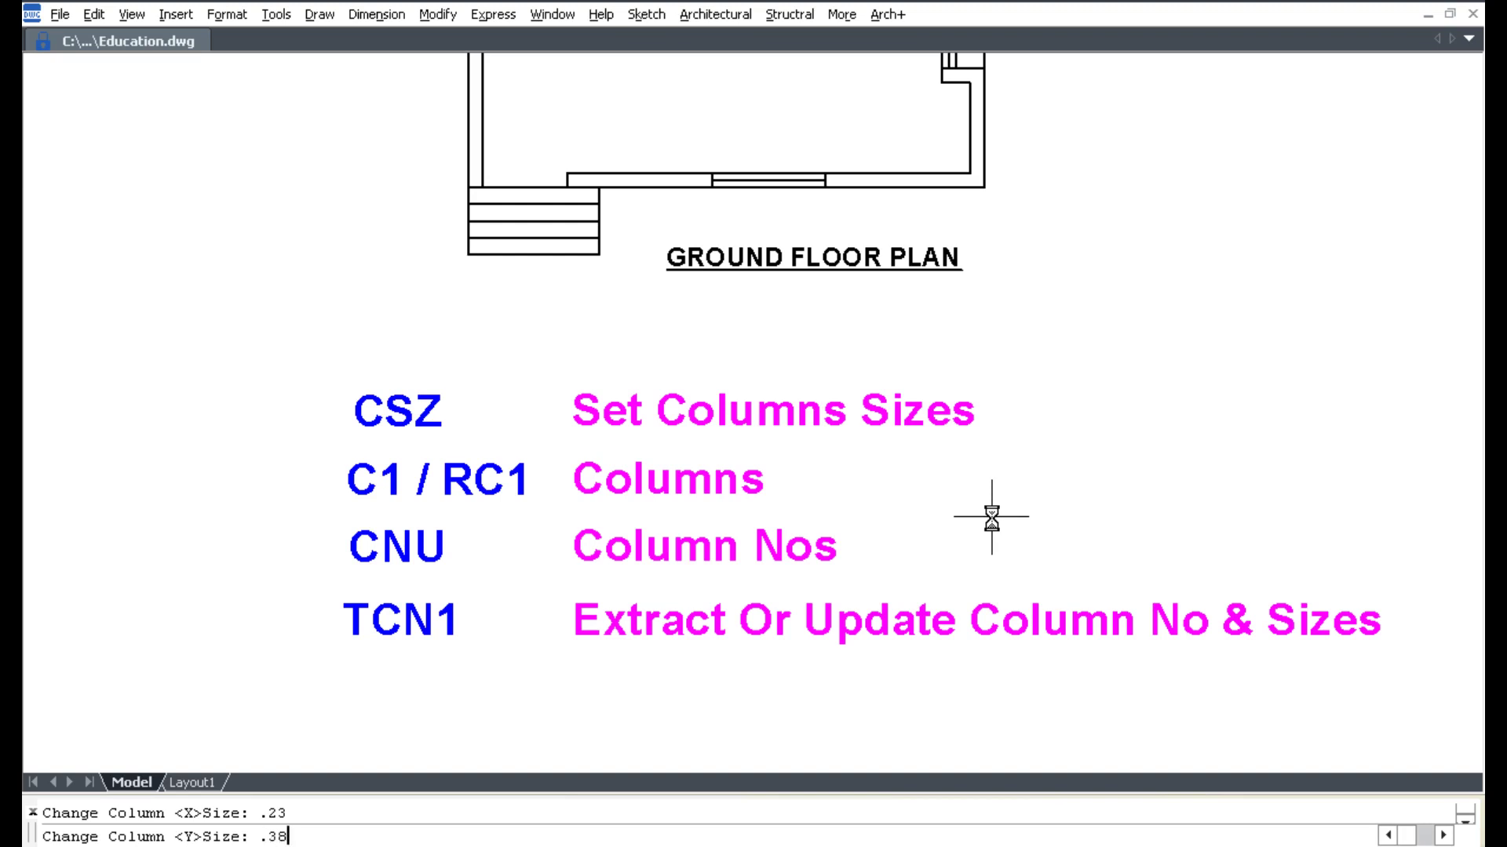
key(Return)
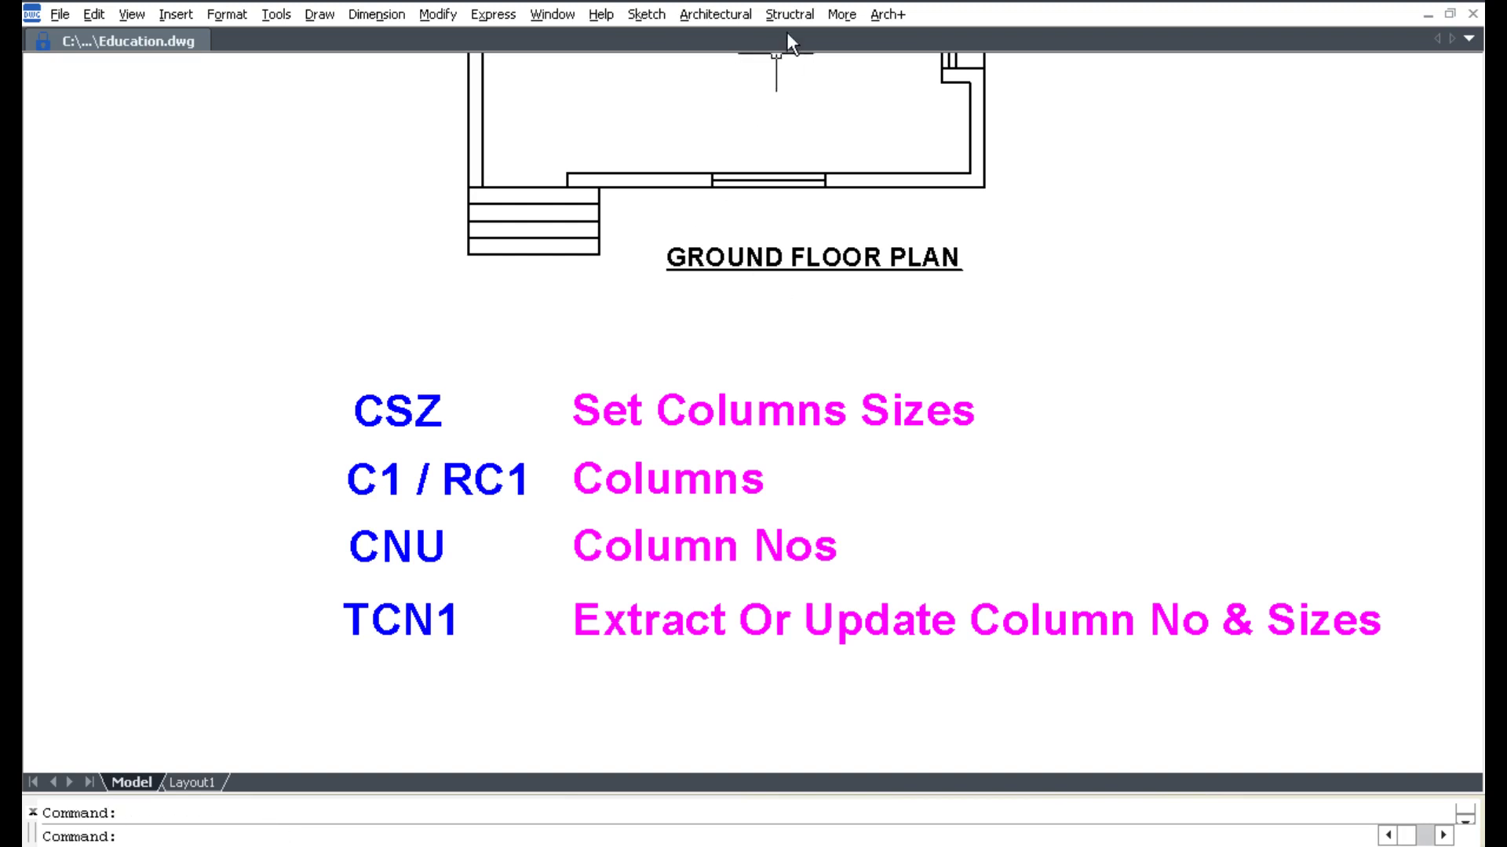
Step: Place rectangular columns at the bottom-left corner and the left wall beside the Bath
click(789, 15)
mouse_move(847, 134)
click(1160, 166)
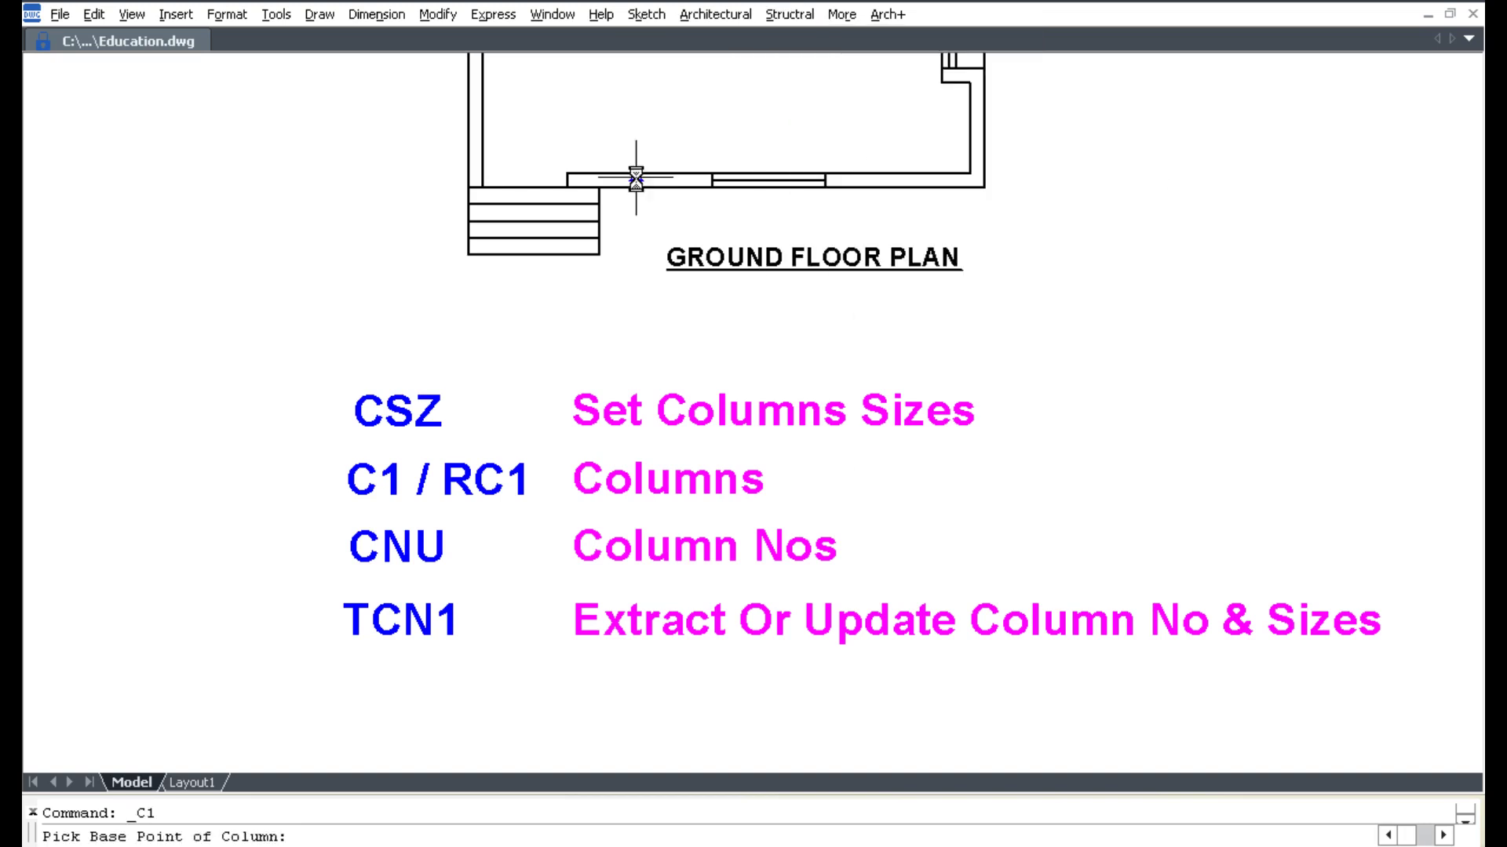
click(469, 186)
key(Return)
middle_drag(463, 118, 528, 504)
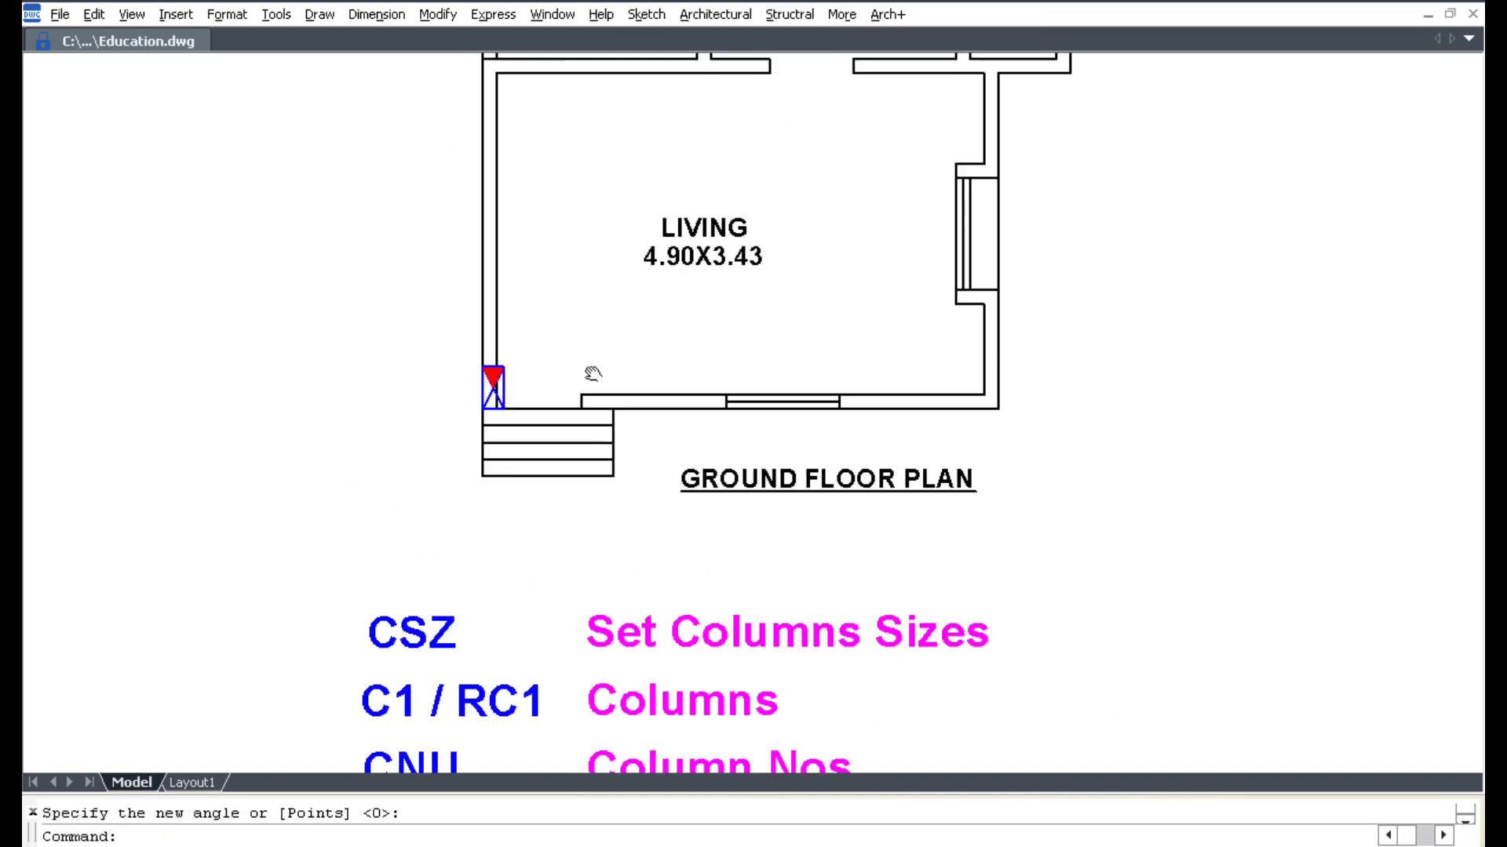
key(Return)
click(469, 289)
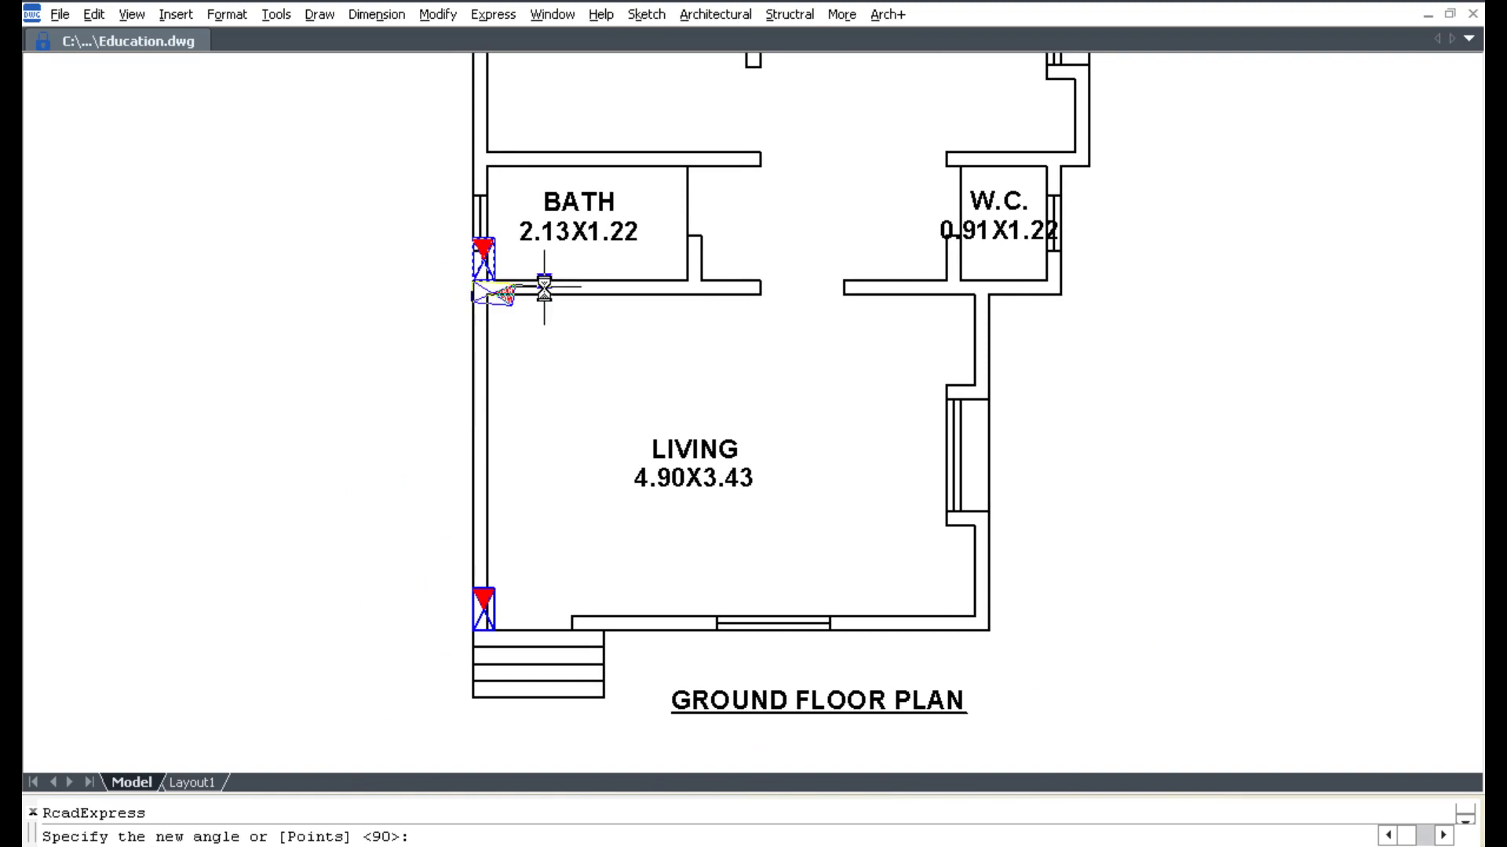
key(Return)
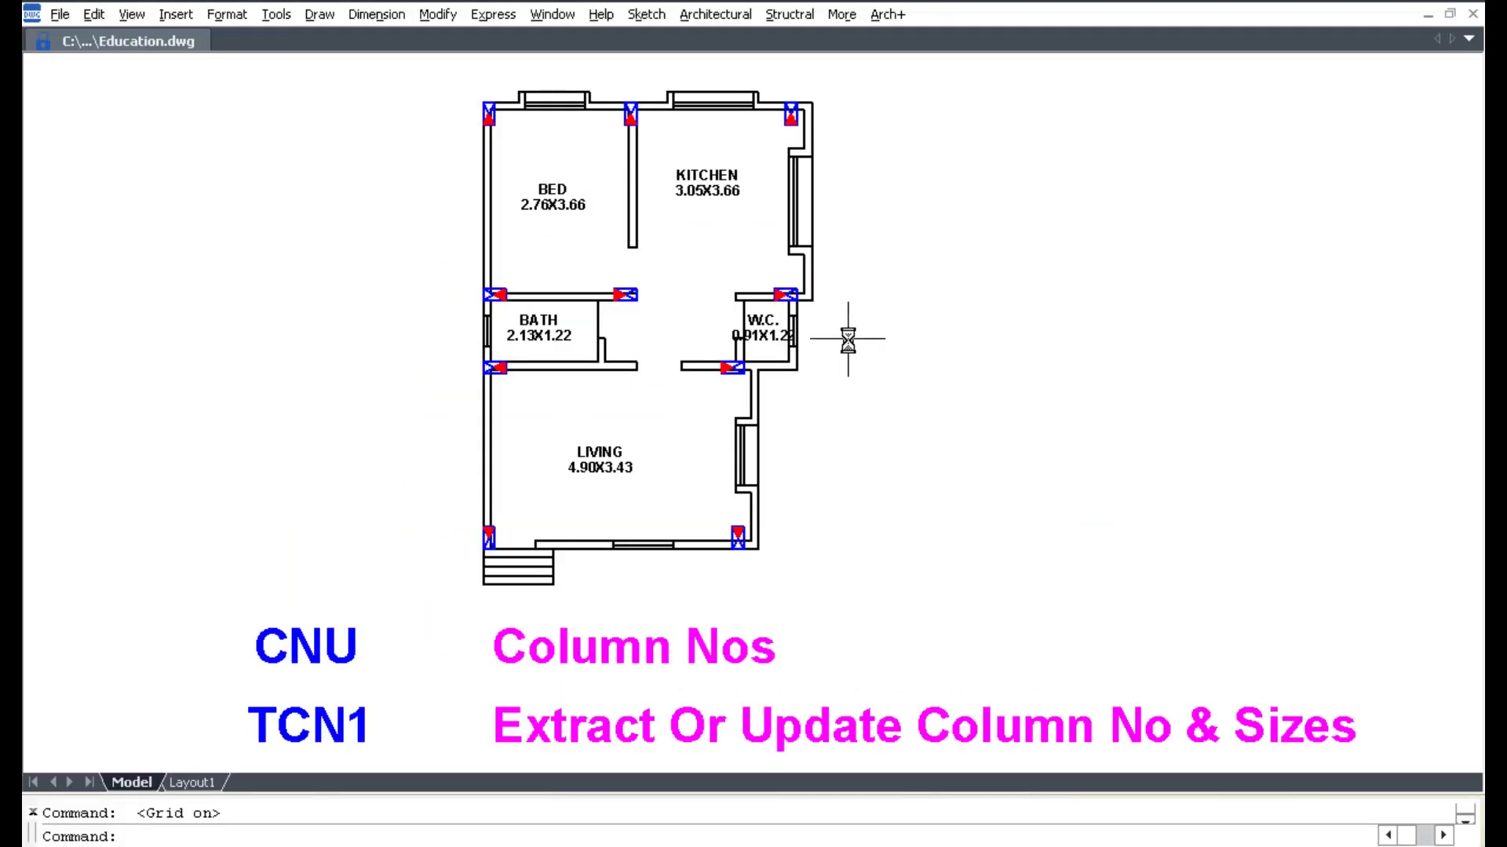
Step: Start column numbering at 1, picking the top row and the columns above the Bath
click(774, 19)
mouse_move(831, 166)
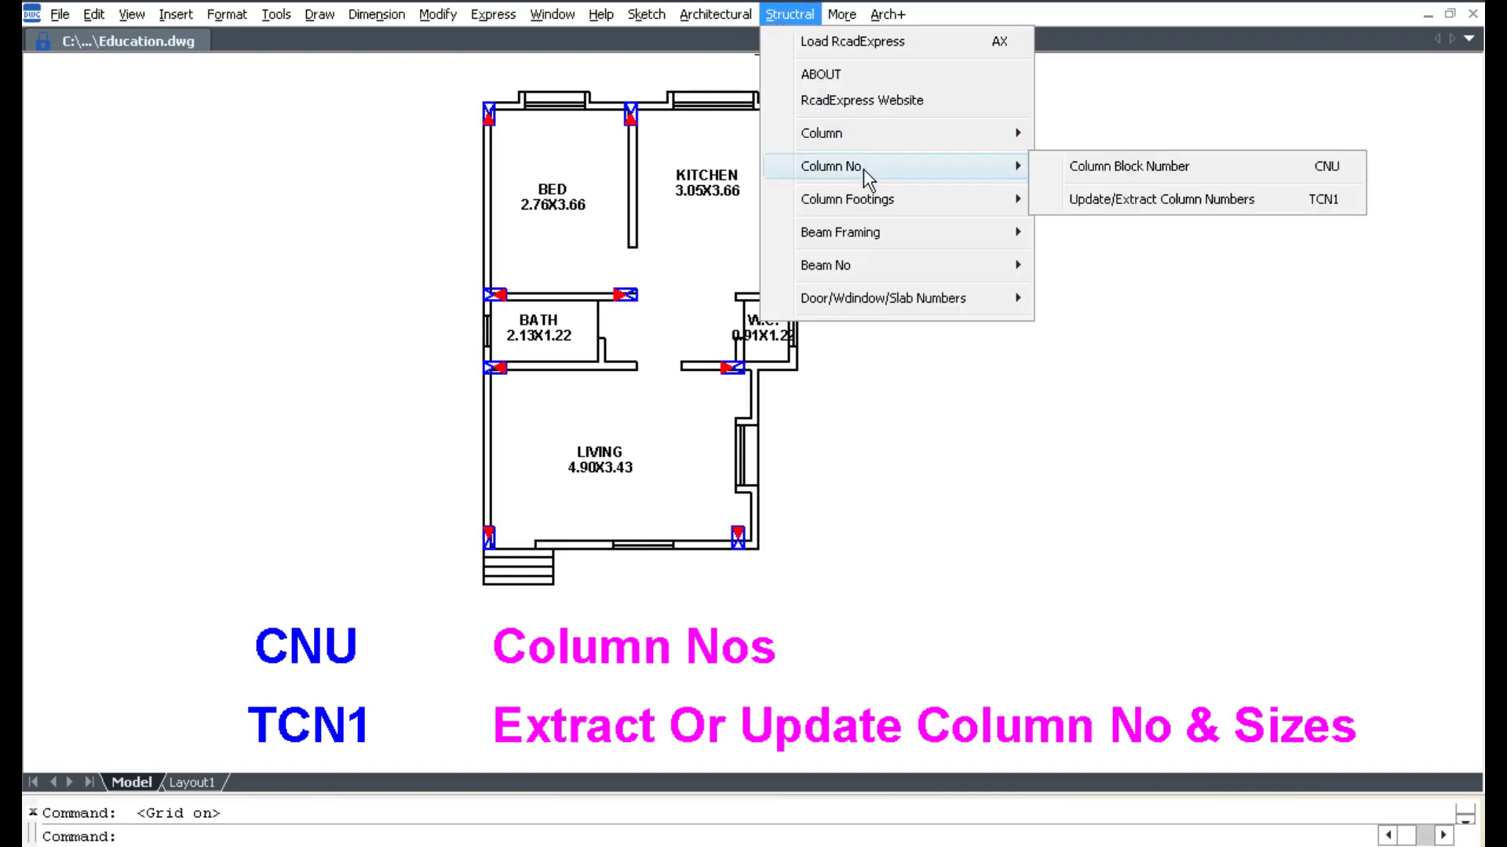
click(1122, 171)
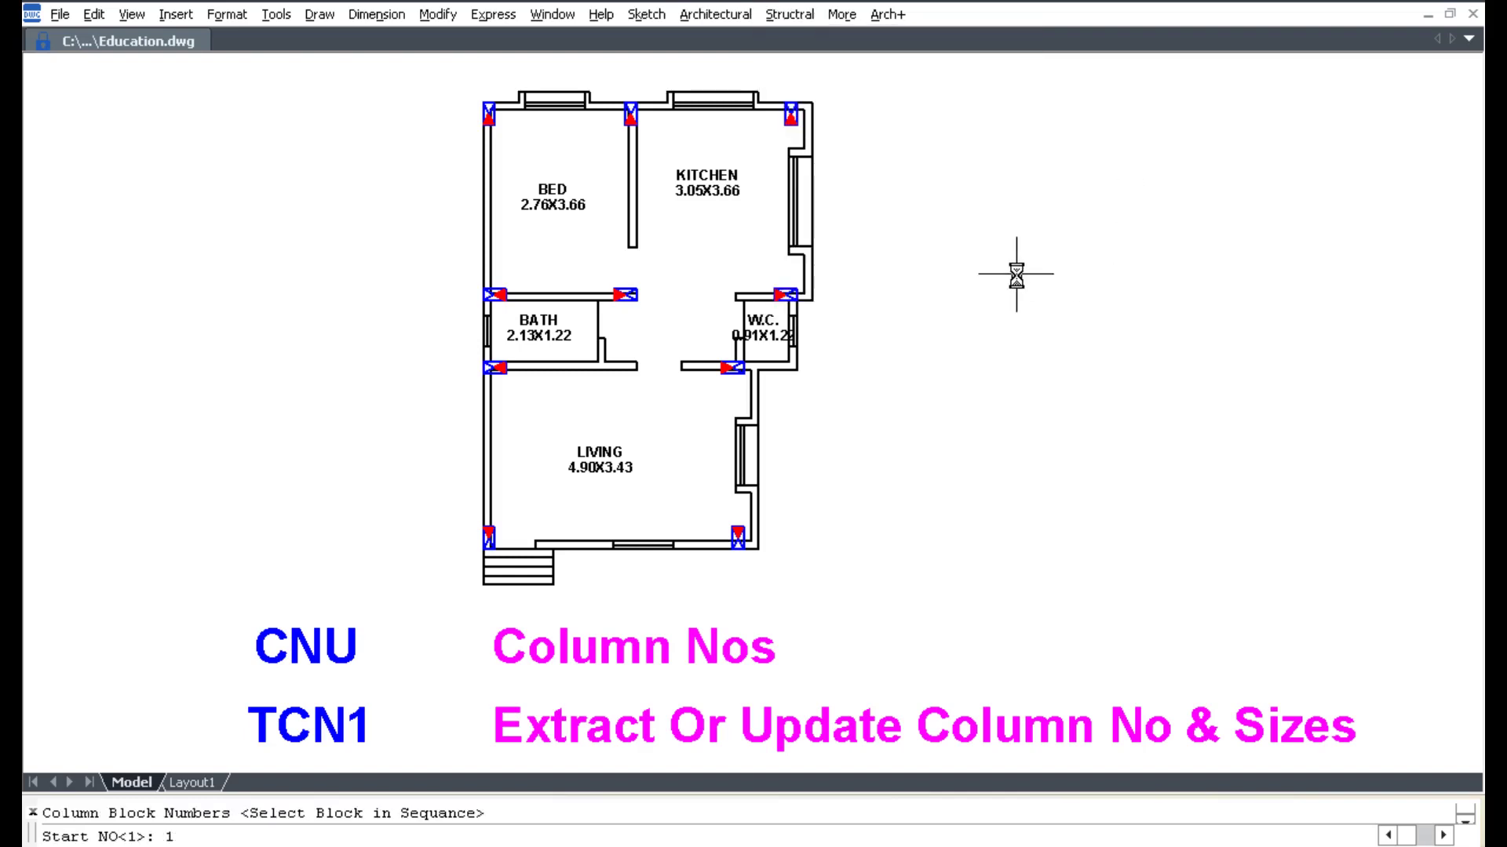
key(Return)
click(488, 114)
click(633, 116)
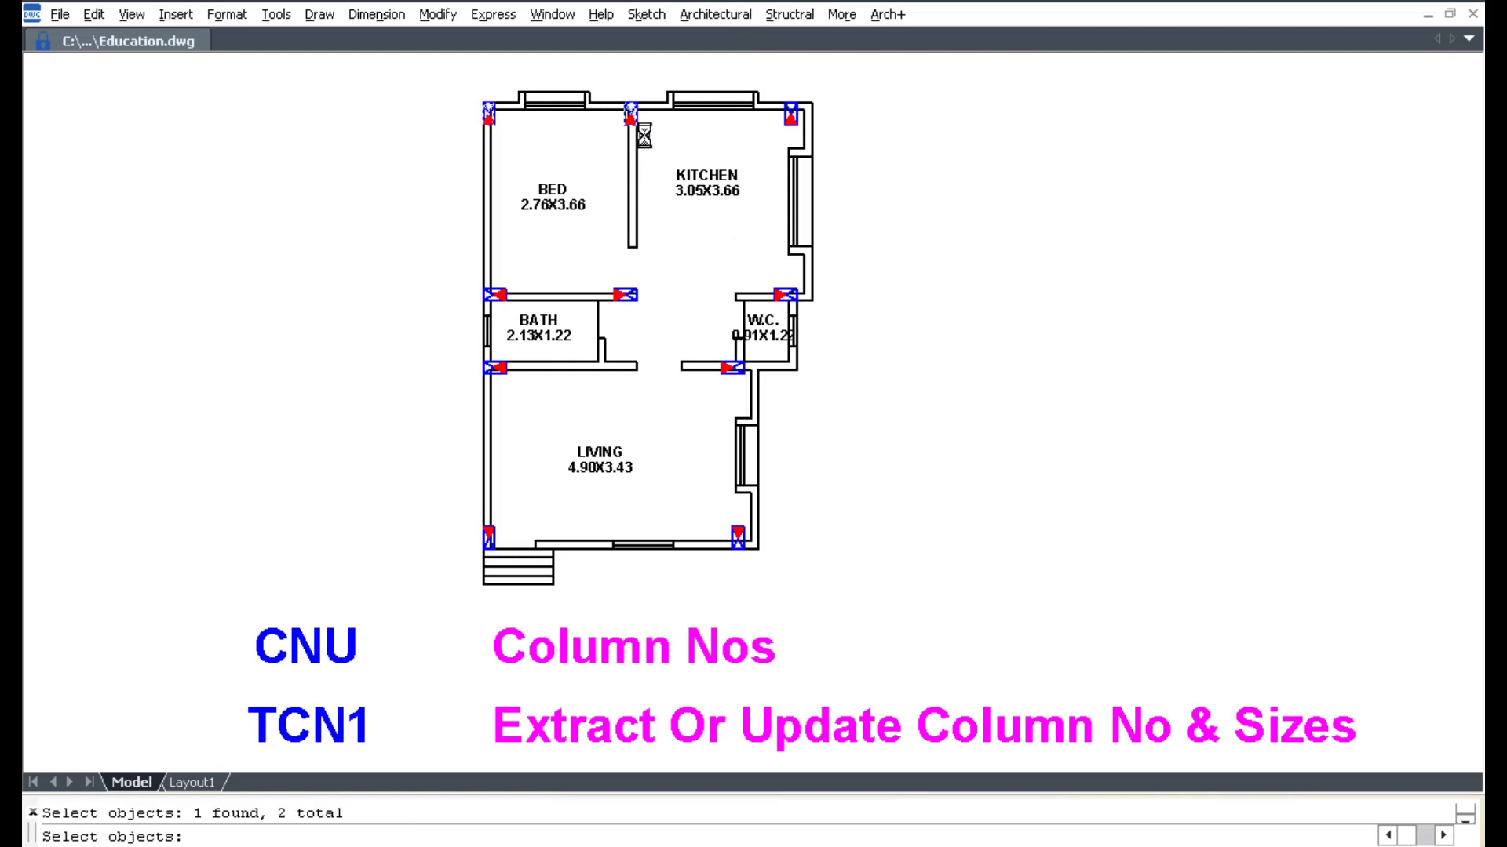
click(793, 118)
click(494, 295)
click(624, 296)
Step: Pick the remaining columns through the bottom-right and draw the C1–C10 size labels
click(784, 295)
click(494, 368)
click(730, 369)
click(492, 536)
click(733, 536)
key(Return)
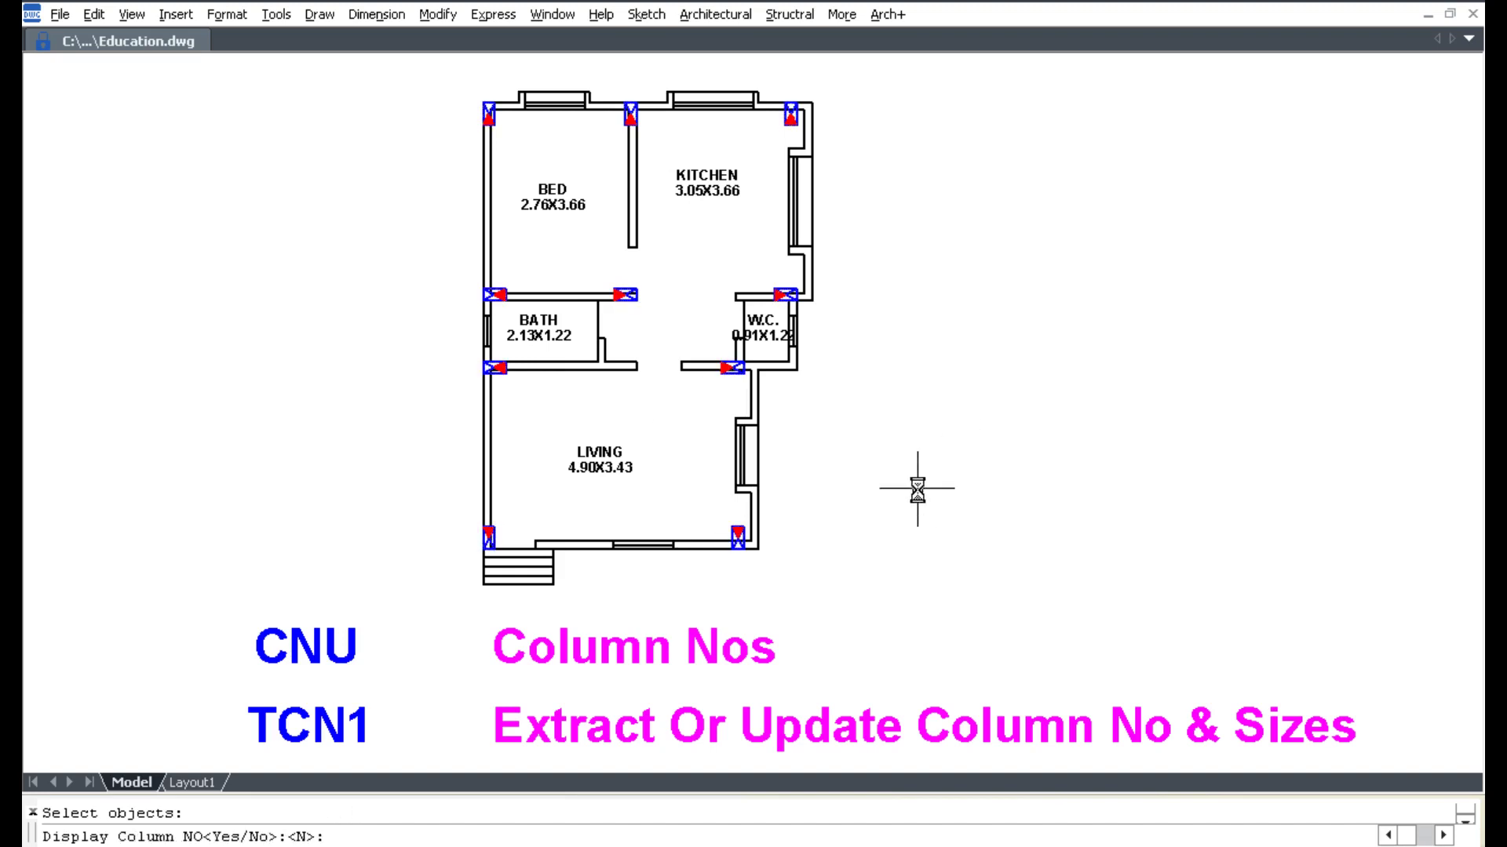
text(y)
key(Return)
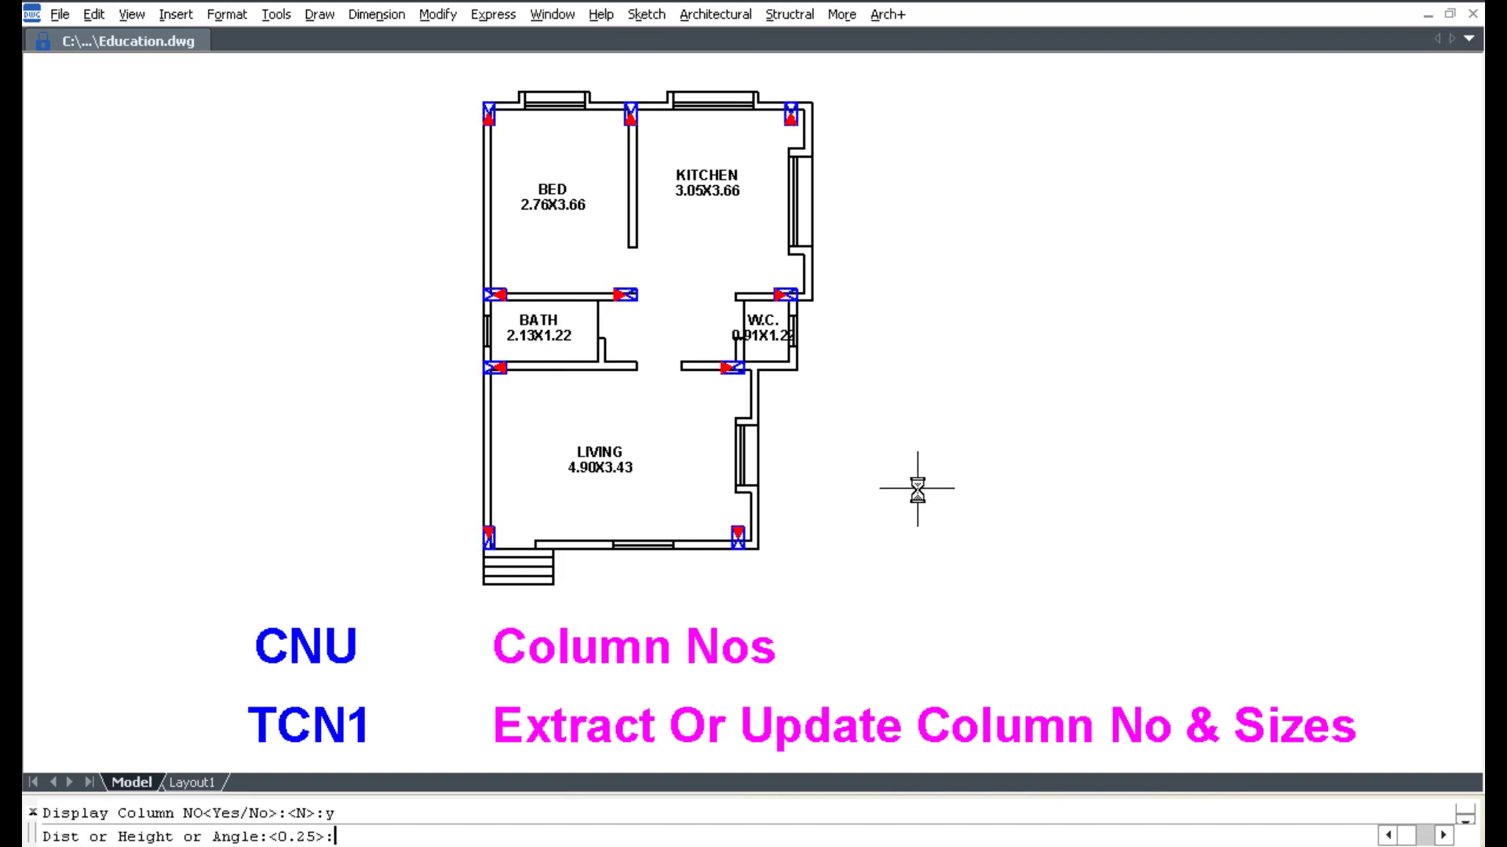
text(.25)
key(Return)
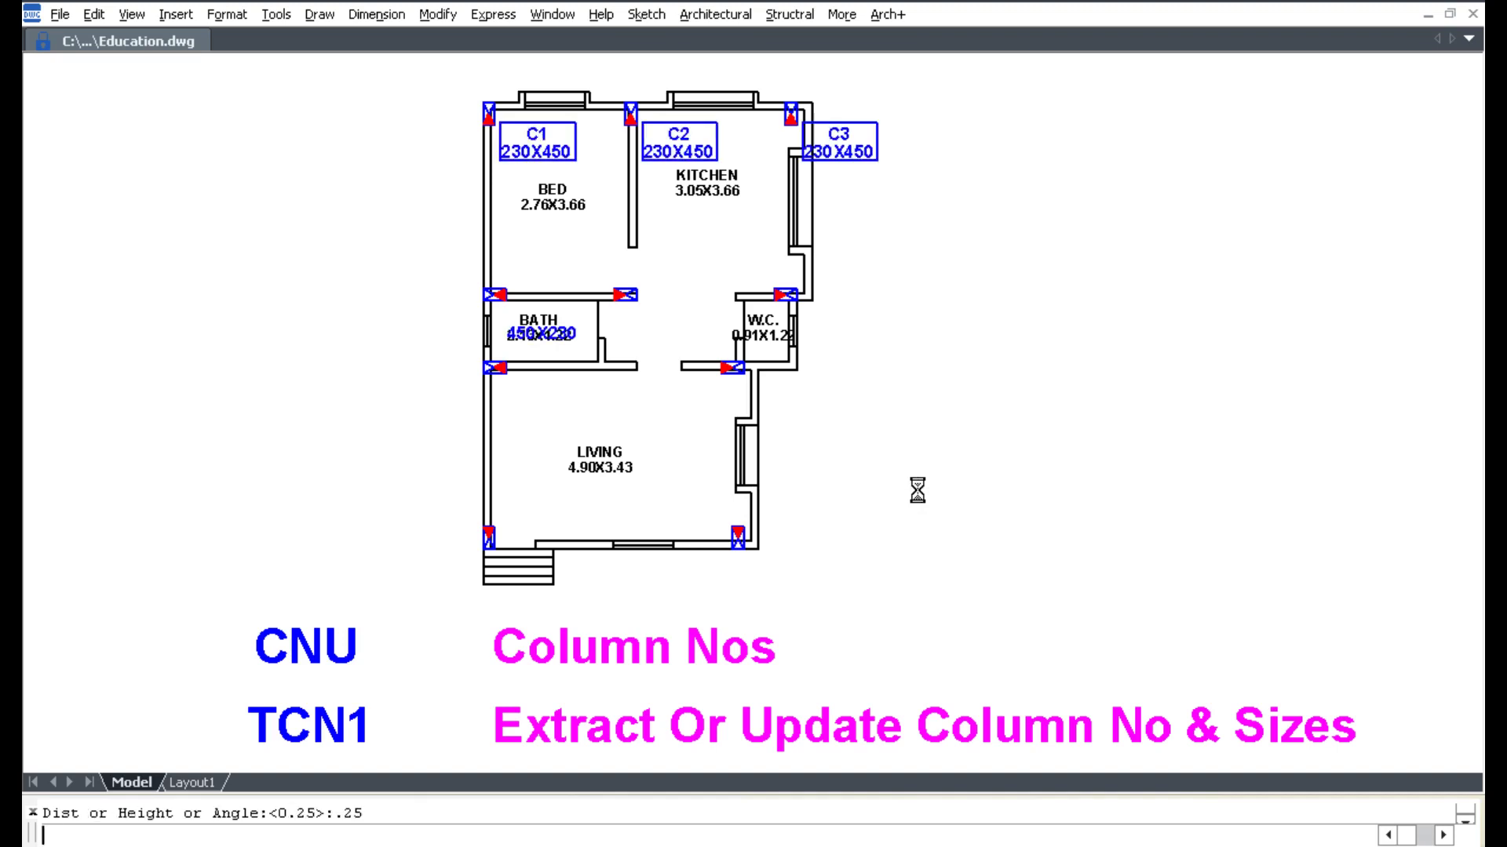
Step: Redraw all the plan's column labels at text height .15 with TCN1
click(774, 14)
mouse_move(831, 166)
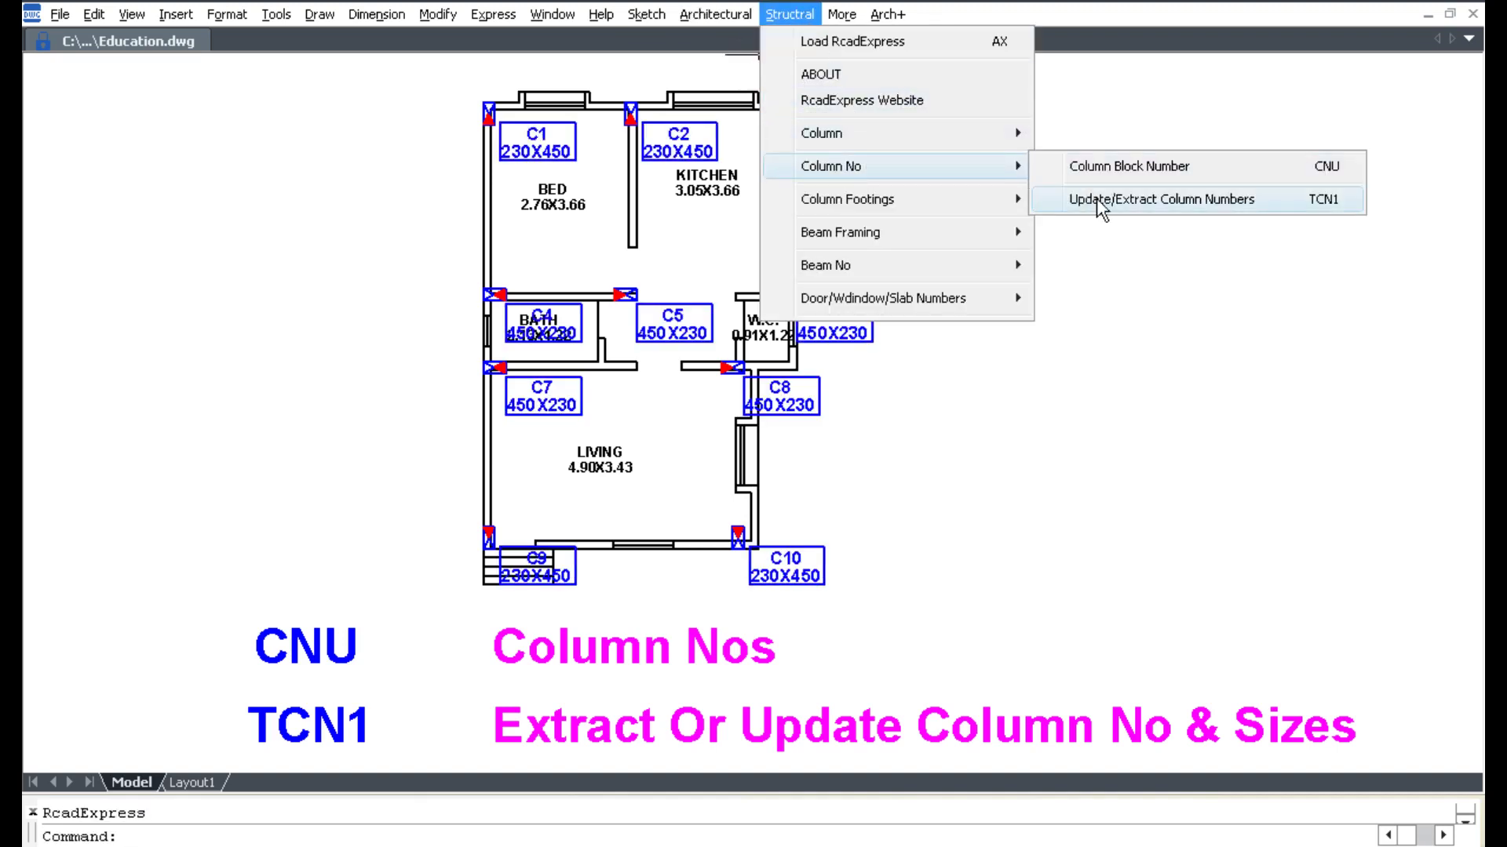
click(1096, 199)
click(751, 466)
text(.15)
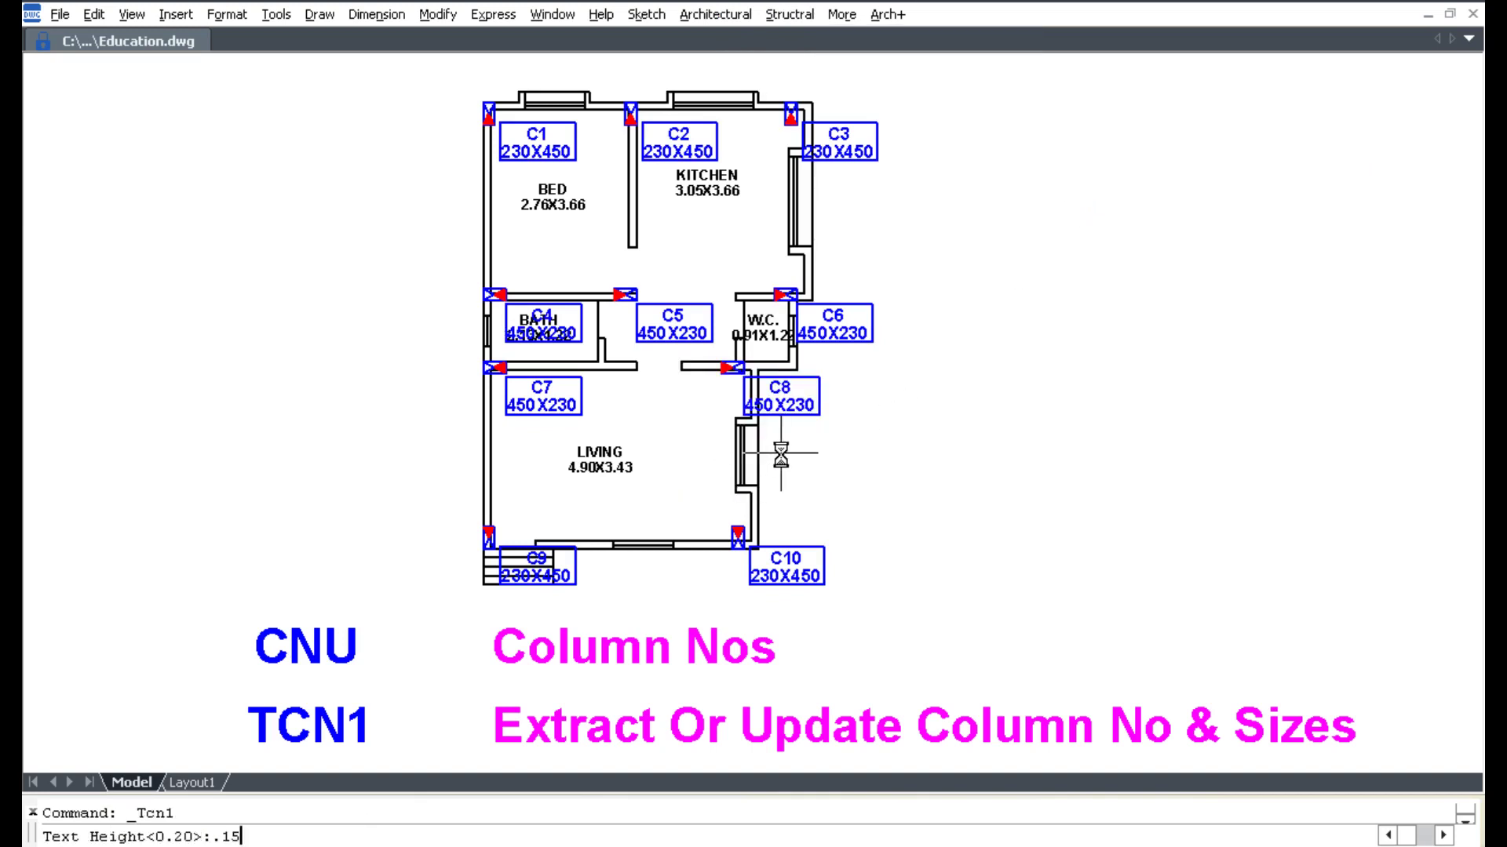
key(Return)
click(434, 64)
click(969, 616)
key(Return)
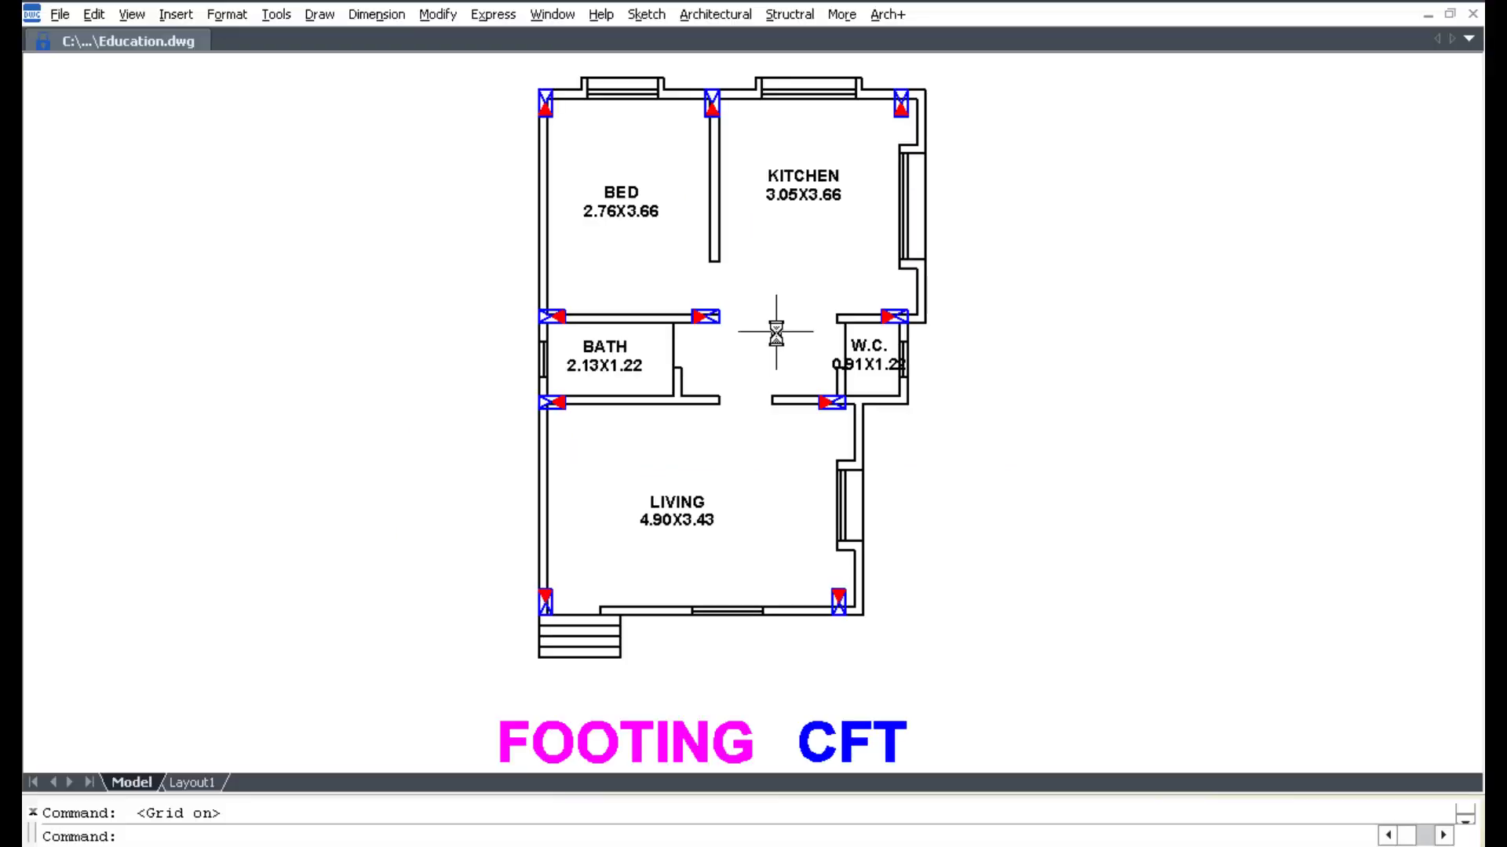
Step: Add column footings by window-selecting the whole plan, keeping the default PCC and cover distances
click(774, 17)
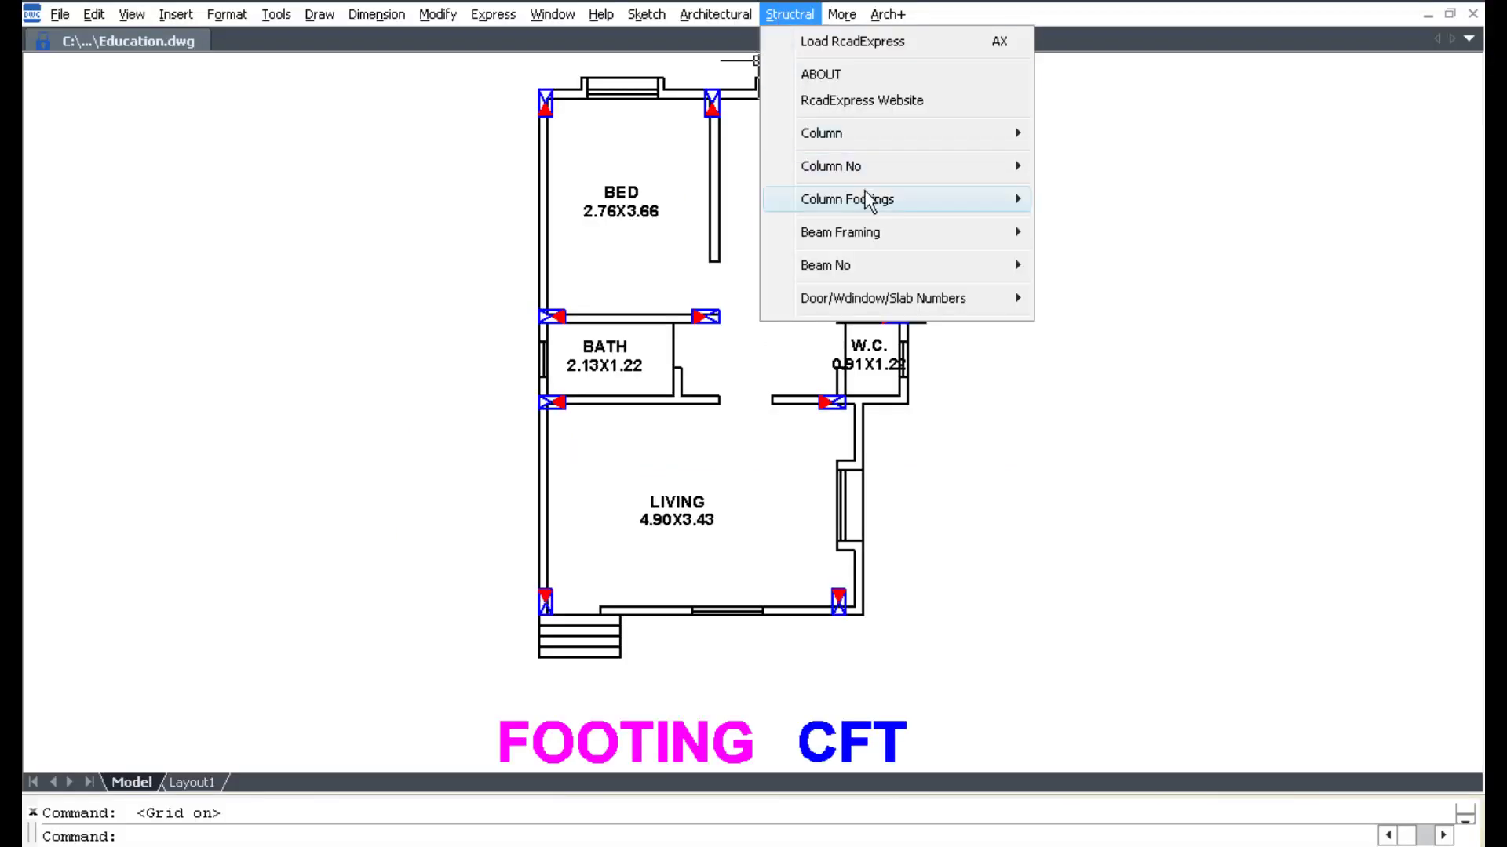
click(1084, 200)
click(502, 100)
click(997, 679)
key(Return)
key(Return)
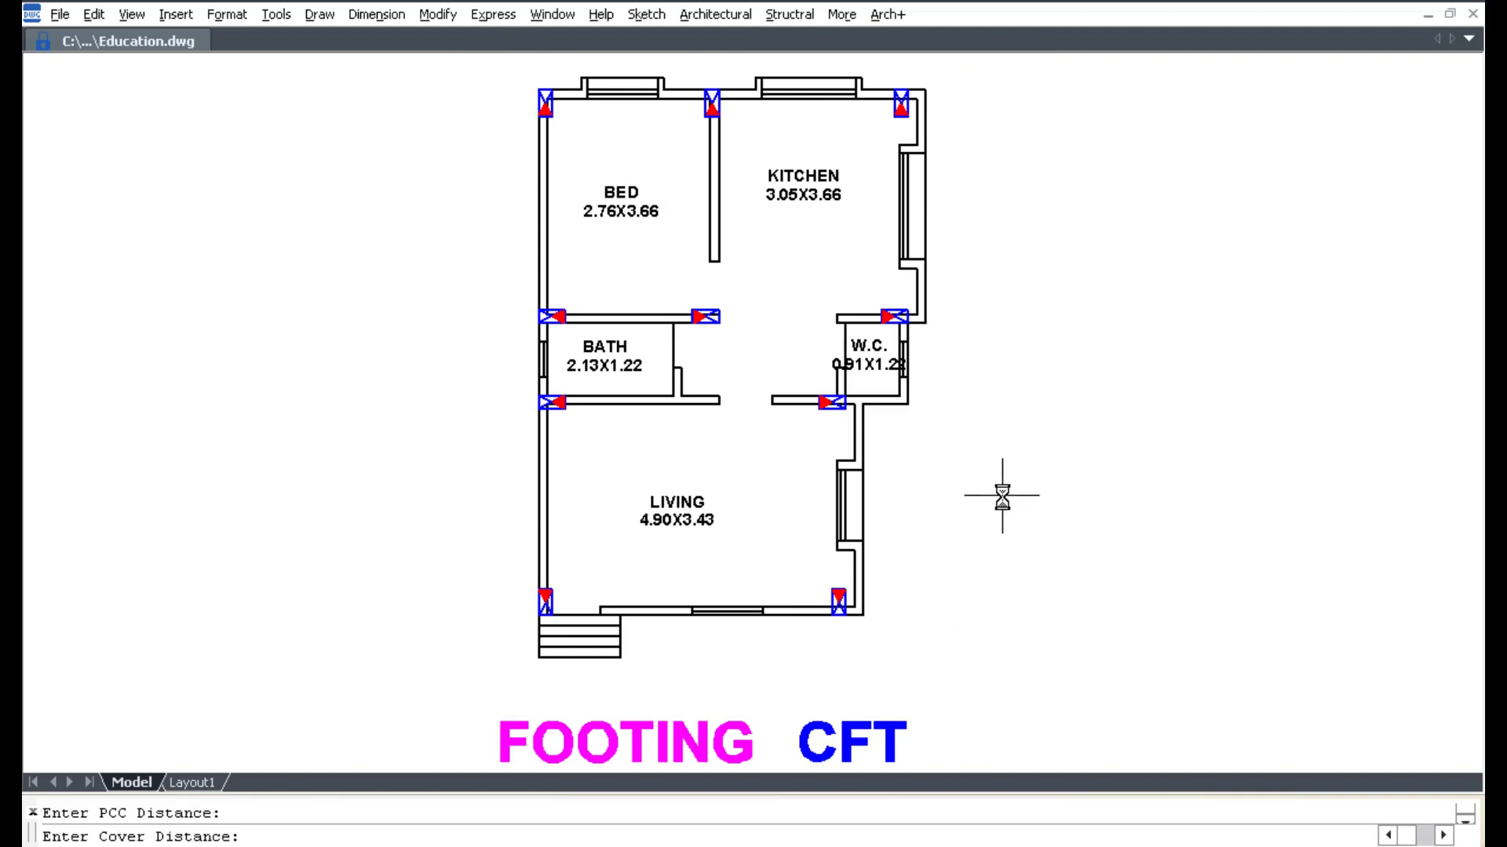
key(Return)
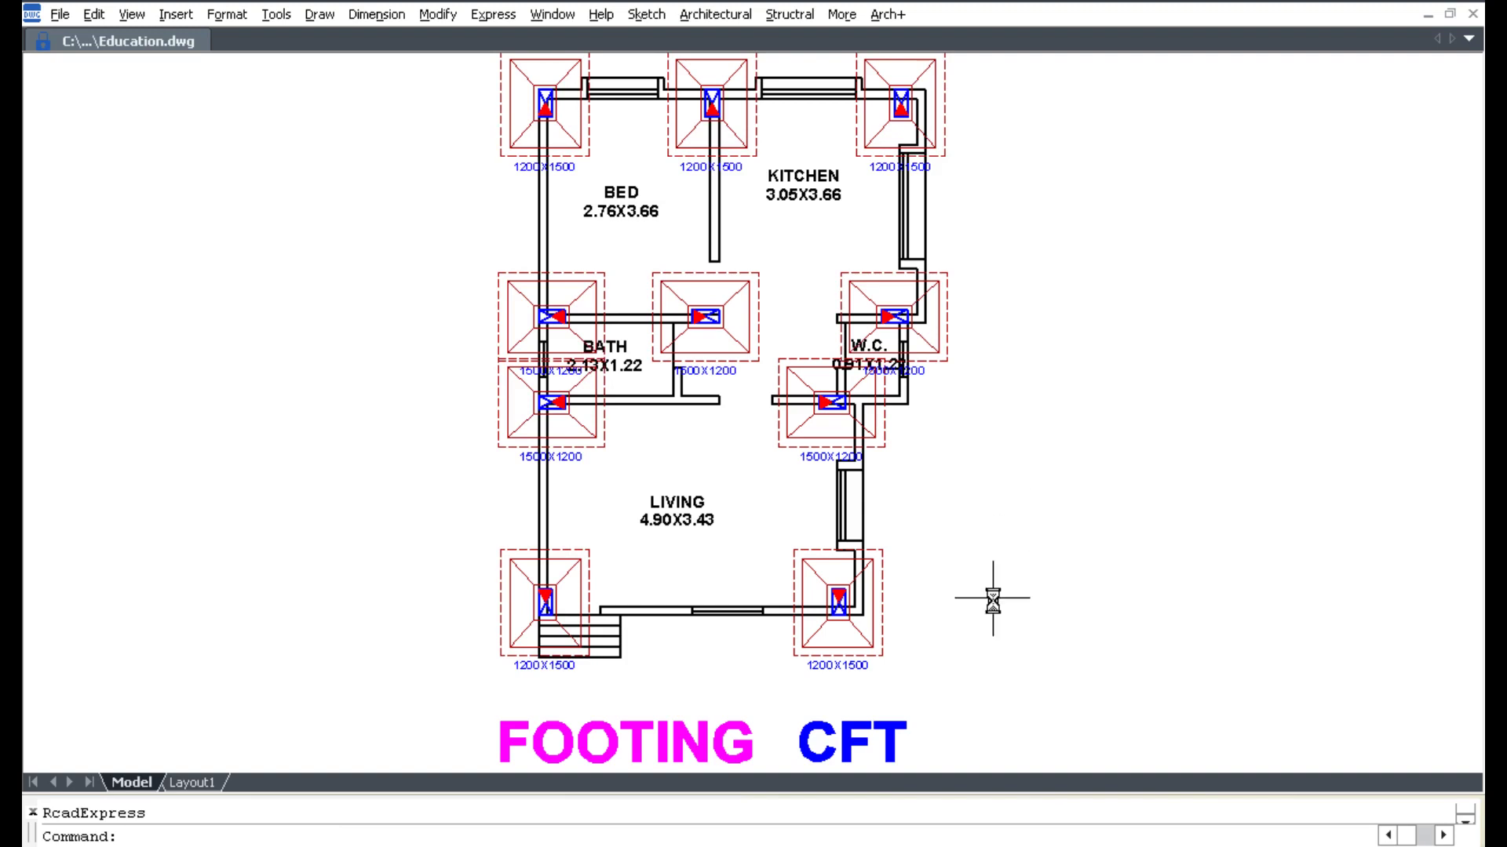
Step: Zoom into the Living room to check the 1200X1500 and 1500X1200 footings, then return
text(z)
key(Return)
click(976, 690)
click(493, 407)
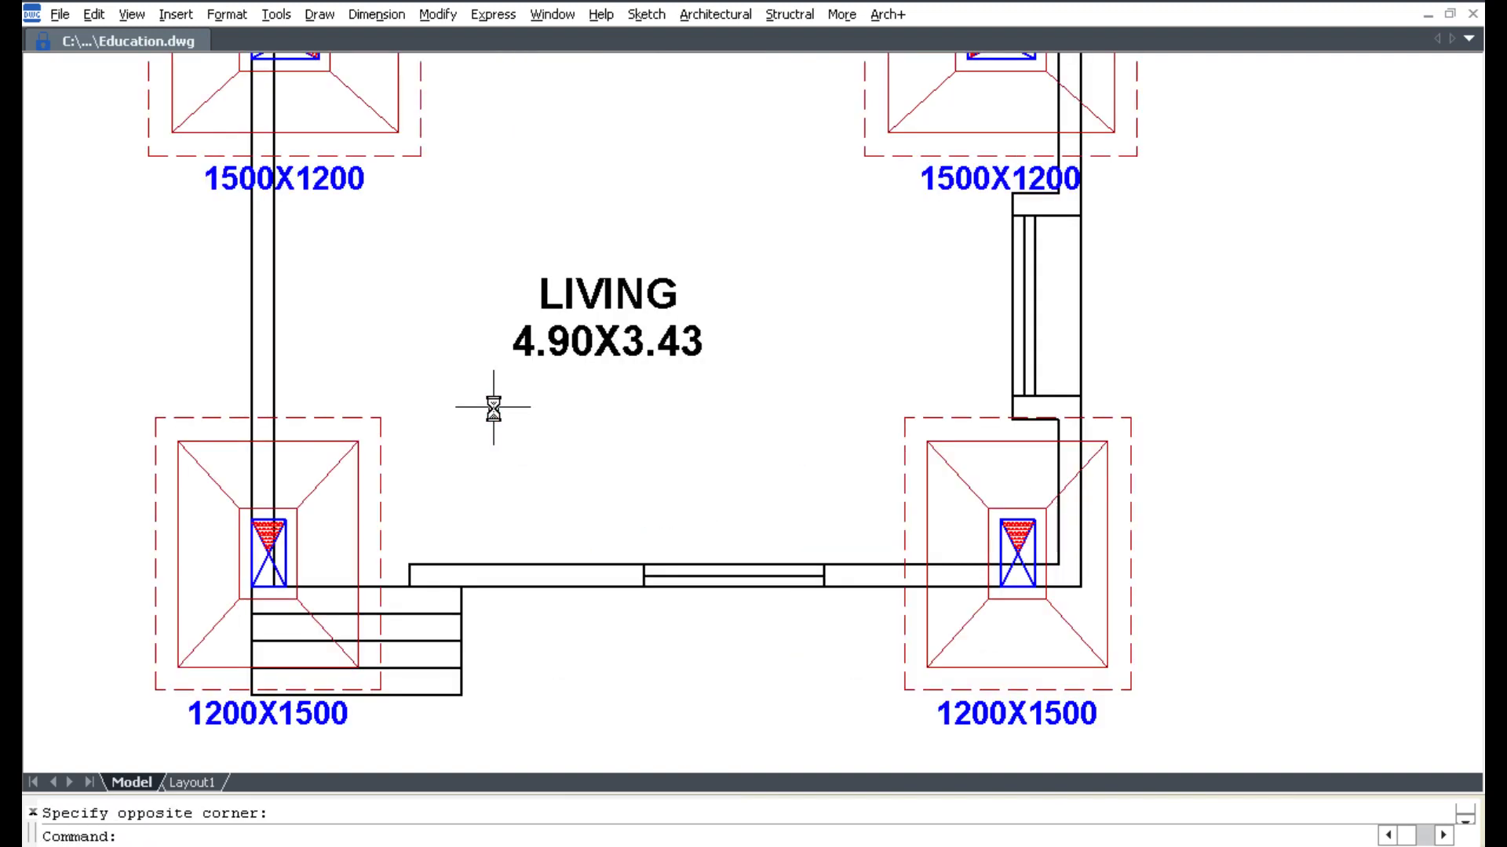
key(F7)
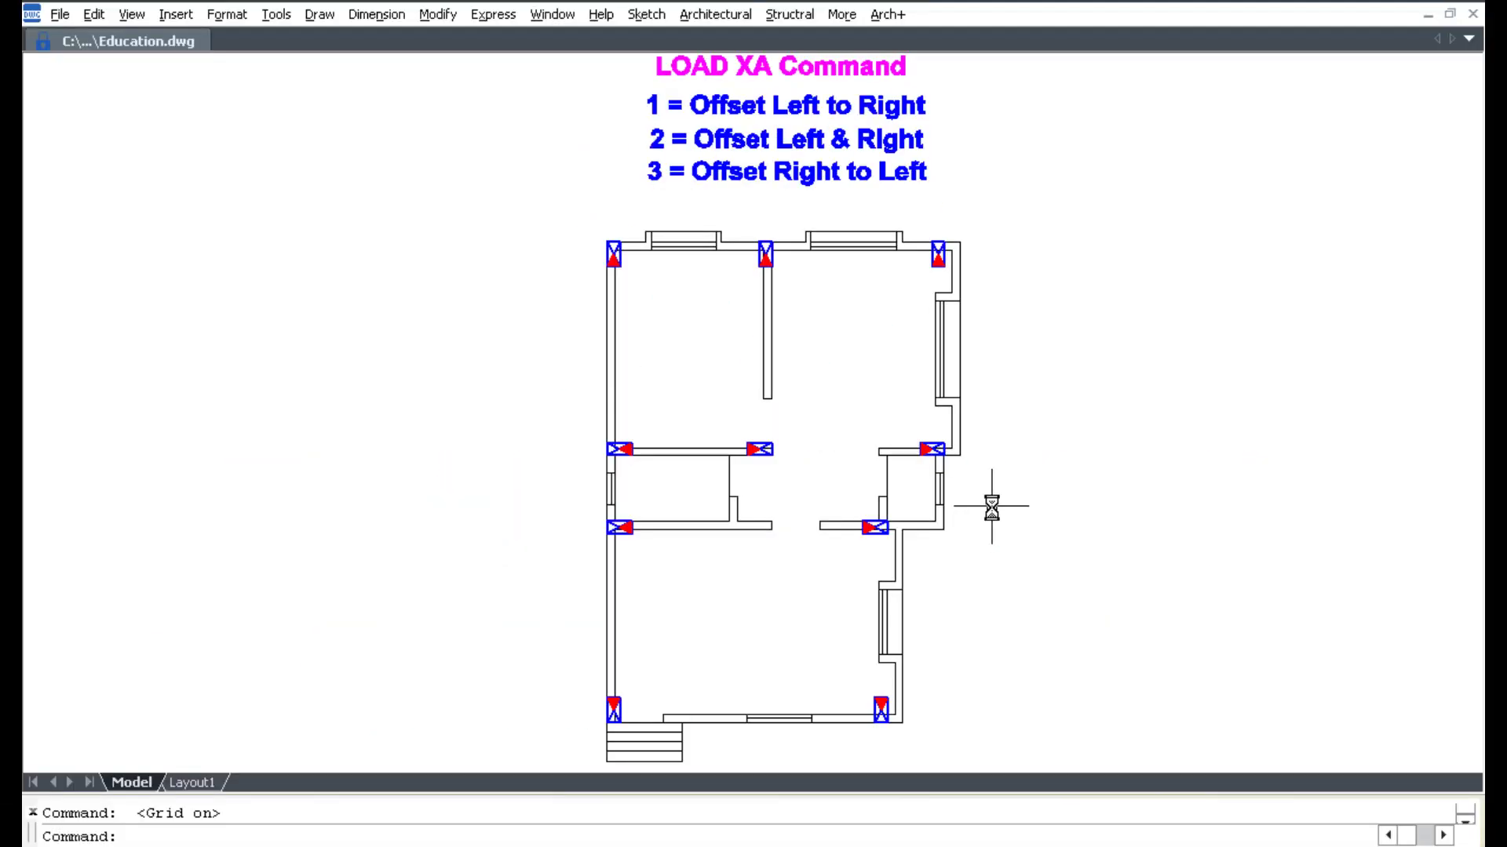
Step: Reset the beam offset to 0.2
click(797, 14)
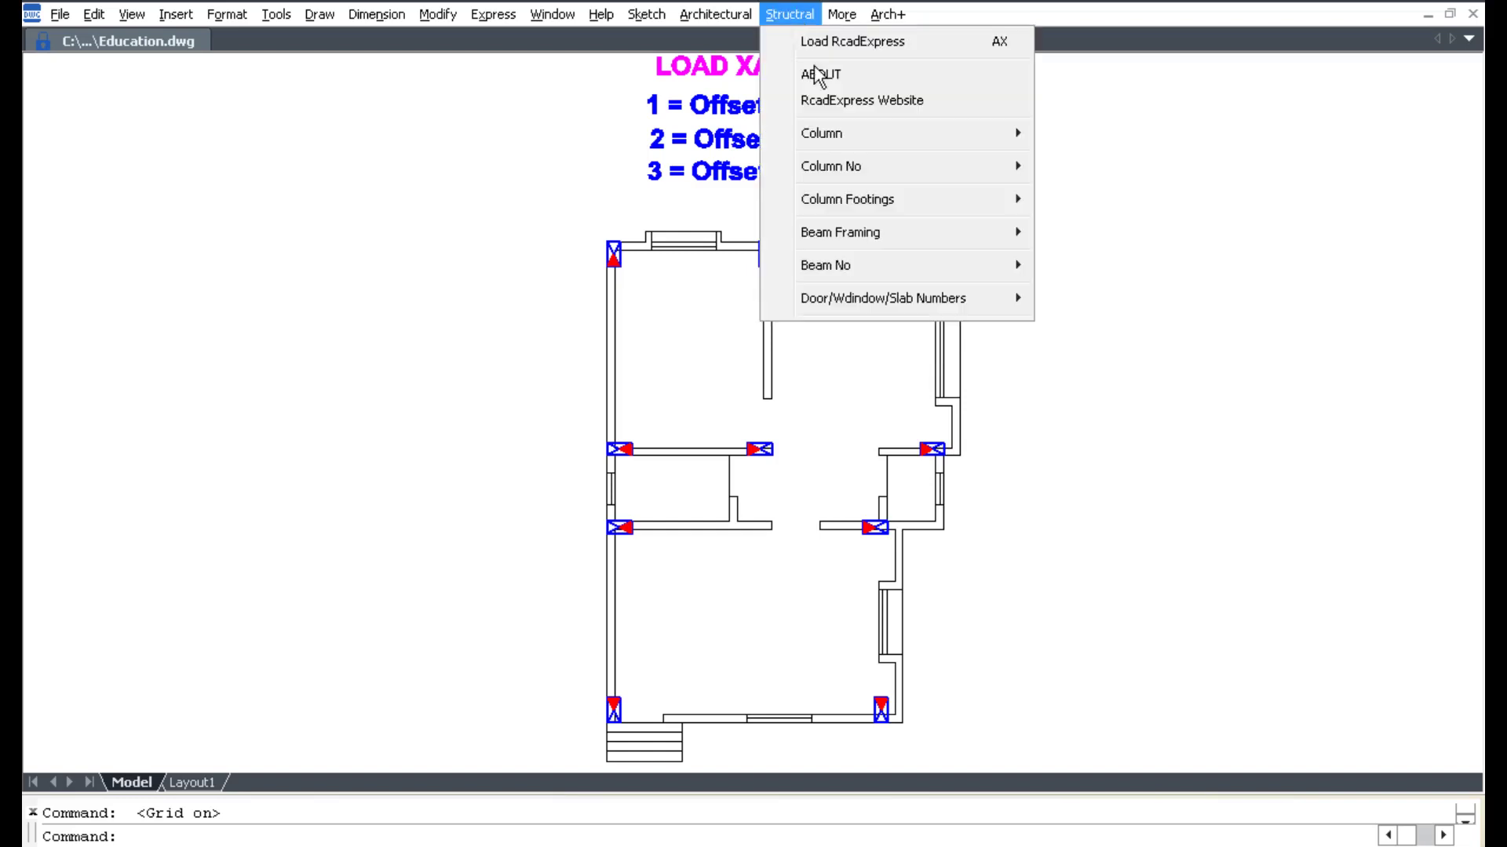
mouse_move(840, 232)
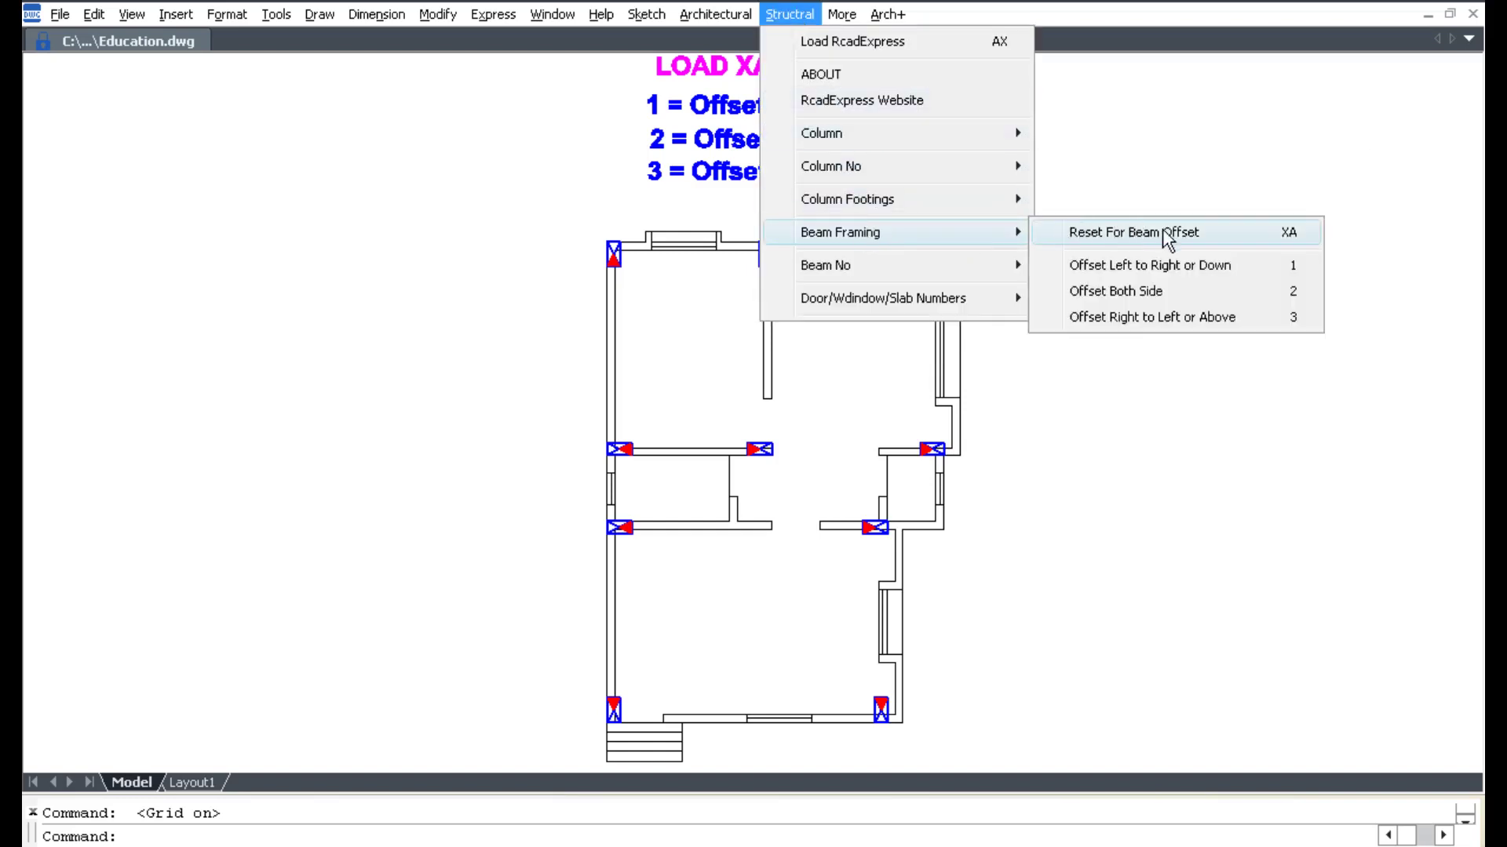
click(1181, 232)
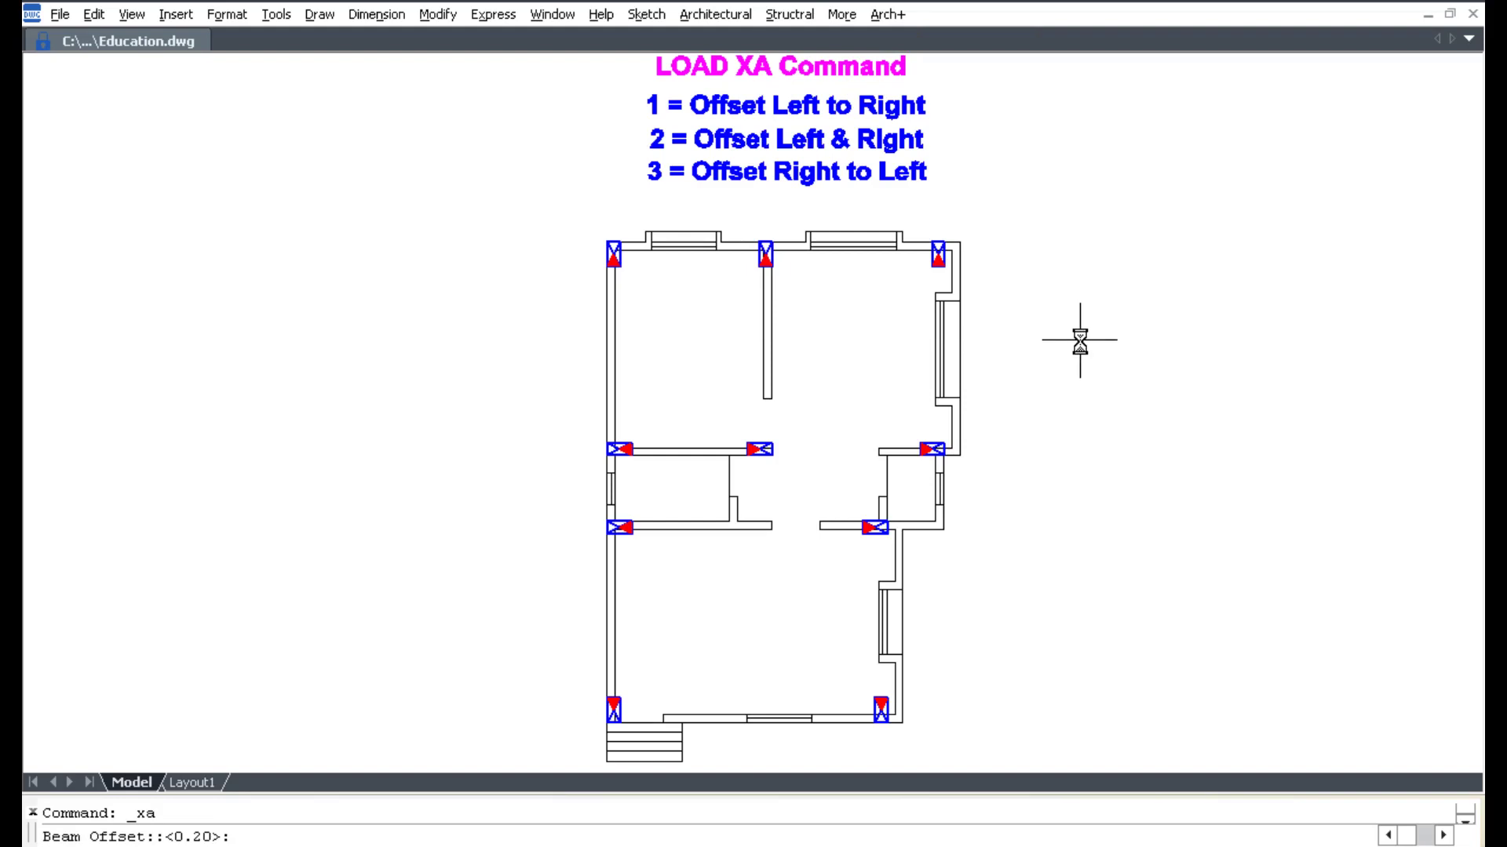
text(.2)
key(Return)
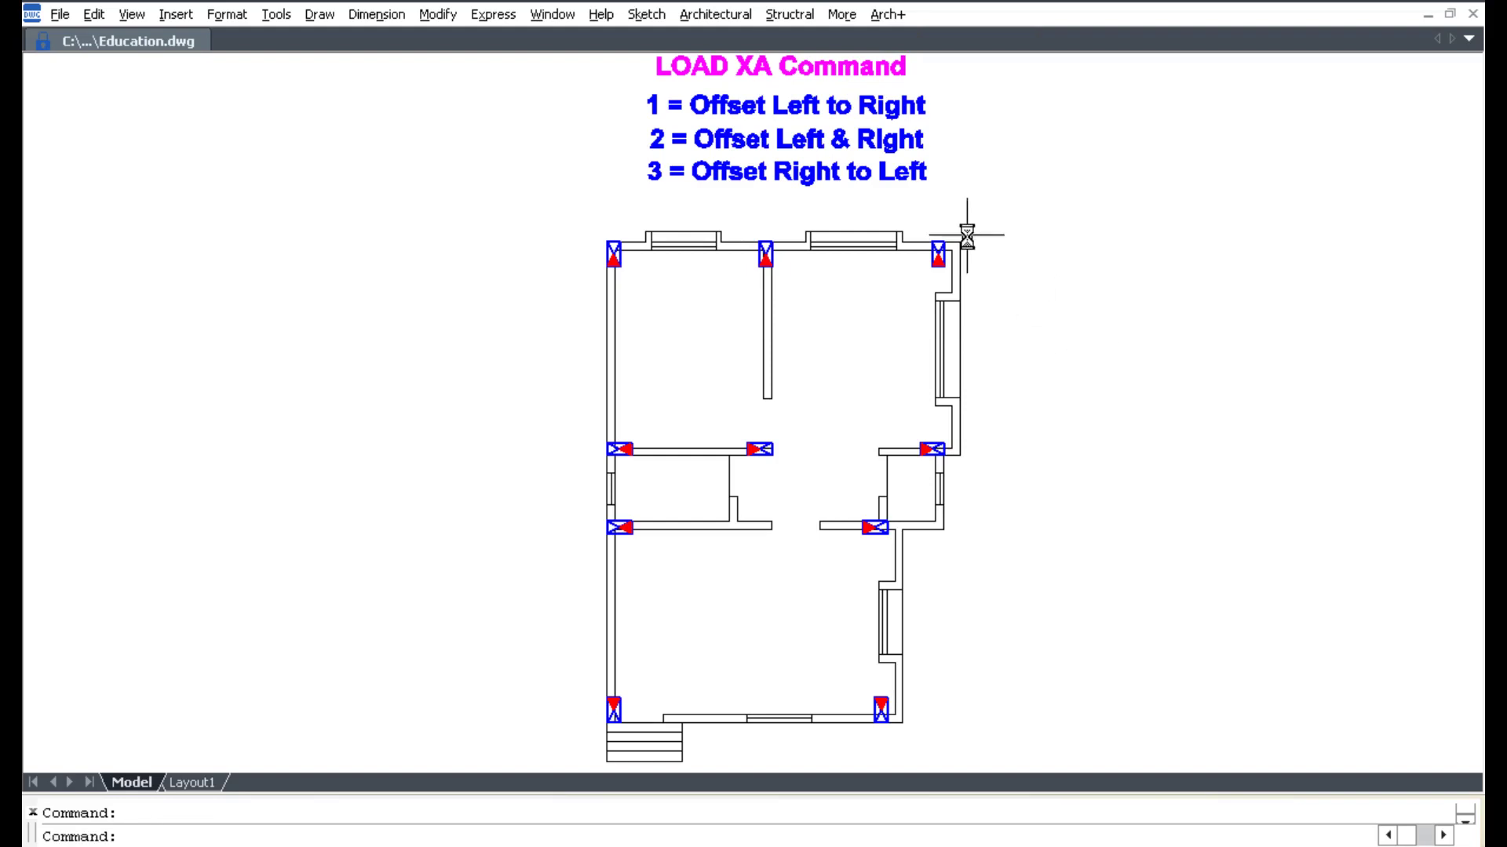
Step: Draw offset beams down the left wall, linking top, middle, lower and bottom-left columns
click(810, 17)
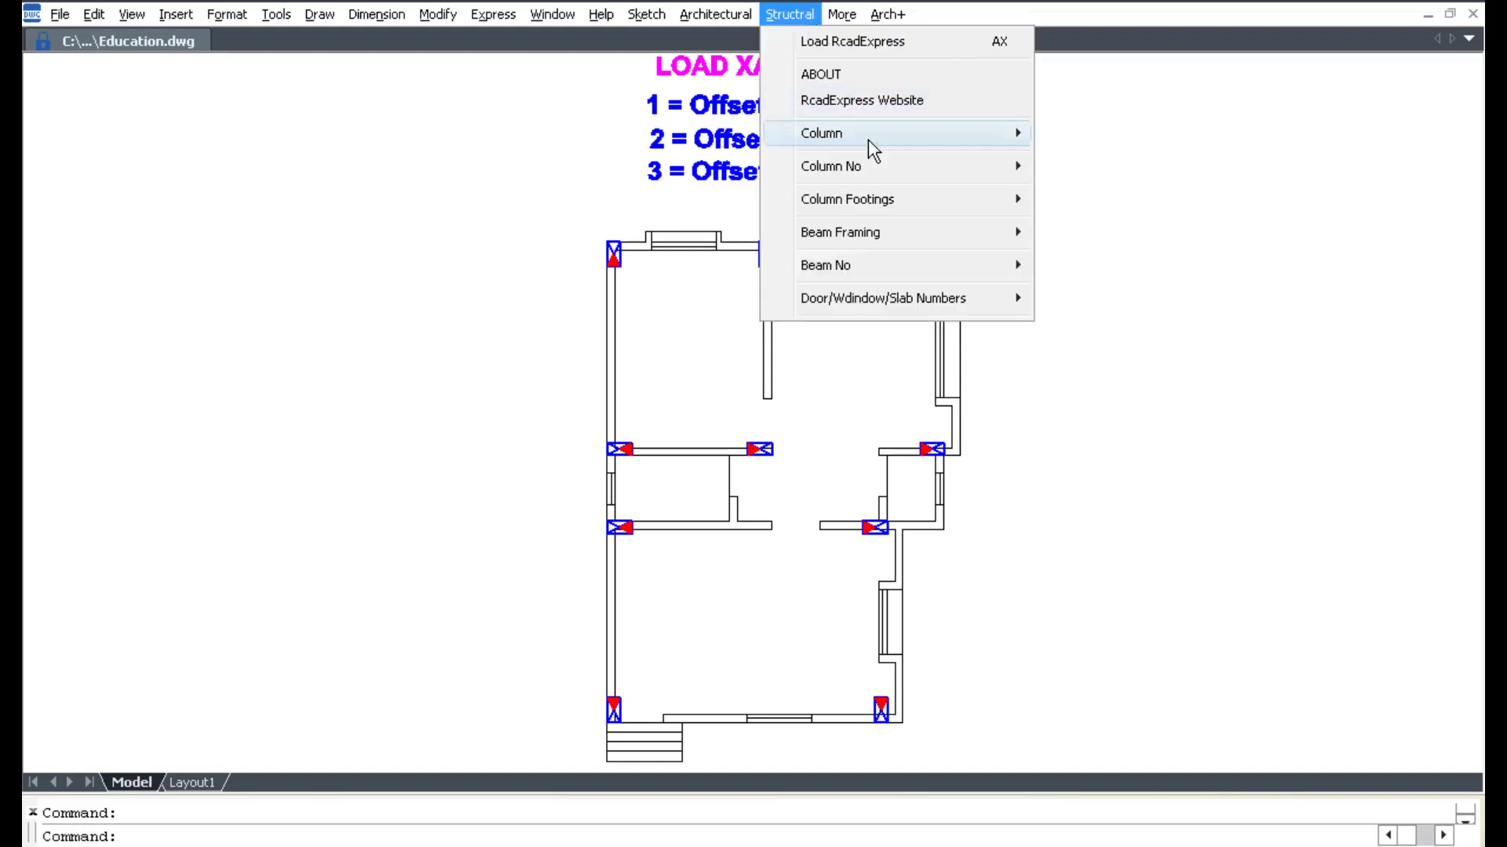
mouse_move(839, 232)
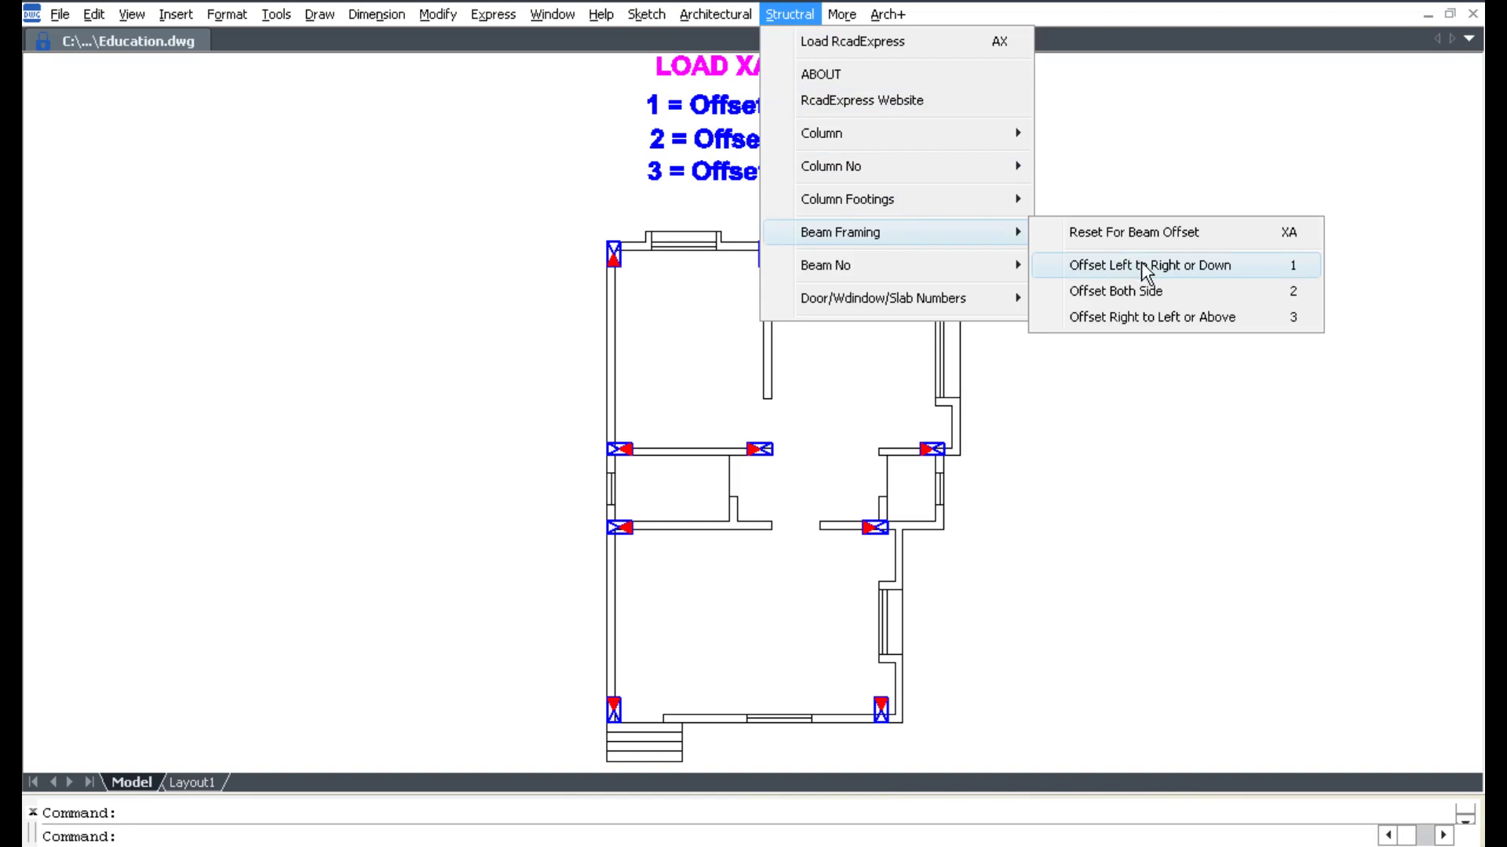
click(1145, 267)
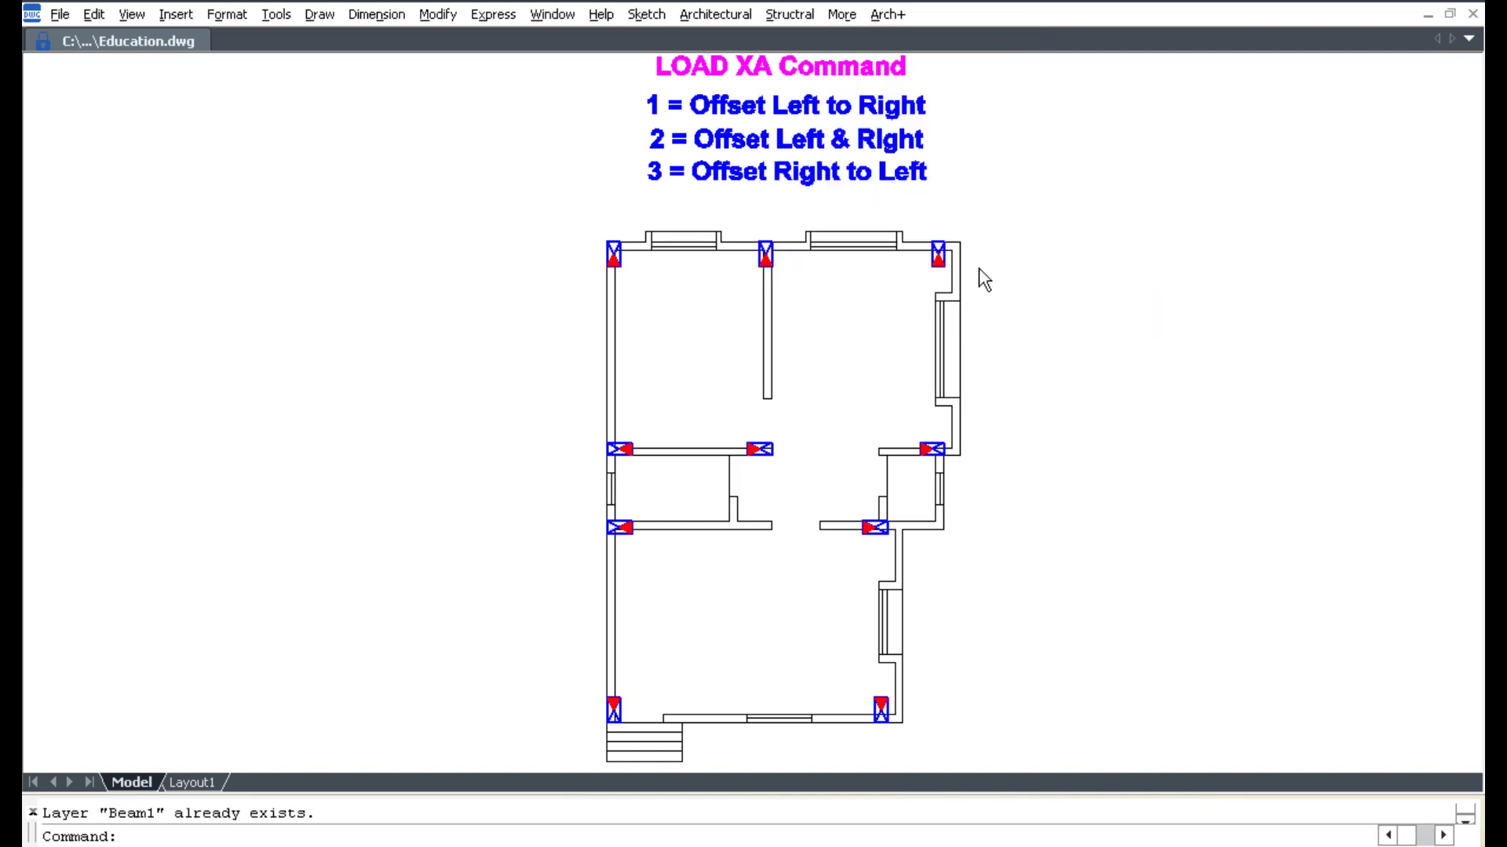
click(610, 266)
click(598, 436)
key(Return)
click(599, 467)
click(590, 533)
key(Return)
click(599, 532)
click(599, 687)
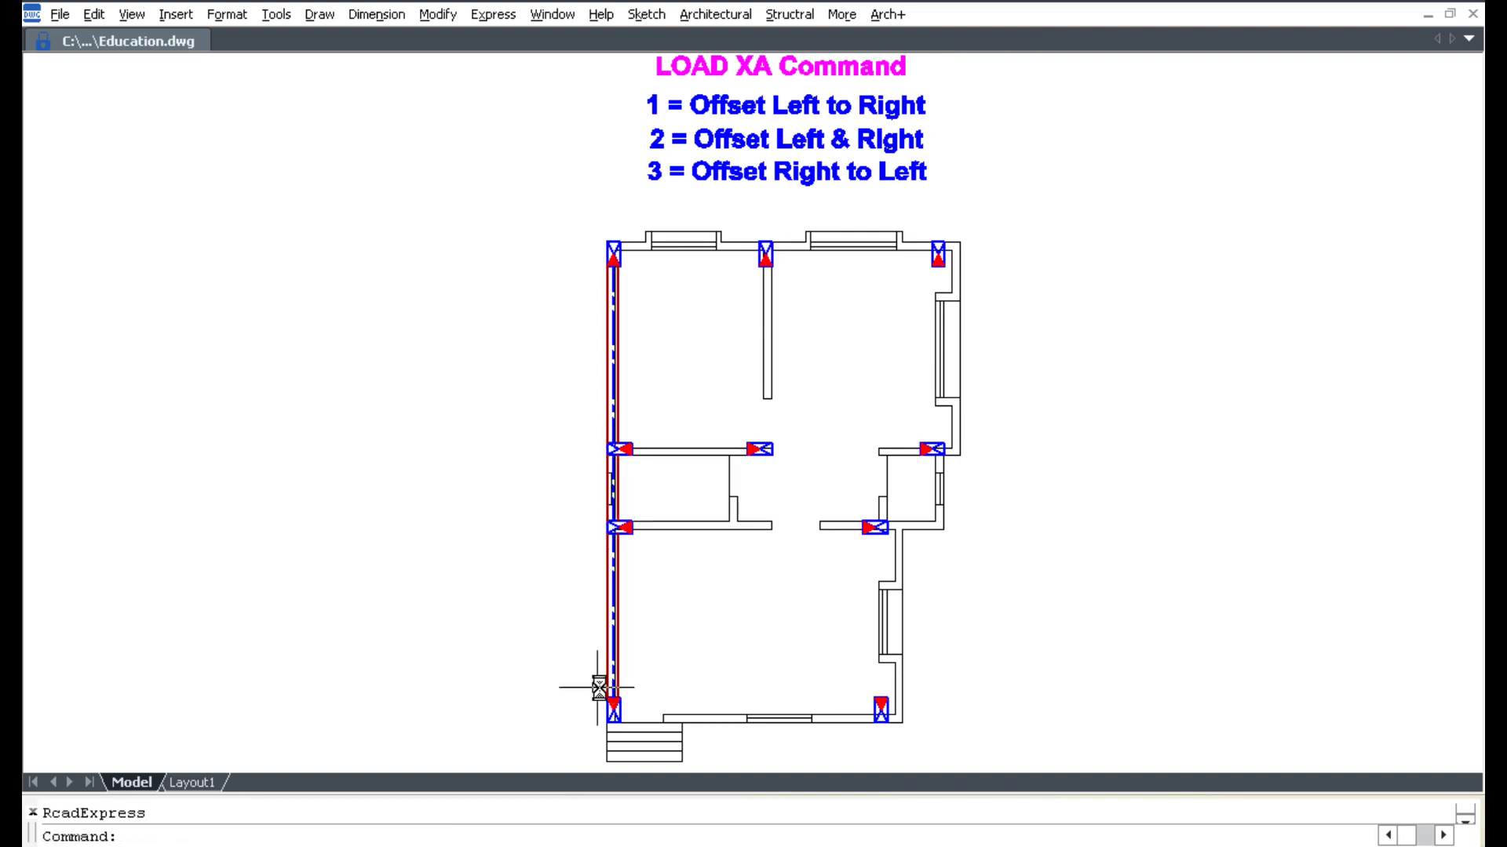
key(Return)
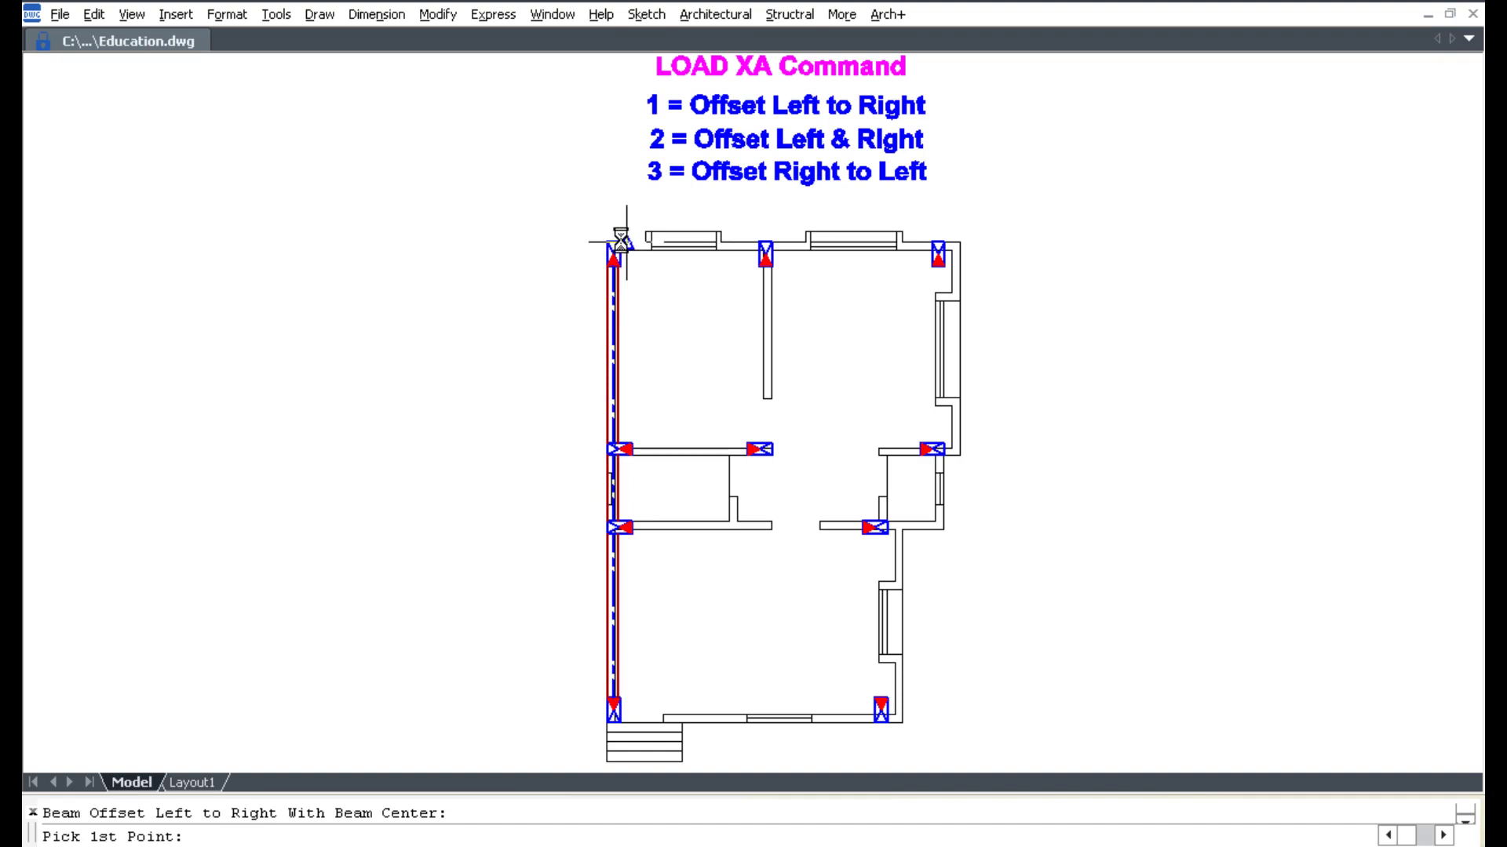
Step: Draw beams along the top wall from the top-left column to the top-right column
scroll(620, 241, up, 3)
click(612, 237)
click(885, 247)
key(Return)
click(917, 242)
click(1242, 238)
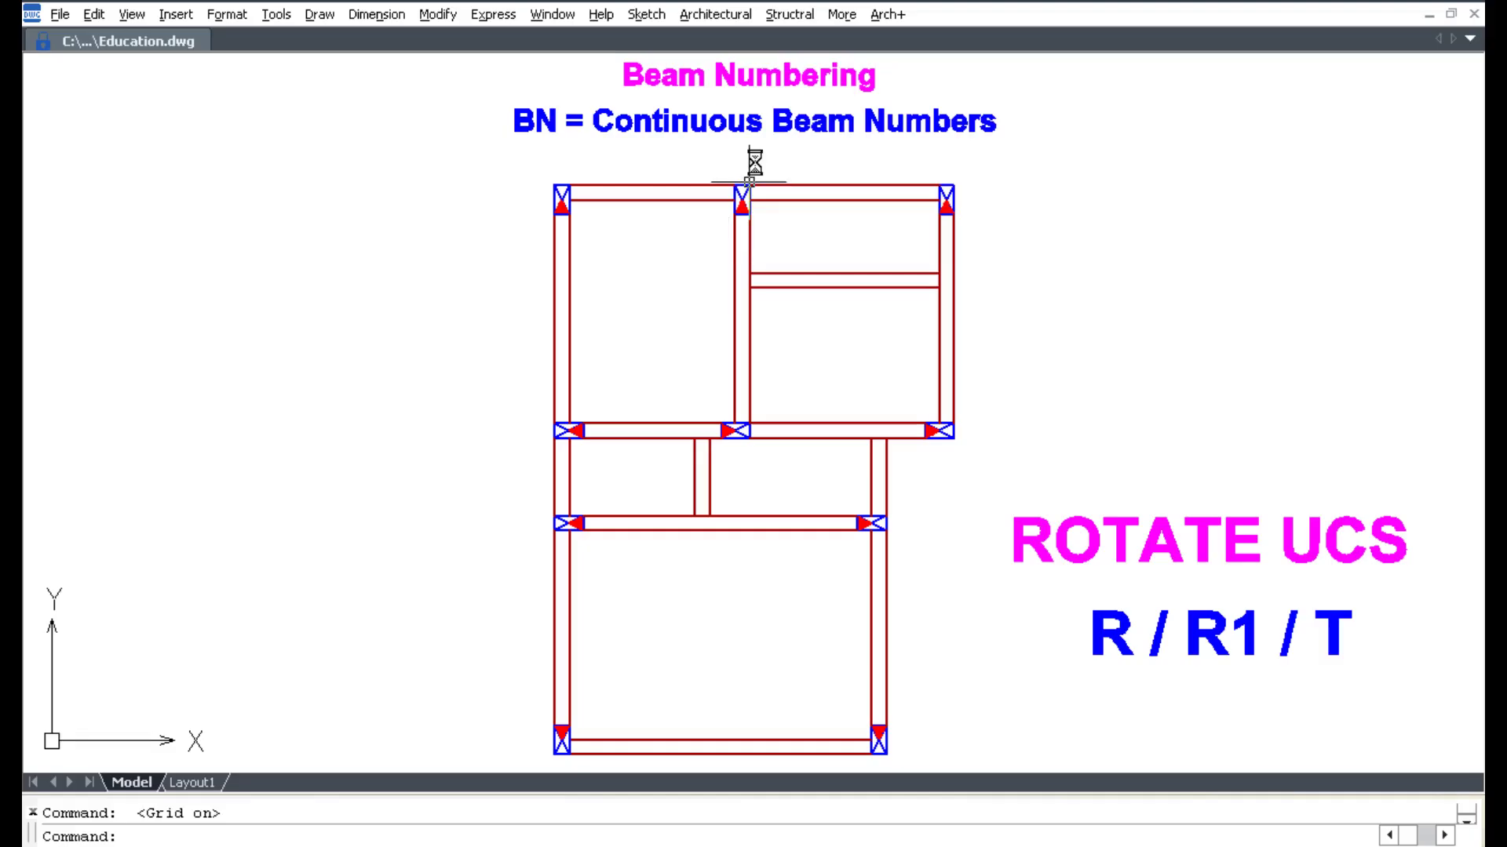
Step: Start continuous beam numbering with prefix B starting at 1
click(789, 15)
mouse_move(827, 265)
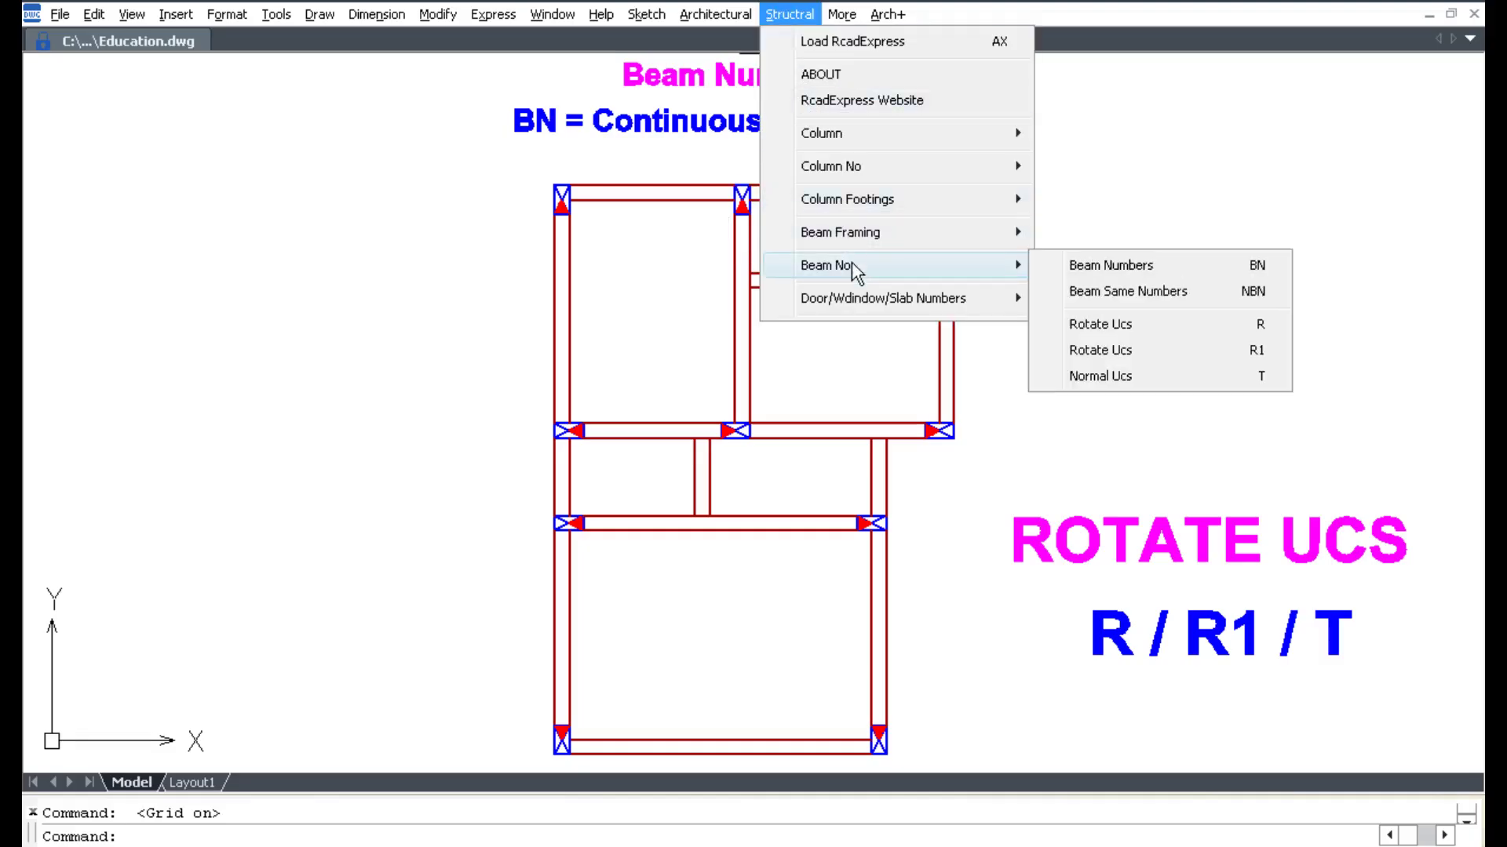
click(1192, 272)
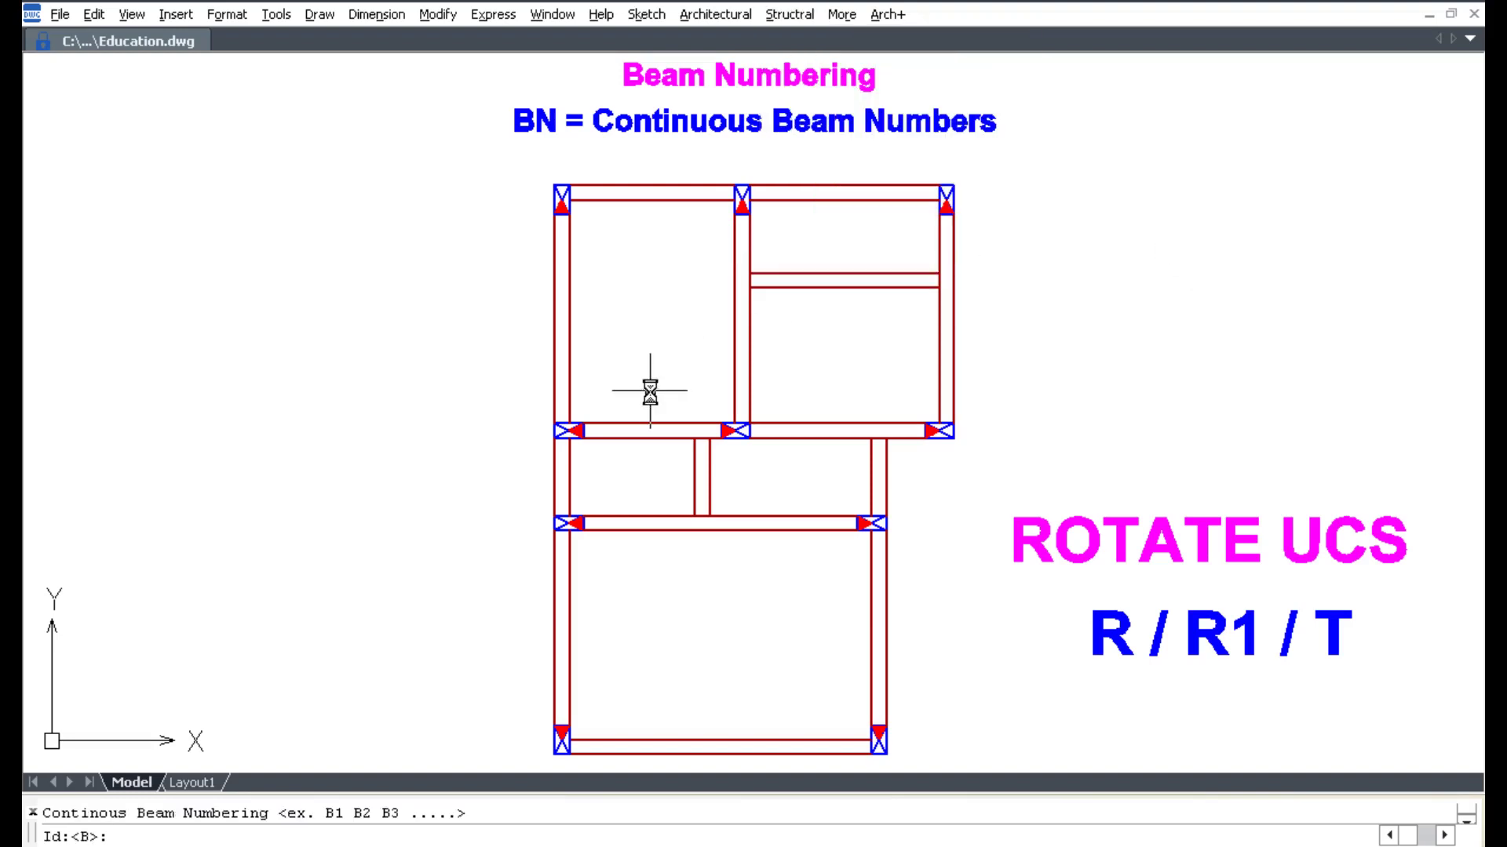
text(b)
key(Return)
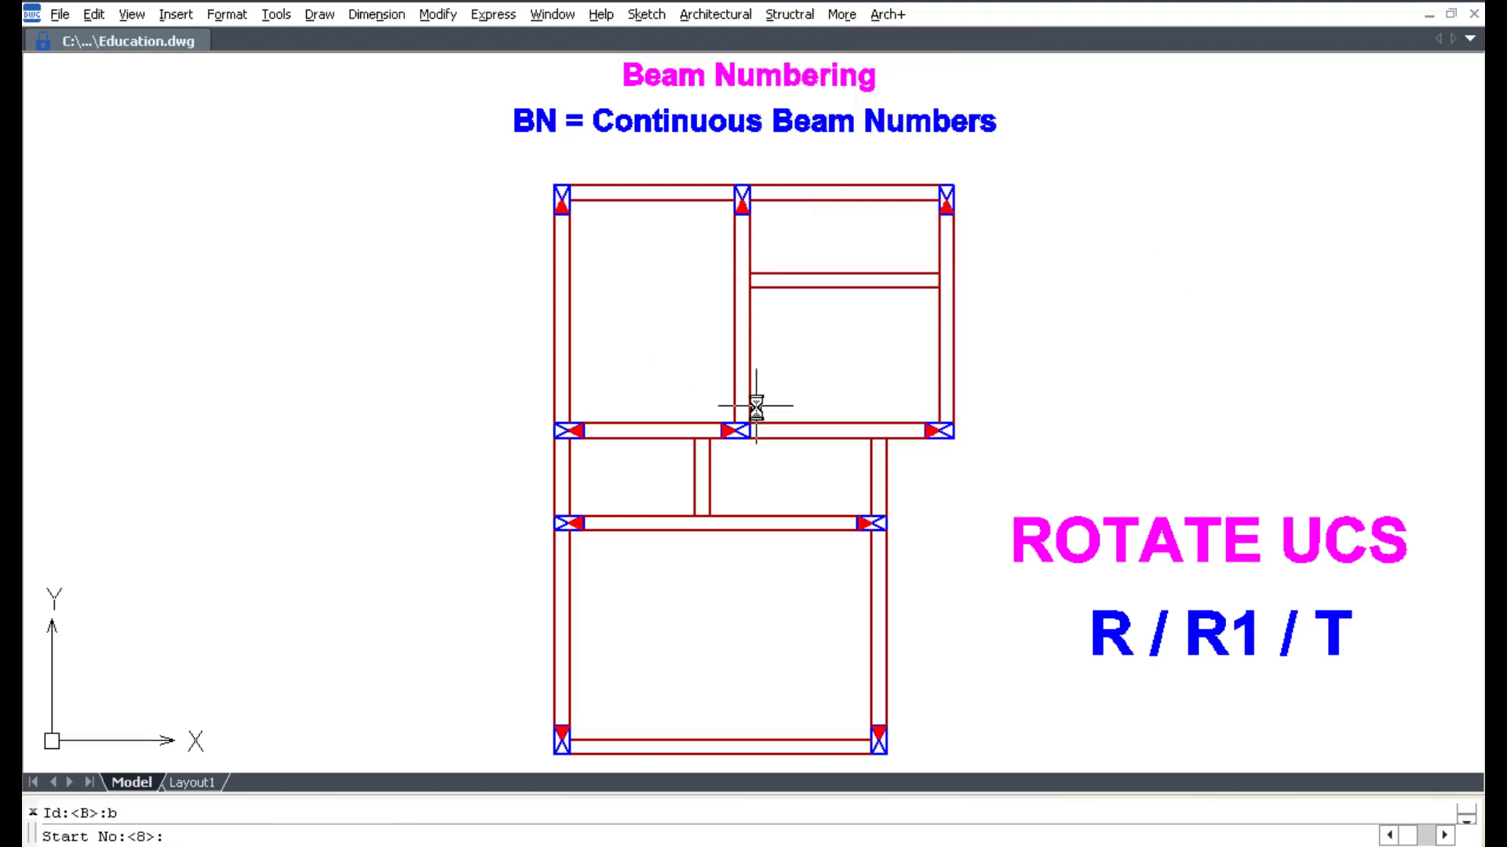
text(1)
key(Return)
key(Return)
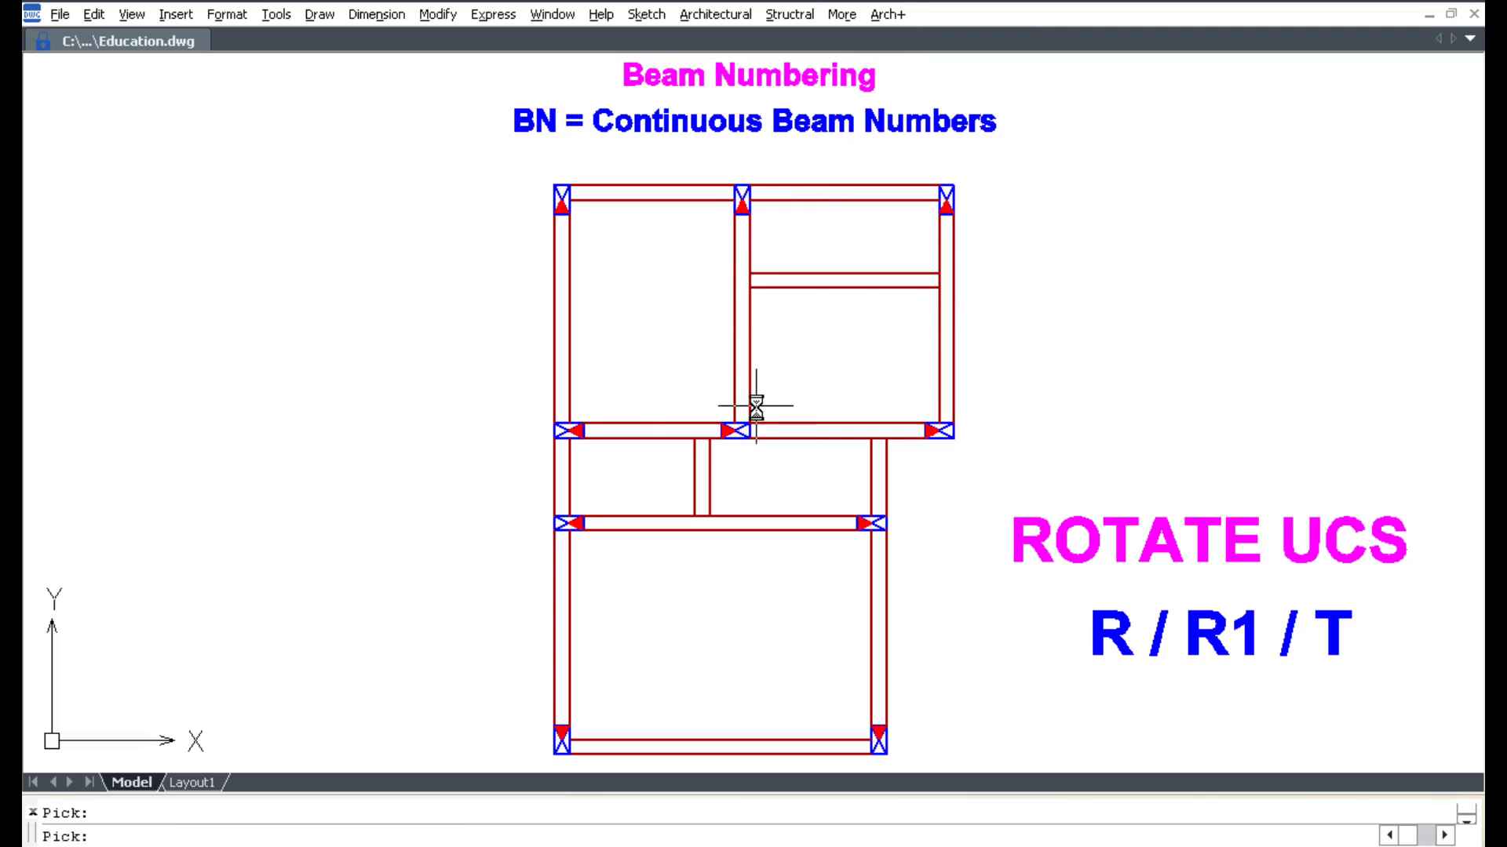
Step: Label the horizontal beams B1 through B7 from the top to the bottom beam
click(648, 193)
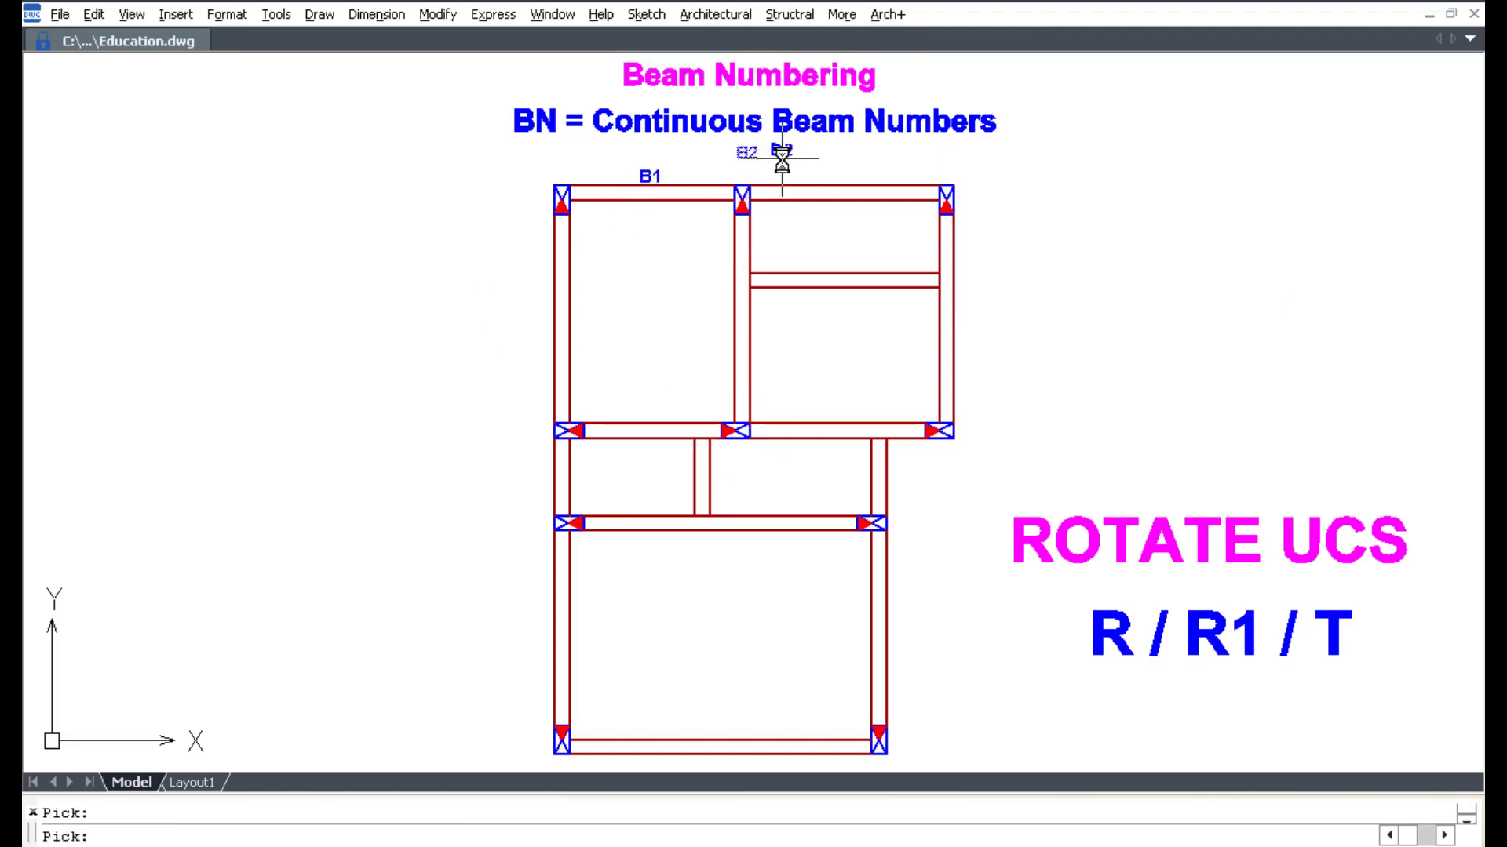
click(842, 193)
click(842, 279)
click(649, 428)
click(836, 424)
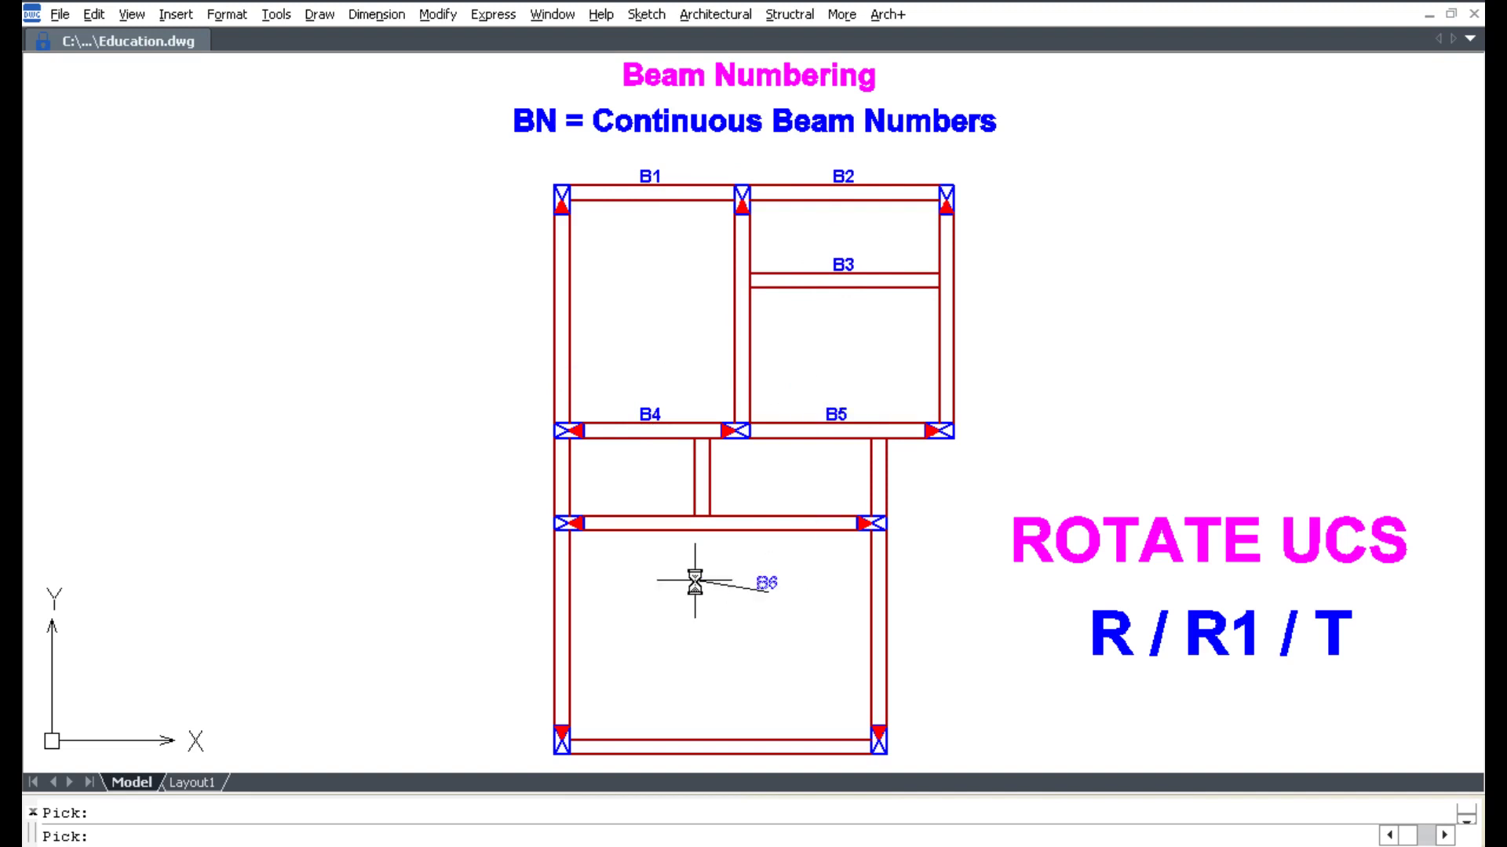
click(717, 553)
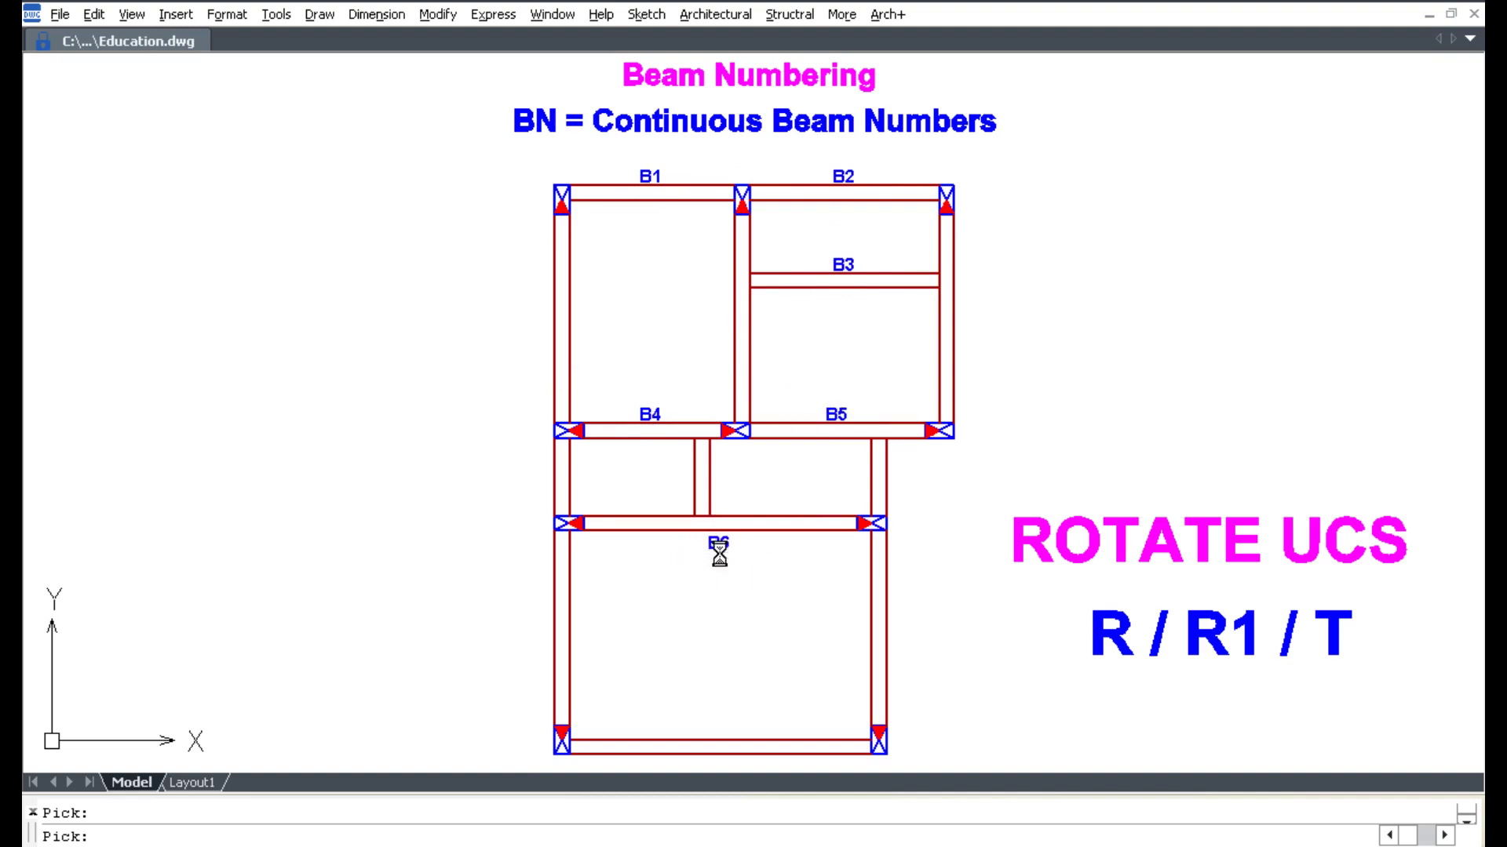
click(718, 722)
key(Escape)
Step: Clear a stray selection and start Rotate UCS to align with a beam
click(1365, 579)
key(Escape)
click(781, 17)
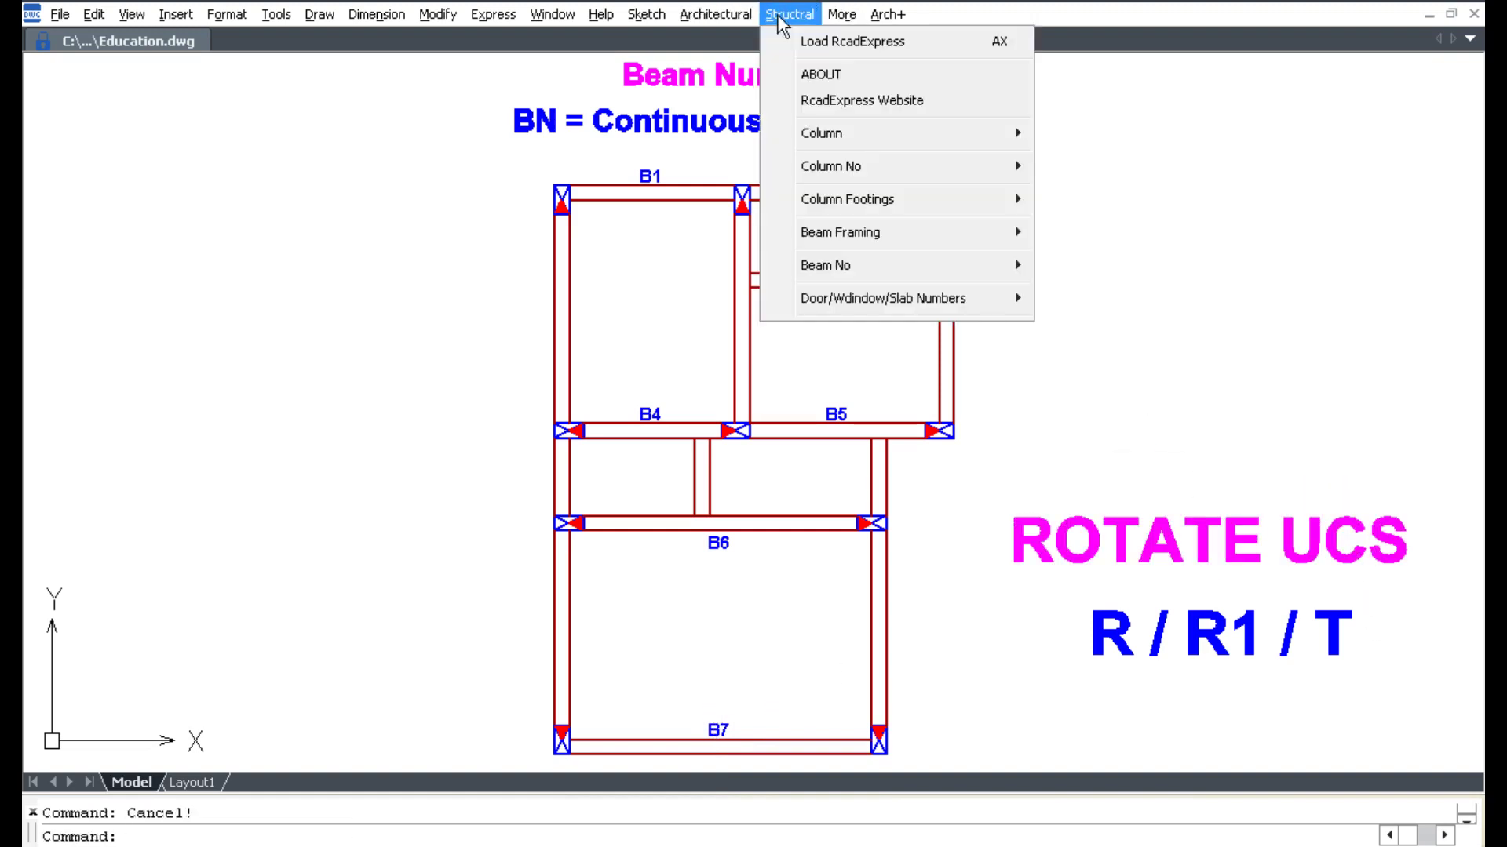
mouse_move(825, 266)
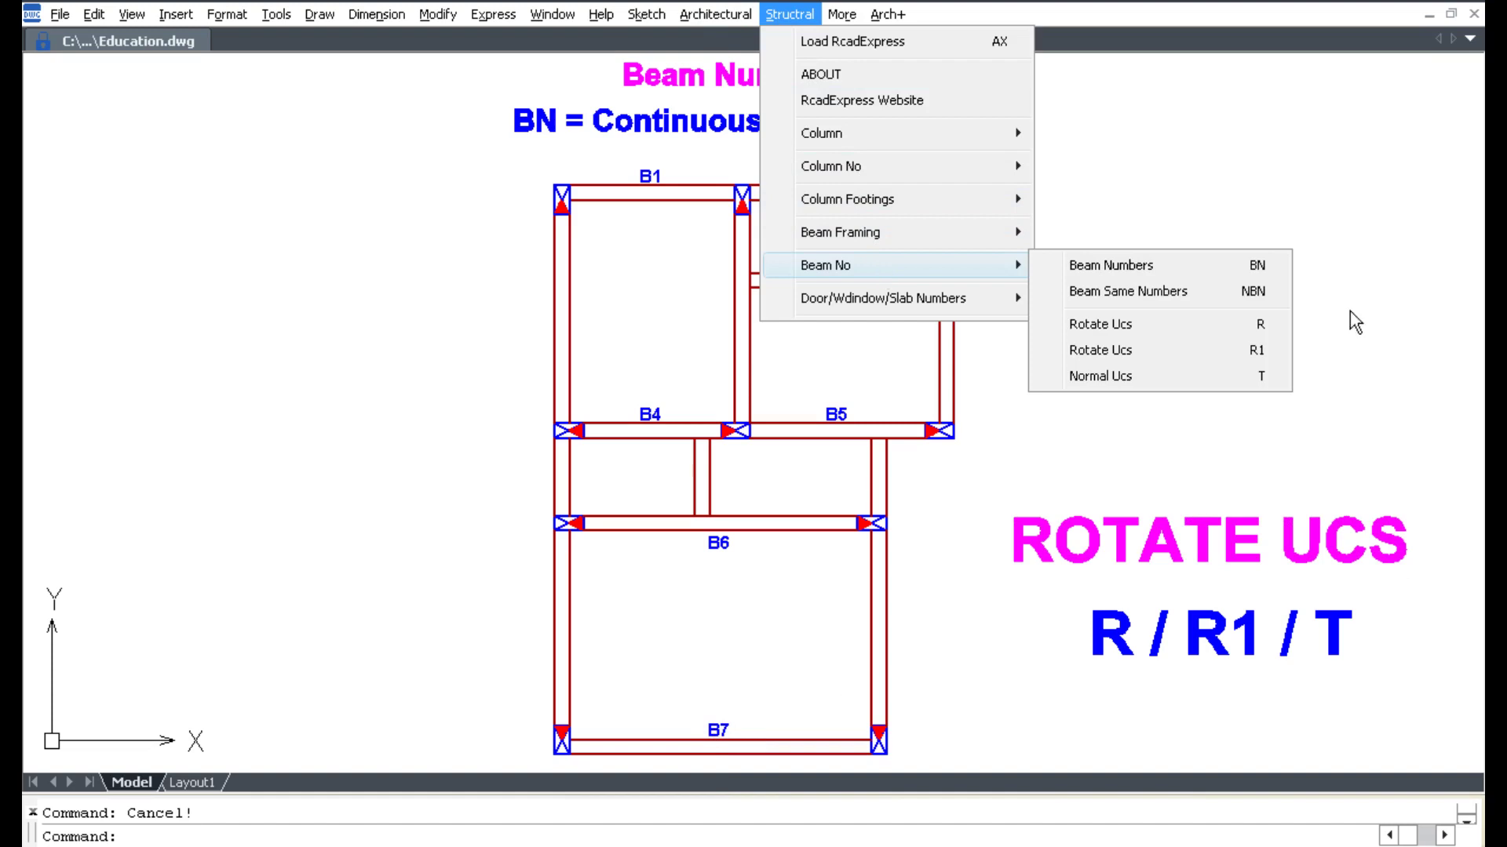
click(1213, 325)
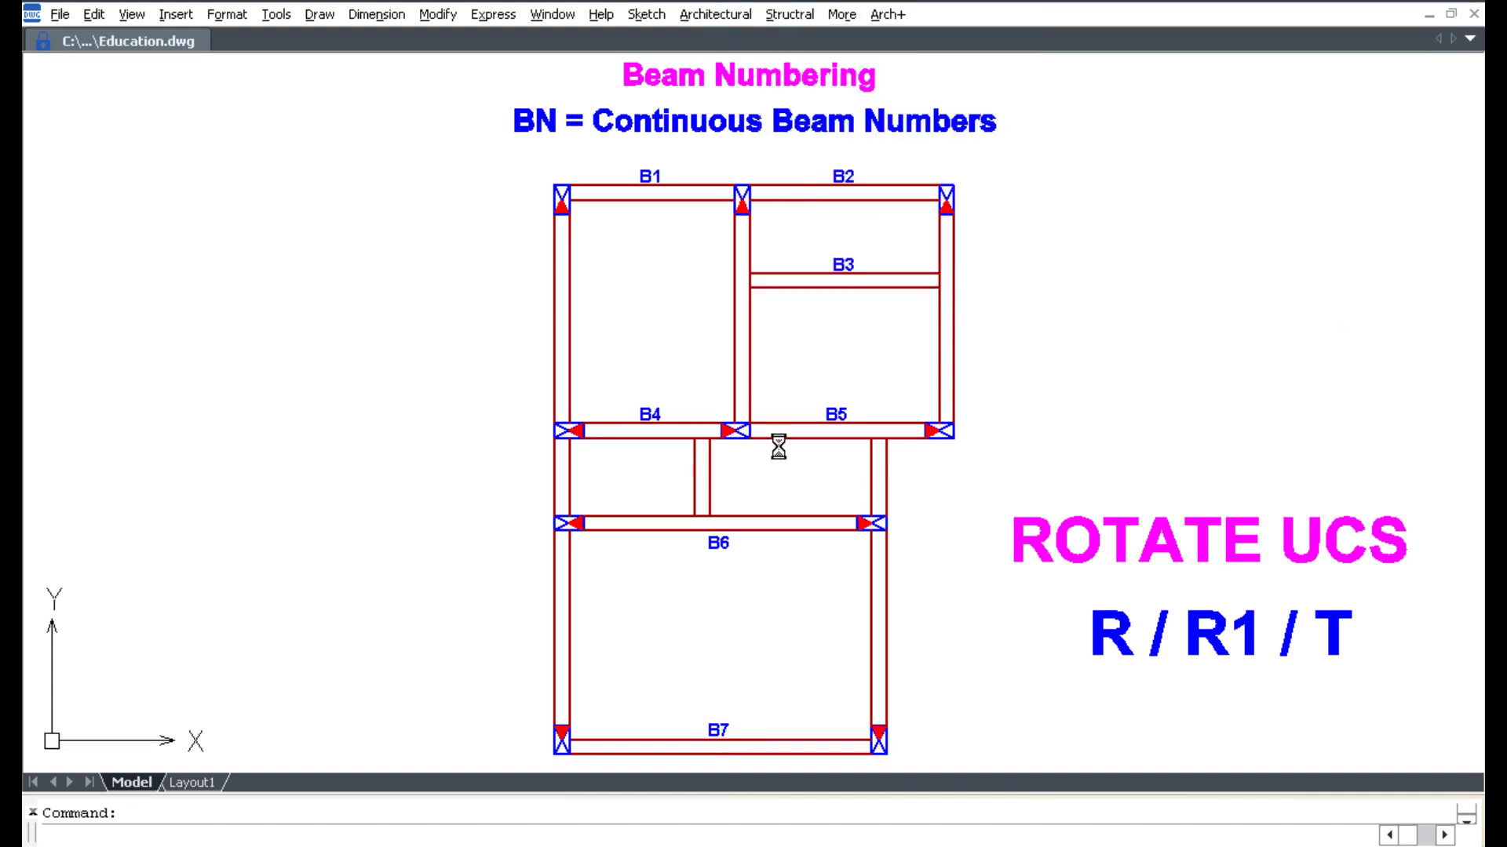
Step: Align the UCS to the left vertical beam and restart continuous numbering with prefix B
click(555, 693)
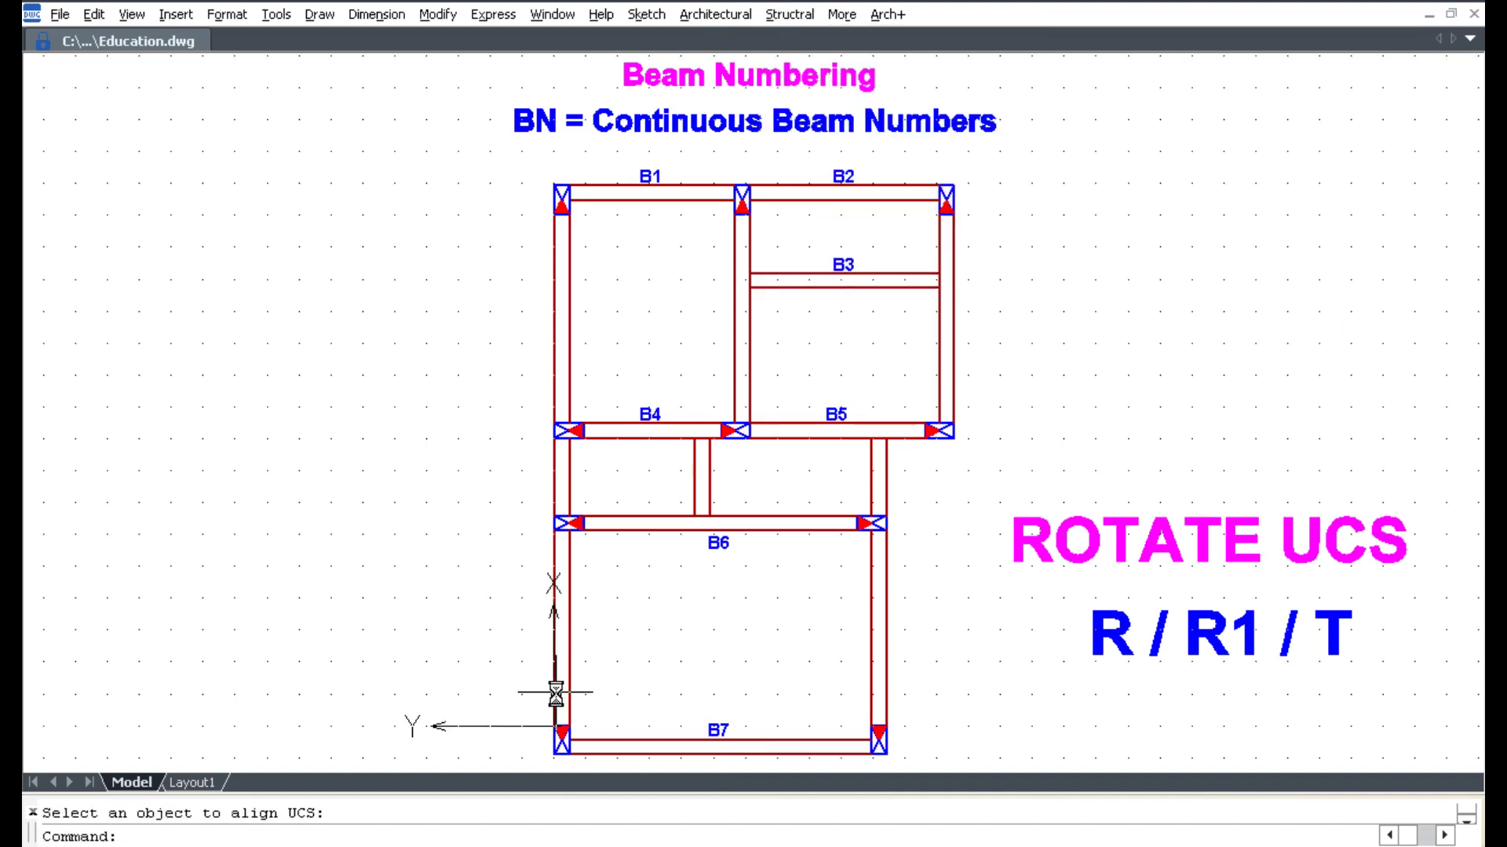
key(F7)
click(790, 14)
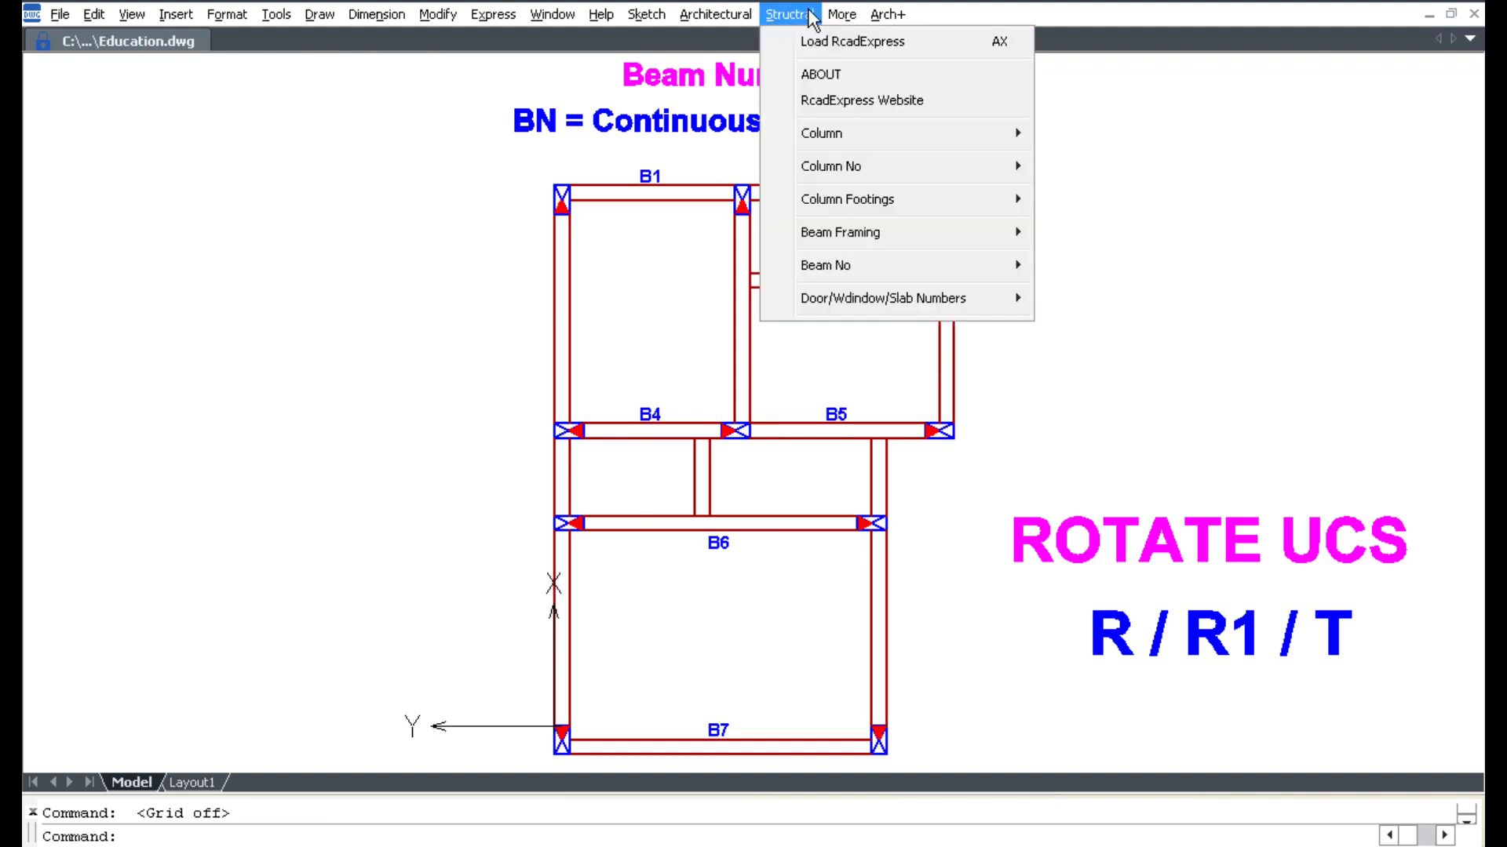
mouse_move(825, 265)
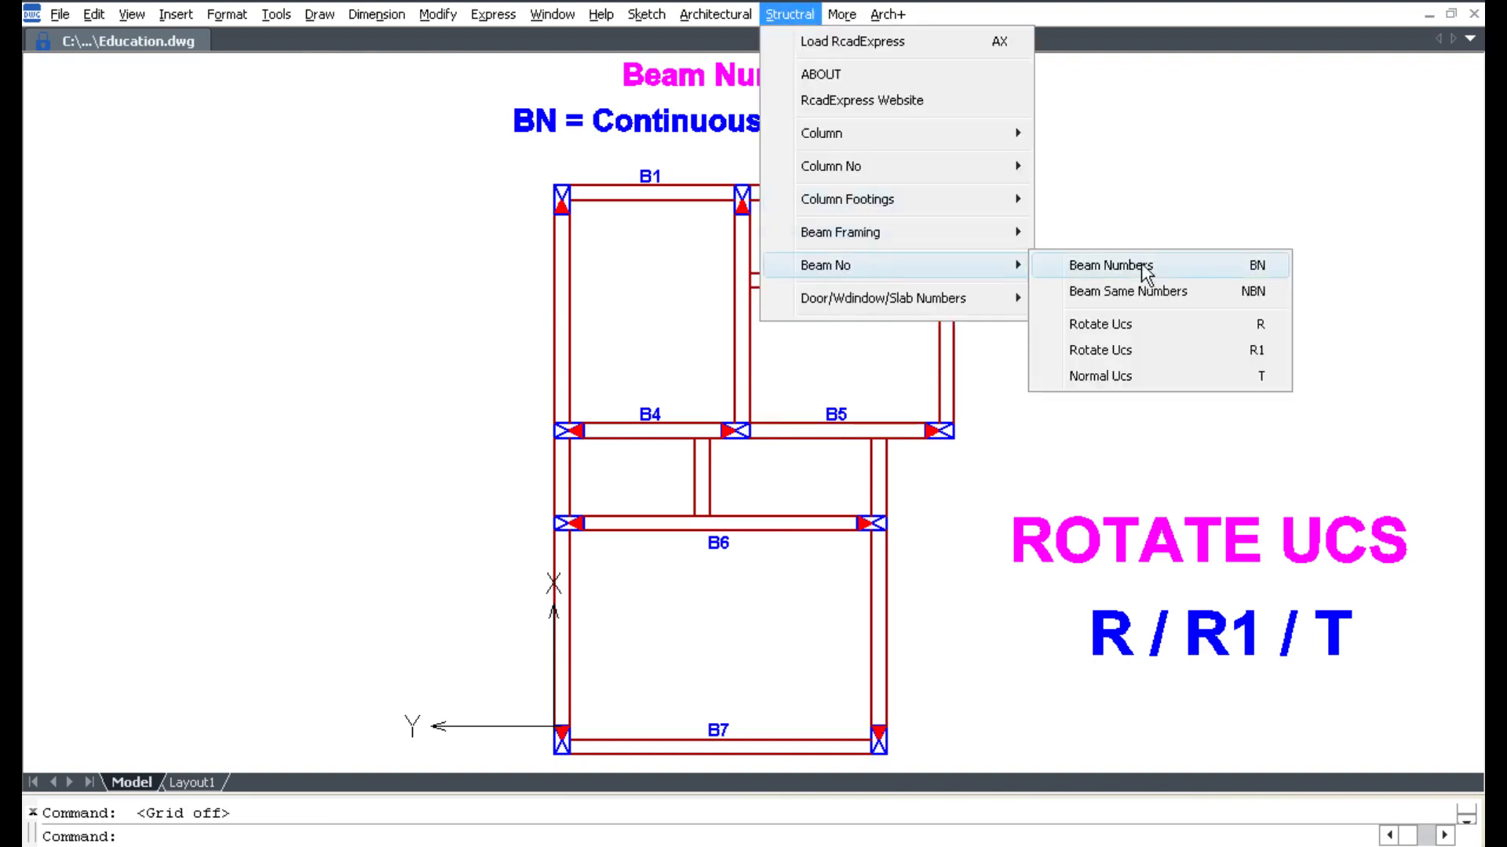
click(1157, 267)
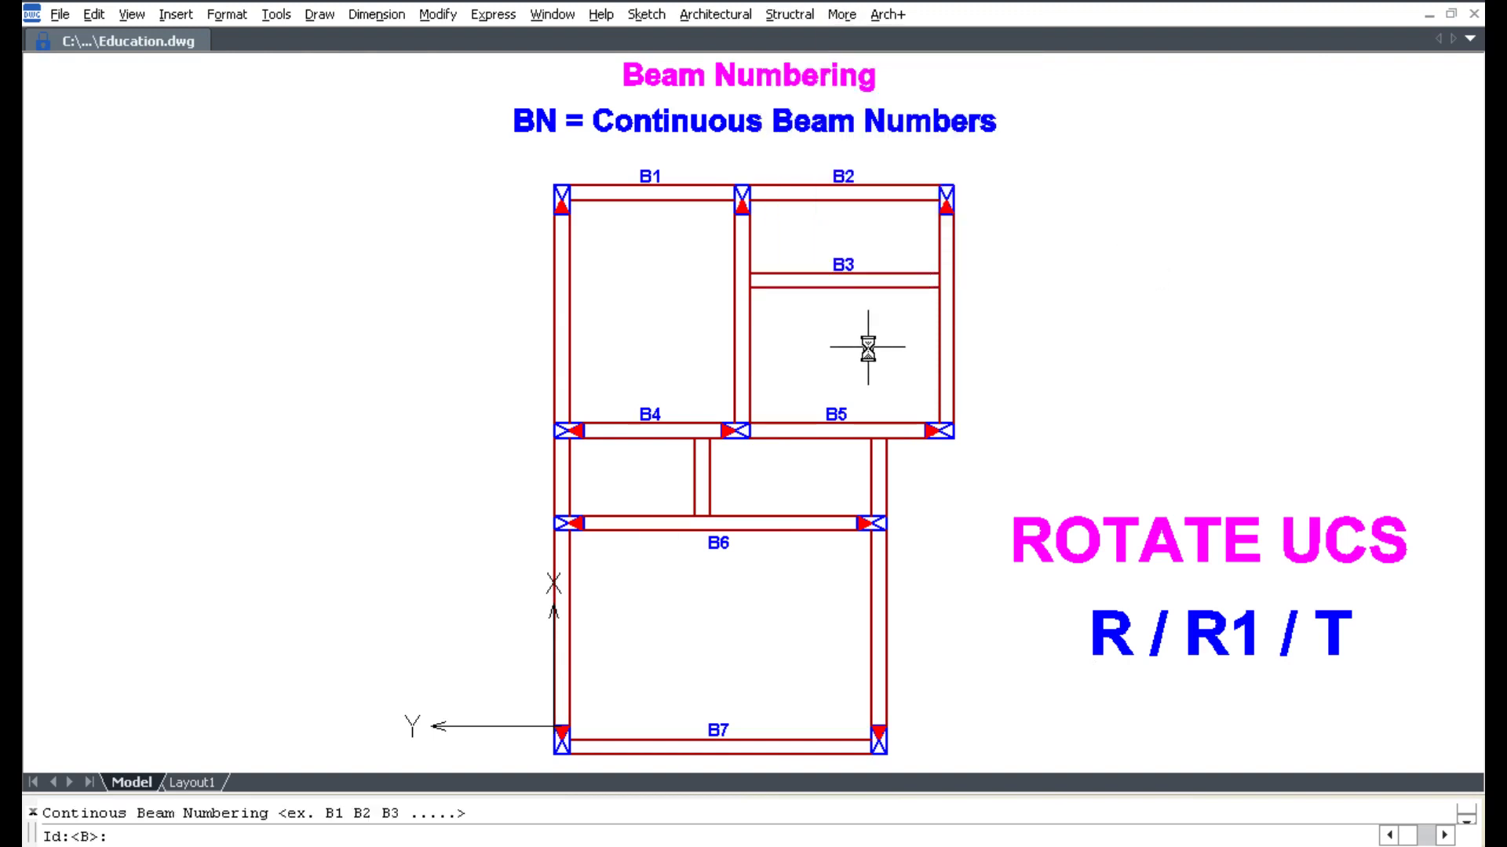
text(b)
key(Return)
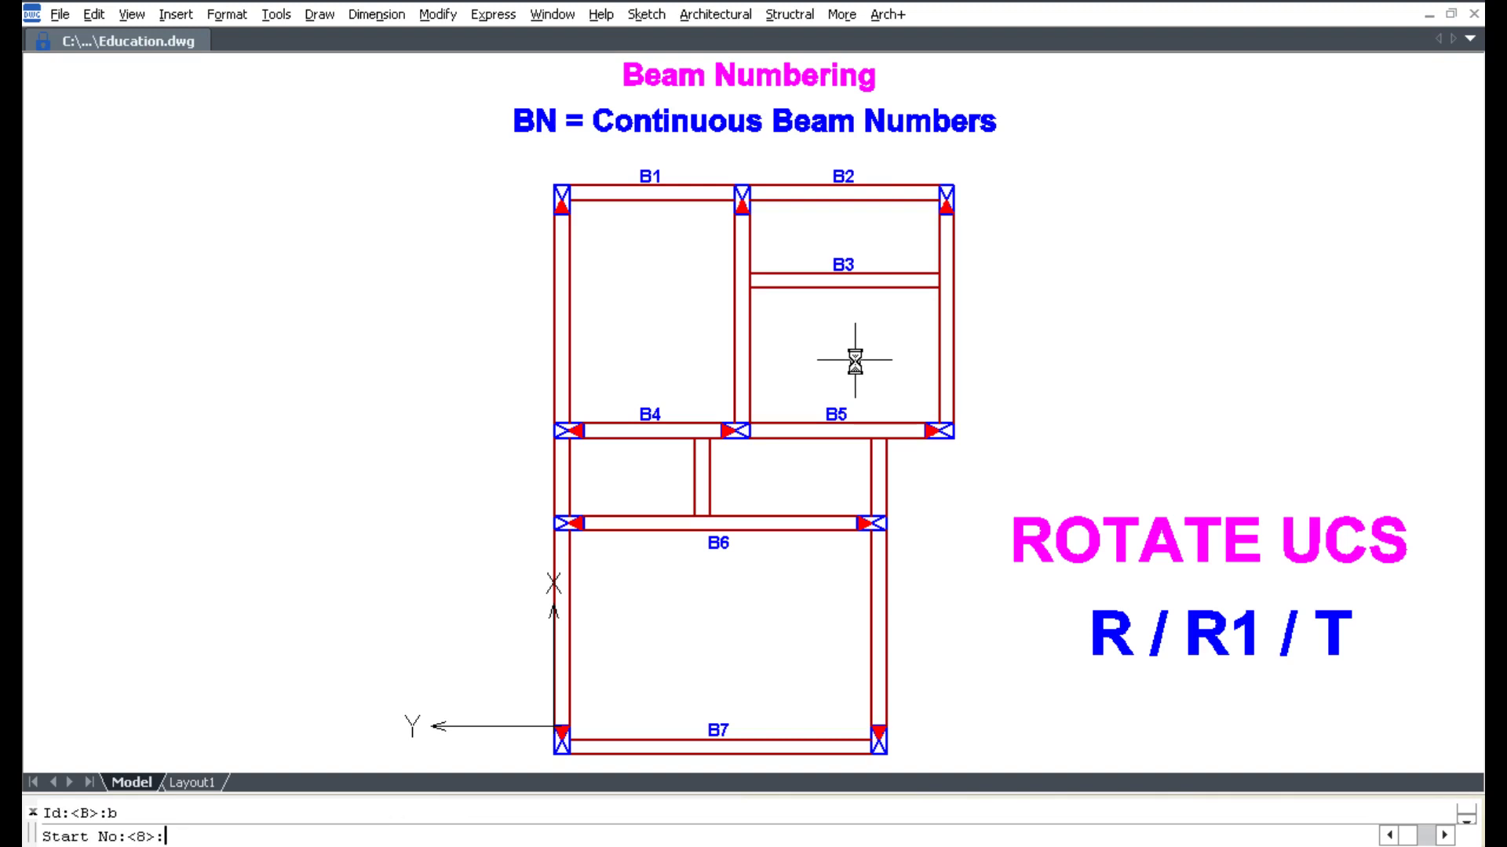
key(Return)
key(Return)
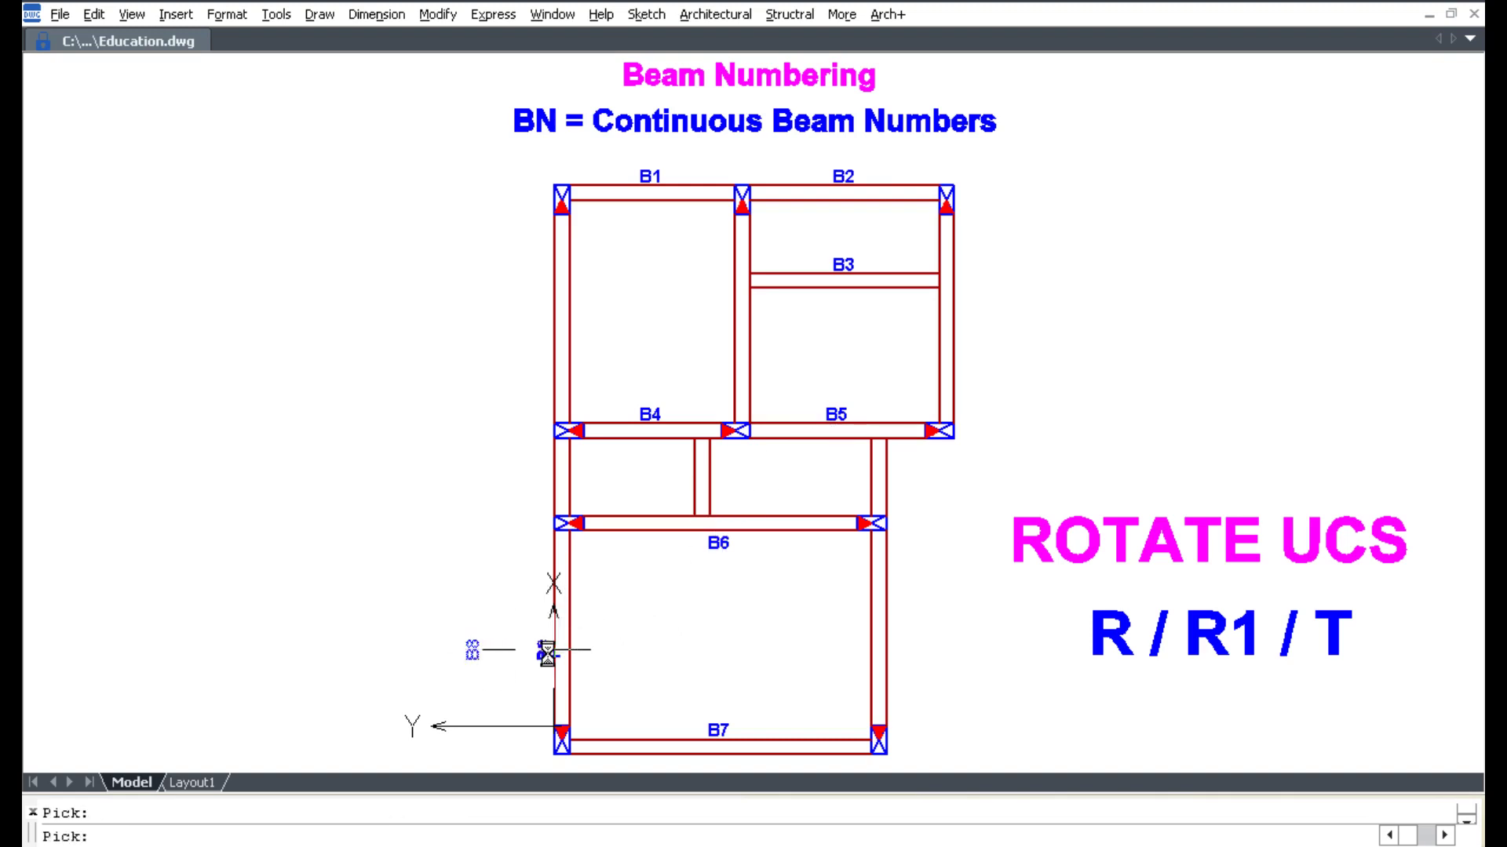
Step: Label the left vertical beams B8, B9 and B10 from bottom to top
click(545, 630)
click(543, 479)
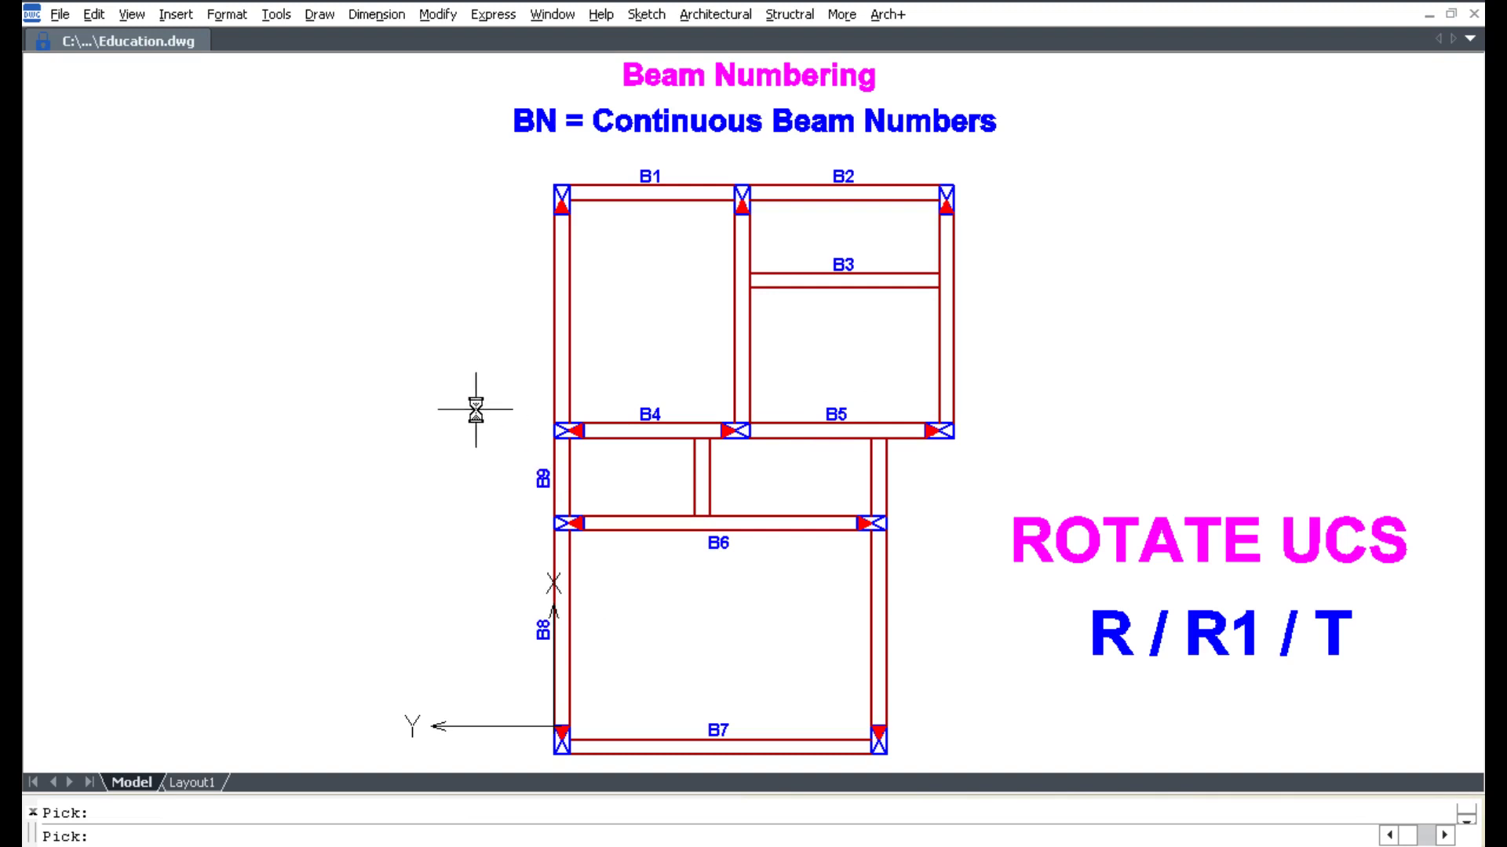
click(547, 318)
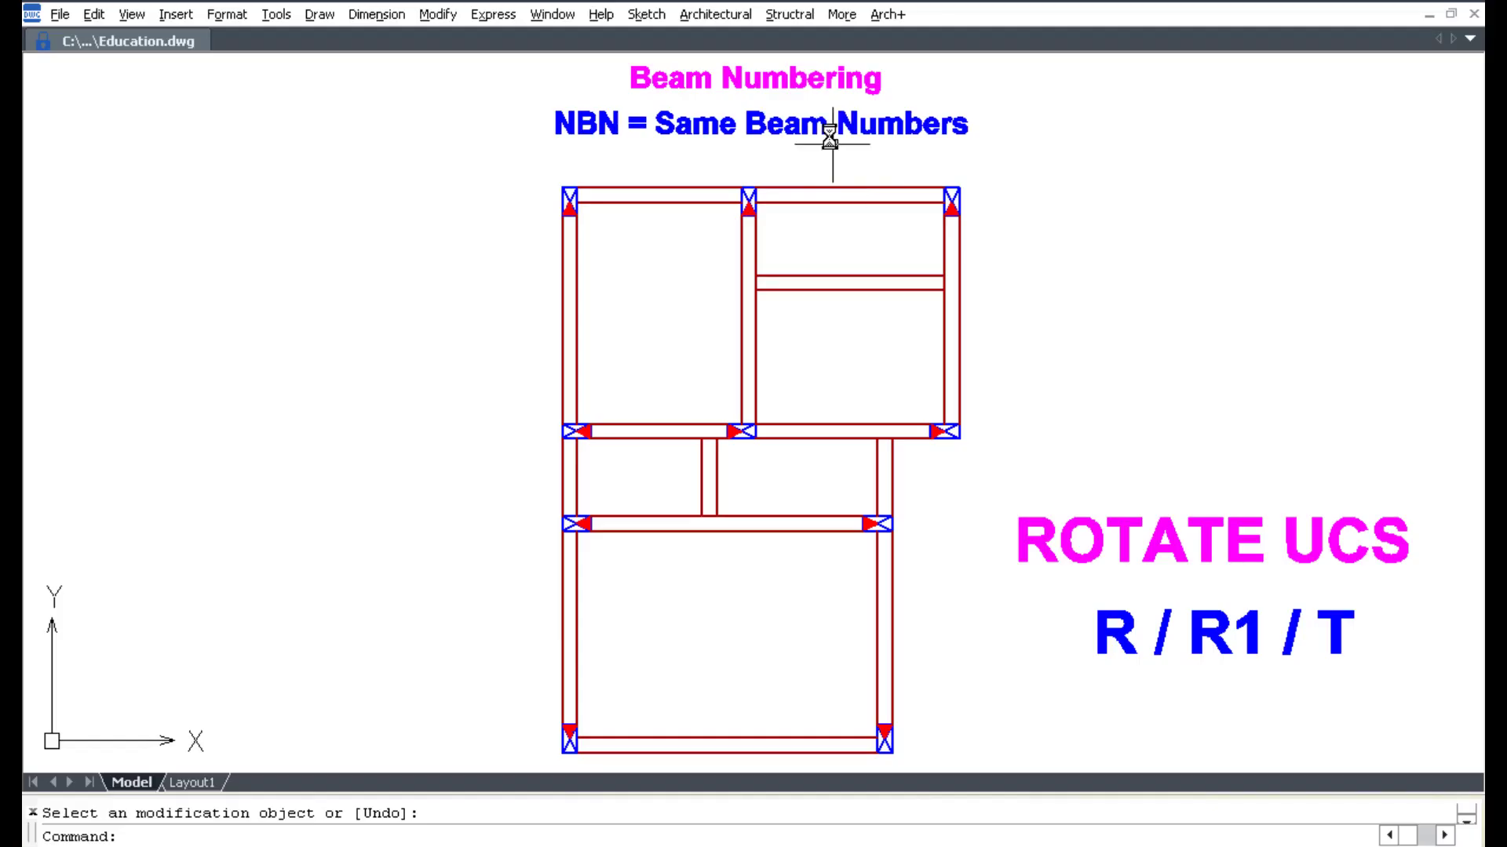
Step: Start same-number beam labelling with prefix B, starting at 1, default label size
click(797, 12)
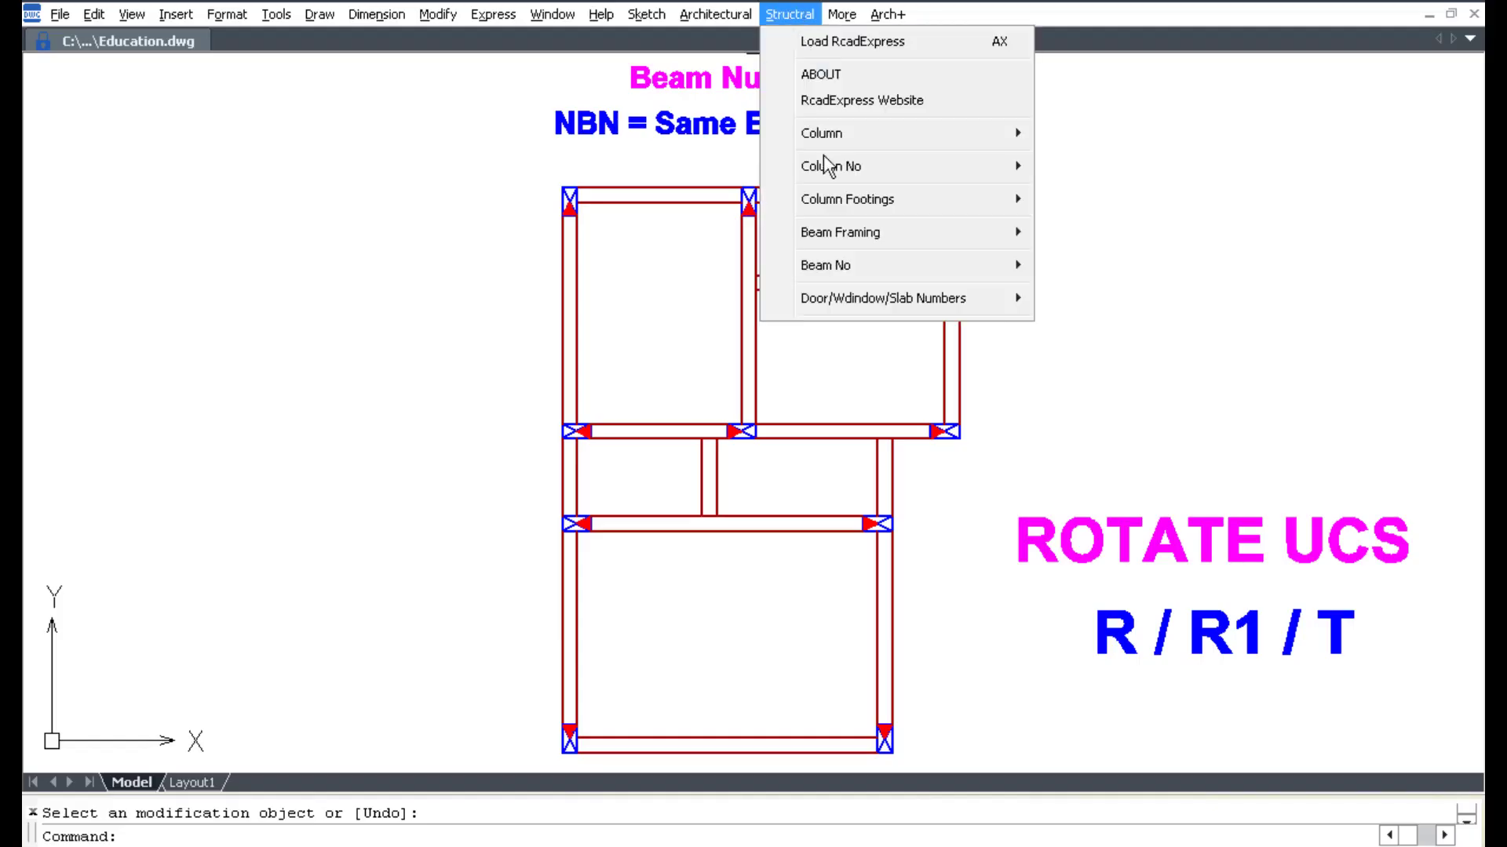
click(1146, 291)
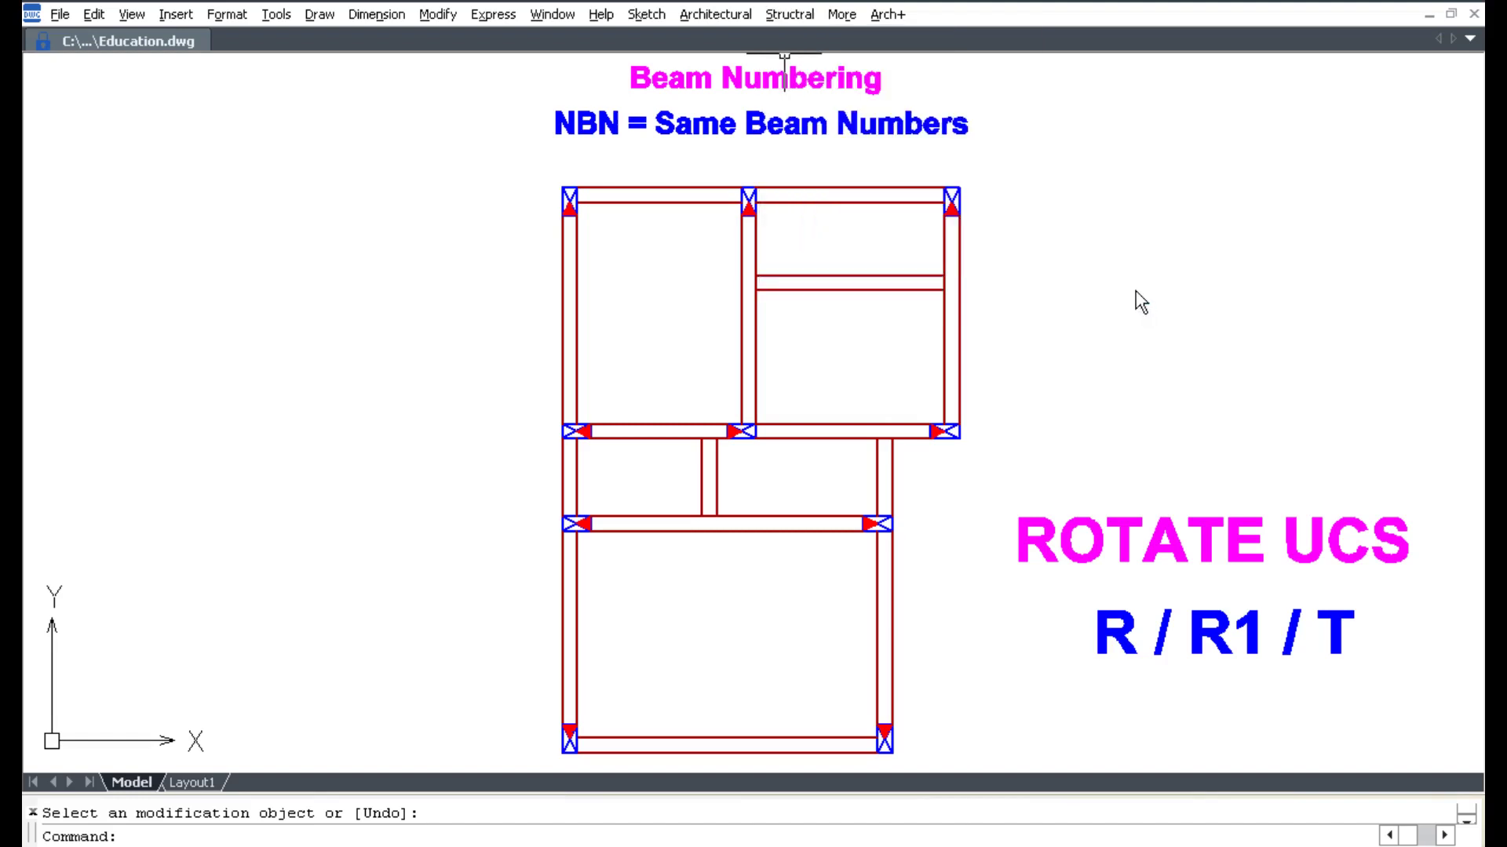
key(Return)
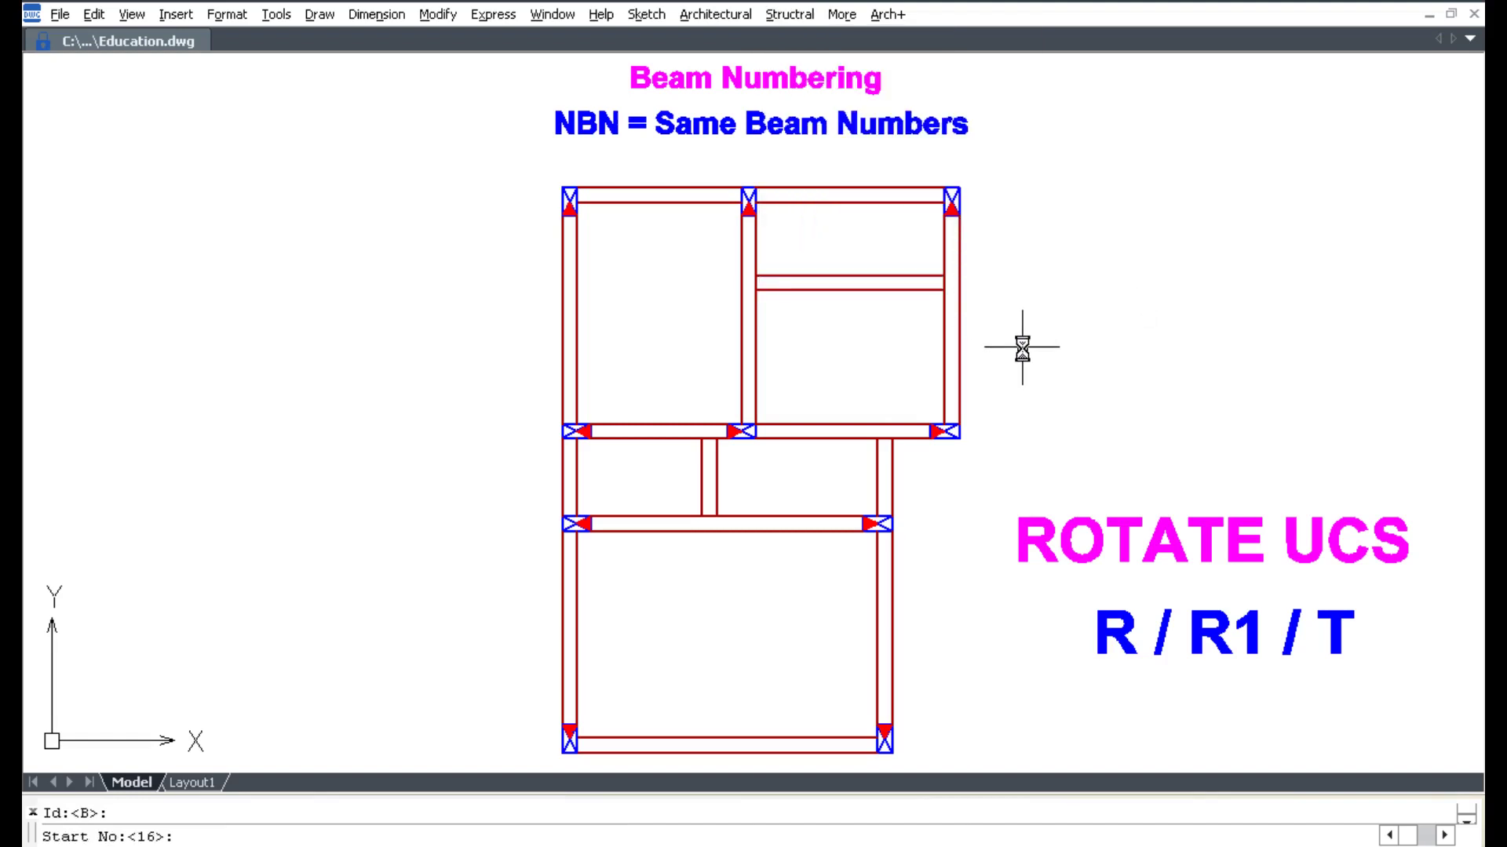
text(1)
key(Return)
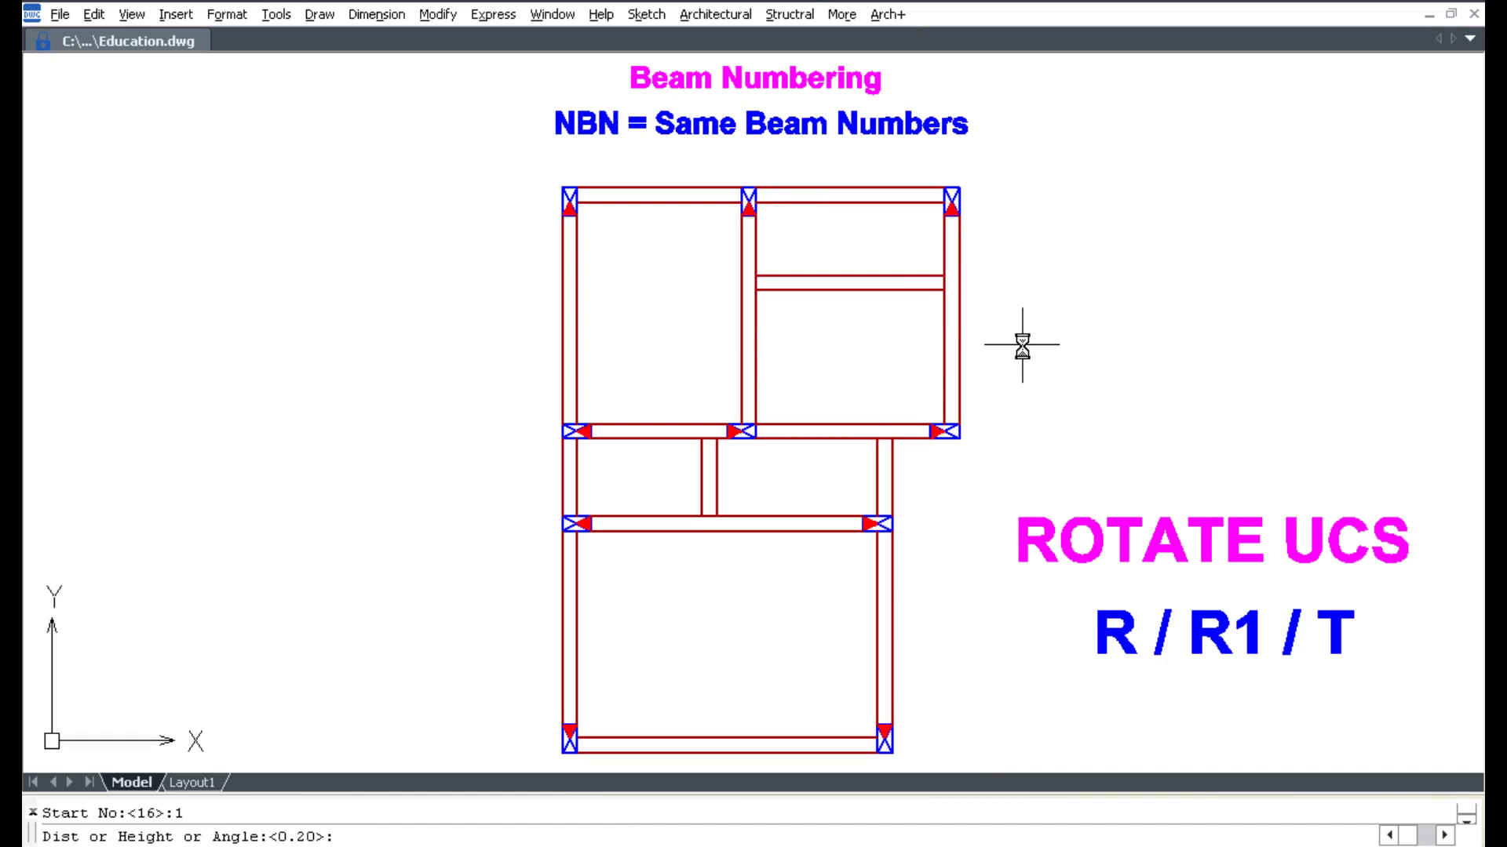
key(Return)
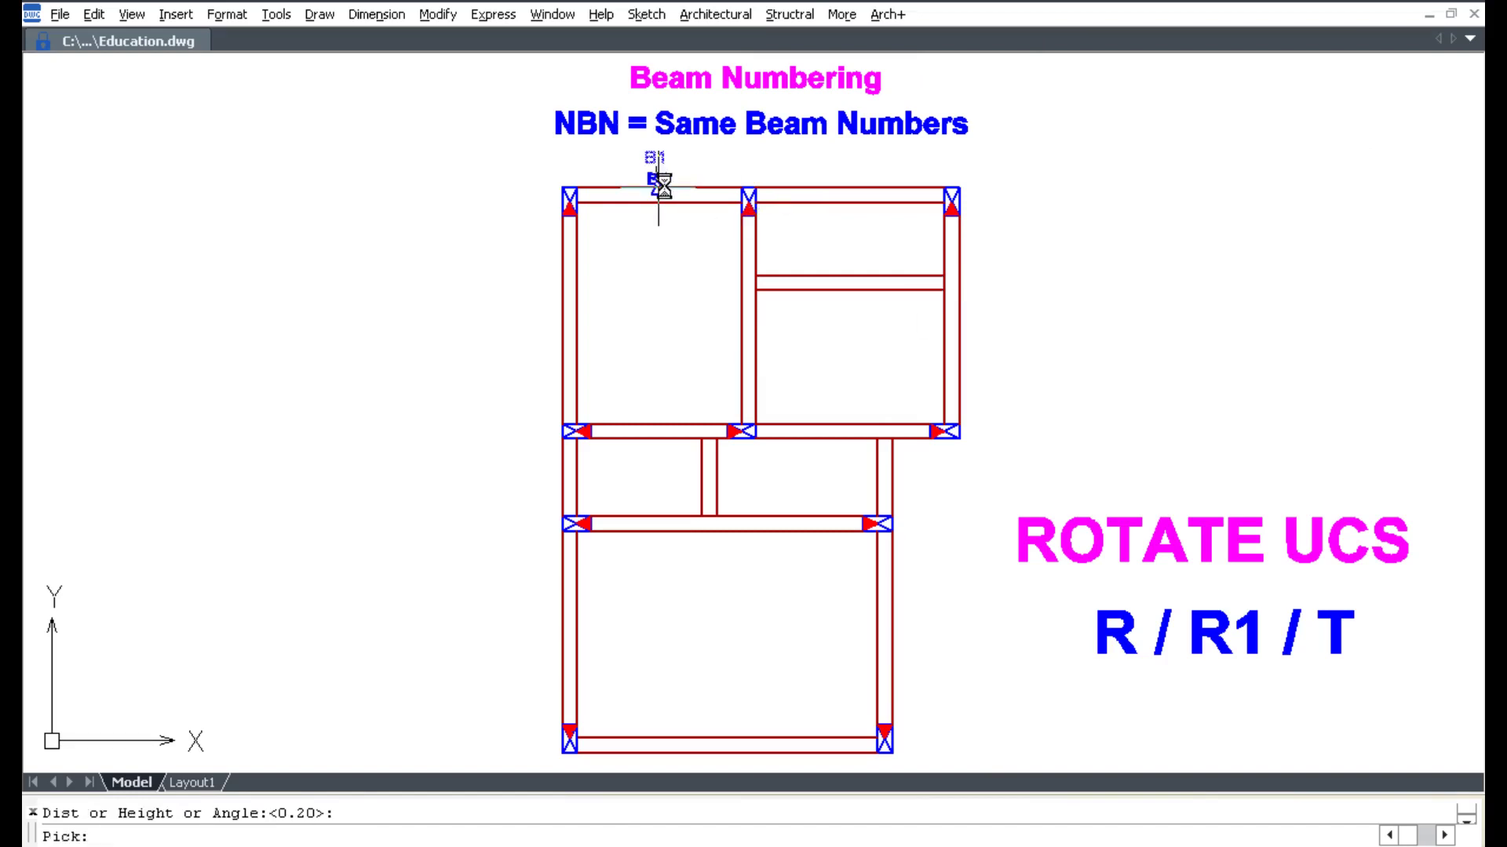
Step: Label the top-right beam B1, three middle beams B2, the lower-middle beam B3, then reset the UCS to world
click(848, 188)
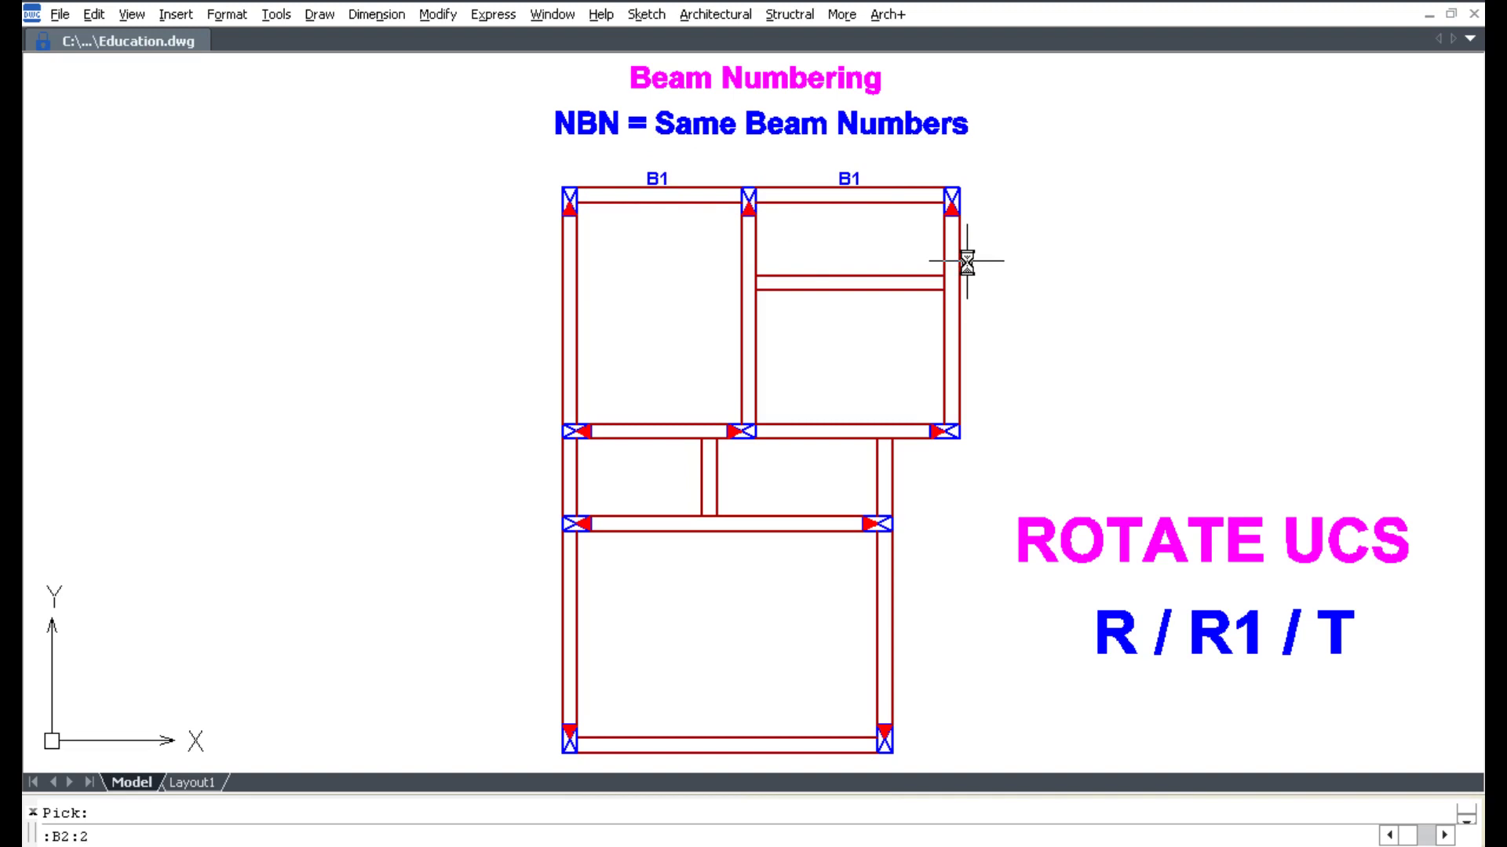
click(868, 271)
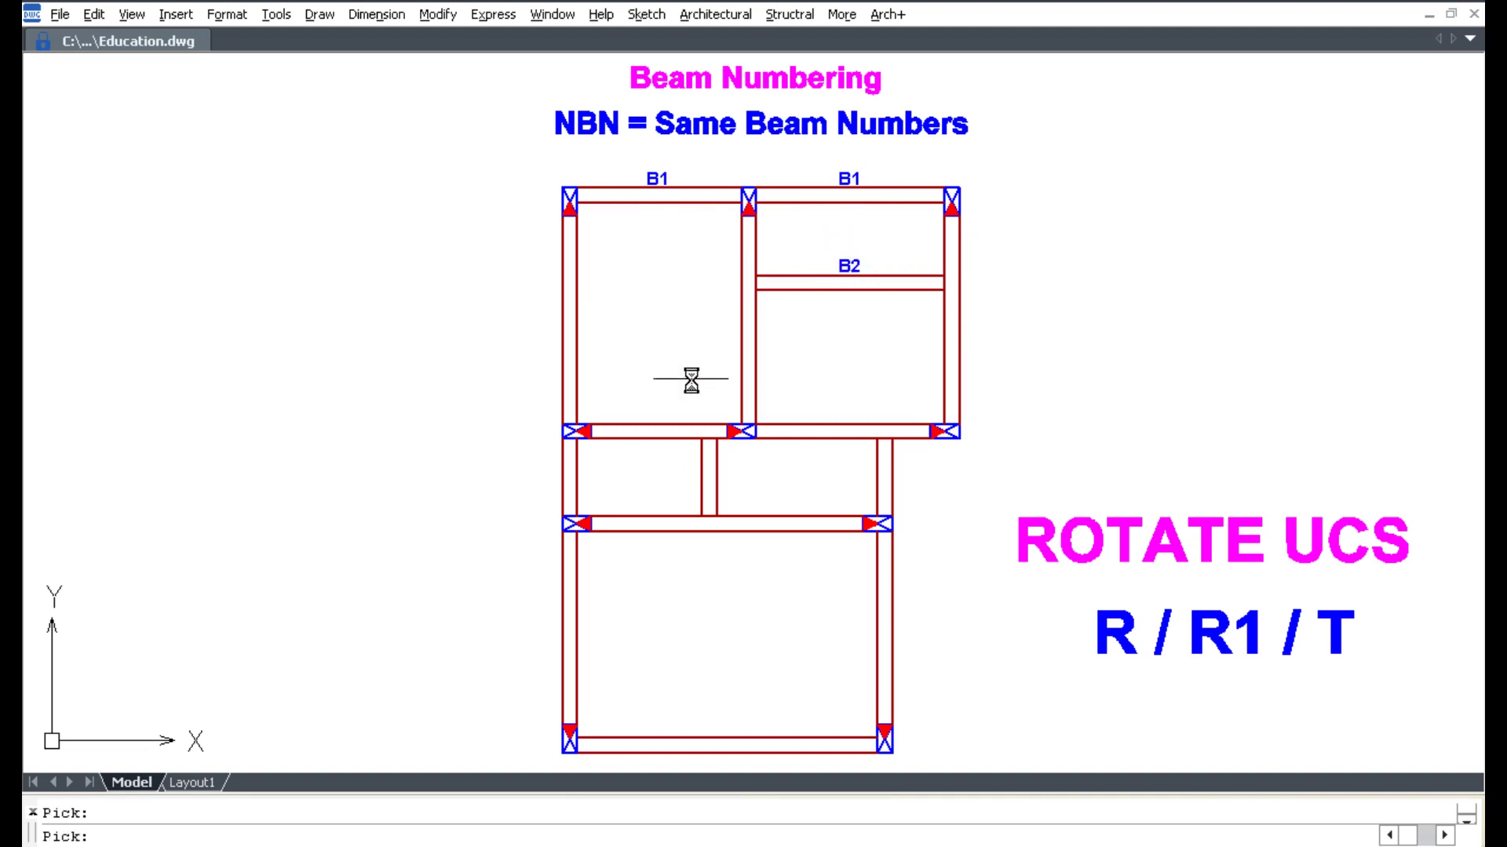
click(694, 424)
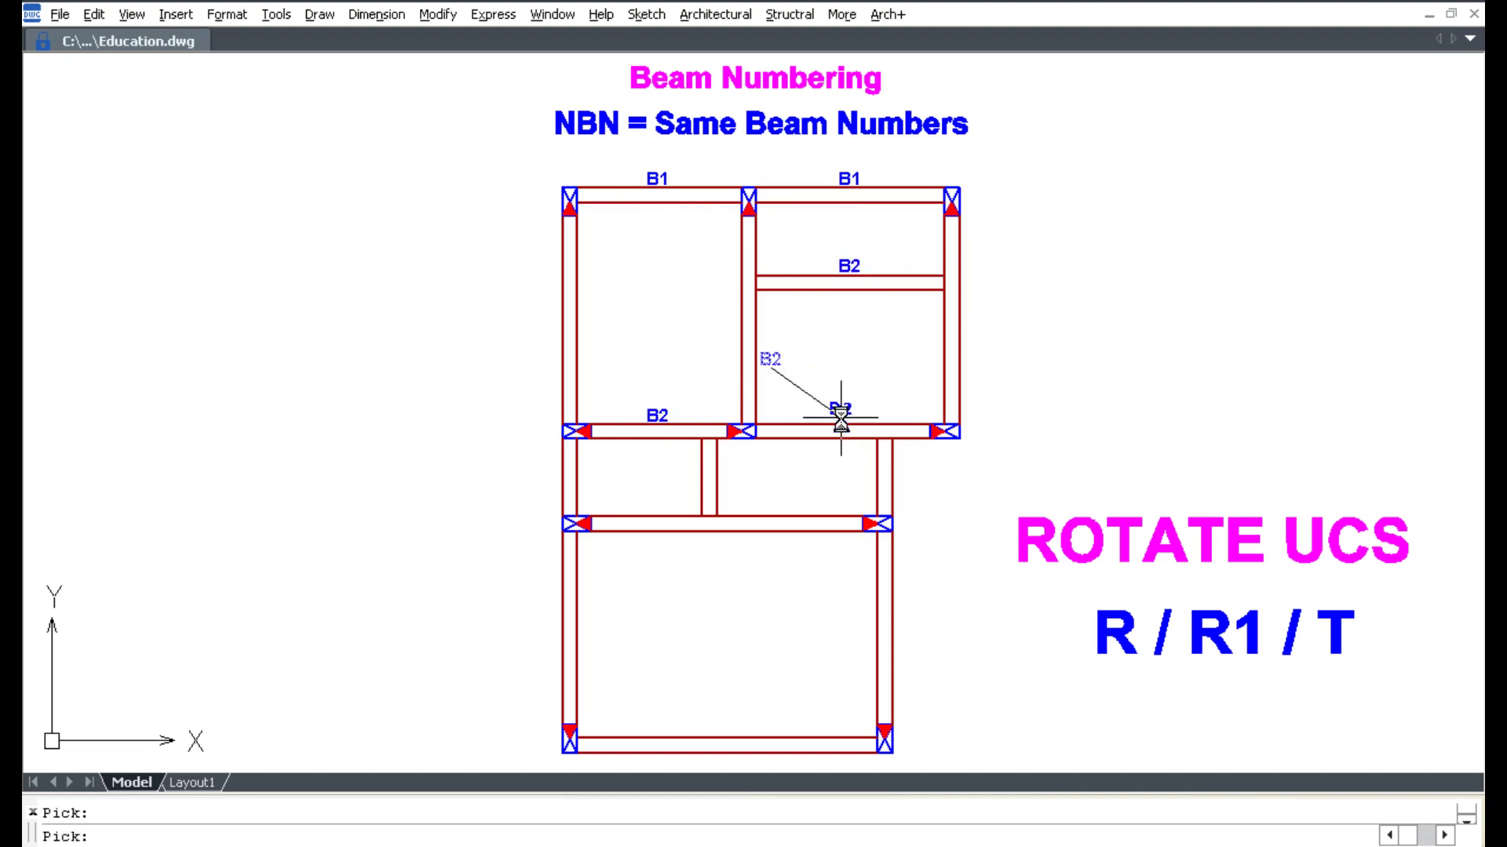
click(840, 420)
click(798, 481)
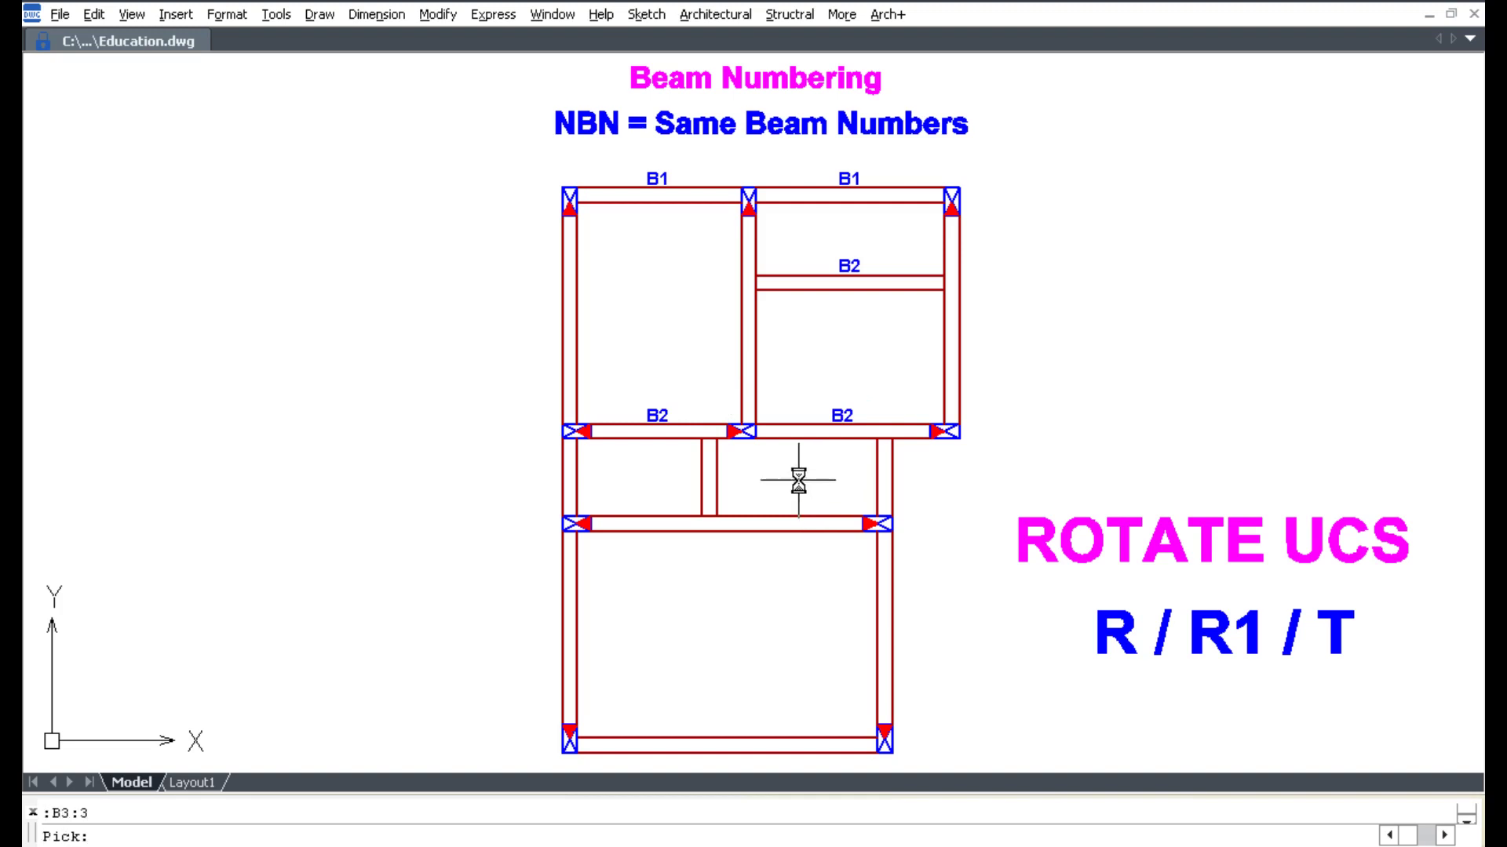
click(723, 553)
click(789, 14)
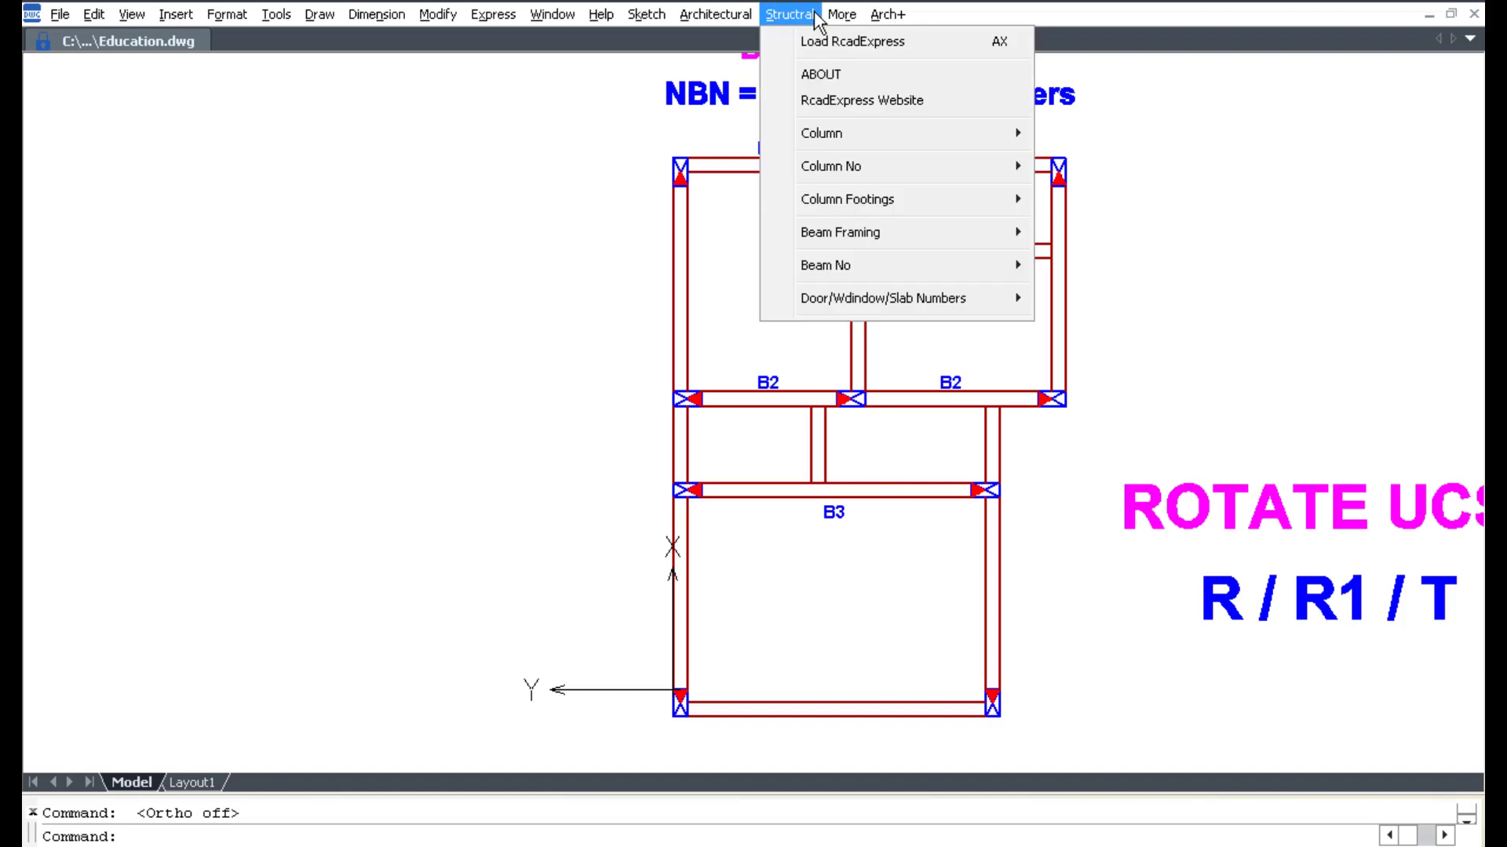
mouse_move(826, 266)
click(1141, 376)
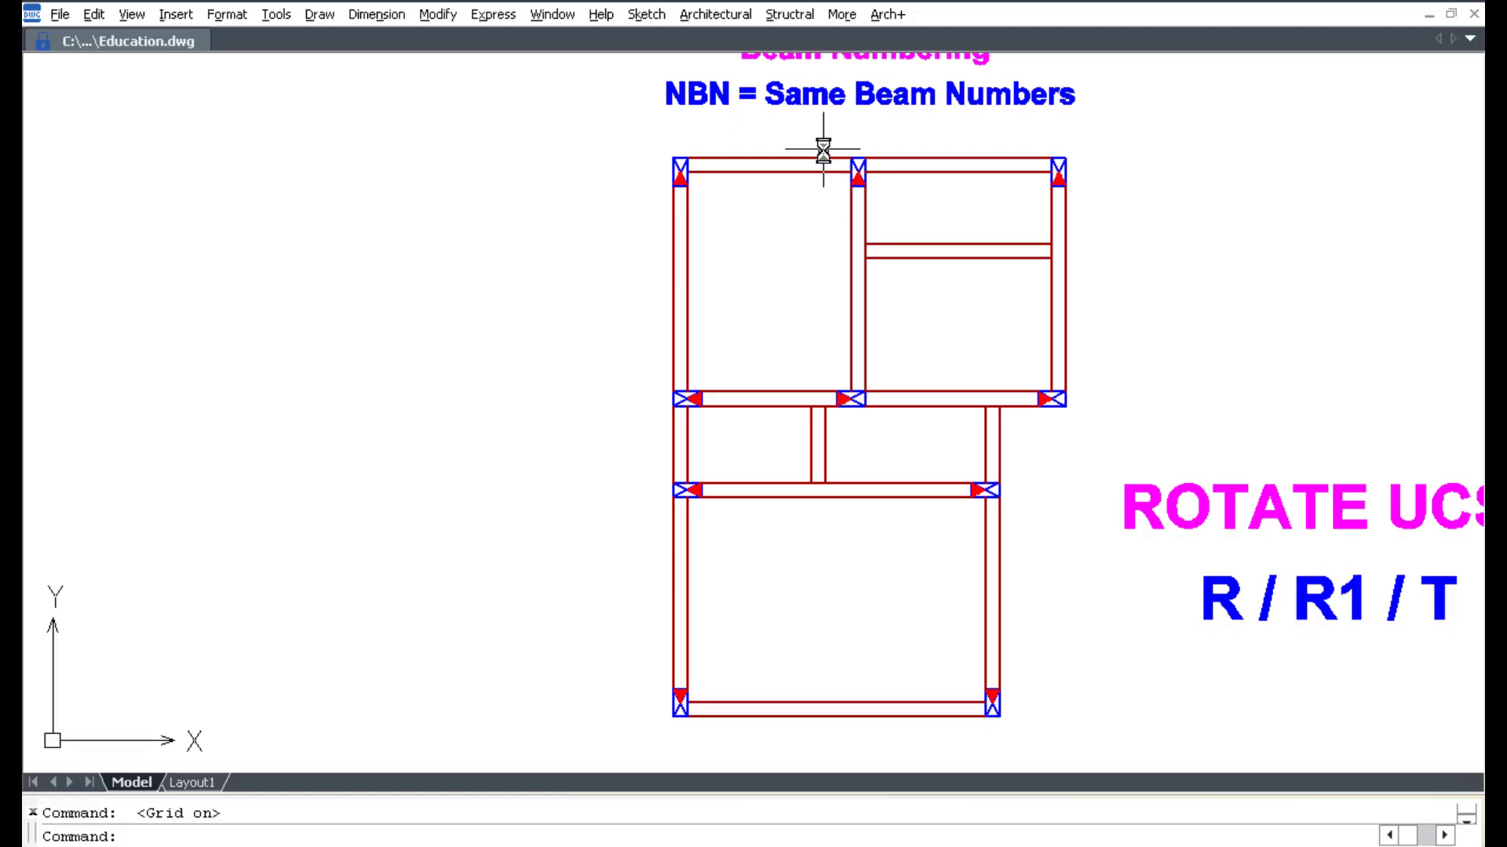
Step: Mark the top-left room's slab as spanning horizontally
click(804, 17)
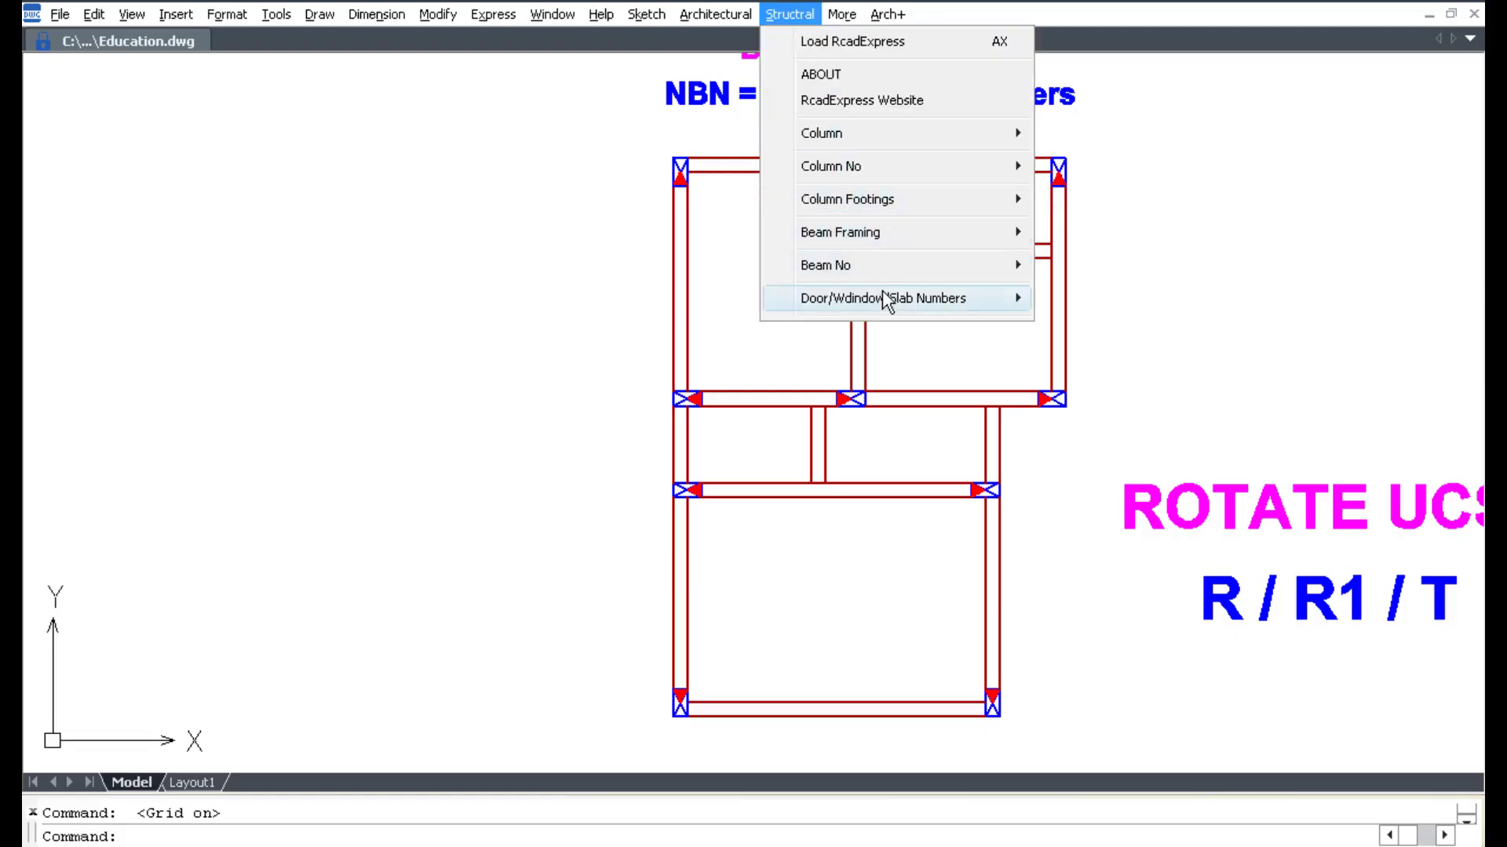
mouse_move(883, 297)
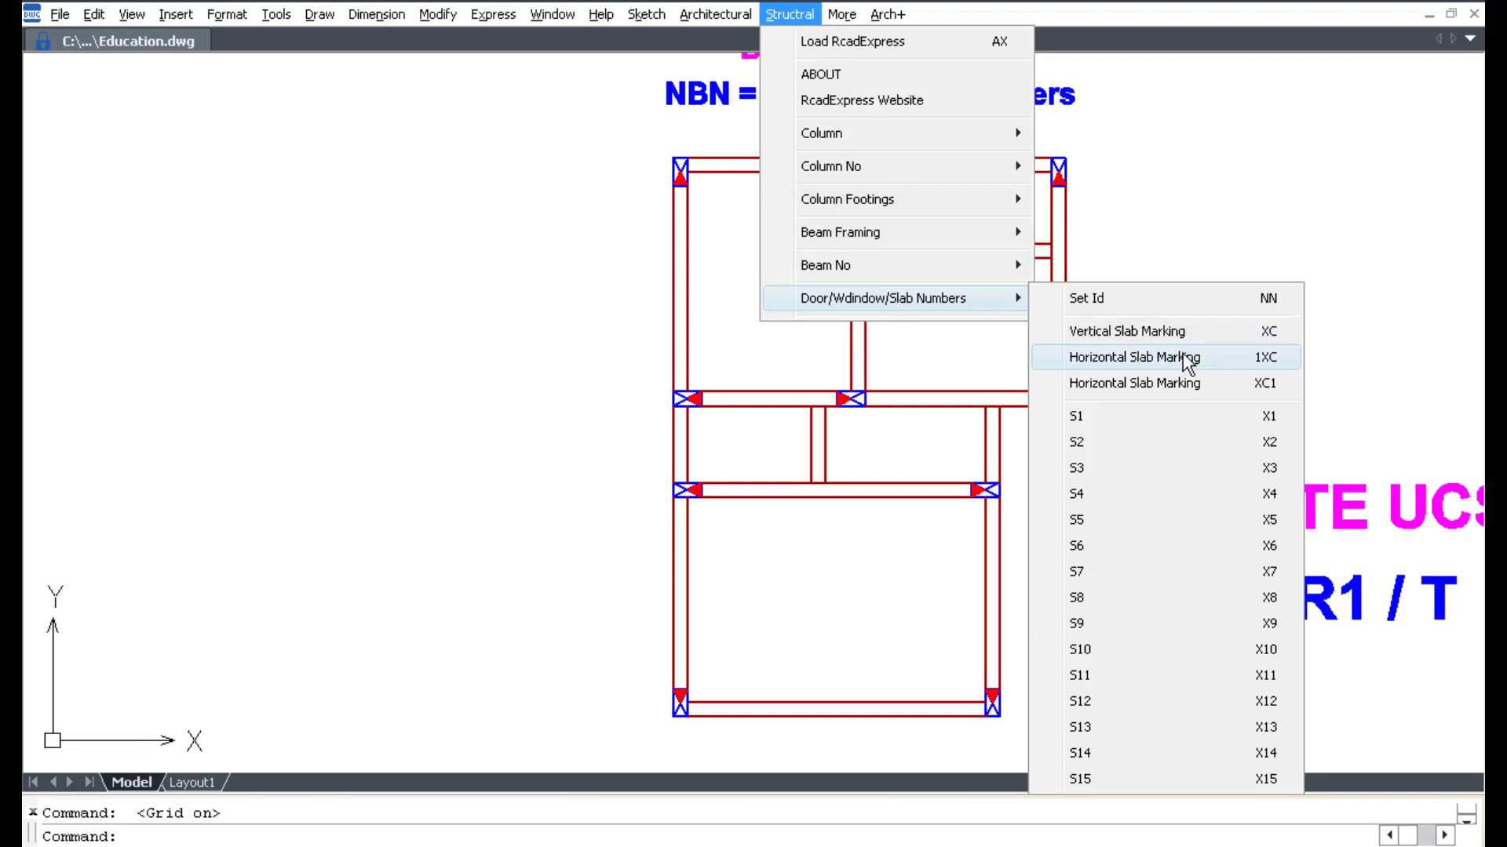
click(1189, 363)
click(774, 279)
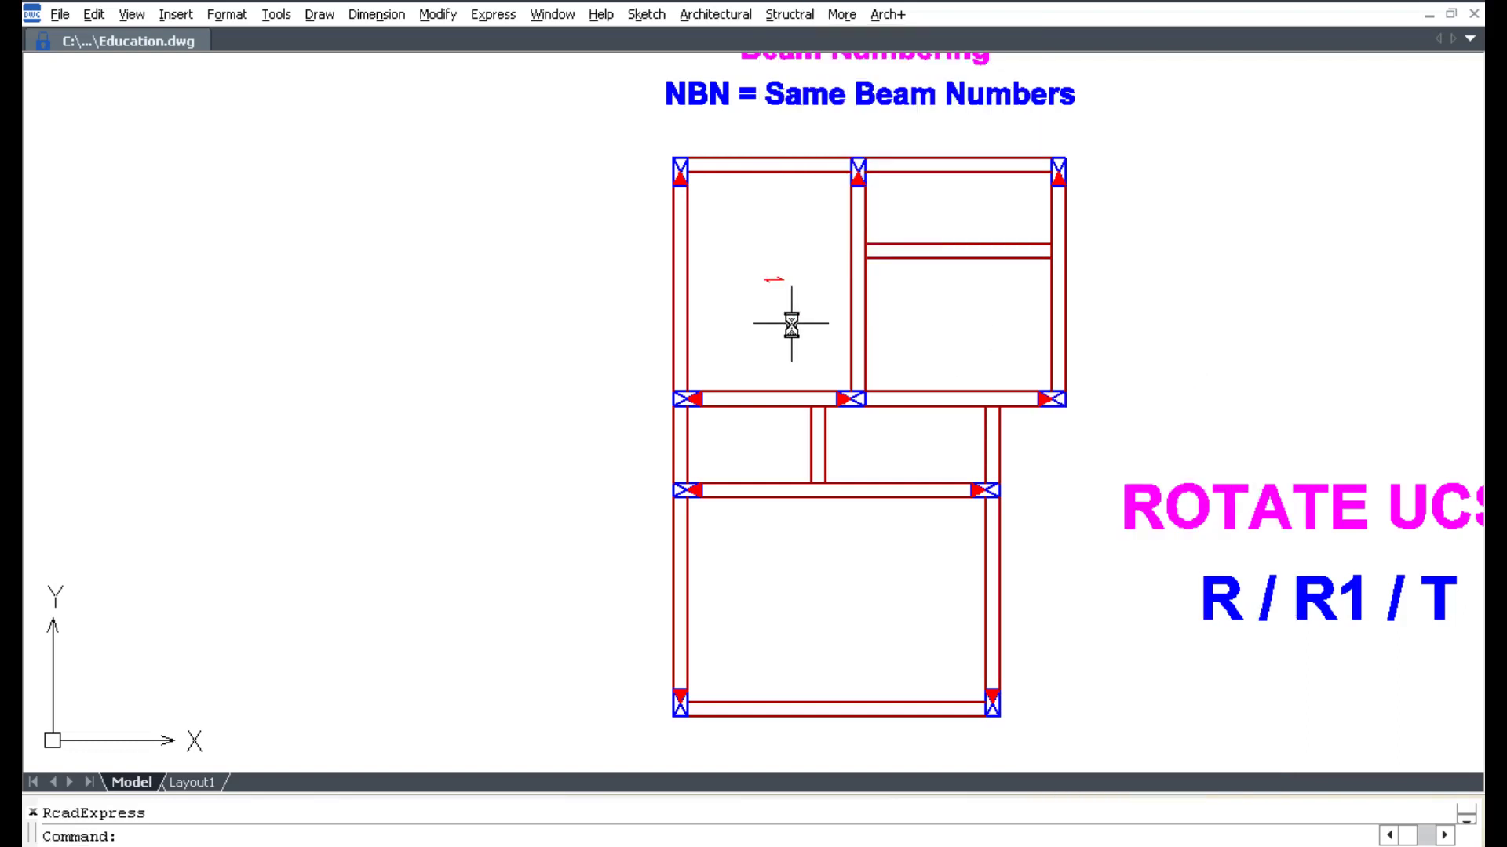
Step: Mark the upper-right, right, left-middle and right-middle rooms' slabs as spanning vertically
click(793, 22)
mouse_move(883, 297)
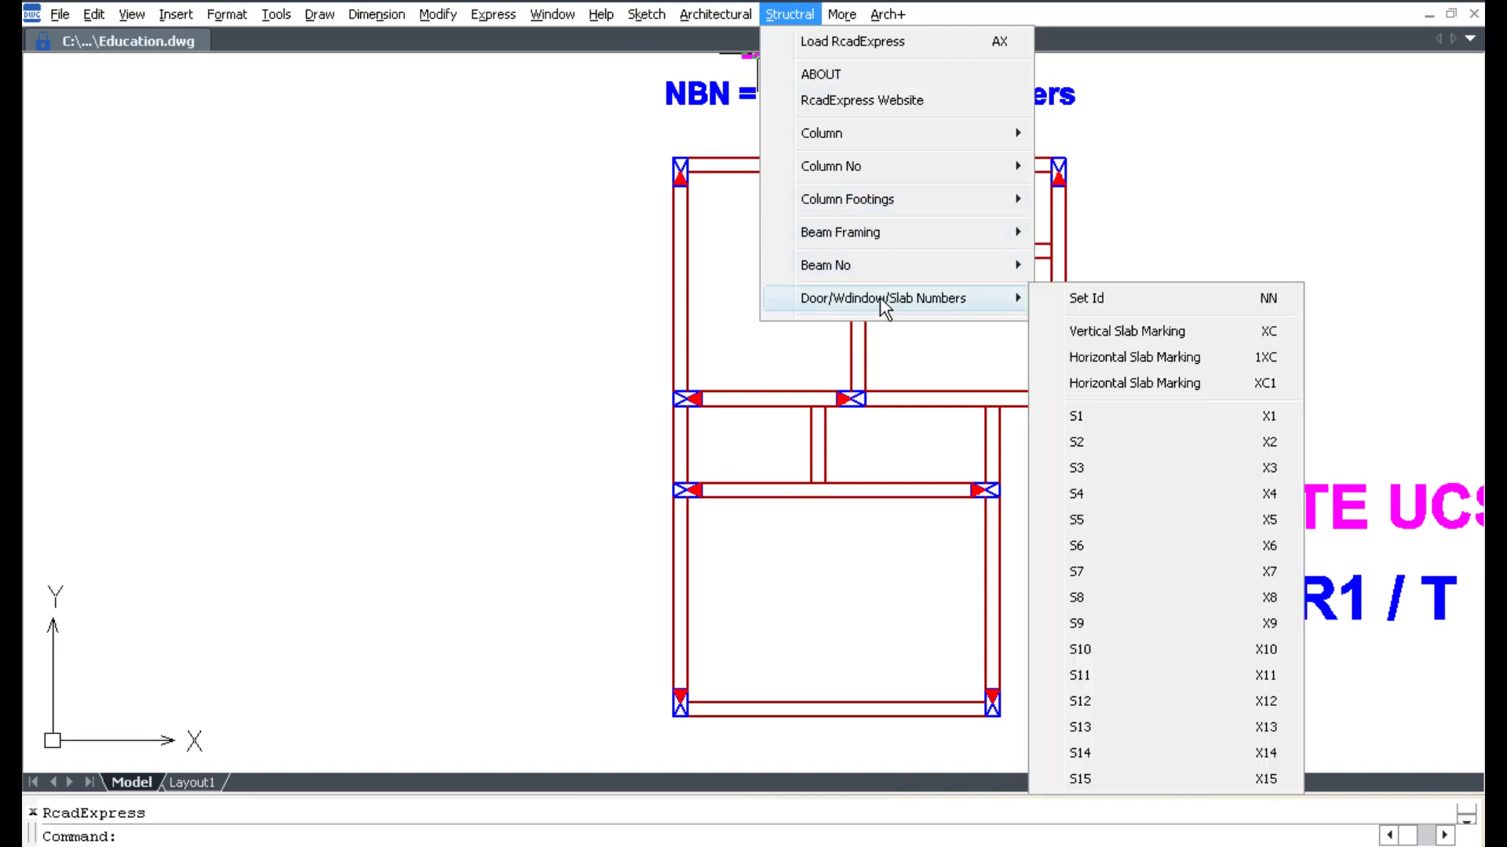
click(1175, 339)
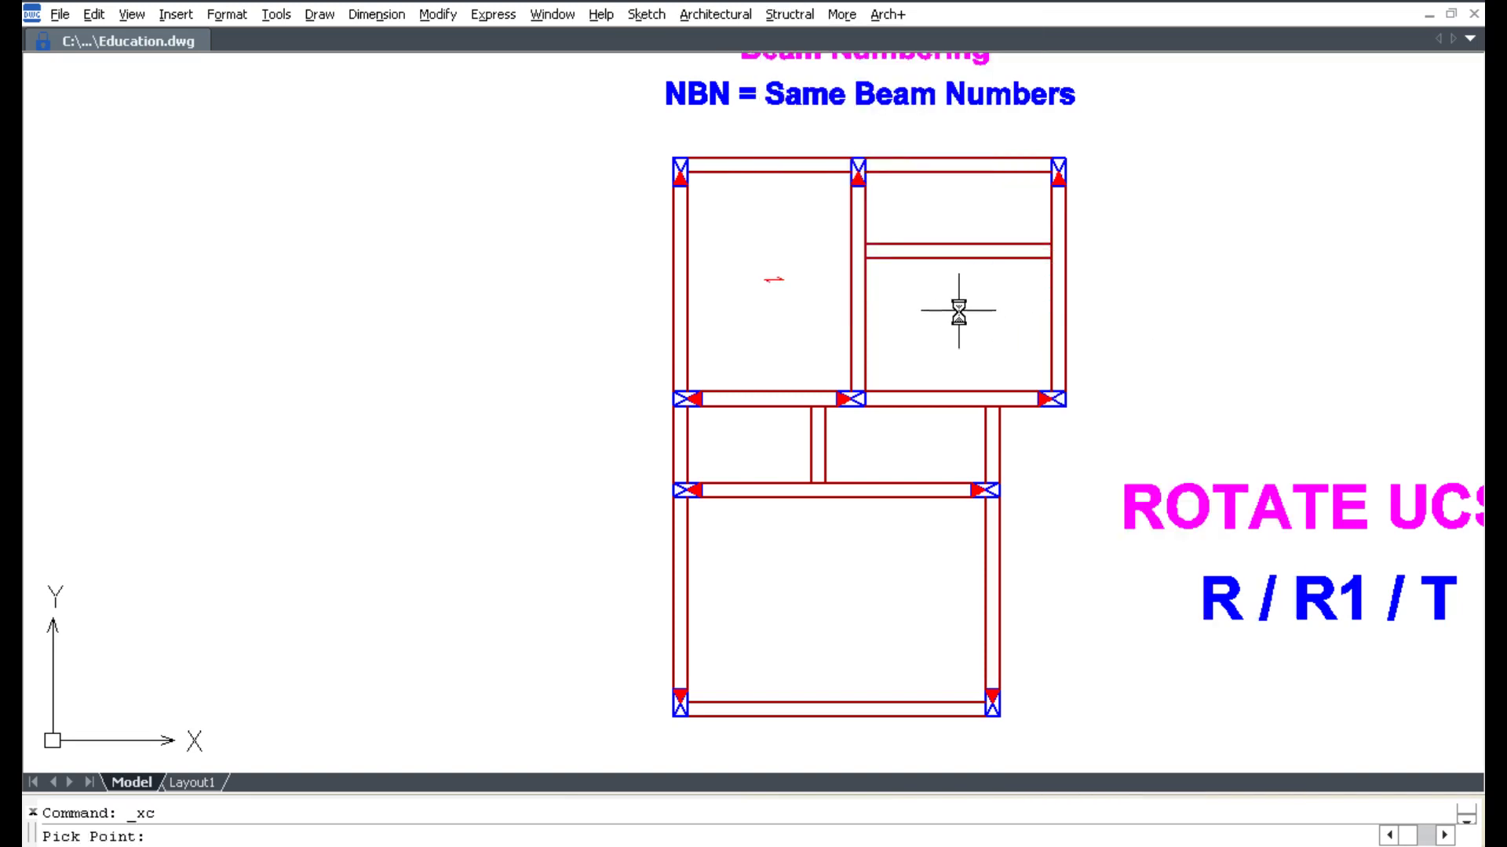
click(955, 208)
click(906, 442)
click(742, 439)
click(816, 587)
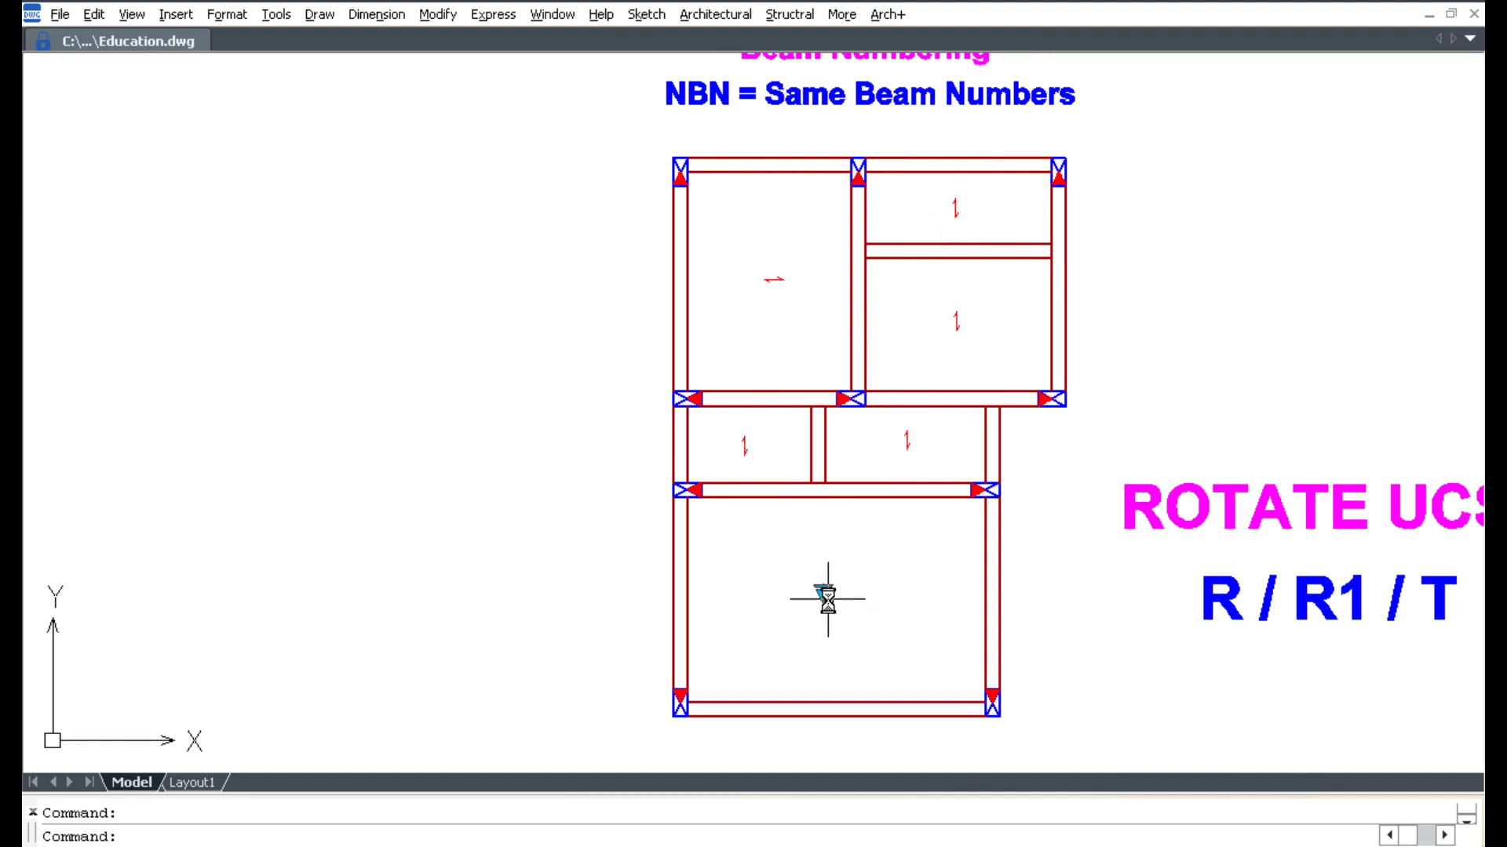
Step: Place a two-way span marker (option 3) in the bottom room and restore the full plan view
click(855, 636)
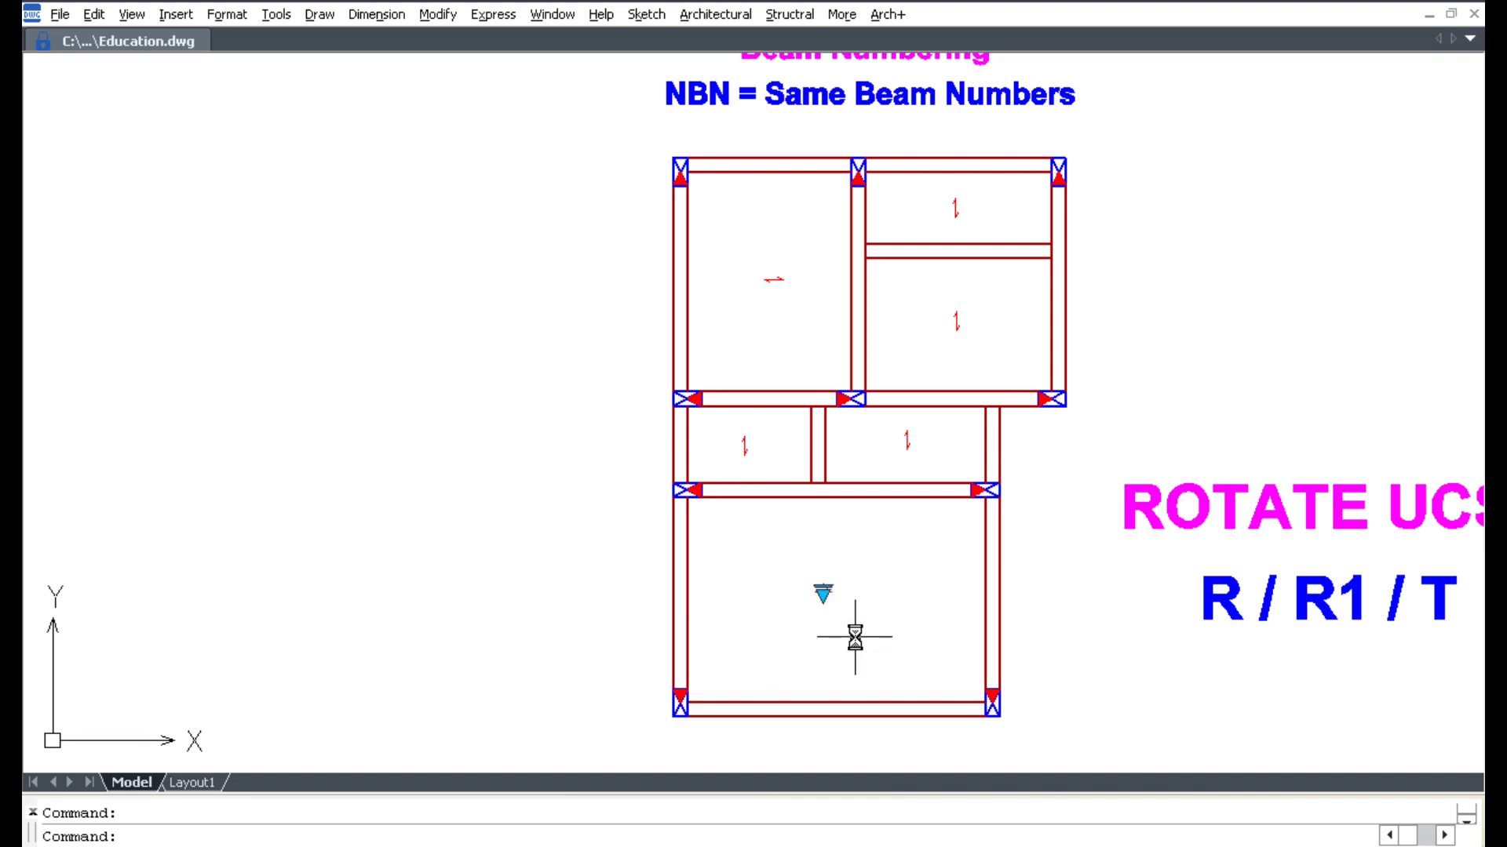
scroll(835, 611, up, 3)
scroll(824, 600, up, 3)
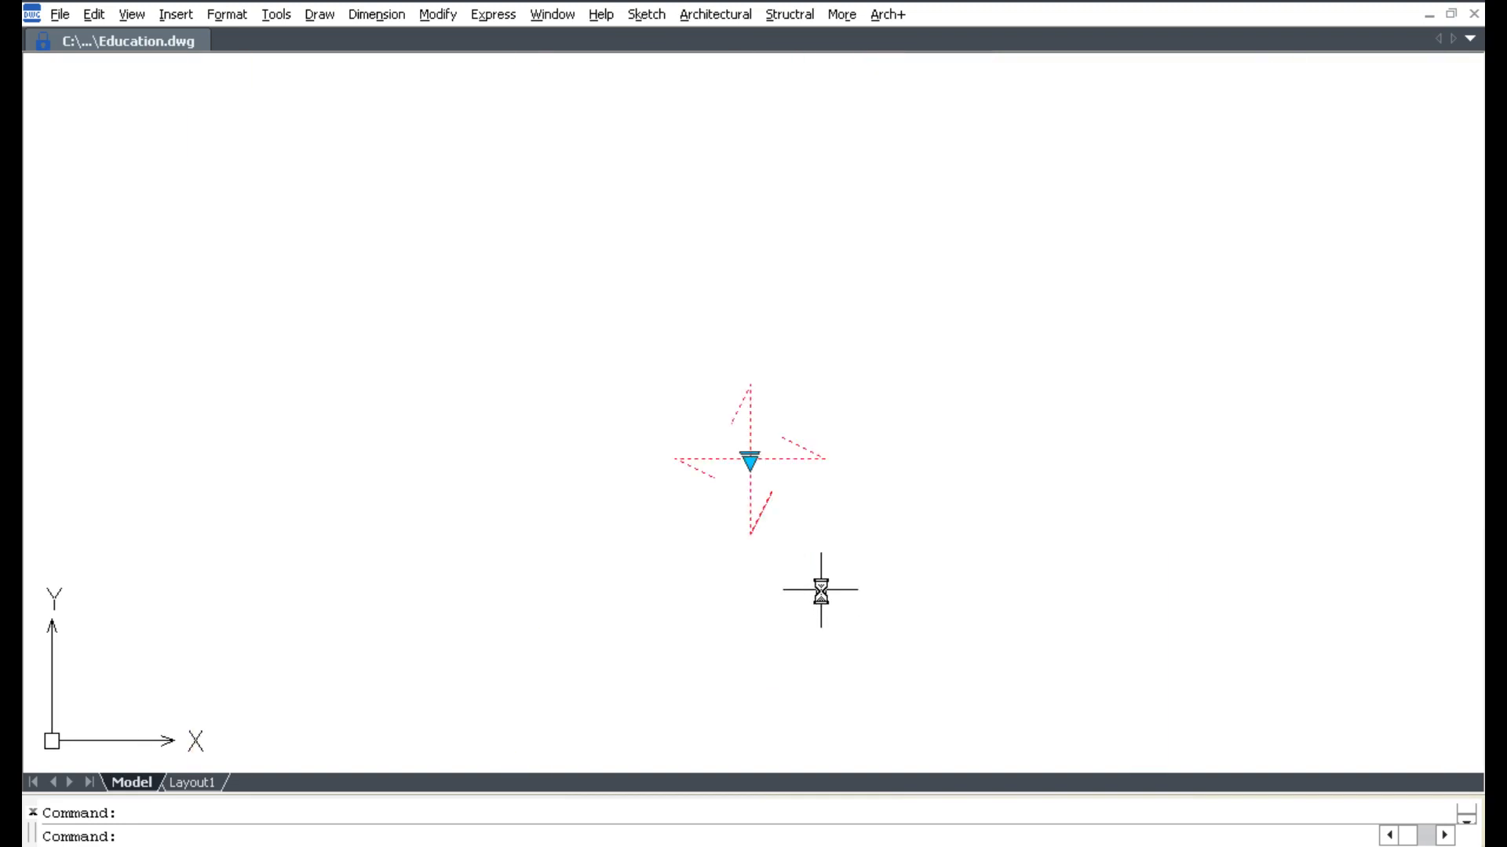
click(757, 463)
click(755, 461)
click(758, 463)
click(785, 514)
key(Escape)
scroll(827, 495, down, 5)
middle_drag(827, 495, 834, 594)
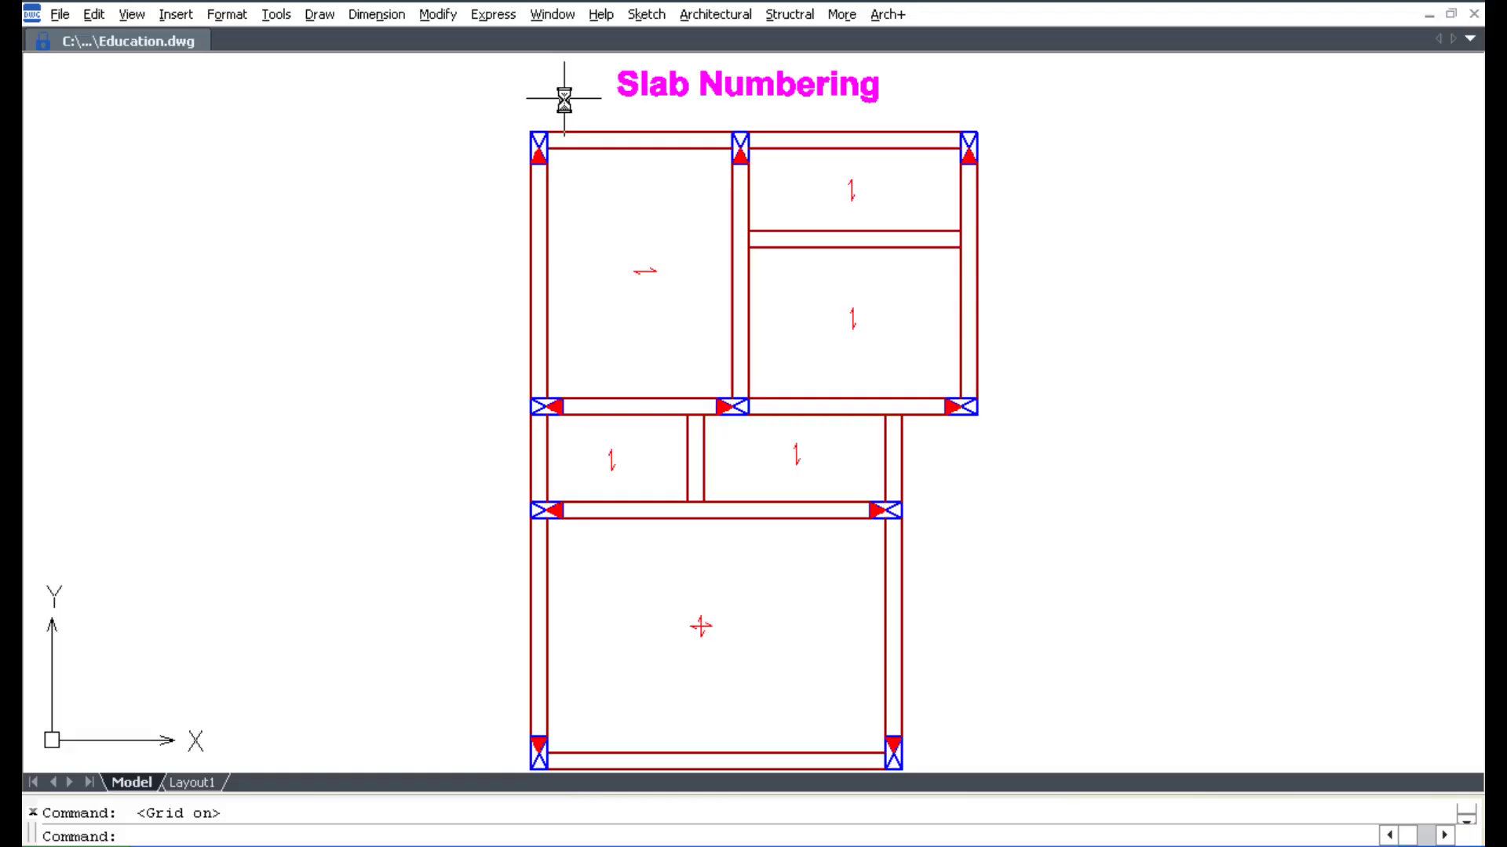
click(650, 16)
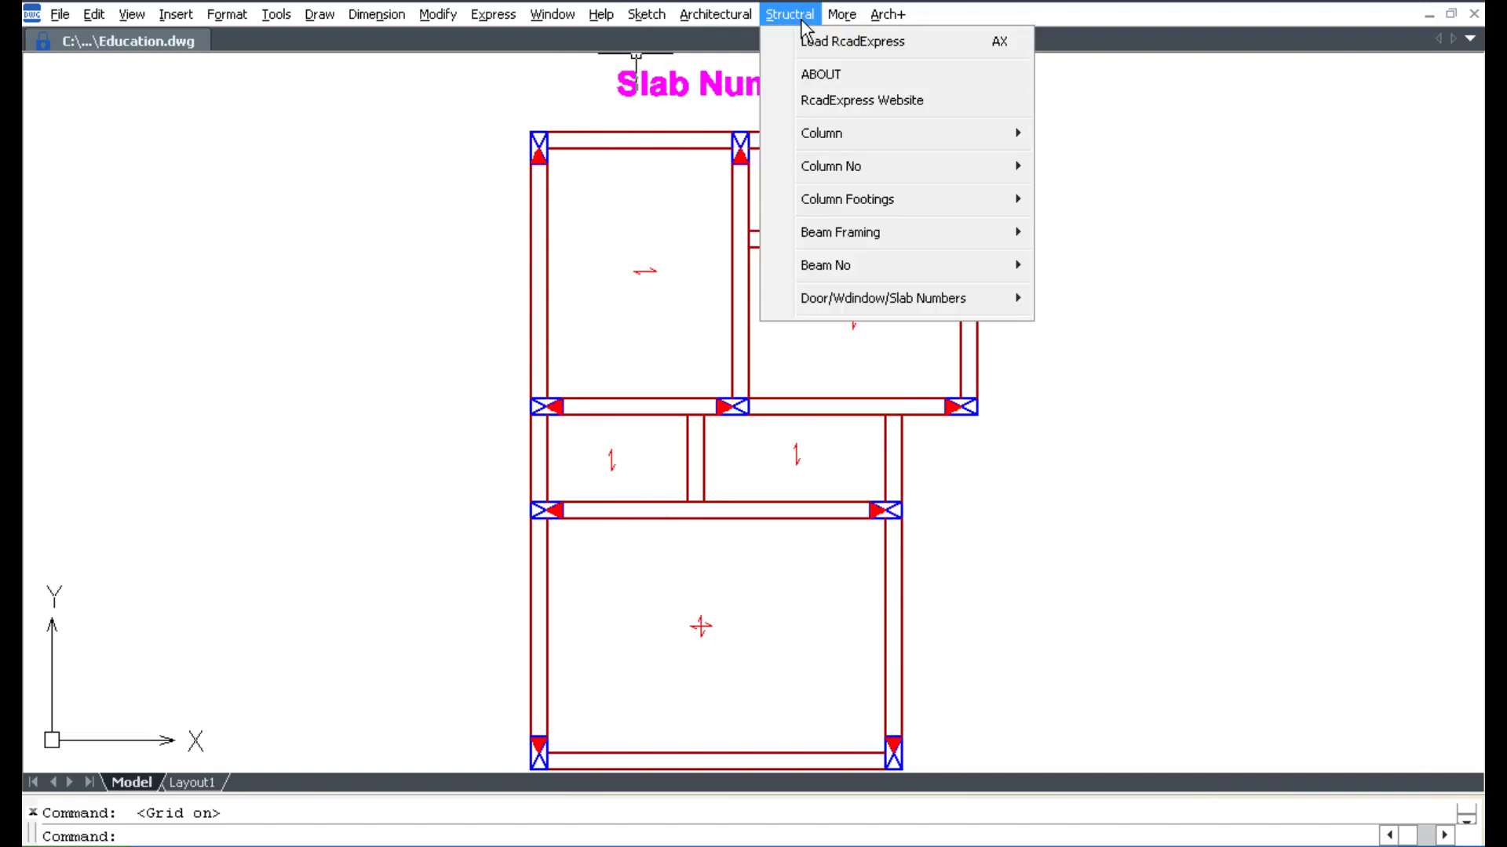
mouse_move(883, 298)
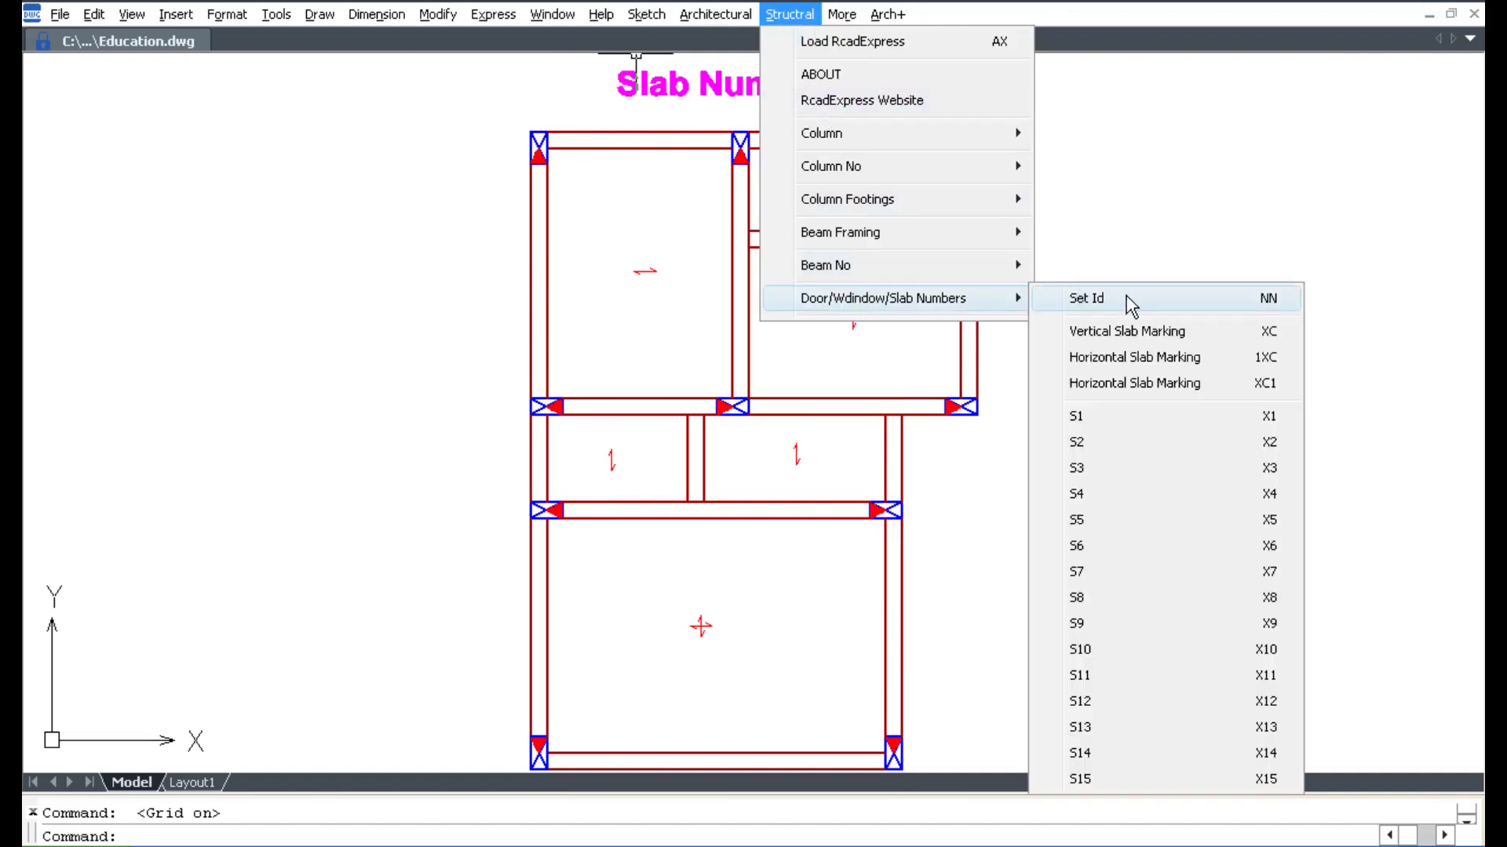
Step: Set the numbering tag type to slab (S) with the default text height
click(1130, 305)
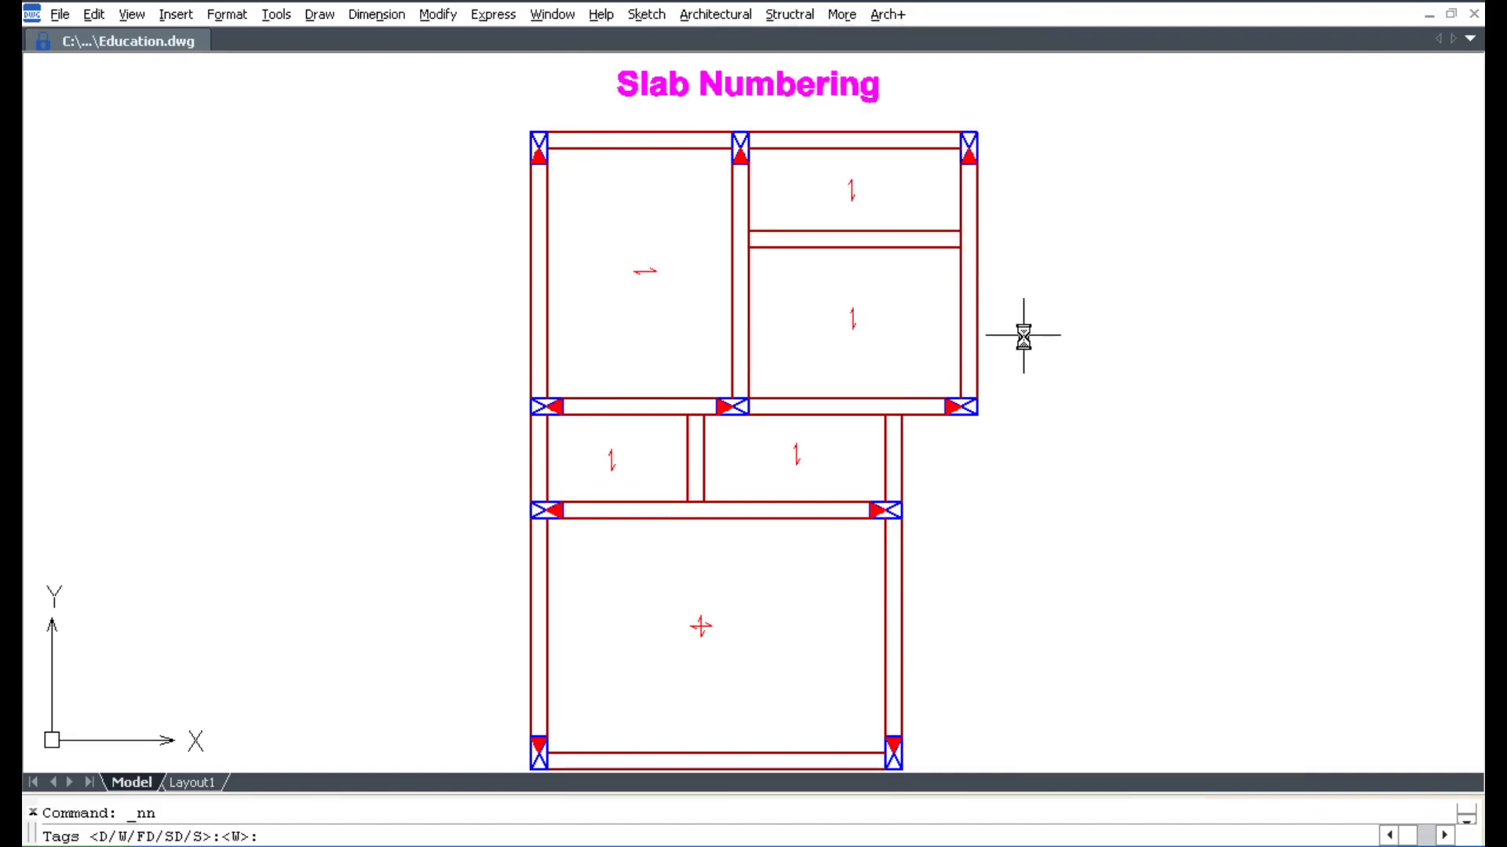
text(s)
key(Return)
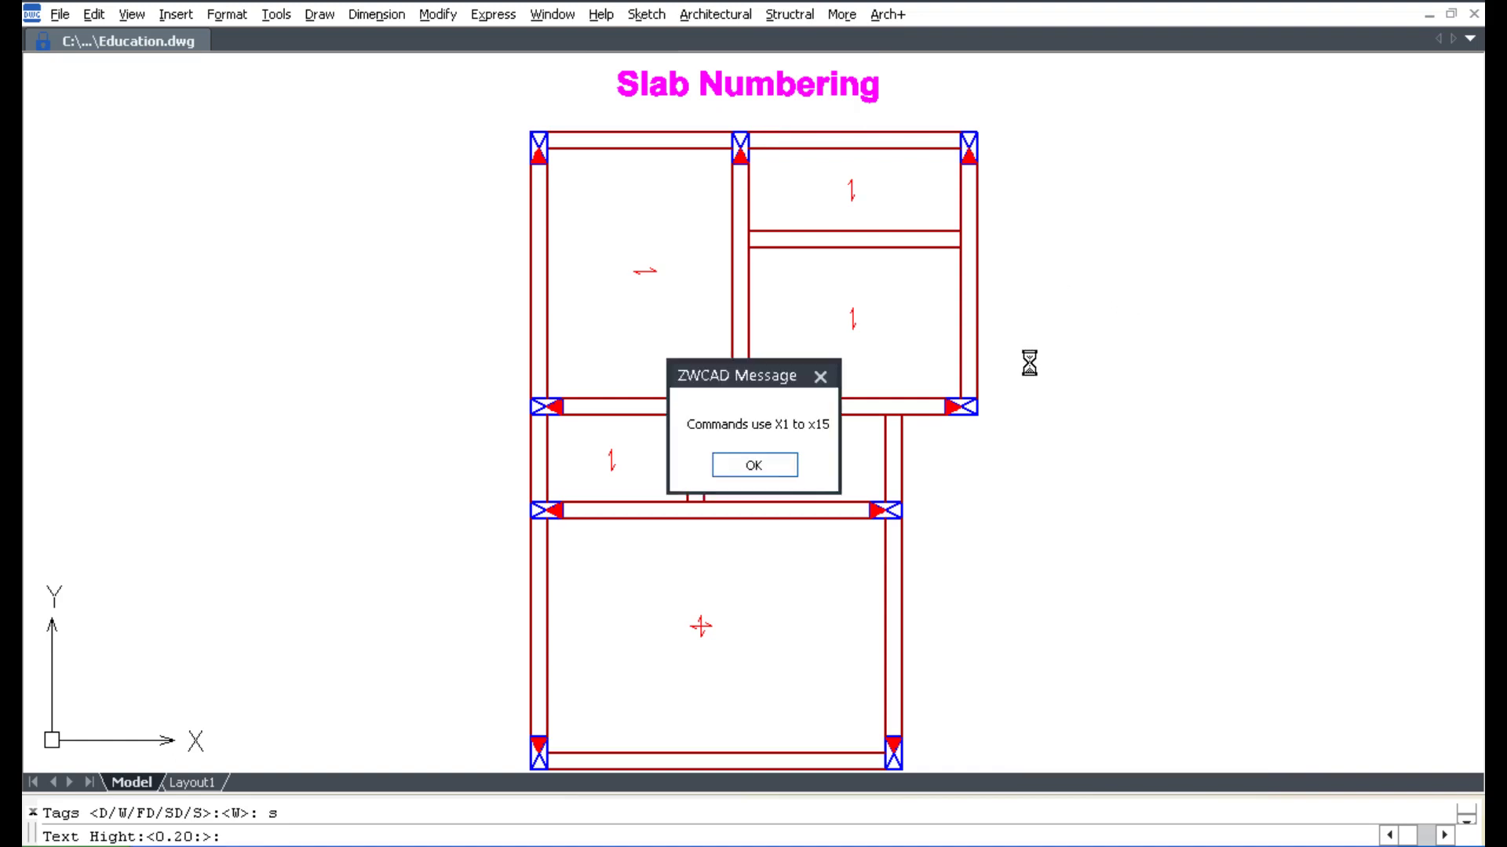
click(781, 464)
key(Return)
Step: Place S1 slab tags in the three top slabs
click(788, 14)
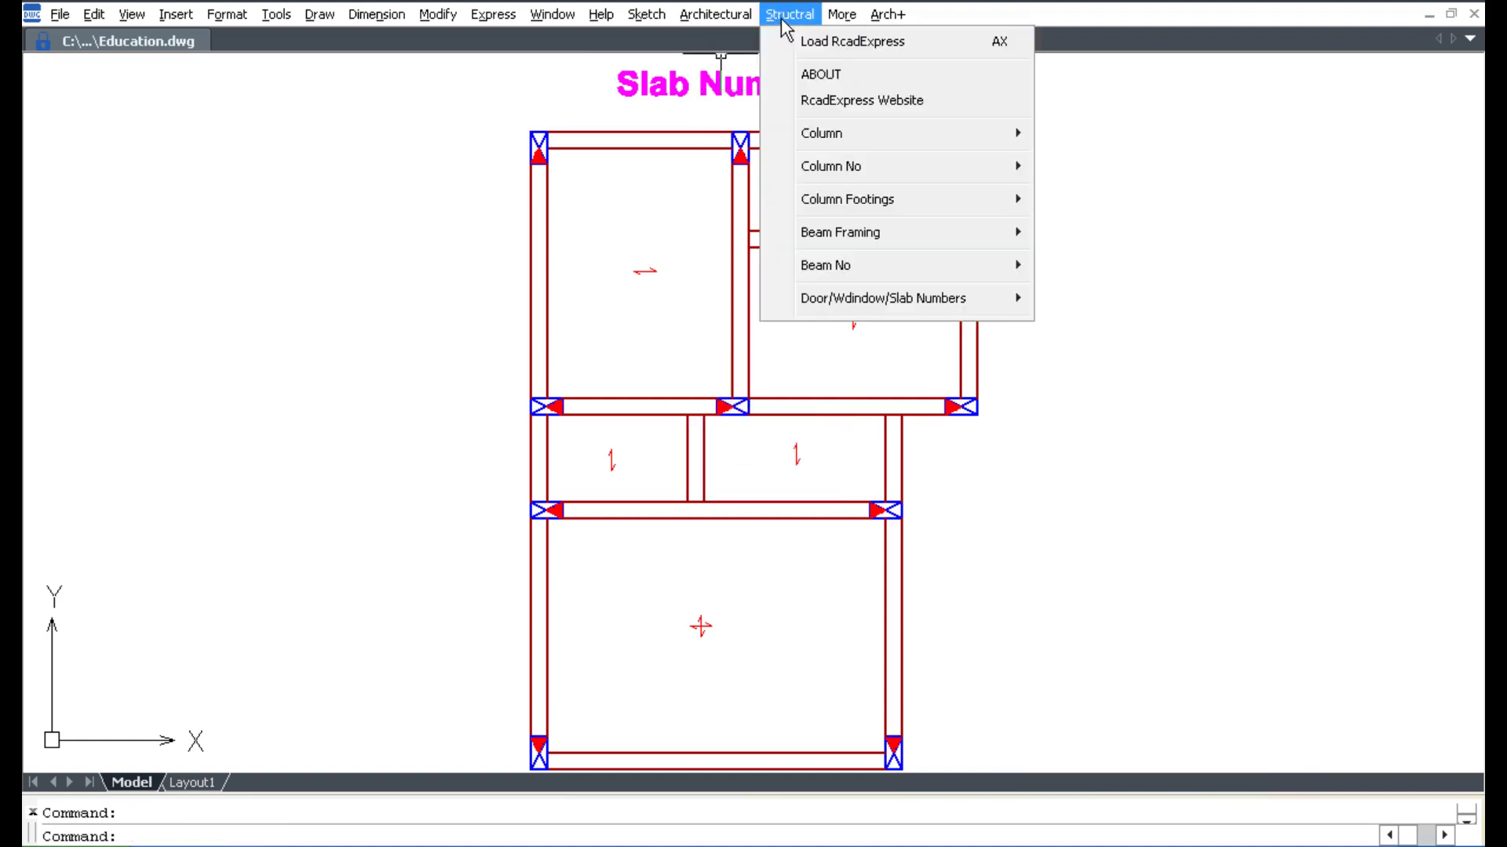
mouse_move(883, 297)
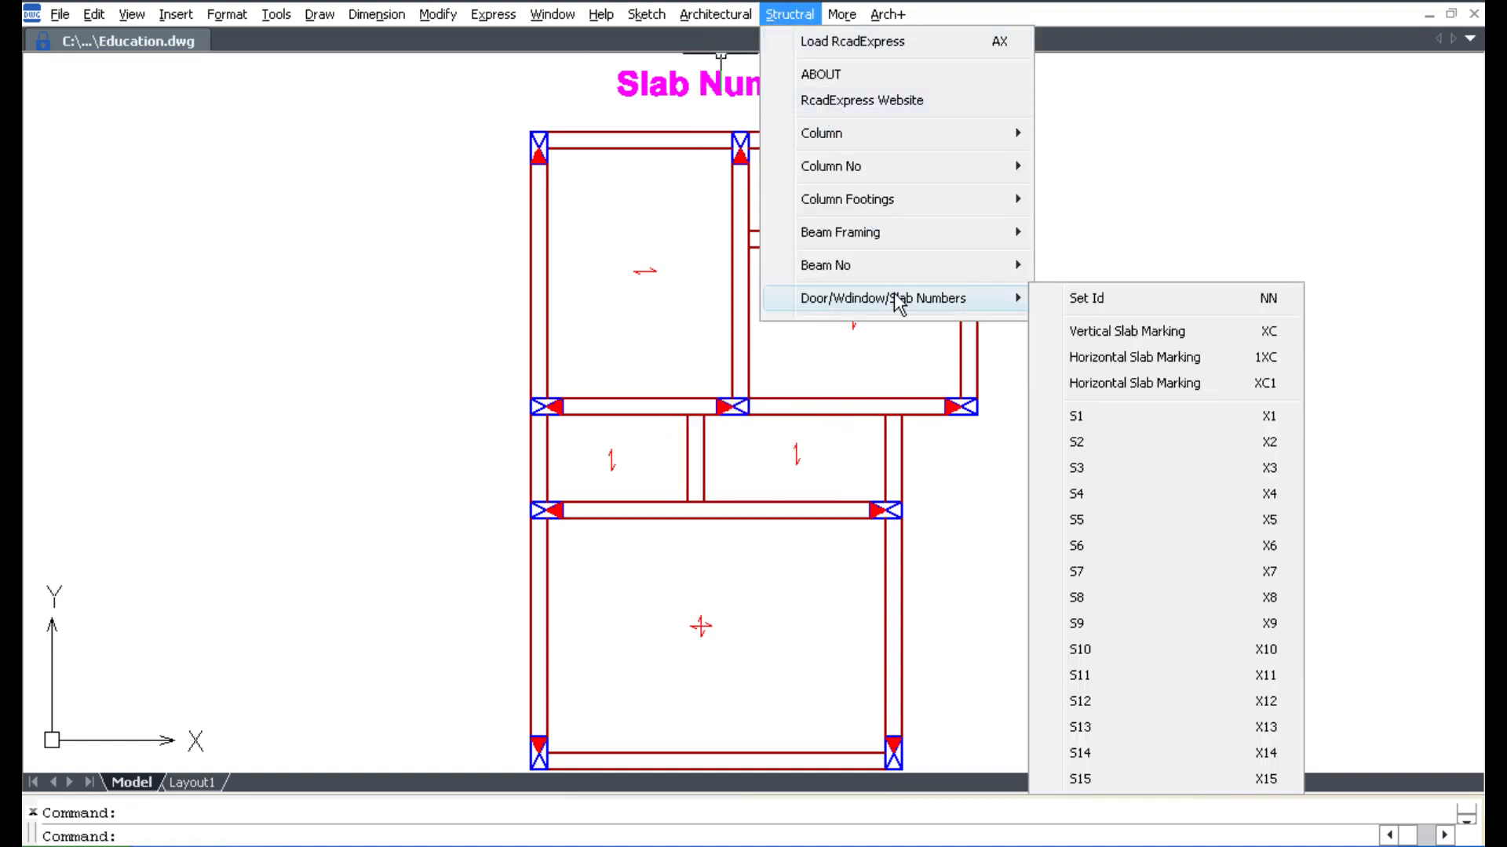
click(1108, 416)
click(744, 406)
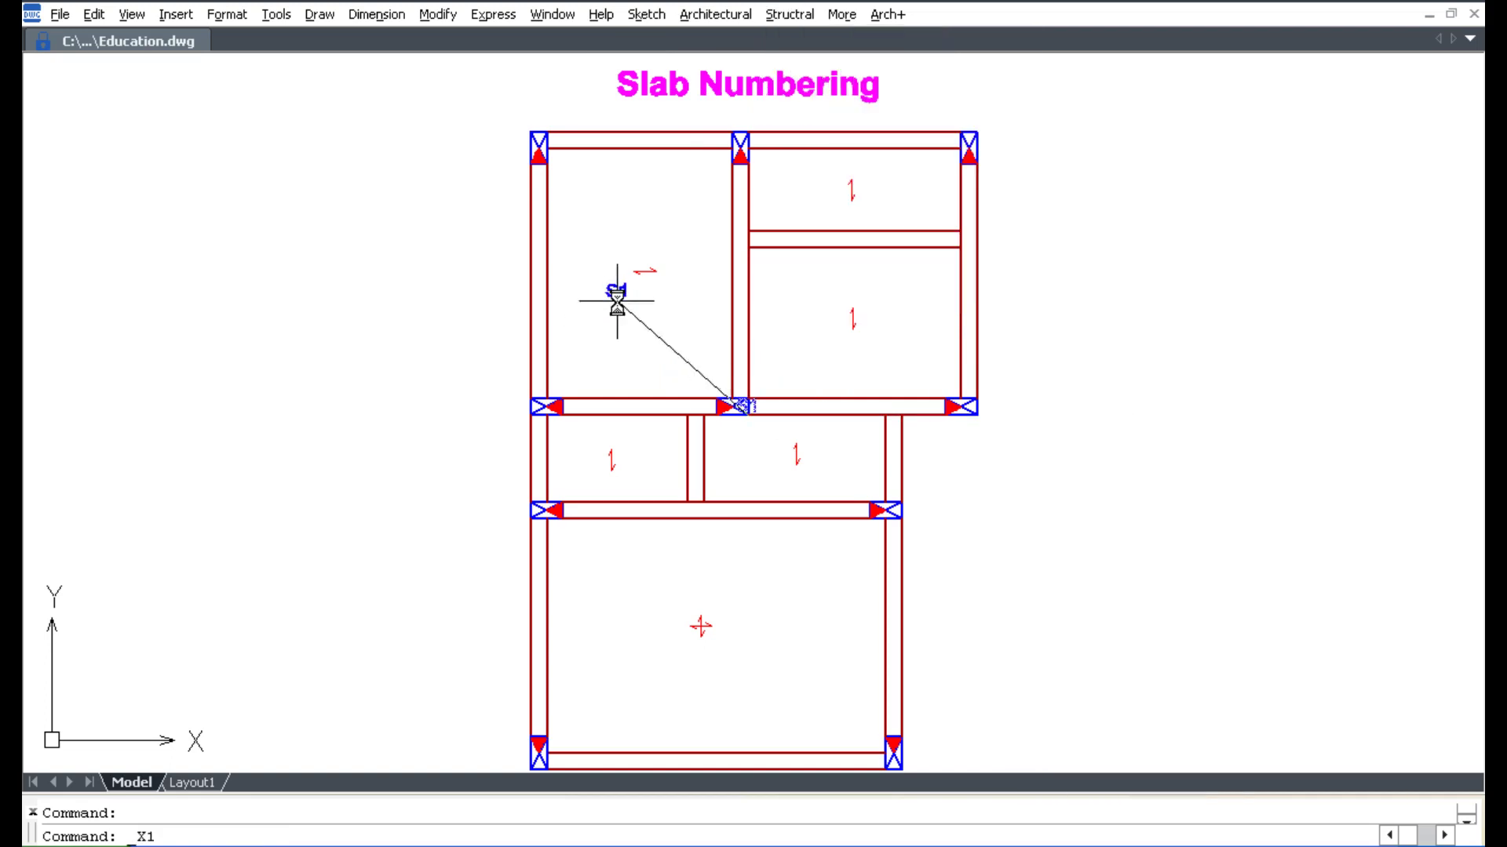
click(645, 271)
key(Return)
scroll(868, 188, up, 5)
click(868, 202)
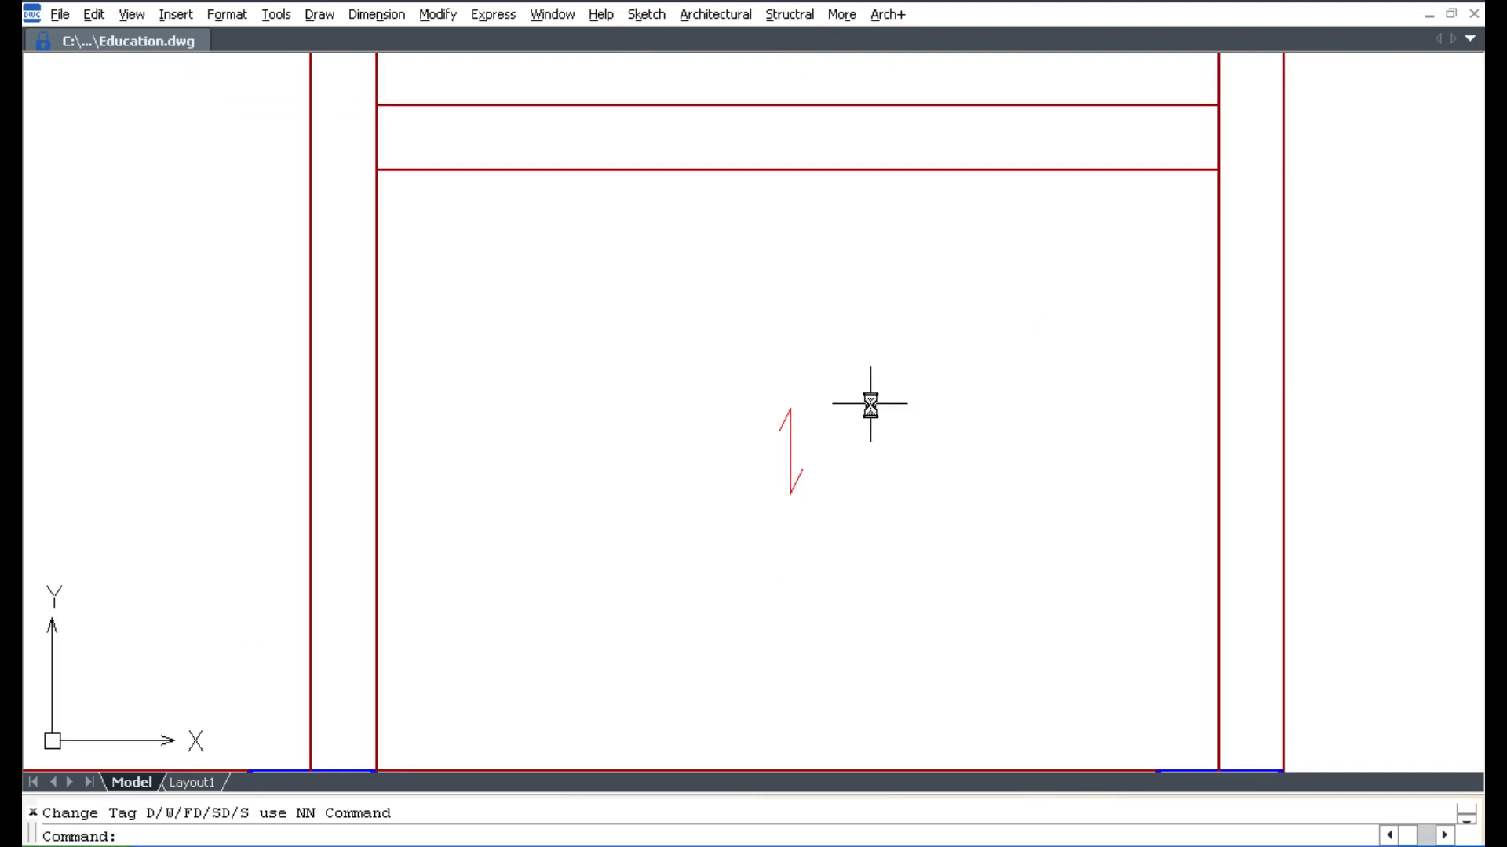
click(855, 456)
scroll(857, 471, down, 5)
scroll(740, 555, up, 5)
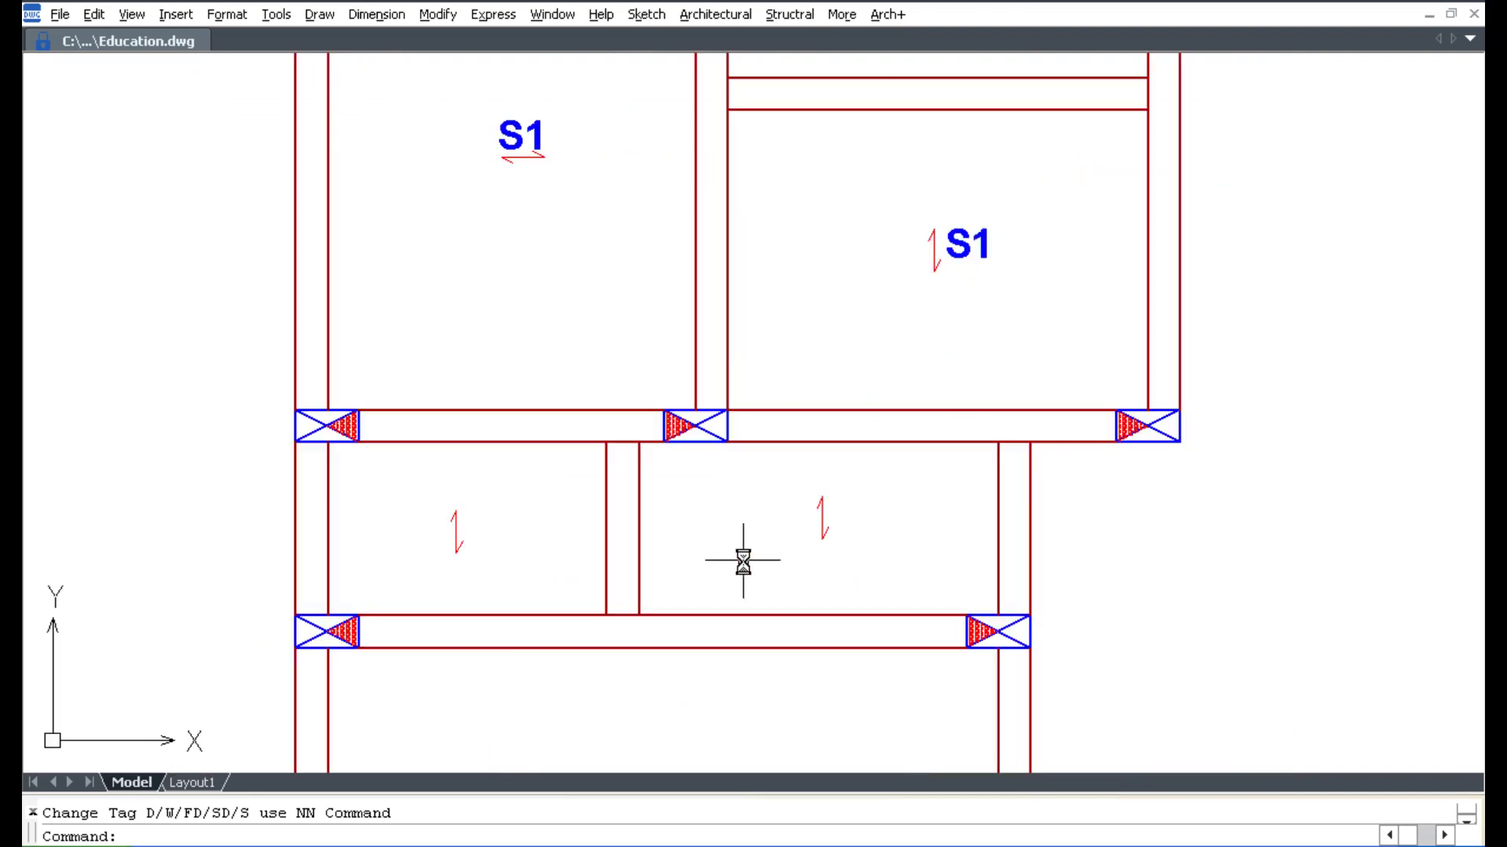
Step: Tag the middle-left and middle-right slabs S2
click(789, 14)
mouse_move(883, 298)
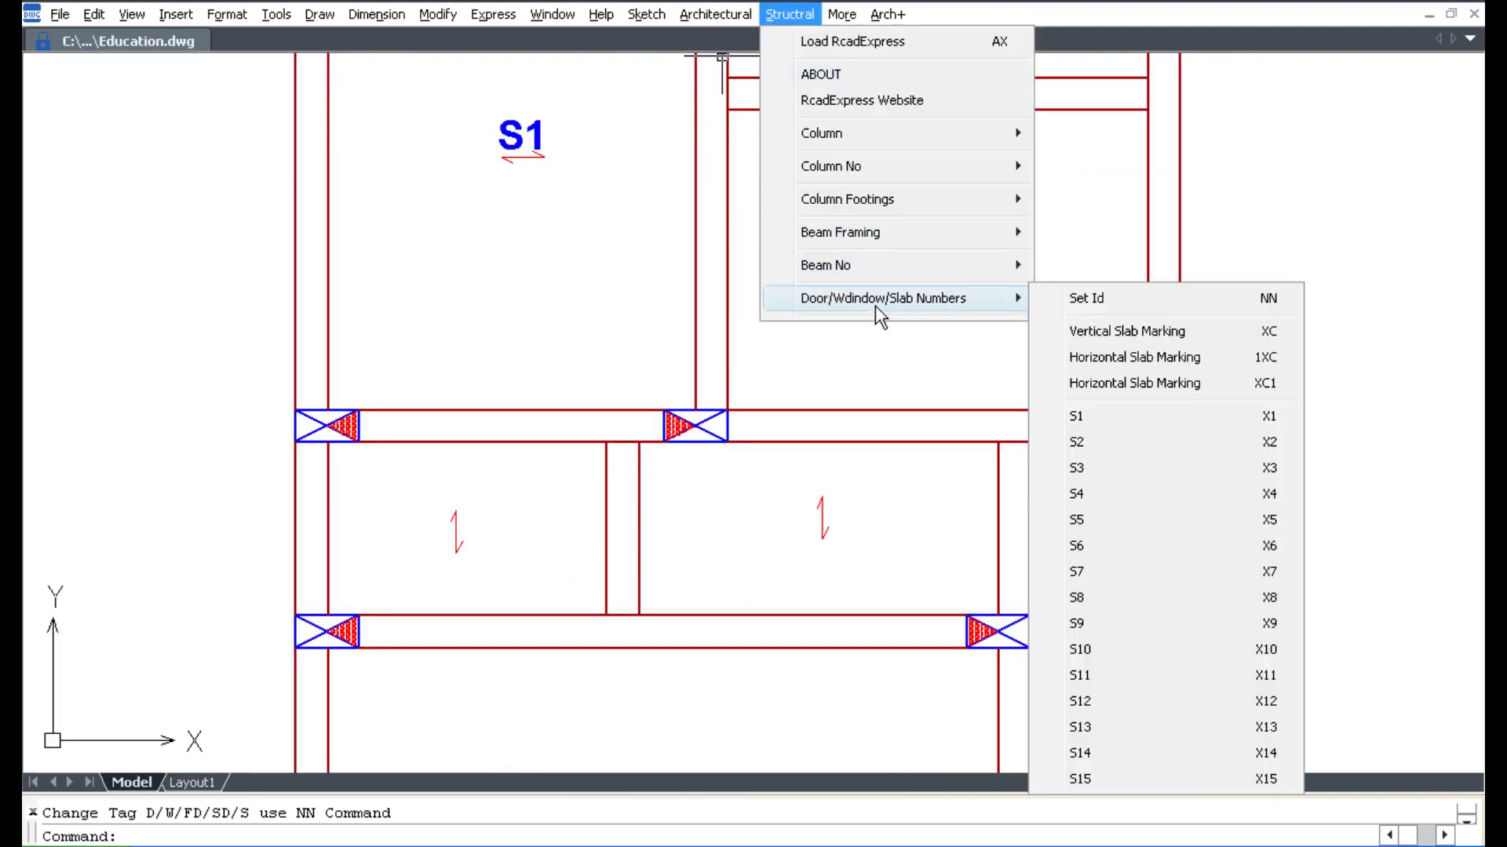
click(1252, 442)
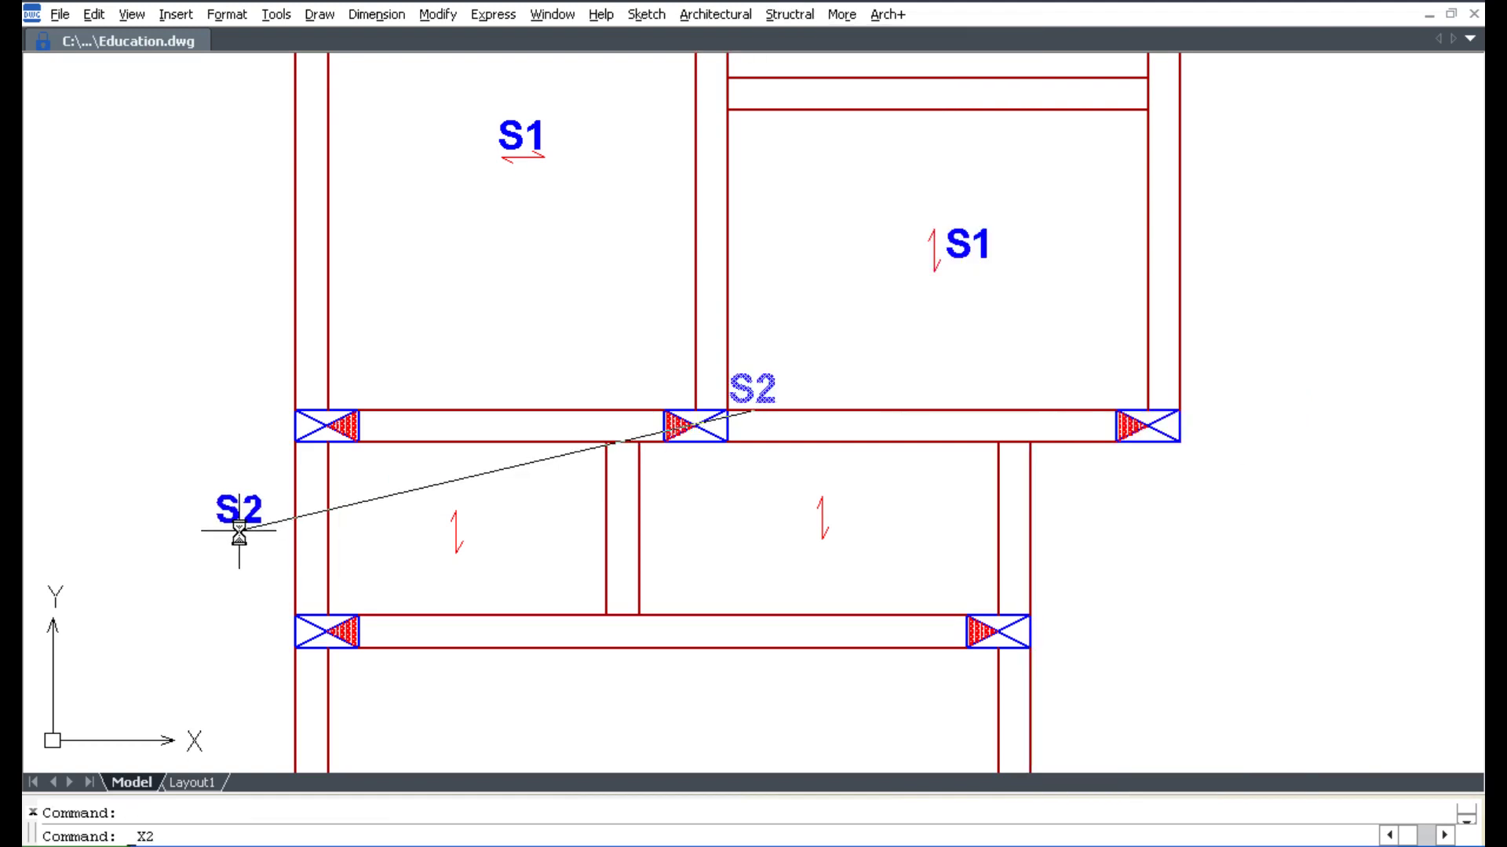
click(490, 548)
click(858, 535)
middle_drag(863, 540, 861, 184)
Step: Tag the large bottom slab S3, then browse the drawing sheet size options
click(806, 15)
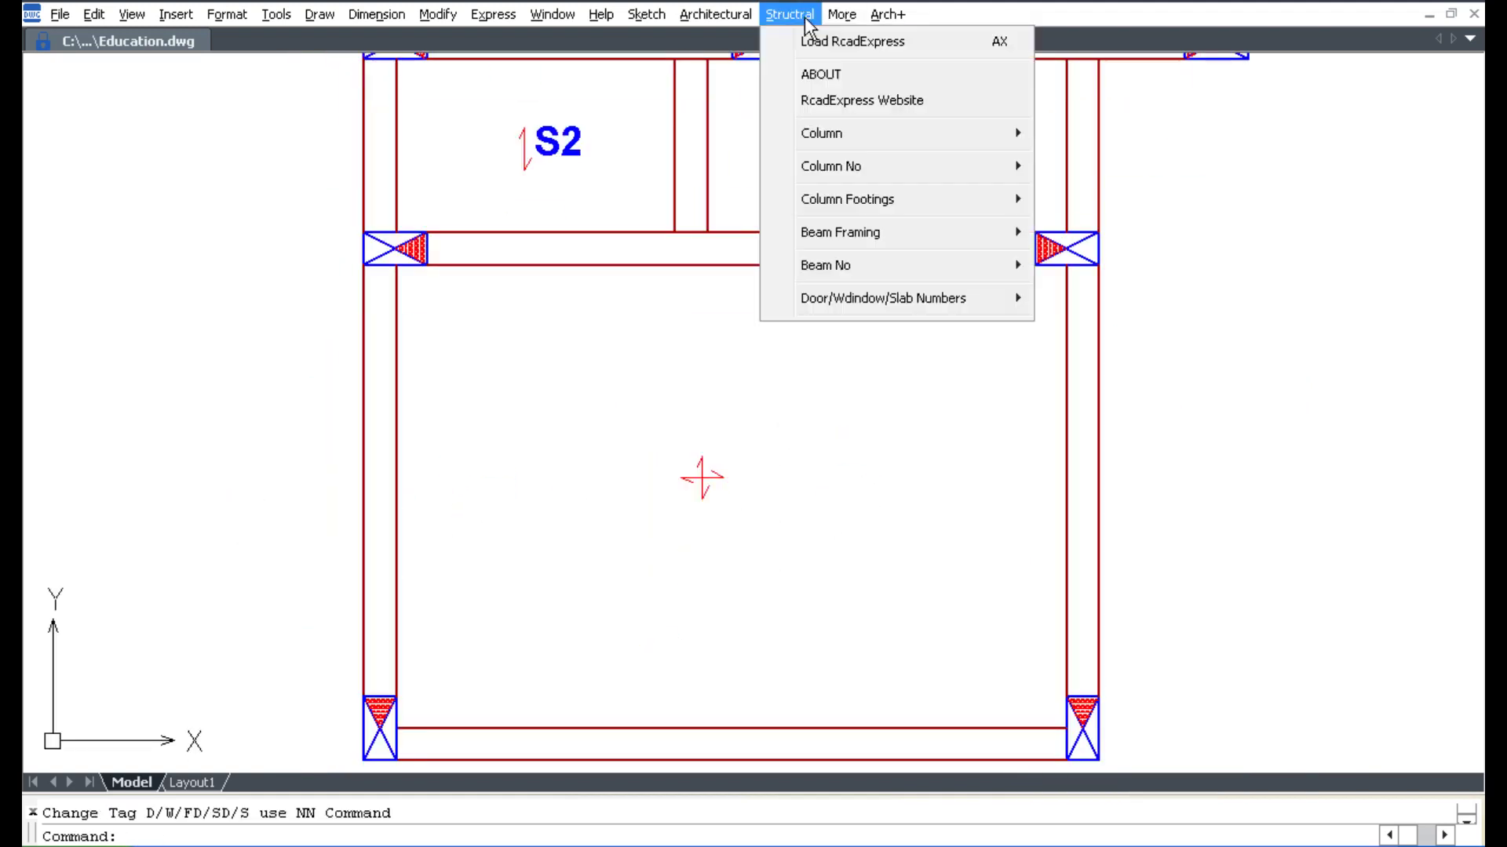
mouse_move(883, 298)
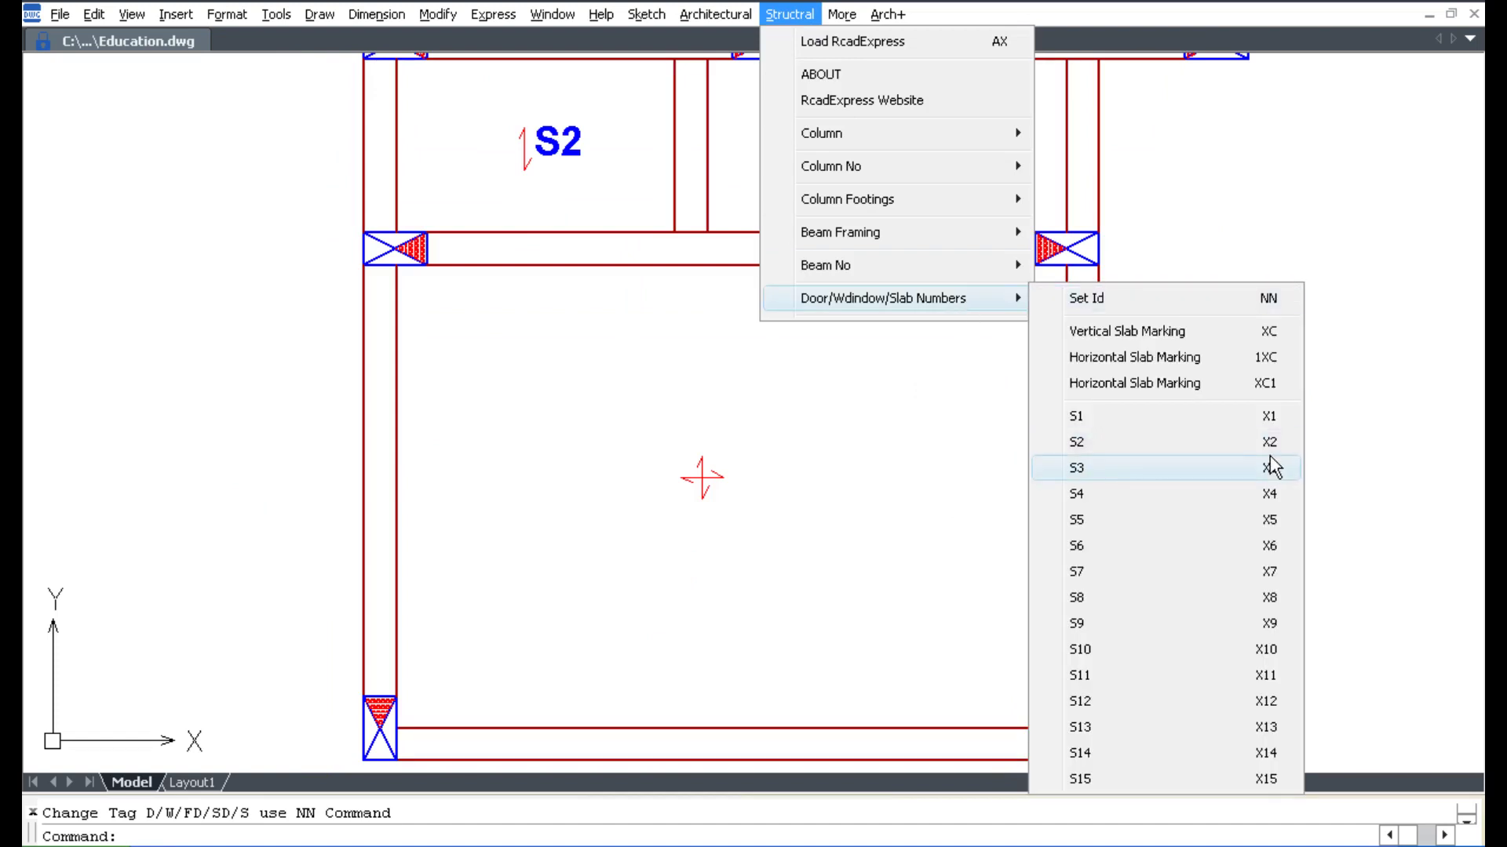
click(1269, 469)
scroll(706, 420, up, 5)
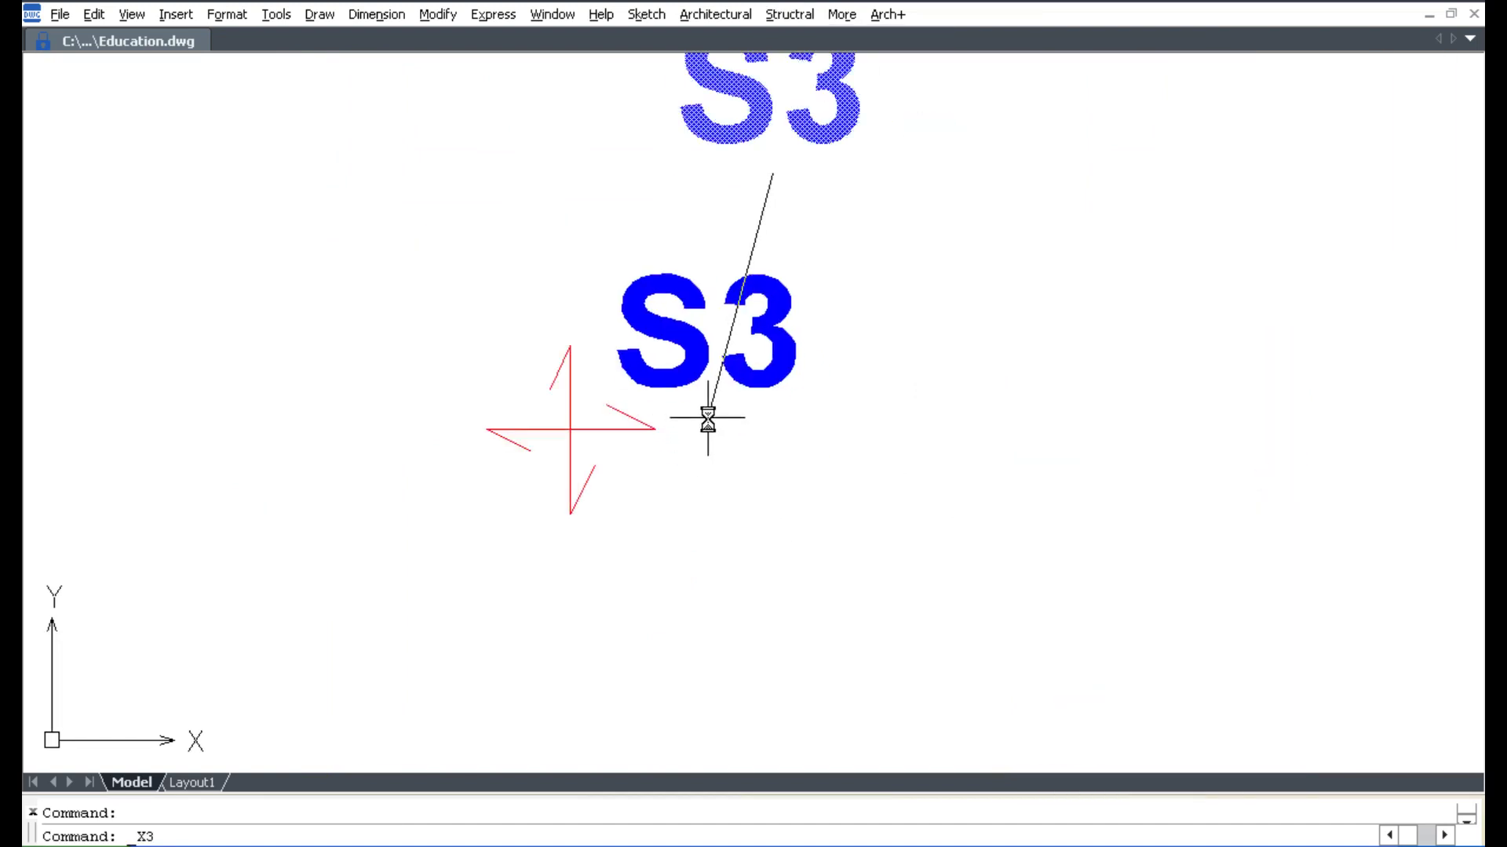
scroll(708, 418, down, 3)
scroll(767, 448, down, 2)
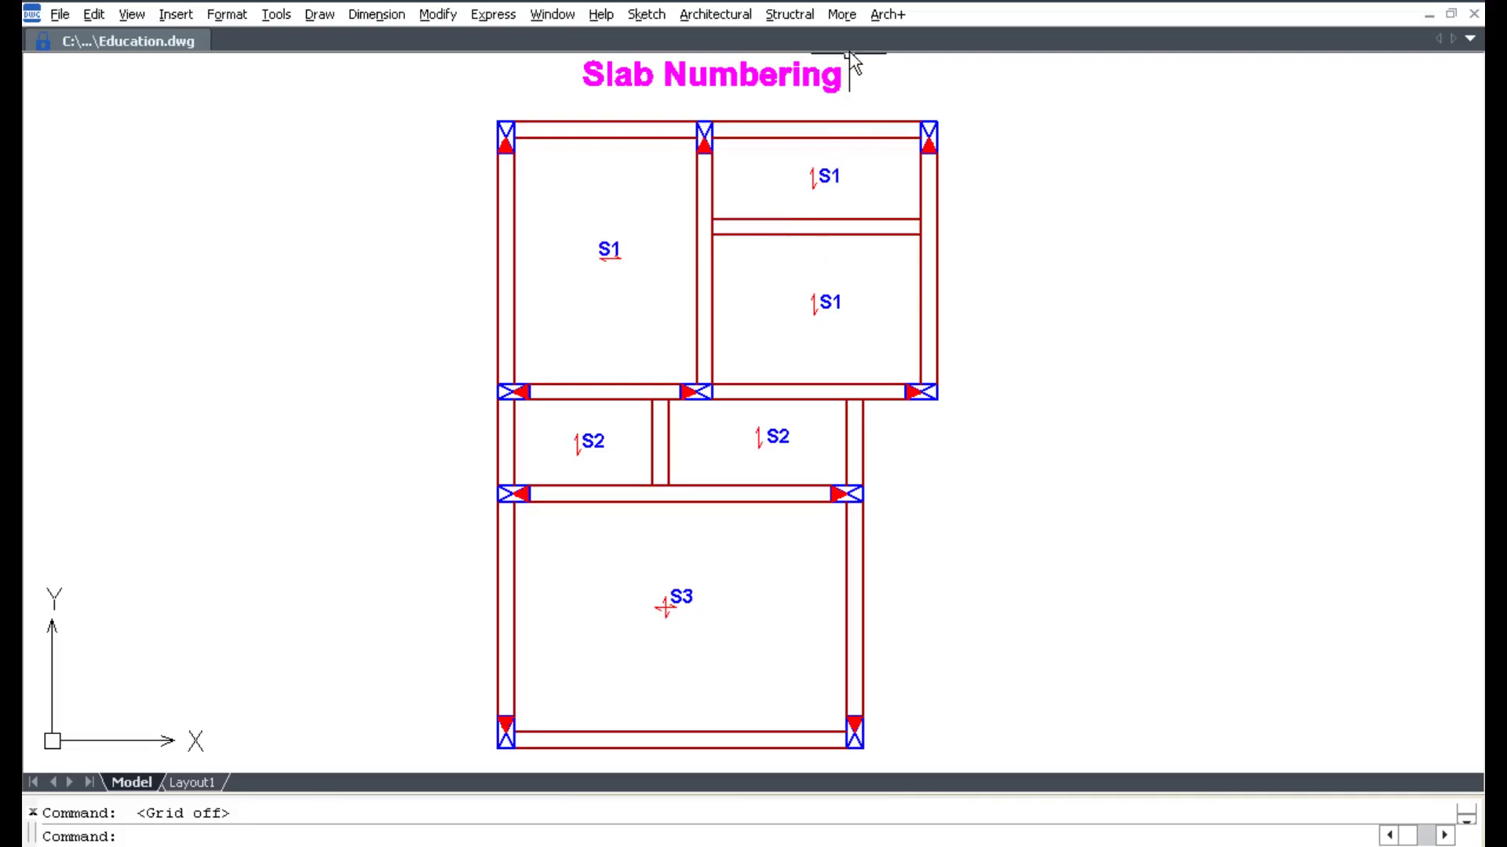
click(837, 23)
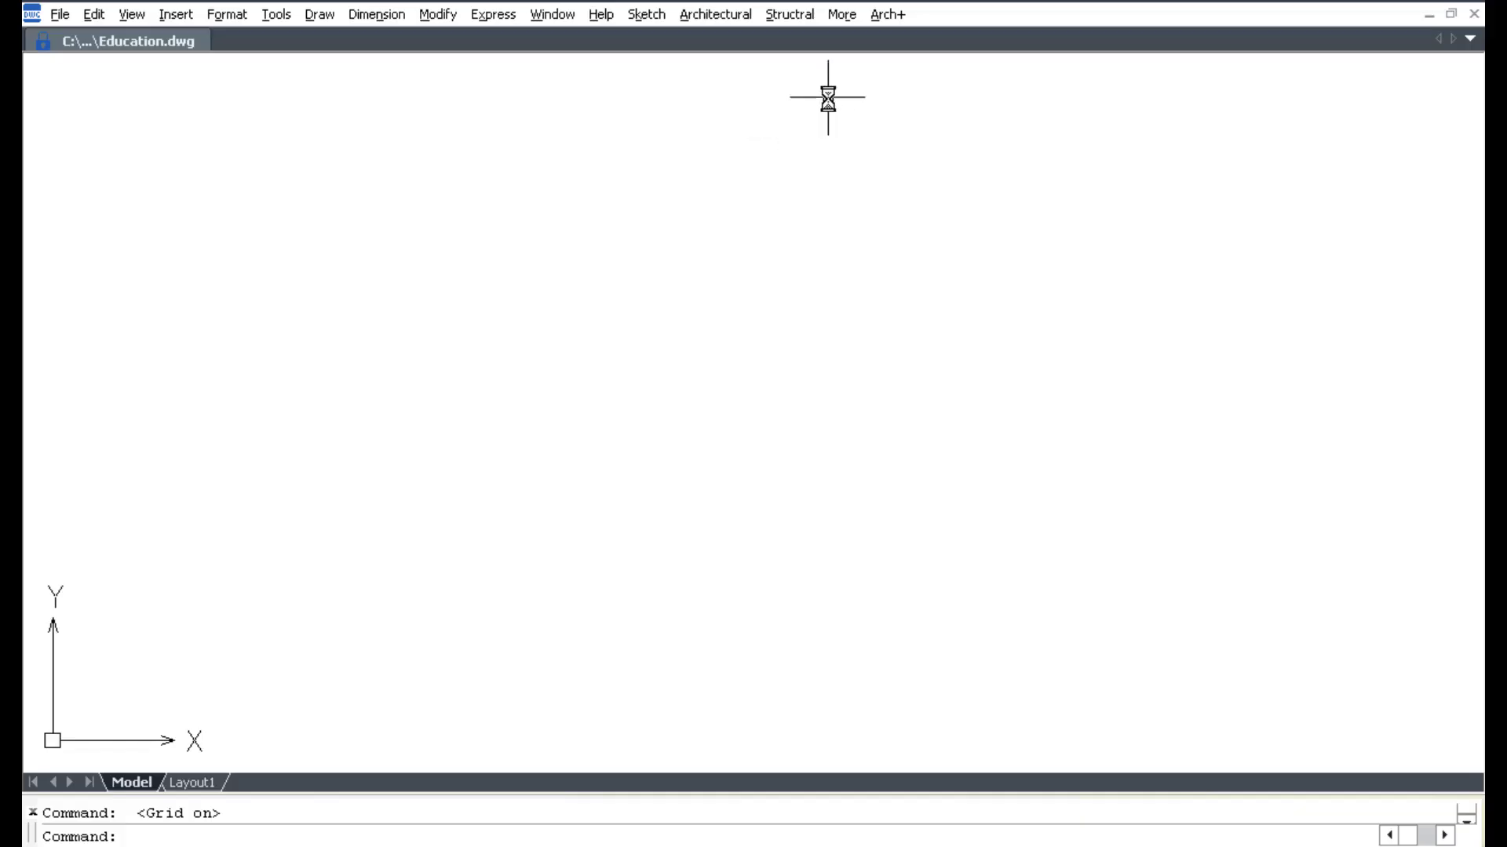
click(835, 15)
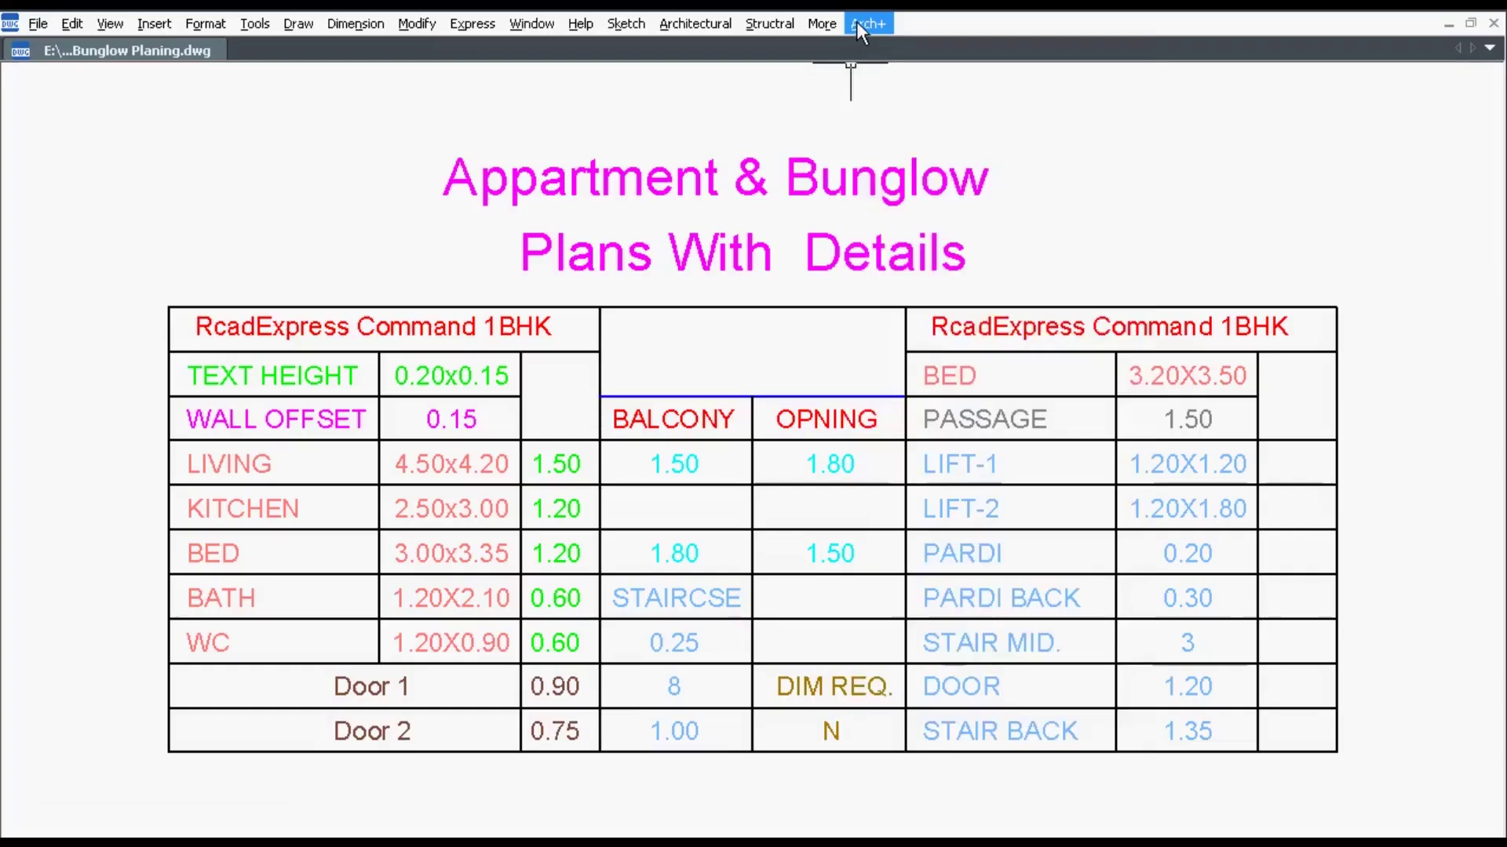
Step: In Bunglow Planing.dwg, try generating a single bungalow type plan from the Arch+ menu
click(863, 23)
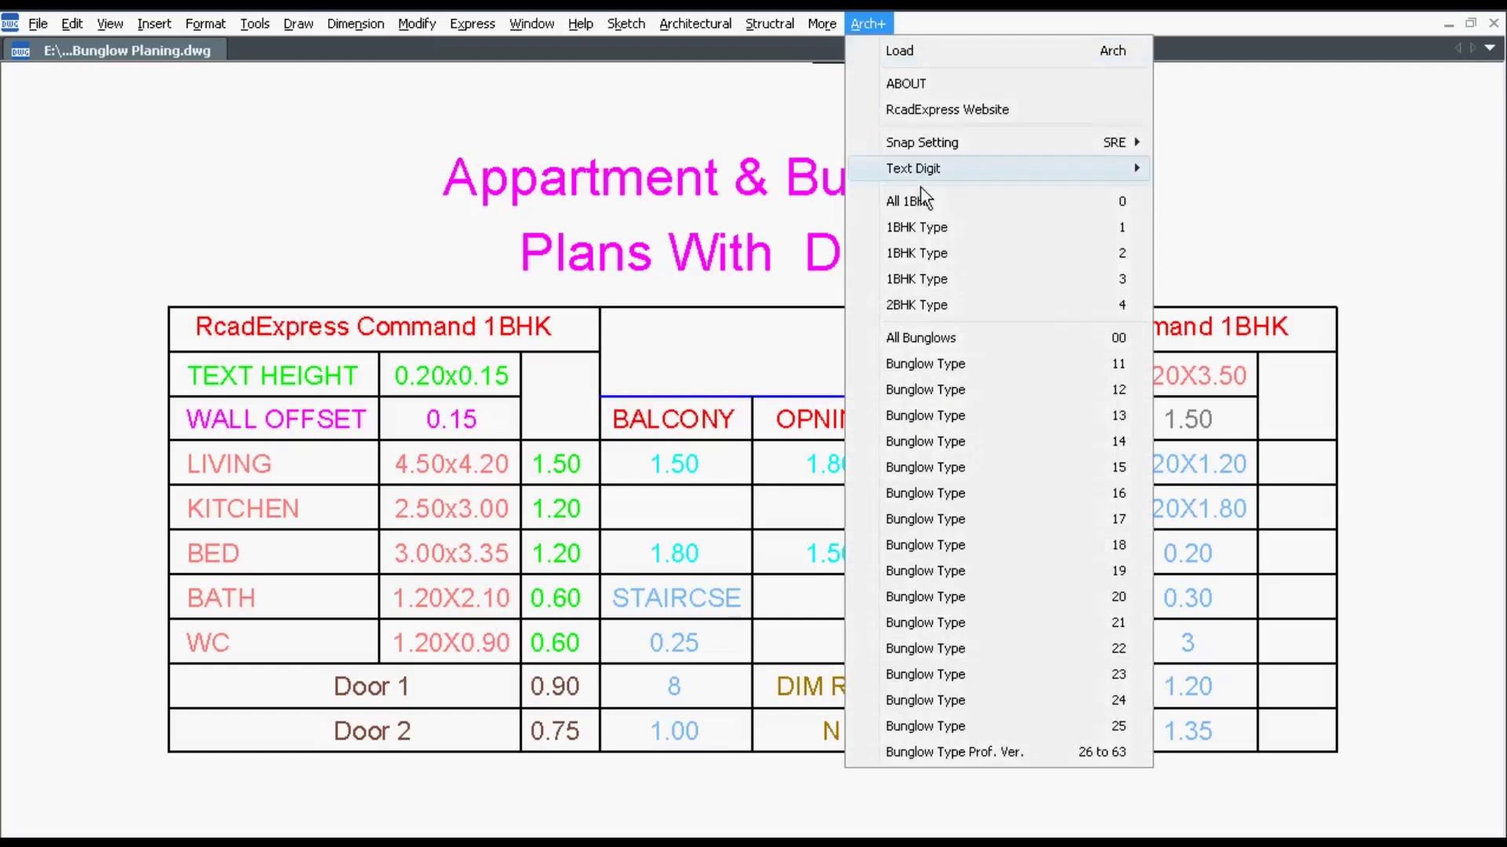
click(941, 420)
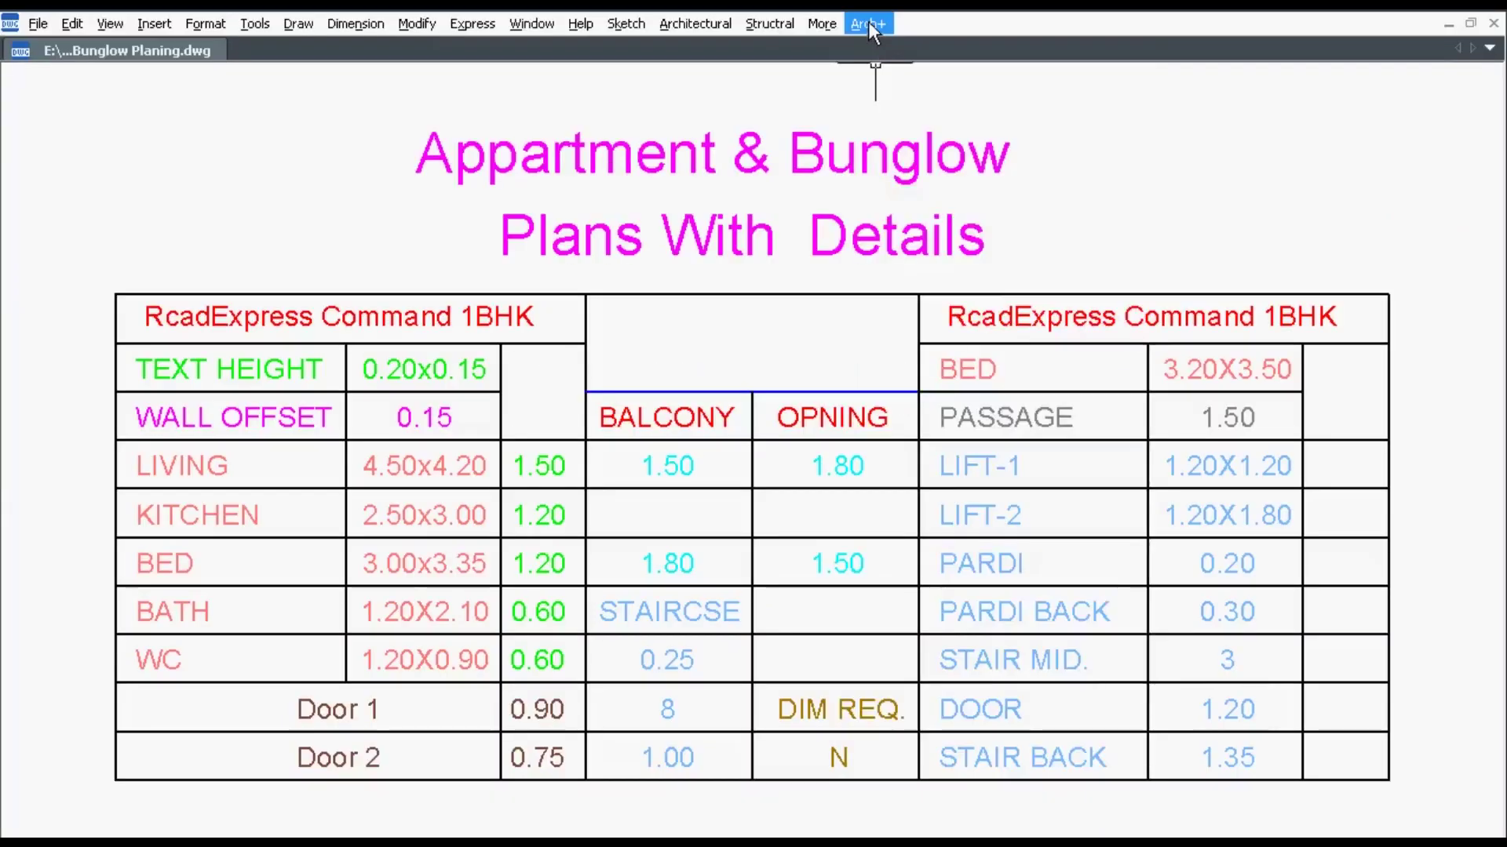
click(868, 23)
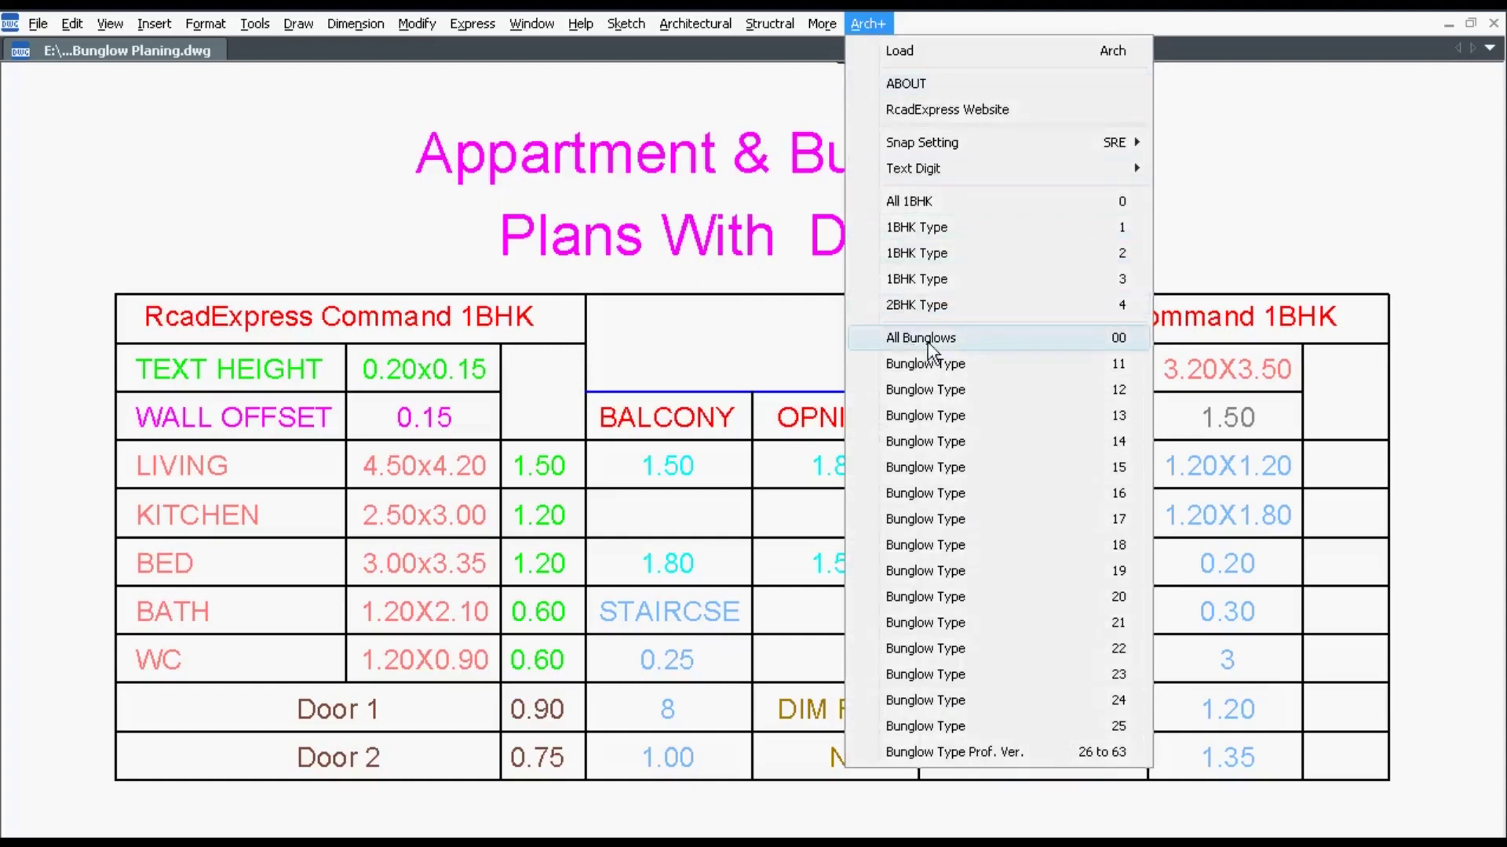
Step: Run Arch+ All Bunglows and inspect the generated layouts such as types 12, 13 and 21
click(948, 337)
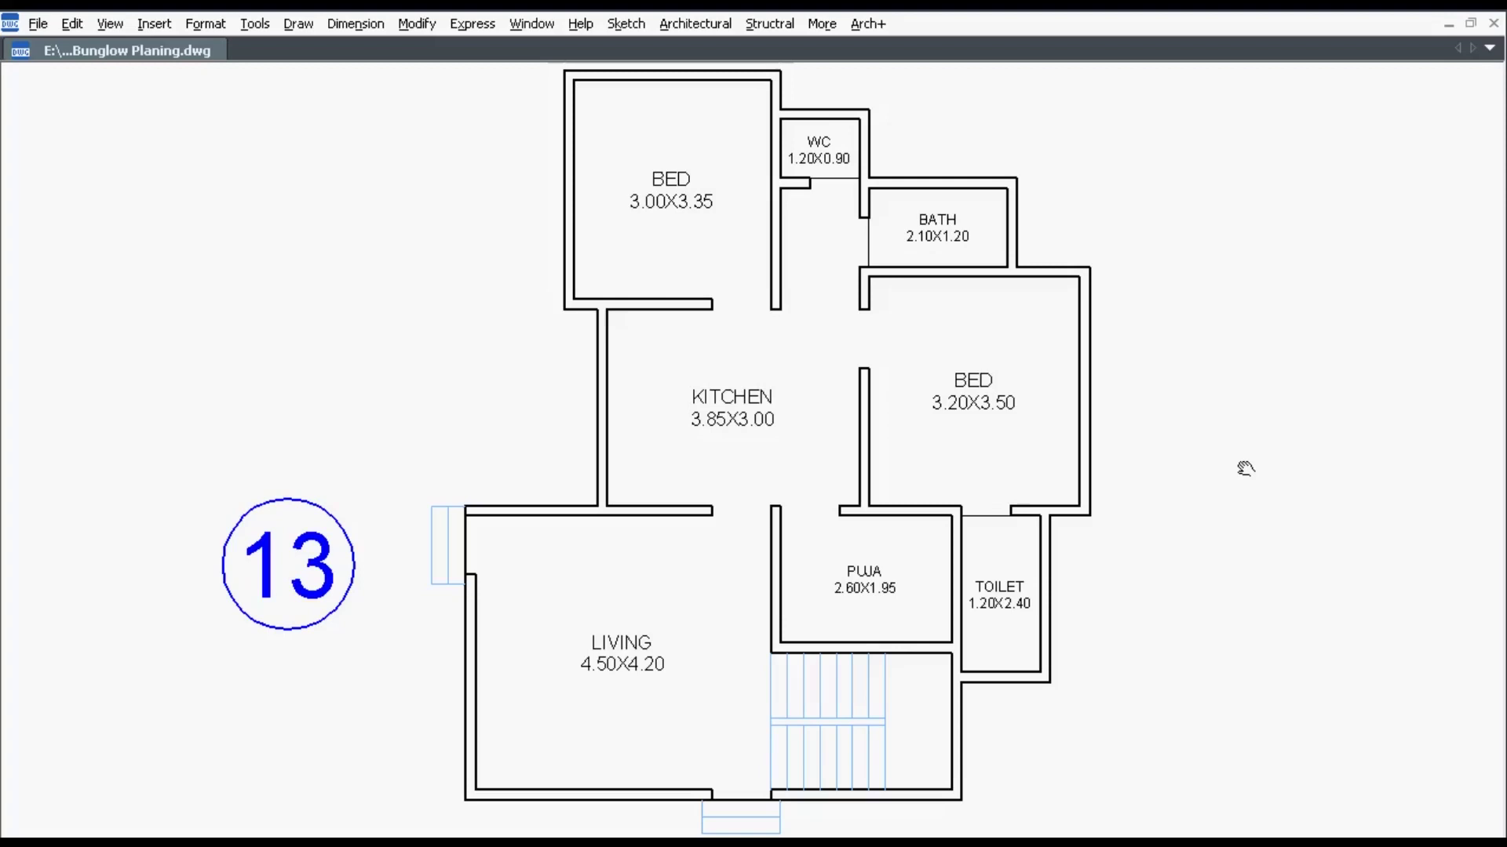
scroll(1167, 661, down, 5)
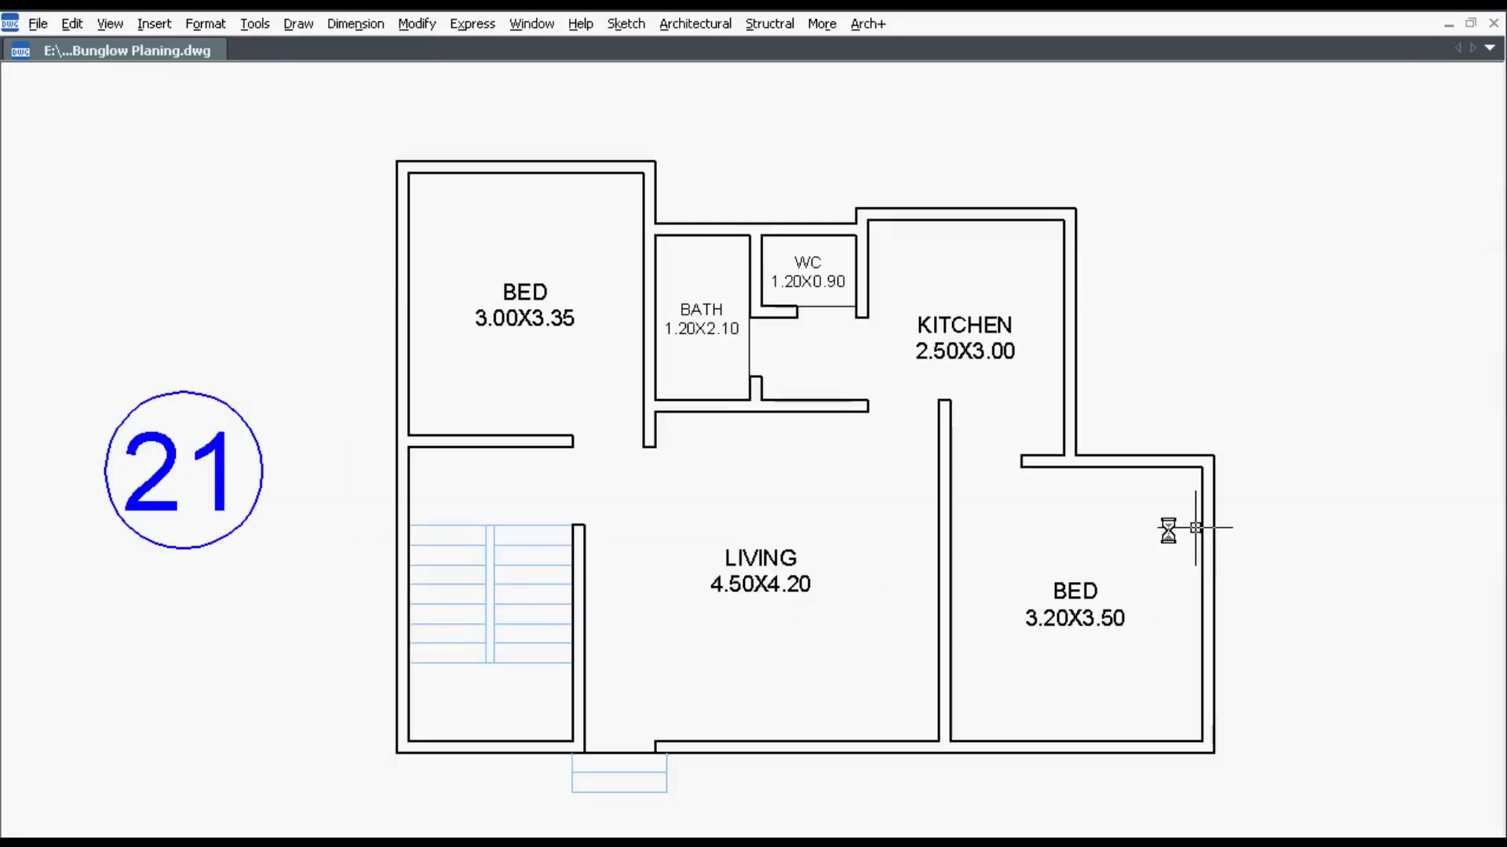
click(182, 476)
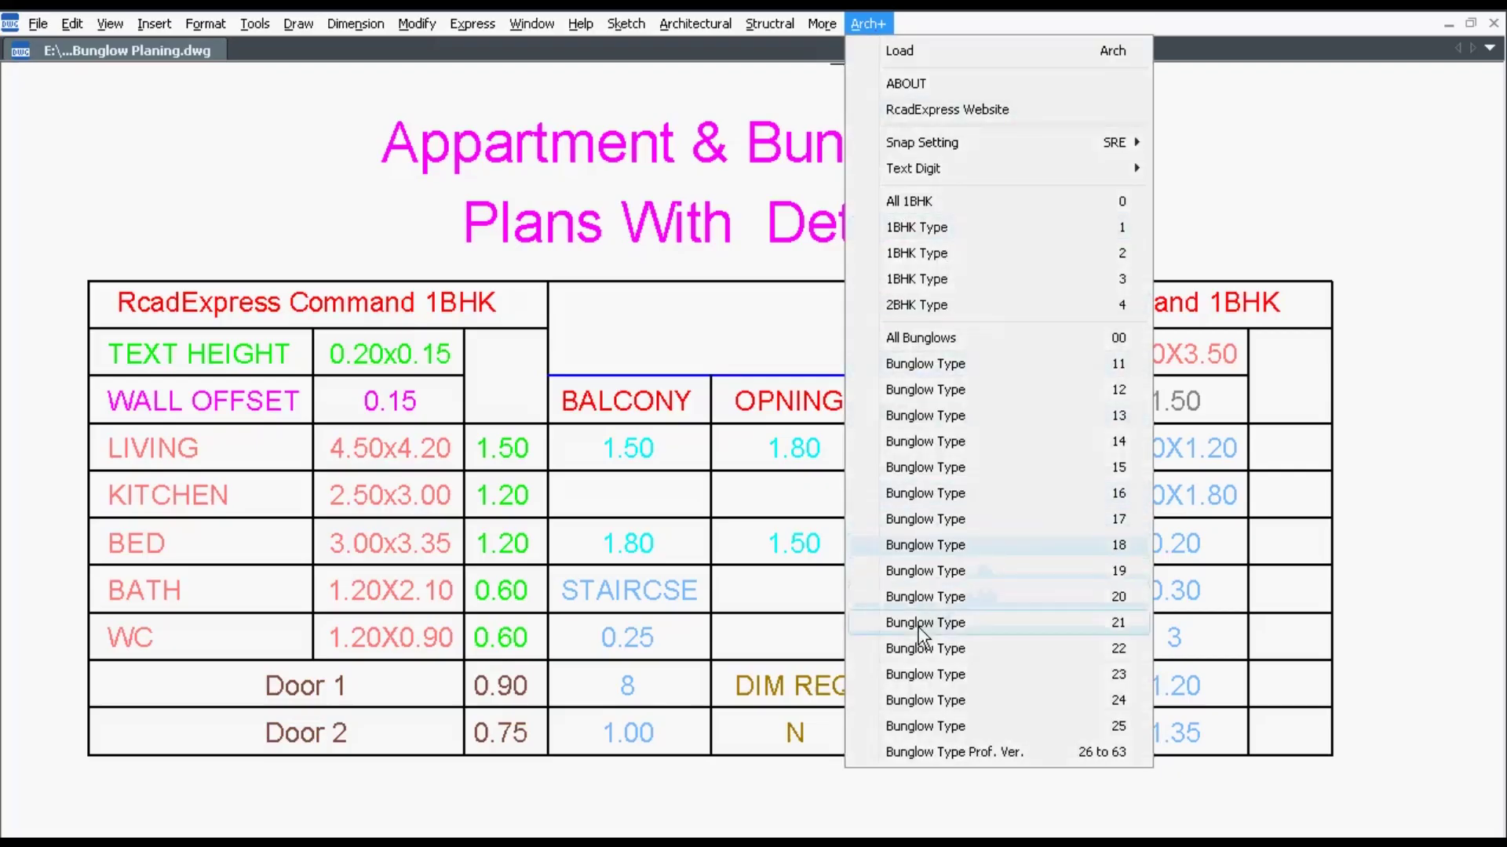
Step: Generate apartment plan 2 from the 1BHK table: four flats around a central stair
click(1067, 623)
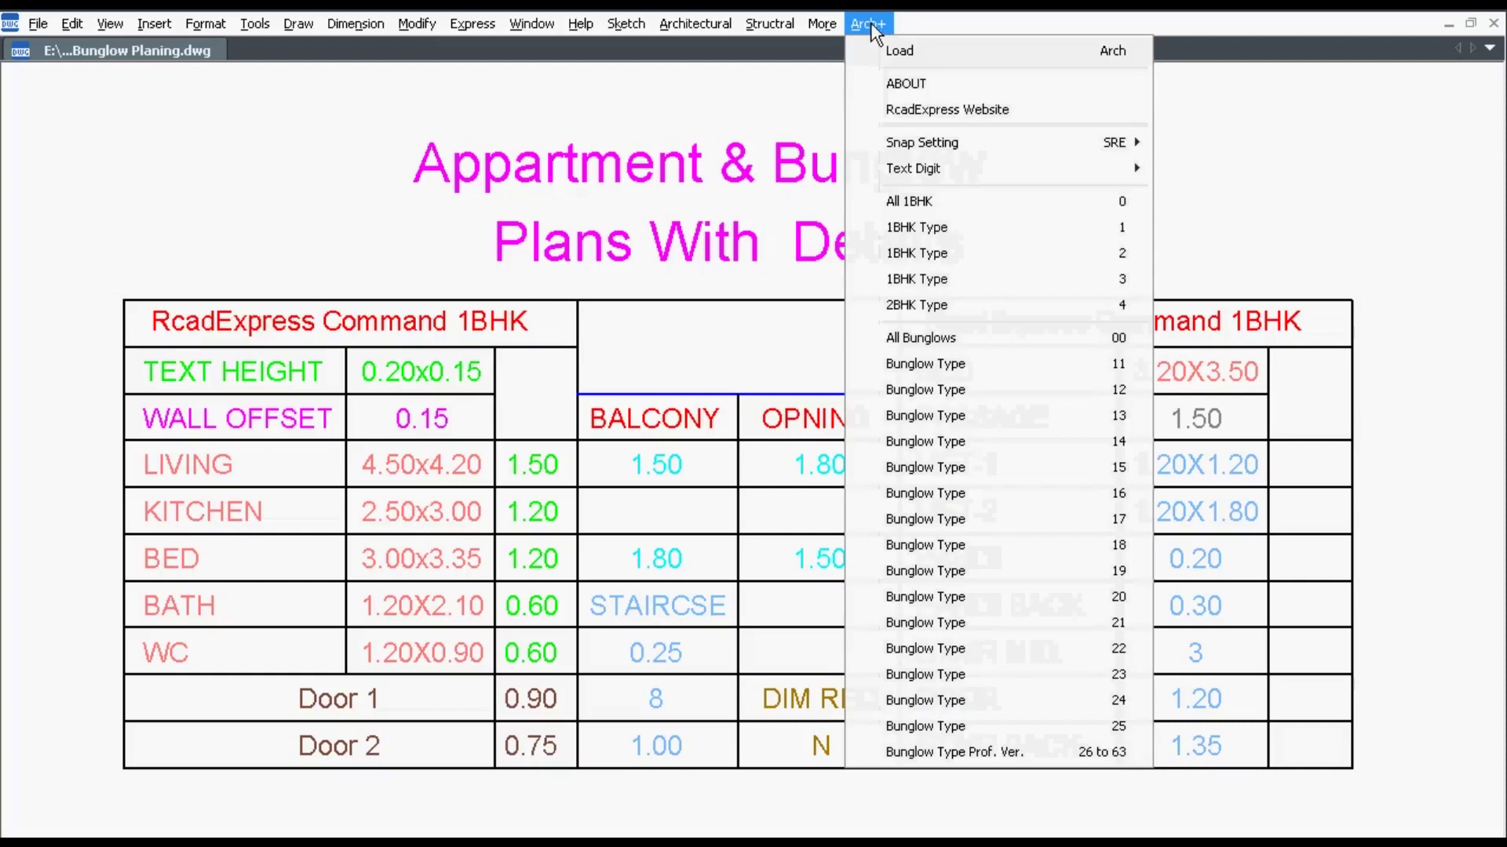
click(987, 205)
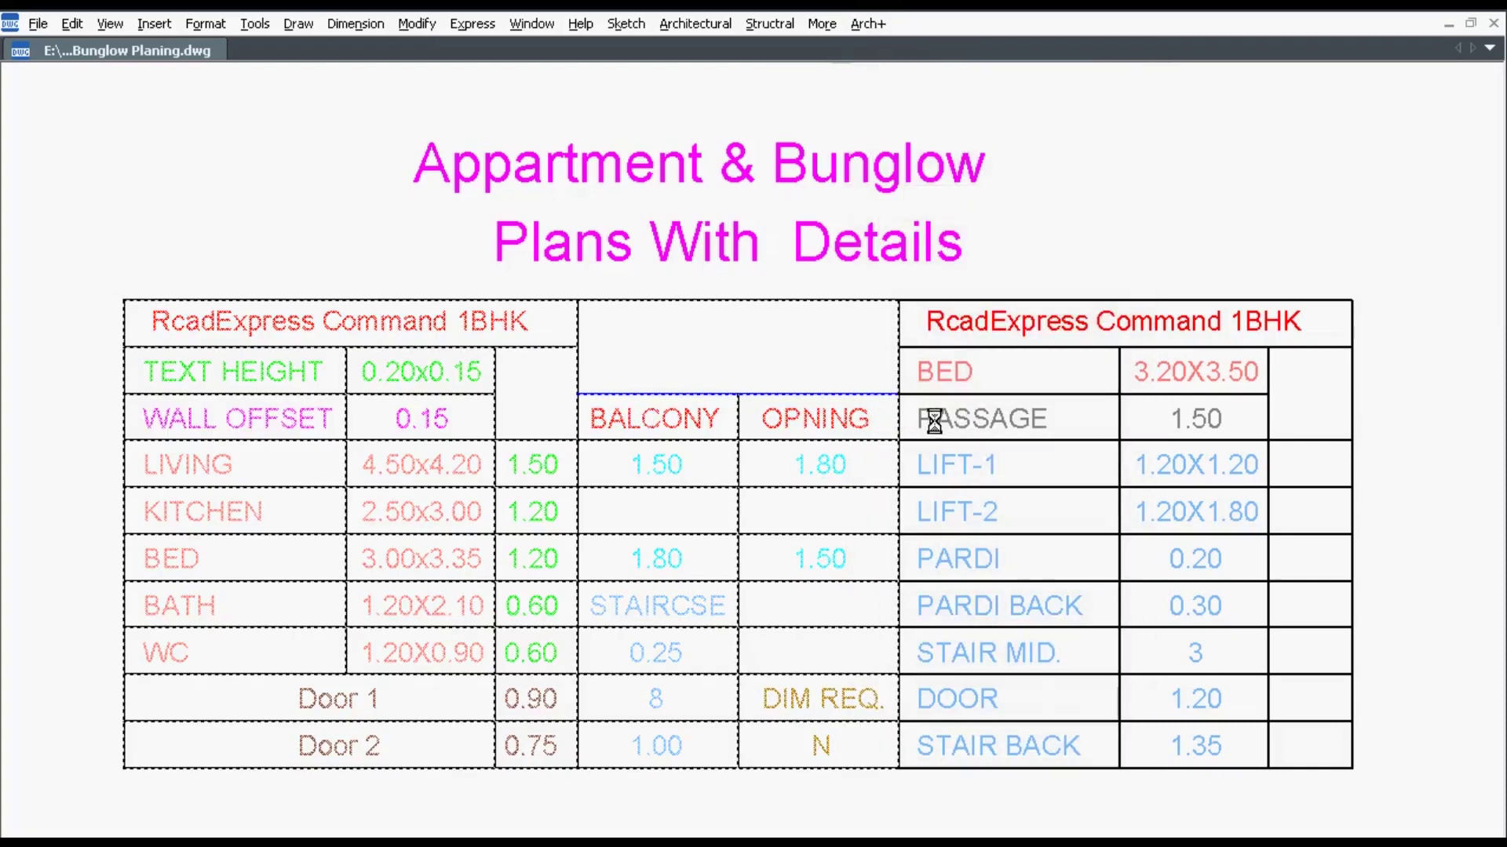
scroll(448, 439, down, 6)
scroll(416, 448, down, 3)
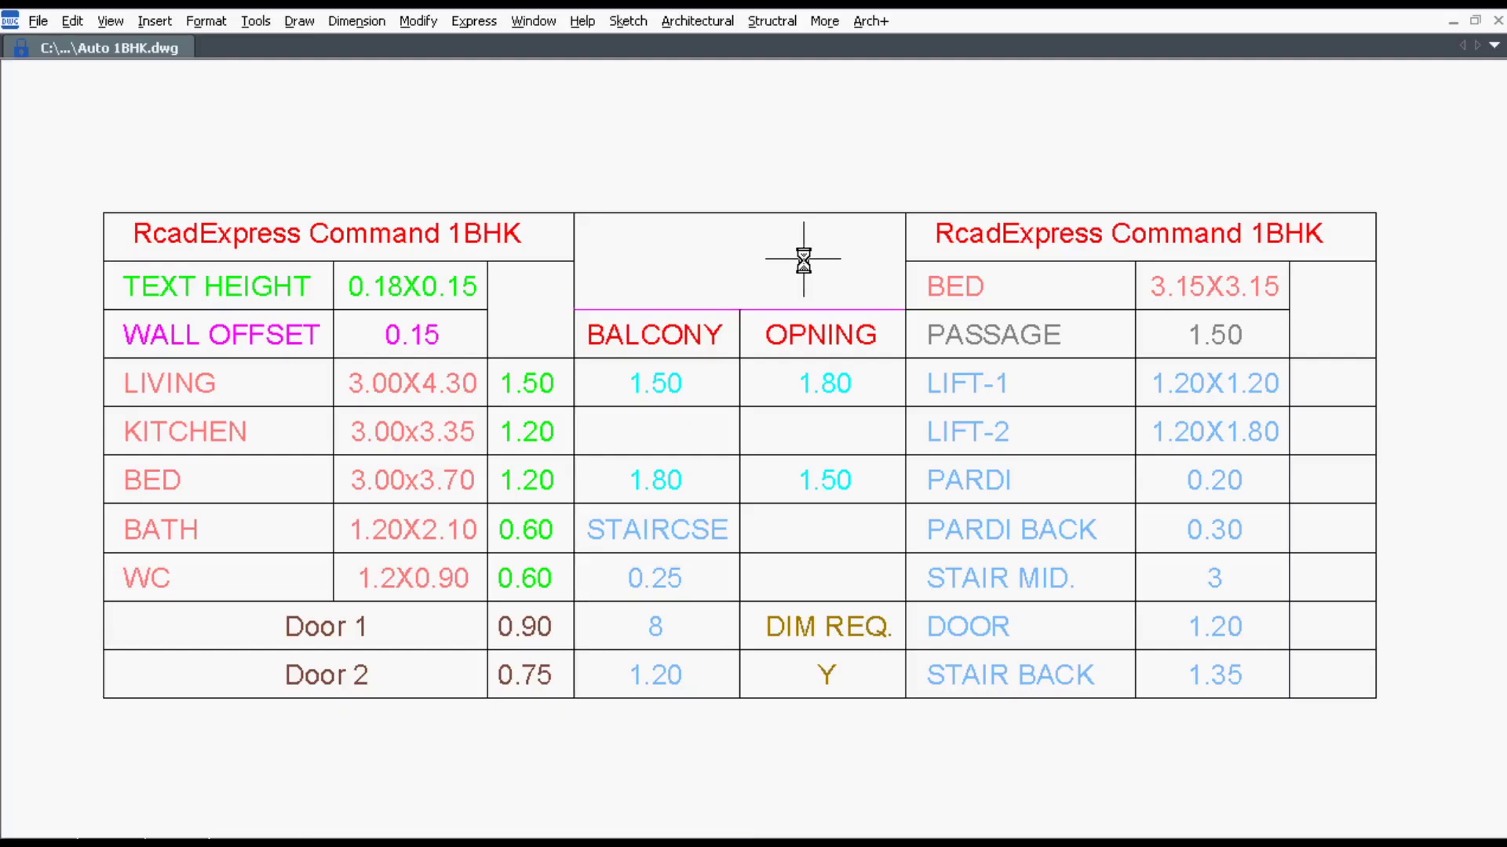
Step: Generate the Arch+ 1BHK Type 2 apartment plans and zoom in on the first generated plan
click(871, 21)
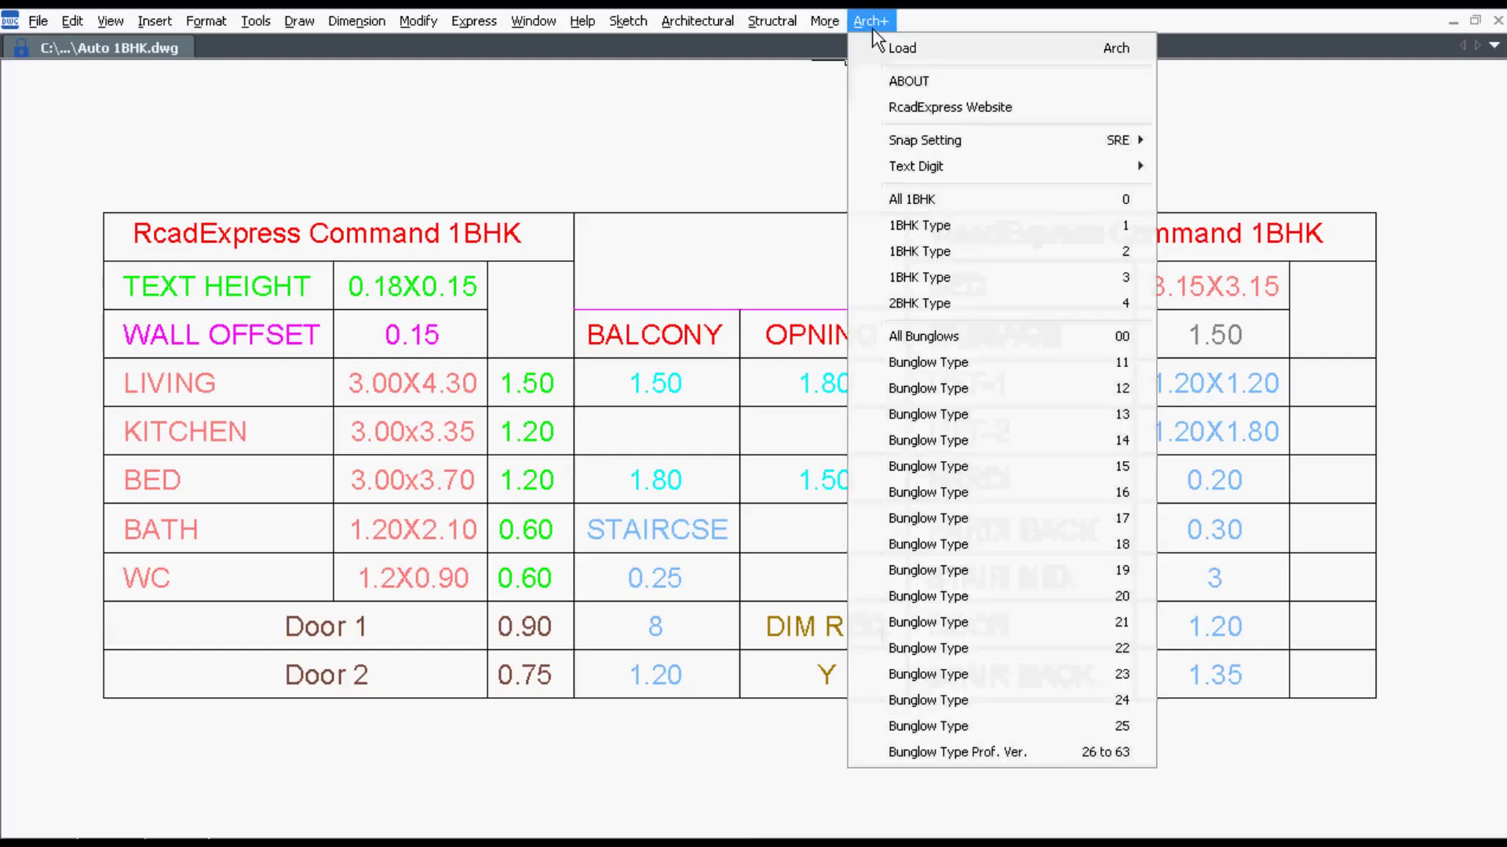
click(971, 252)
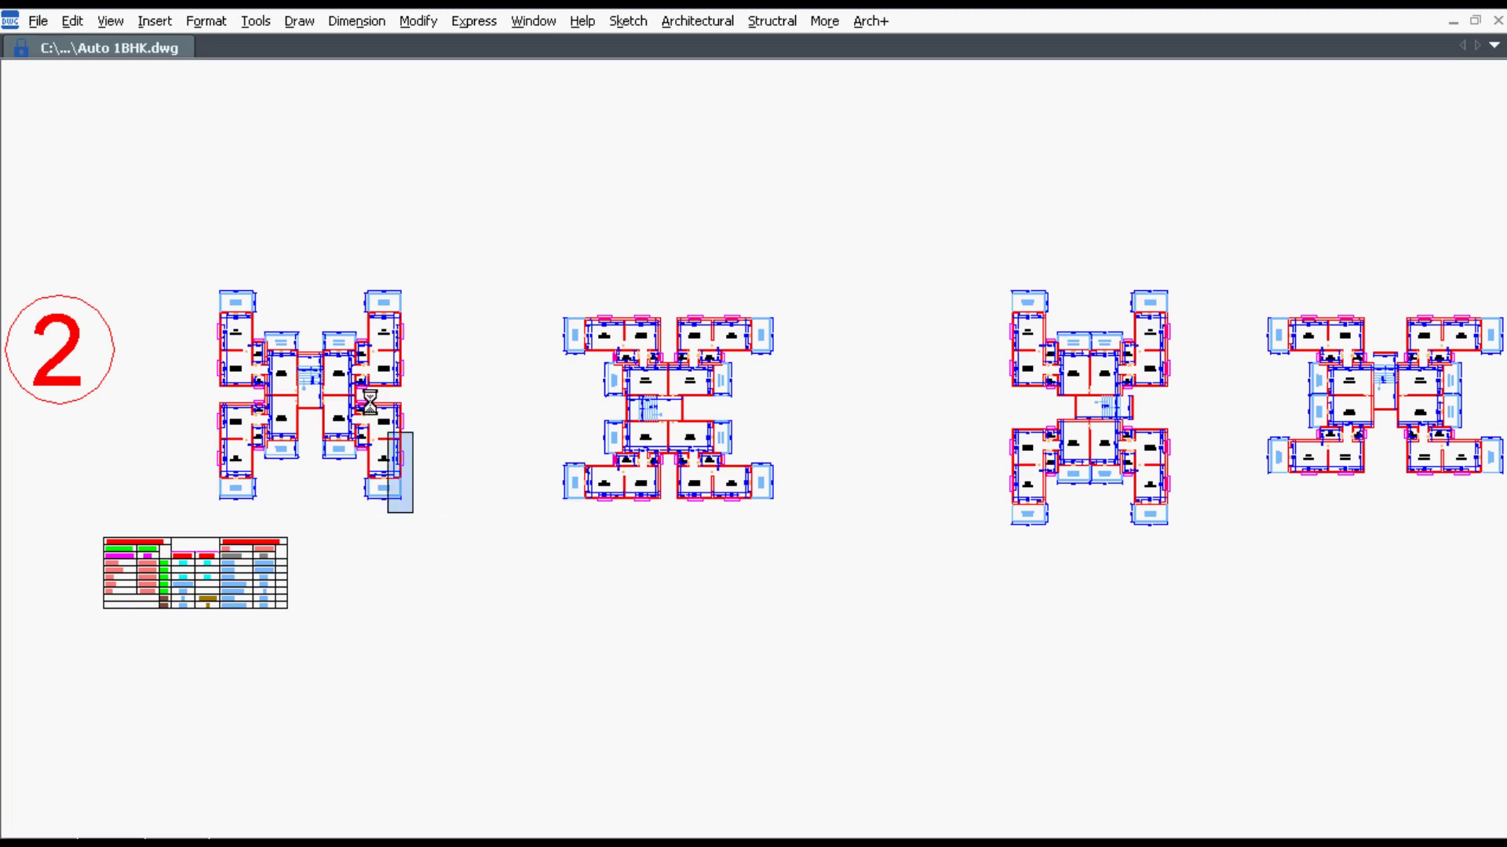
drag(413, 512, 210, 278)
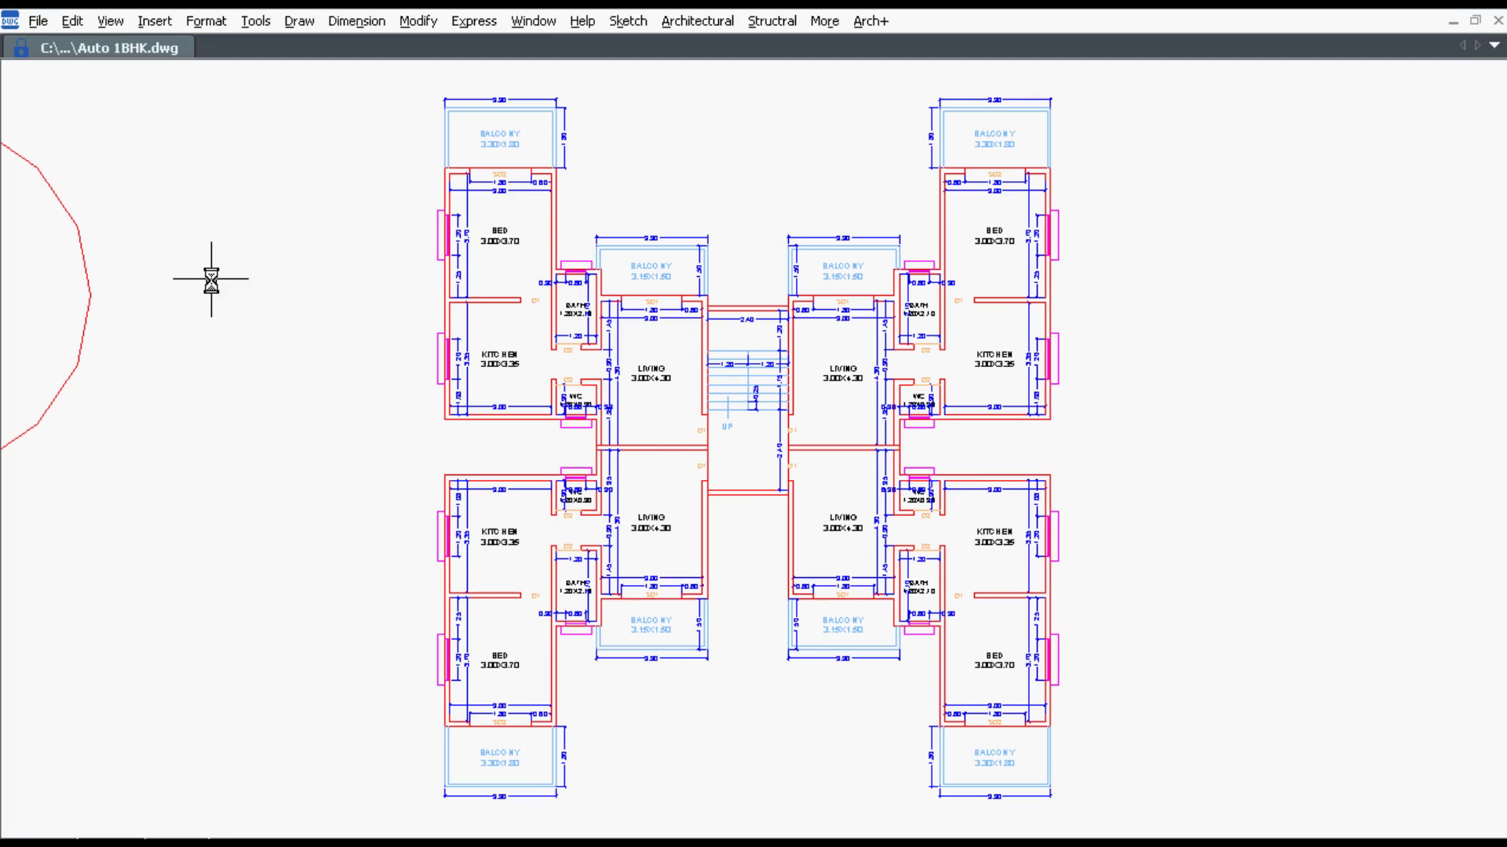